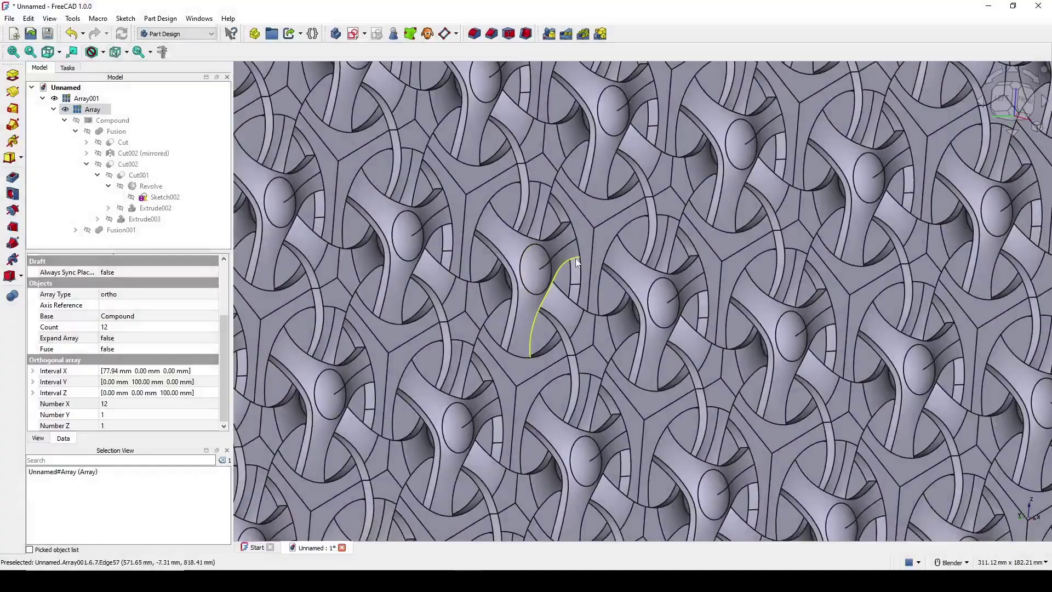
- Orbit and pan around the 12-copy tile array, then select Sketch002 in the Model tree
middle_drag(588, 265, 534, 335)
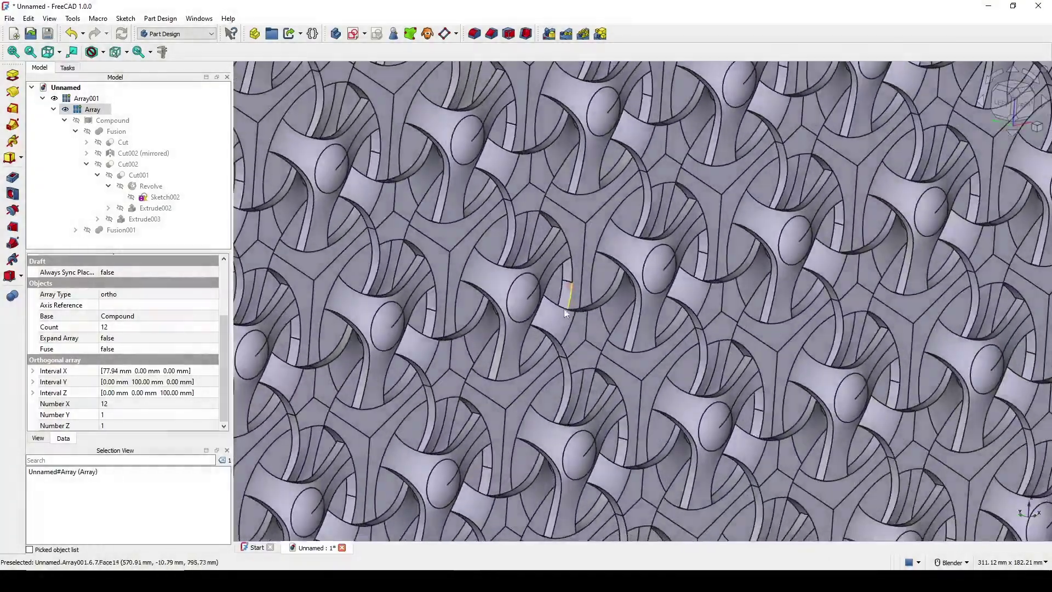
shift+middle_drag(528, 212, 581, 188)
scroll(567, 256, up, 1)
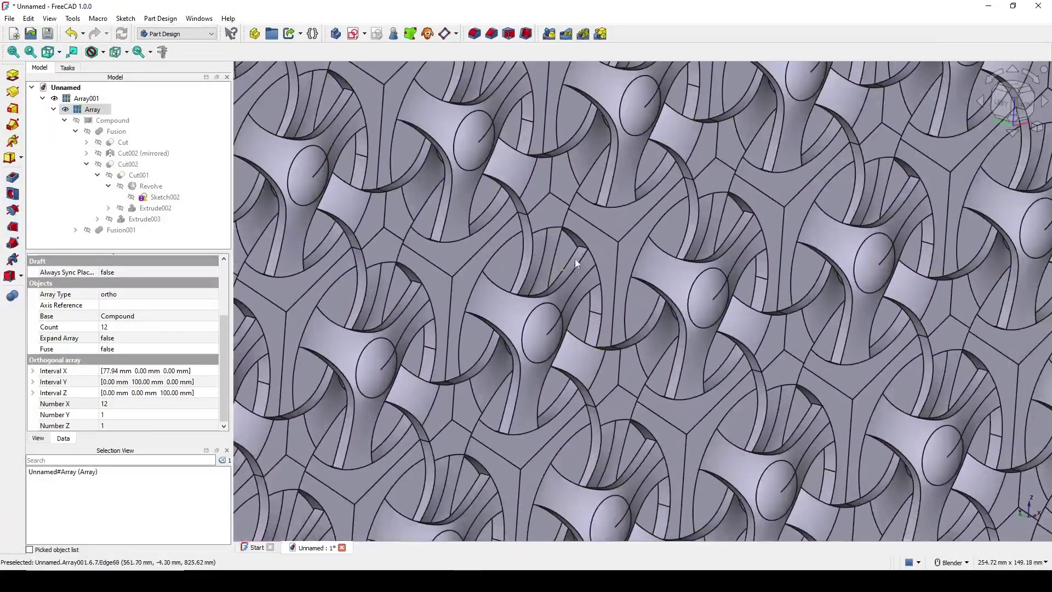
middle_drag(600, 240, 611, 217)
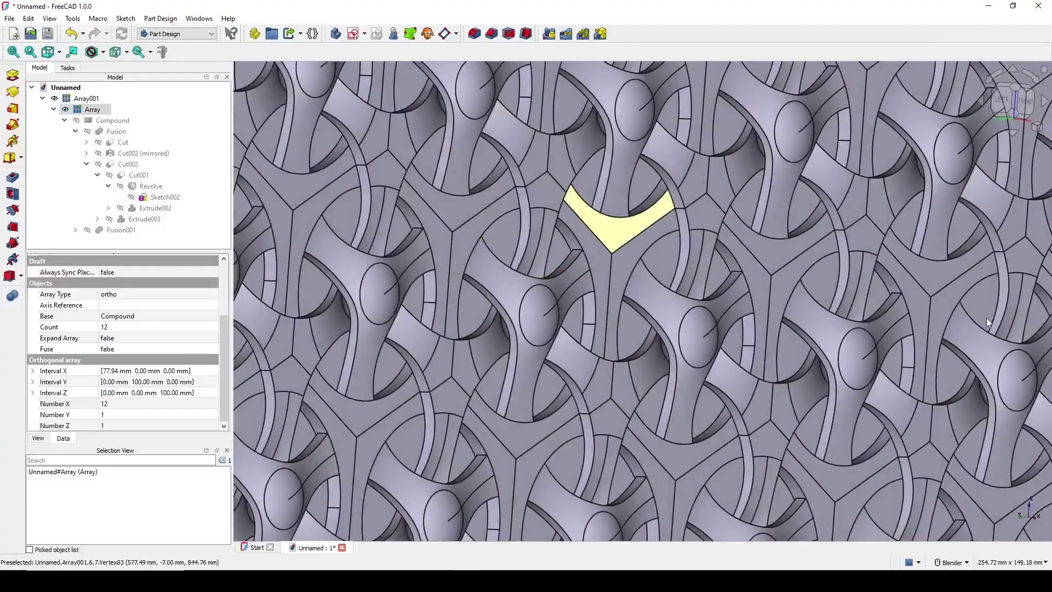
click(164, 197)
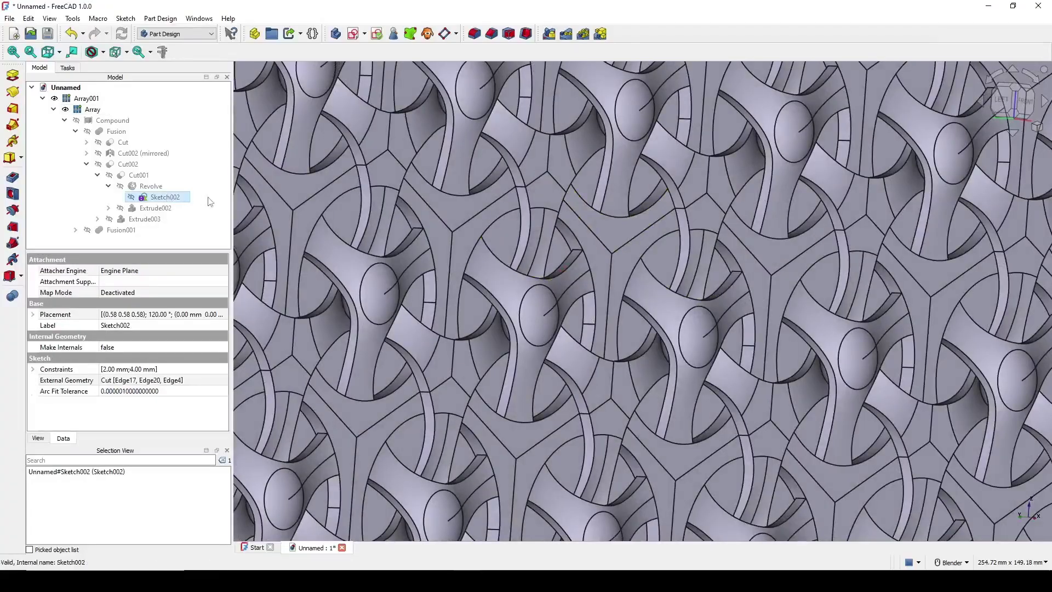
- Open Sketch002, change its 2 mm length constraint to 5 mm, and close the sketch
double_click(172, 199)
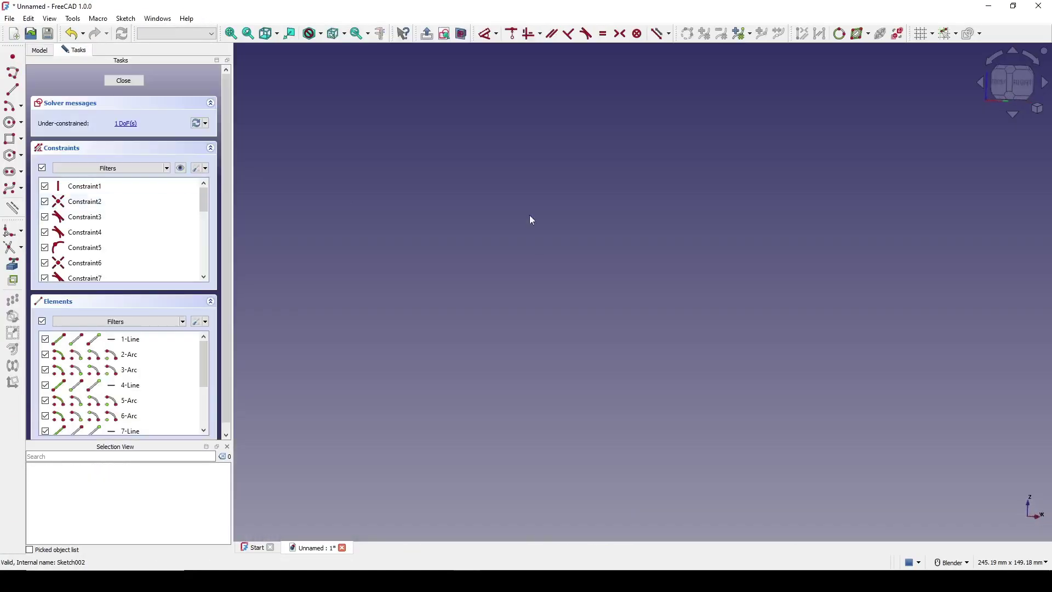
scroll(625, 274, up, 6)
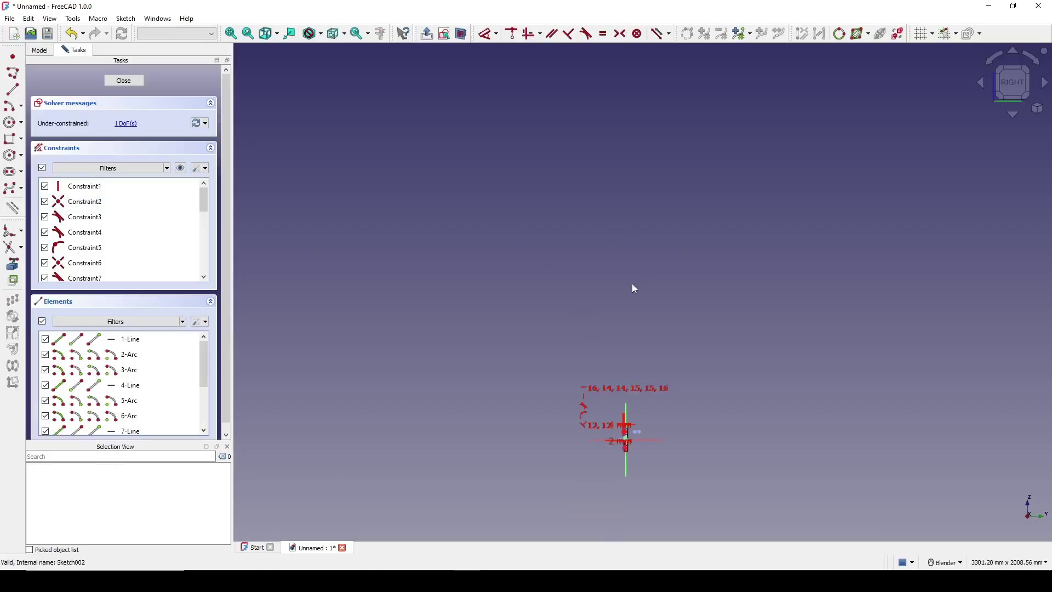
scroll(562, 318, up, 3)
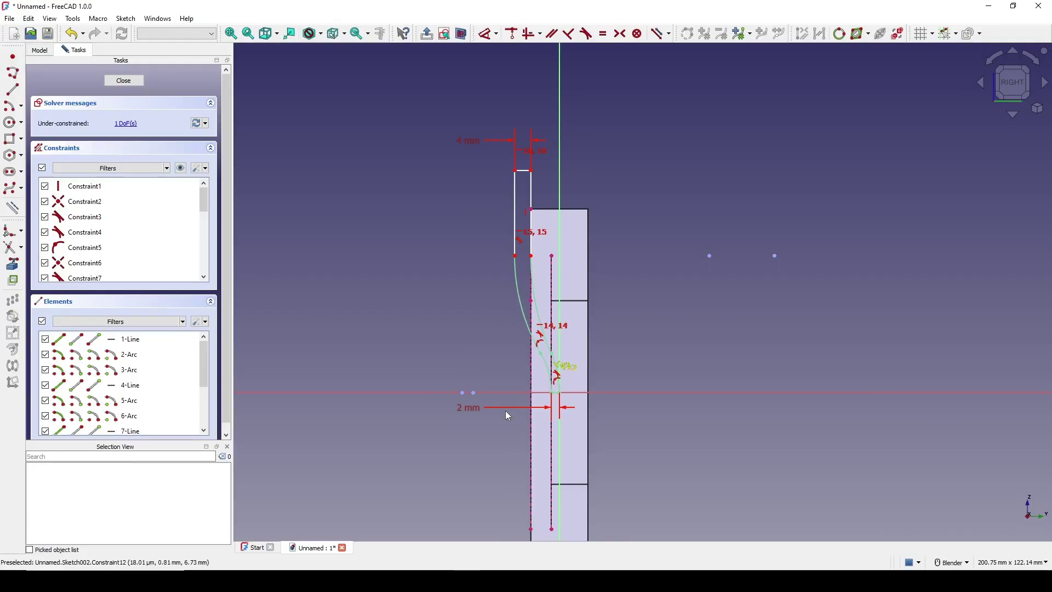
click(465, 415)
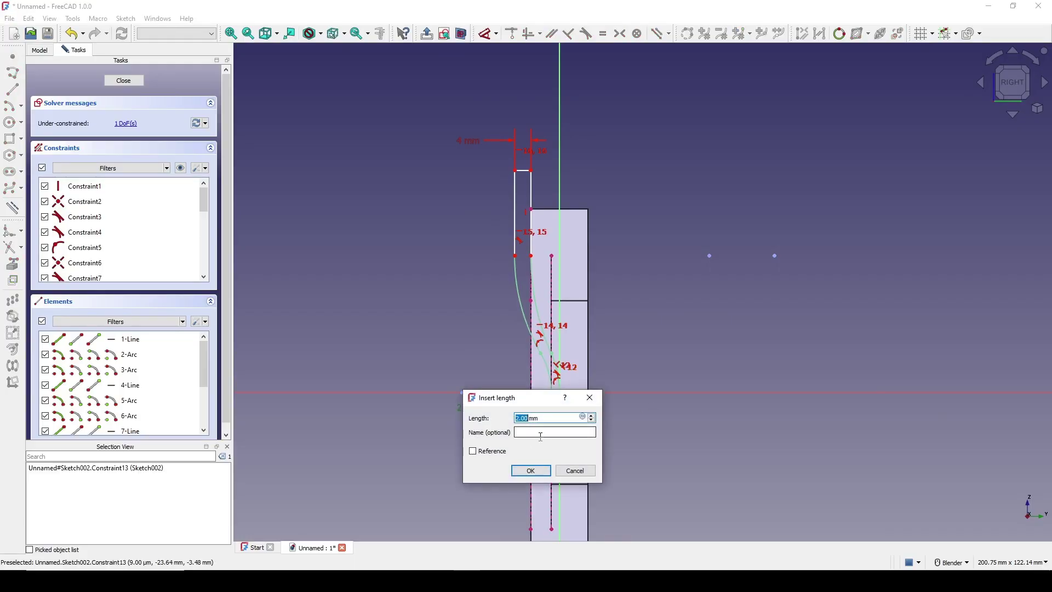
text(5)
click(534, 473)
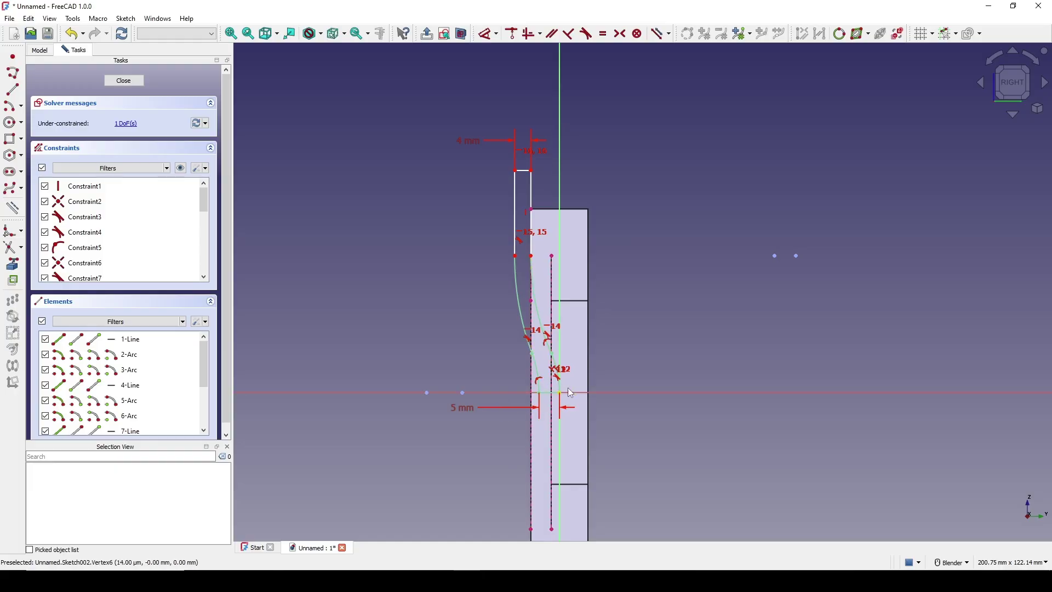
click(125, 85)
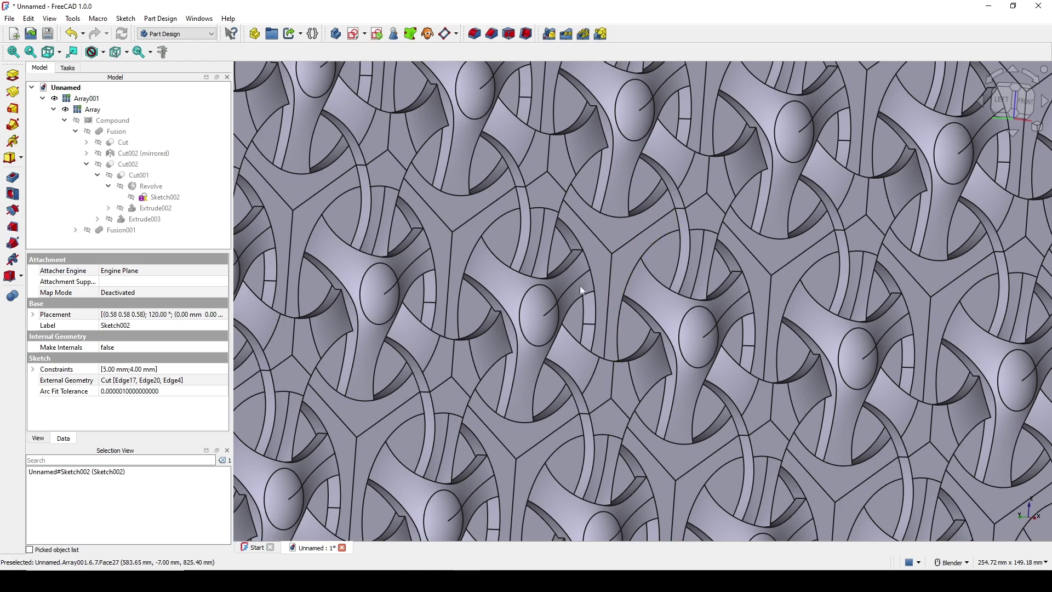
- Reopen Sketch002 and change the 5 mm dimension back to 2 mm
mouse_move(580, 285)
middle_down()
mouse_move(570, 298)
mouse_move(510, 294)
middle_up()
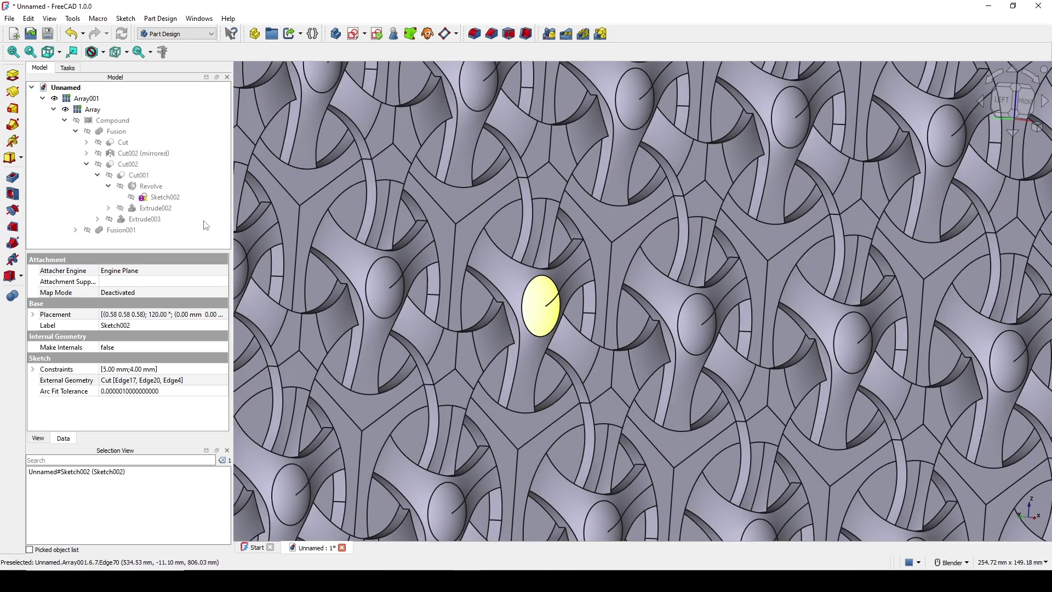
double_click(166, 198)
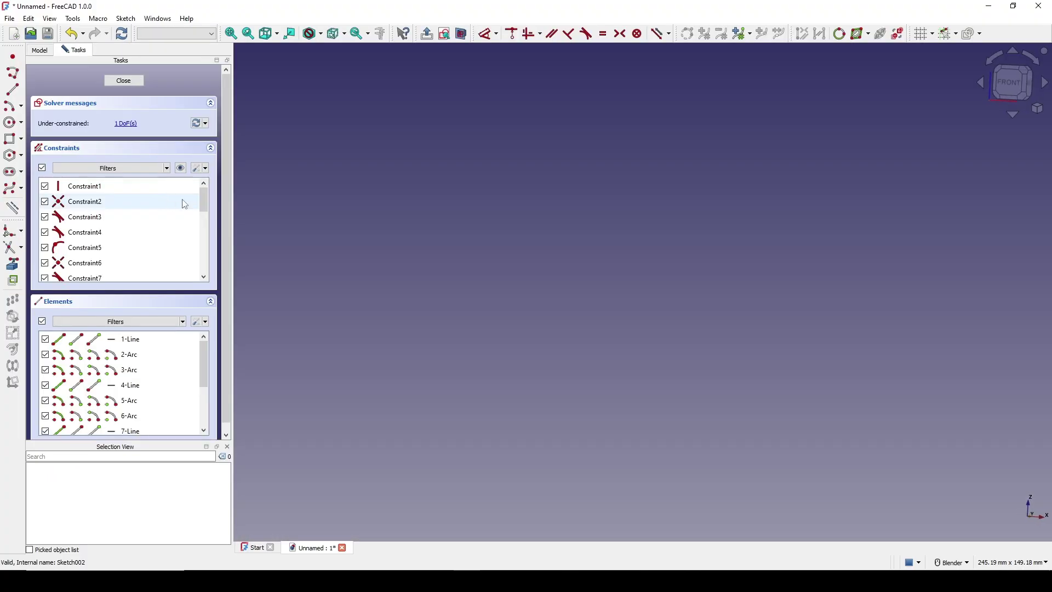
scroll(650, 374, up, 8)
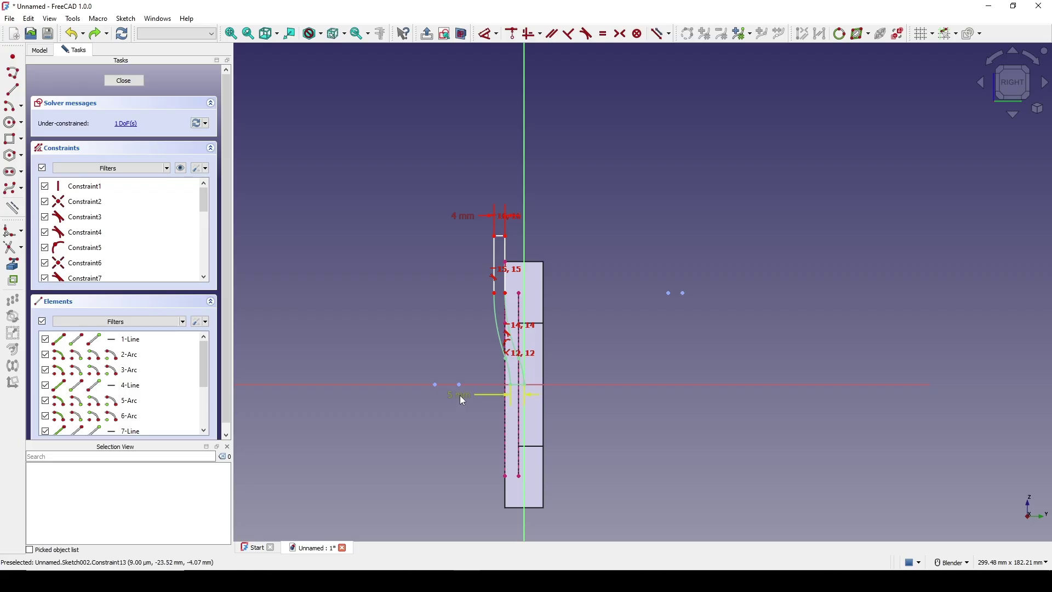
double_click(459, 396)
text(2mm)
click(529, 462)
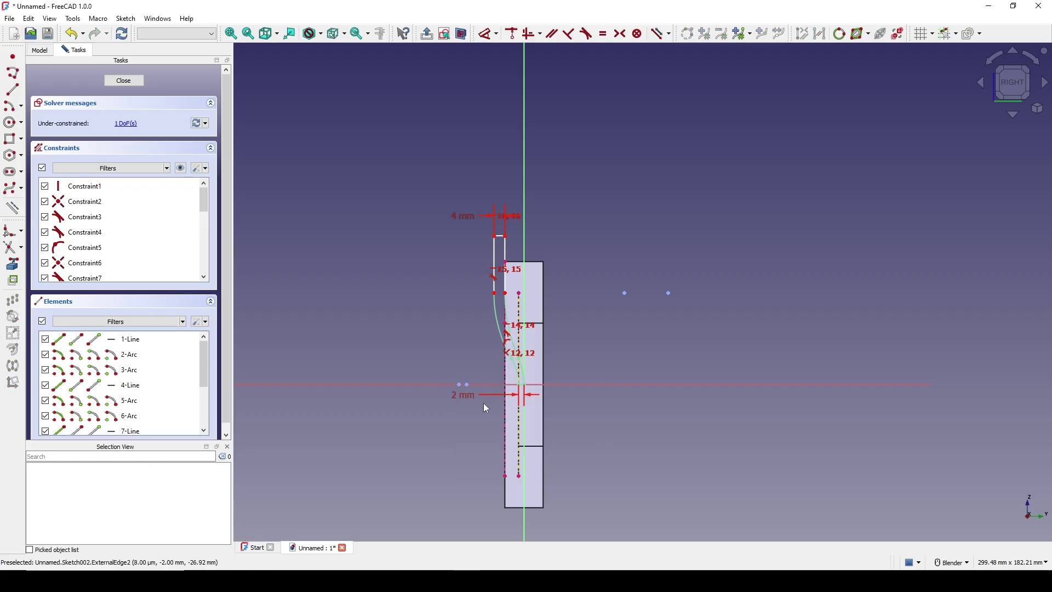
- Change the 4 mm dimension to 3 mm and close the sketch
double_click(466, 219)
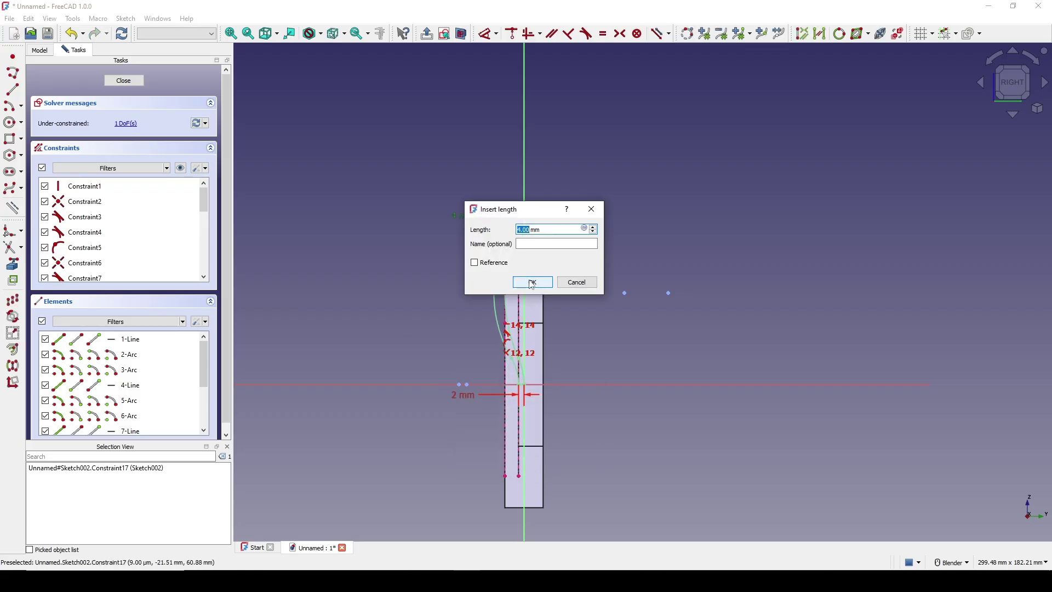
text(3)
click(539, 283)
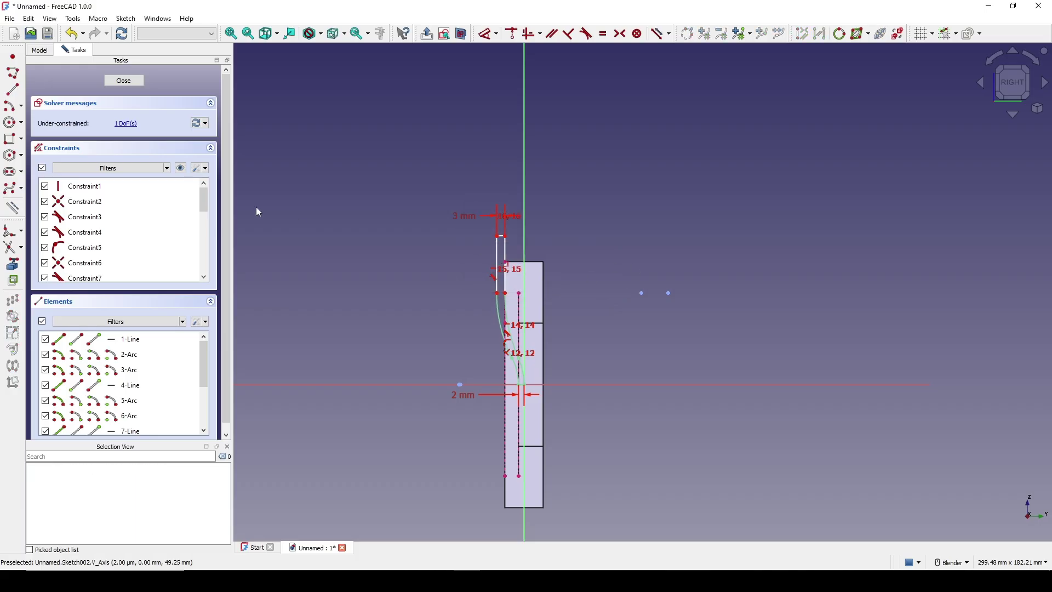
click(127, 84)
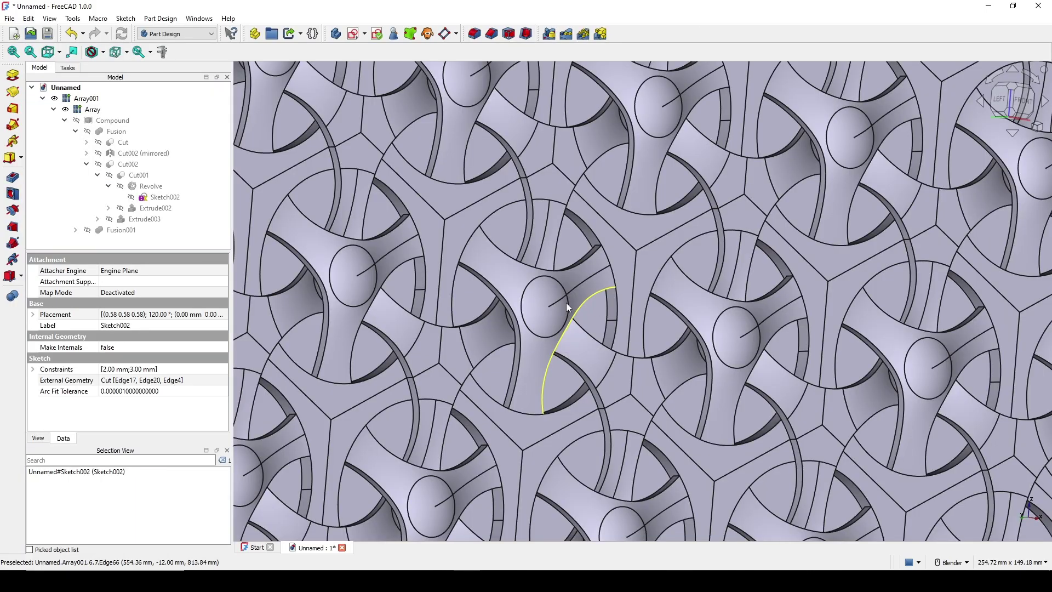
mouse_move(566, 303)
middle_down()
mouse_move(619, 231)
mouse_move(660, 273)
mouse_move(630, 279)
middle_up()
scroll(517, 331, up, 3)
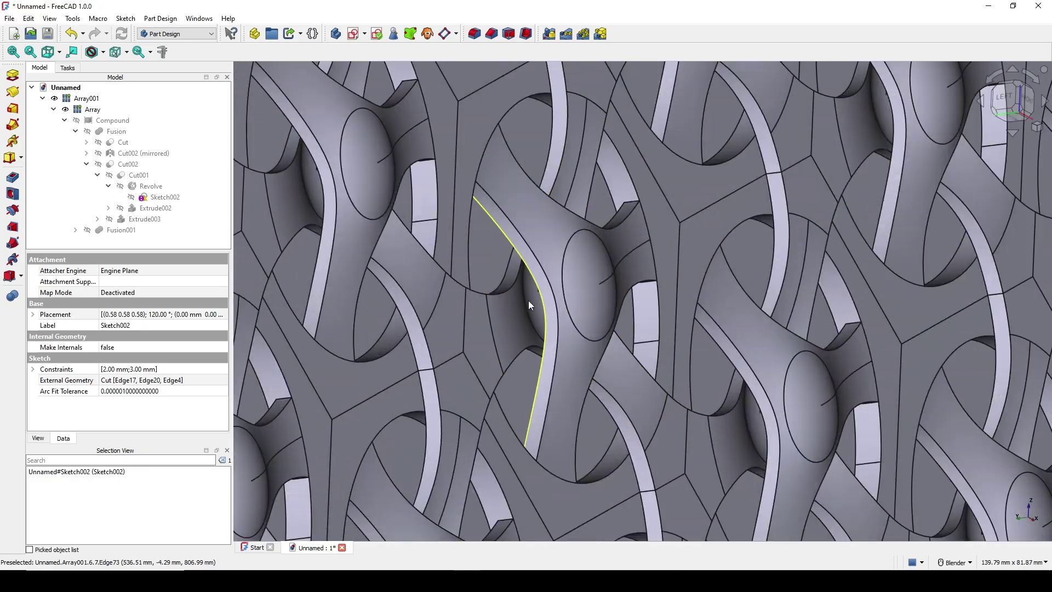
scroll(532, 299, down, 2)
middle_drag(540, 261, 403, 236)
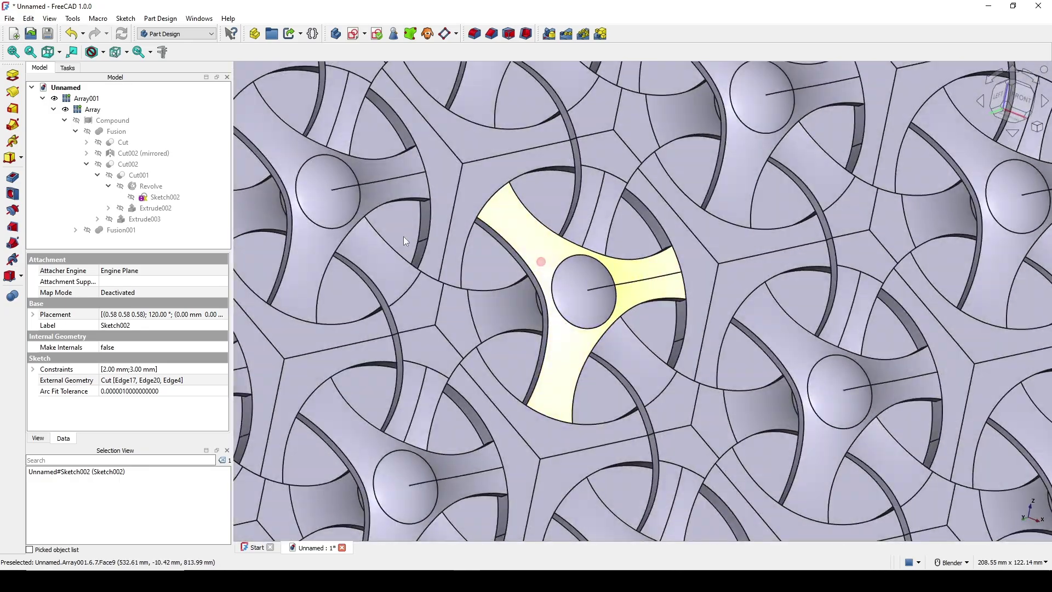
middle_drag(496, 204, 383, 159)
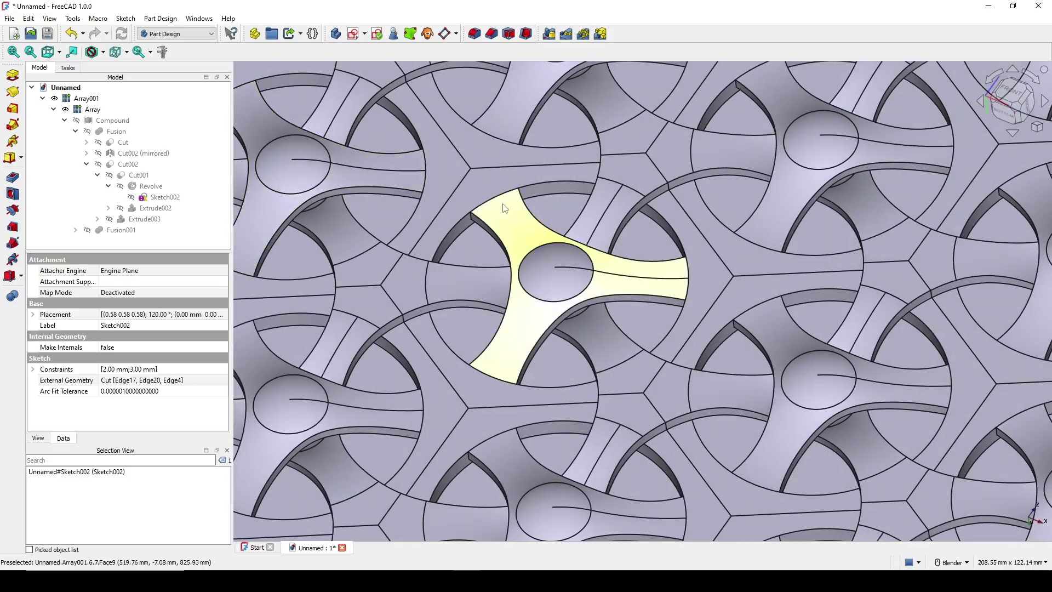
middle_drag(510, 202, 534, 255)
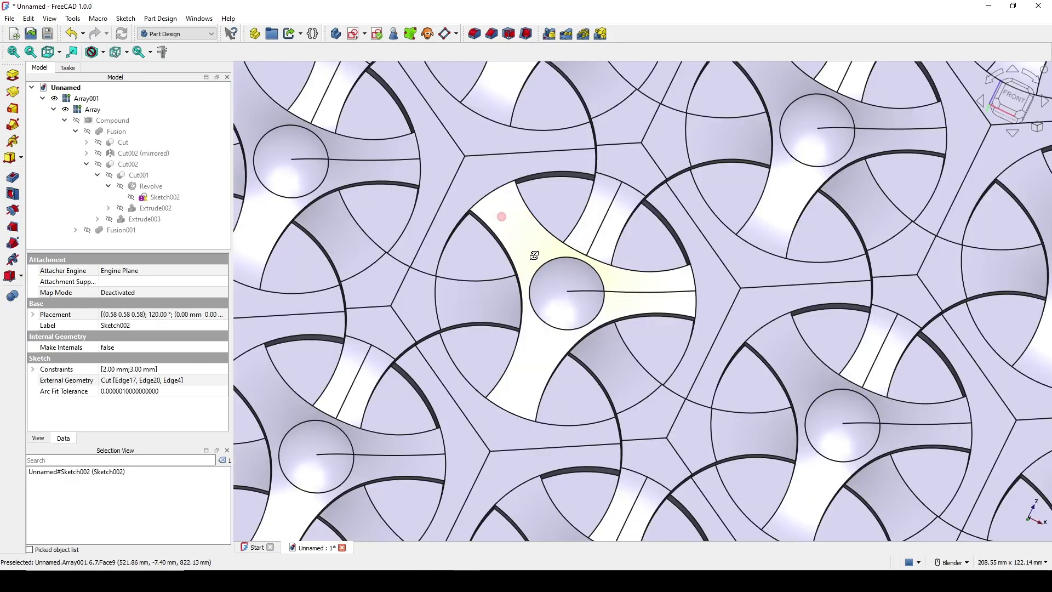
scroll(534, 255, down, 10)
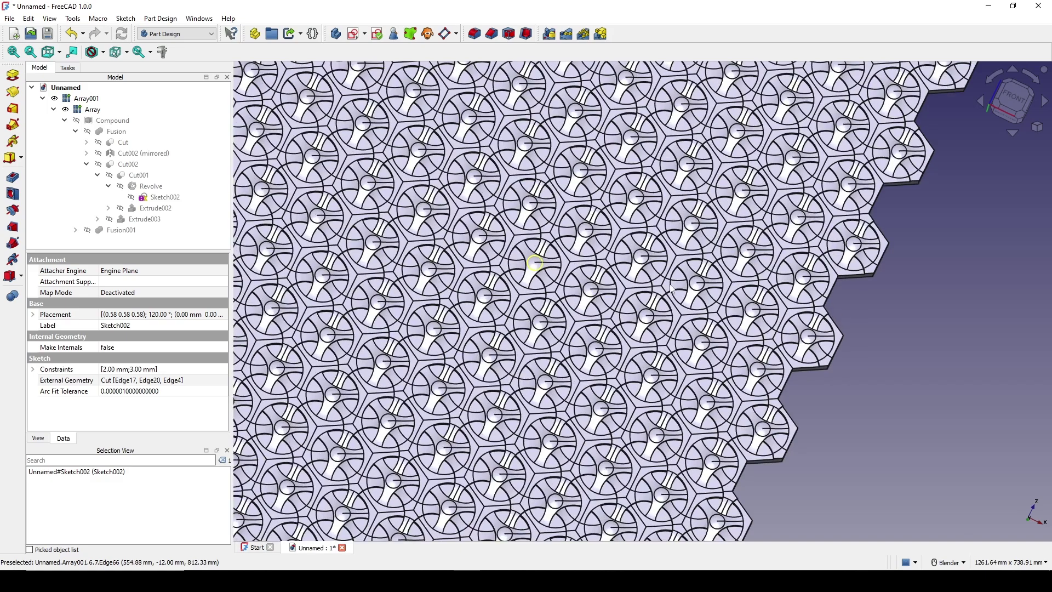
scroll(670, 289, down, 5)
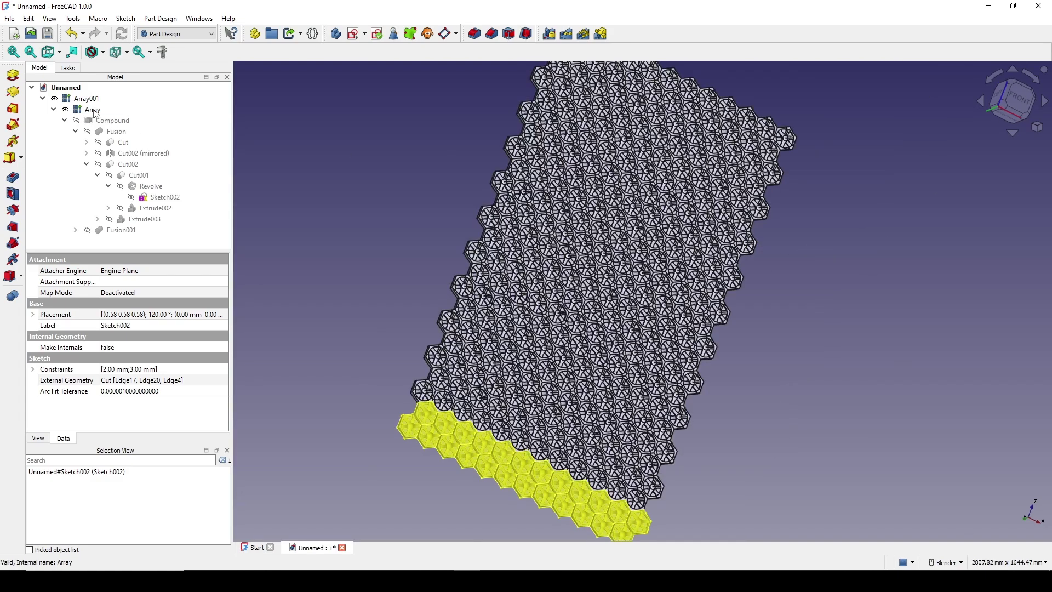
- Set the Array's Number X to 8 copies
click(92, 110)
scroll(138, 404, down, 1)
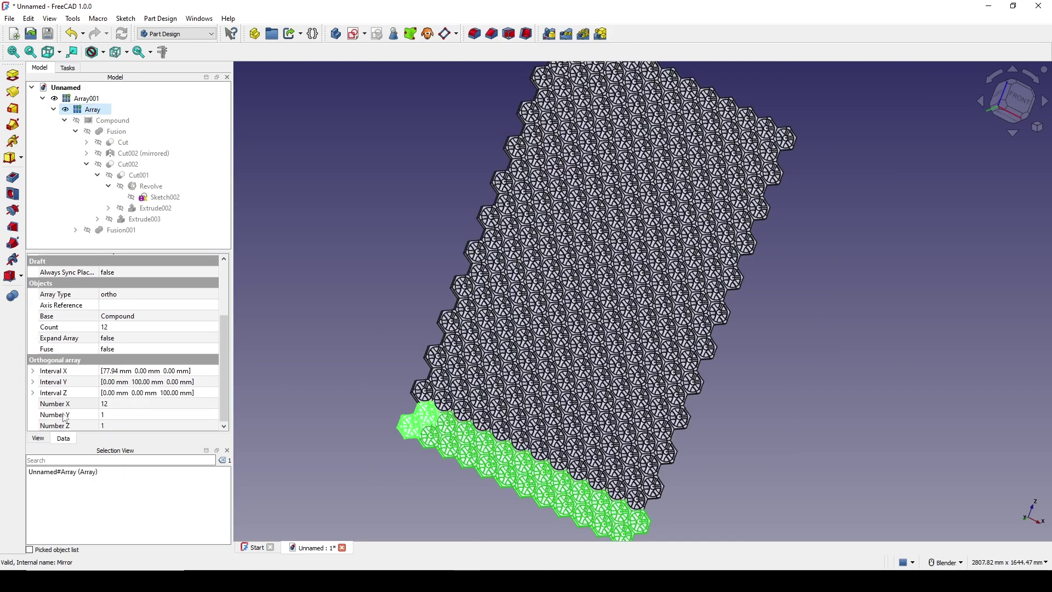
click(119, 406)
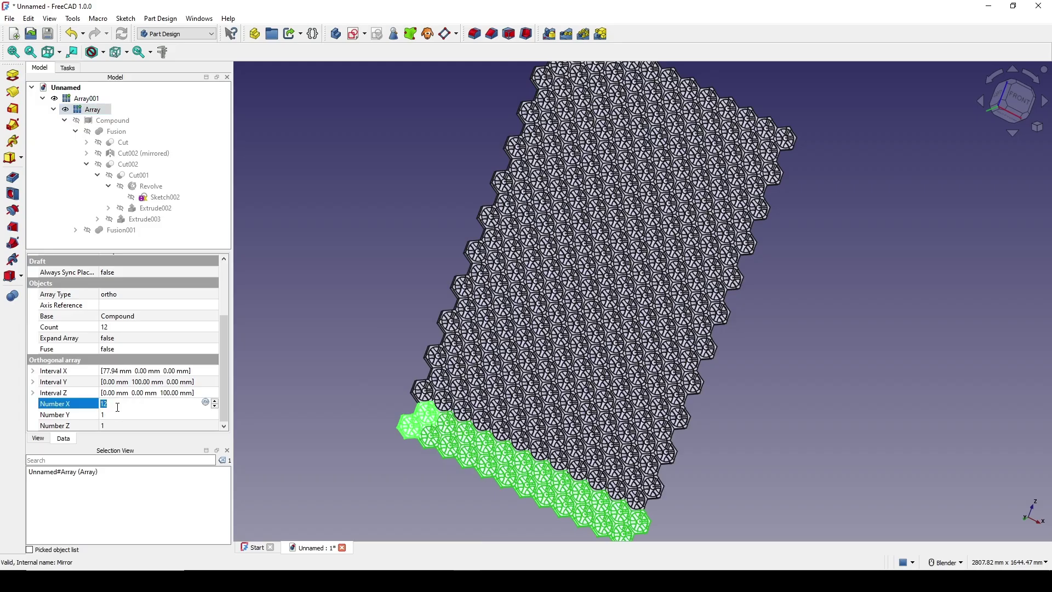
text(8)
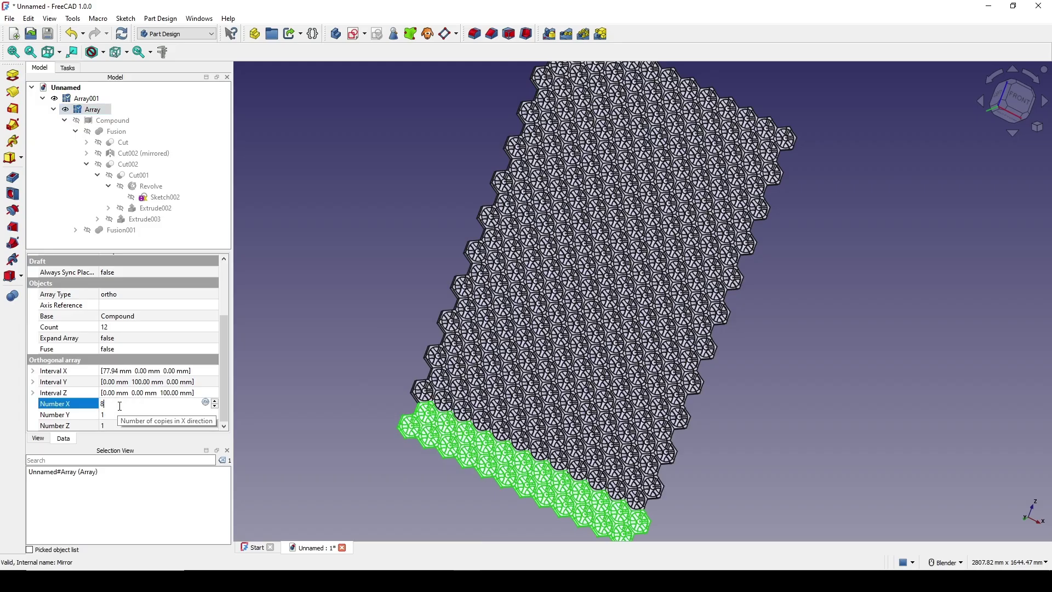
key(Return)
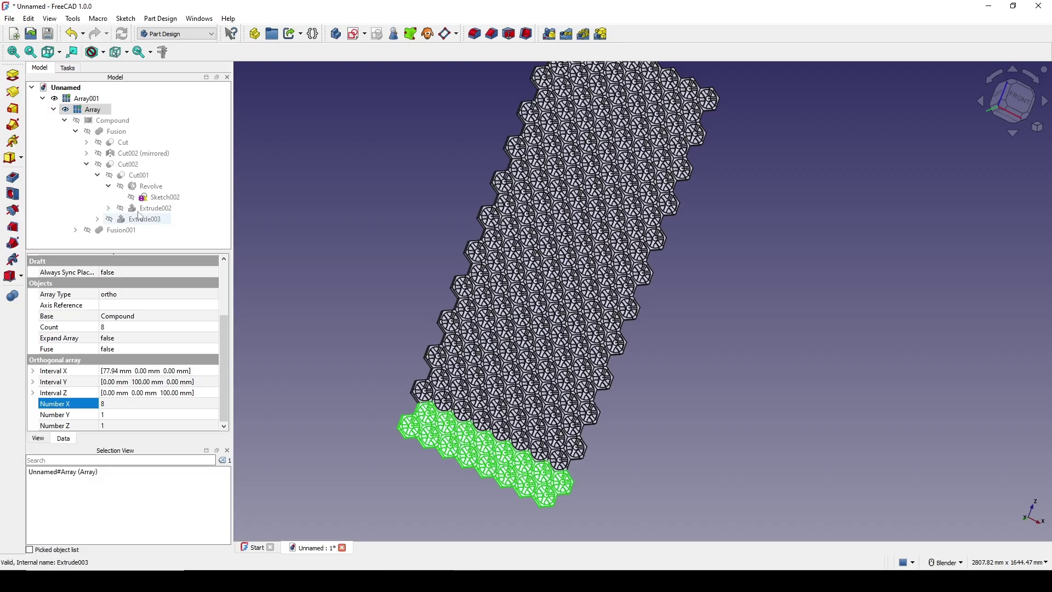
- Set Array001's Number Z to 8 copies and inspect the smaller tiled sheet
click(87, 99)
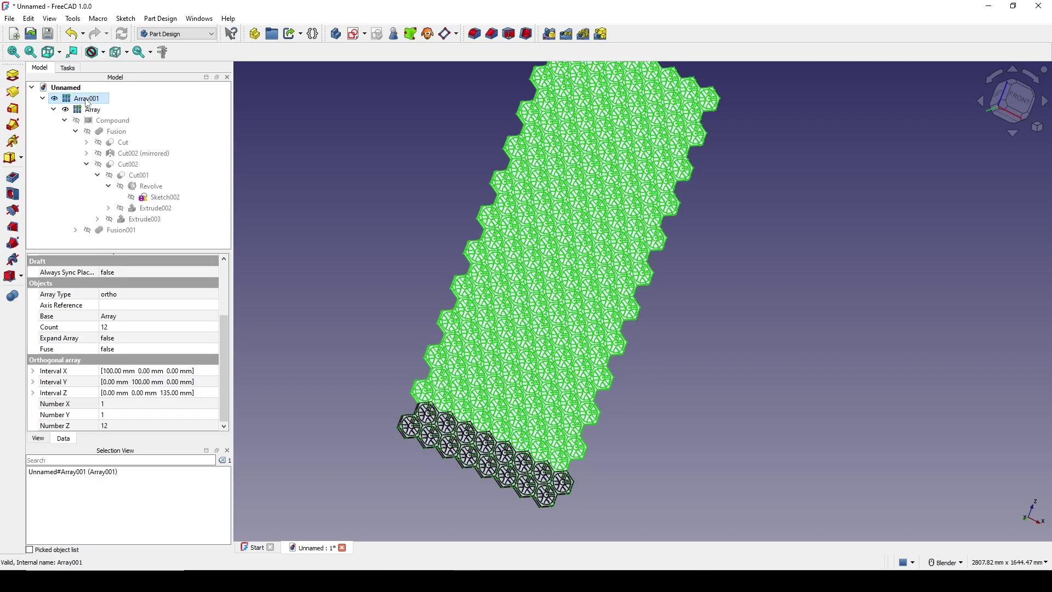
click(126, 428)
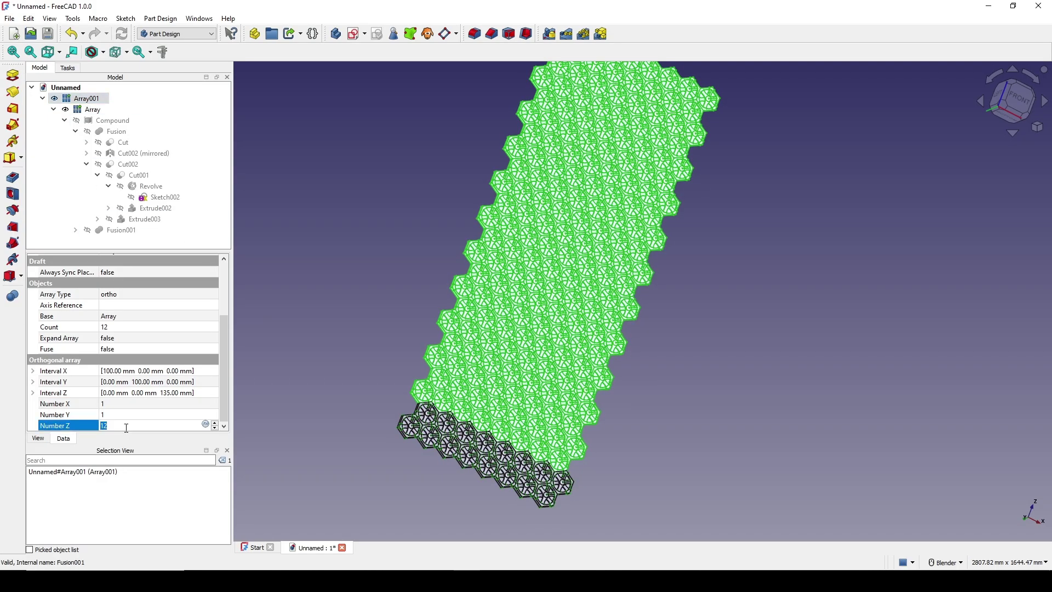
key(Return)
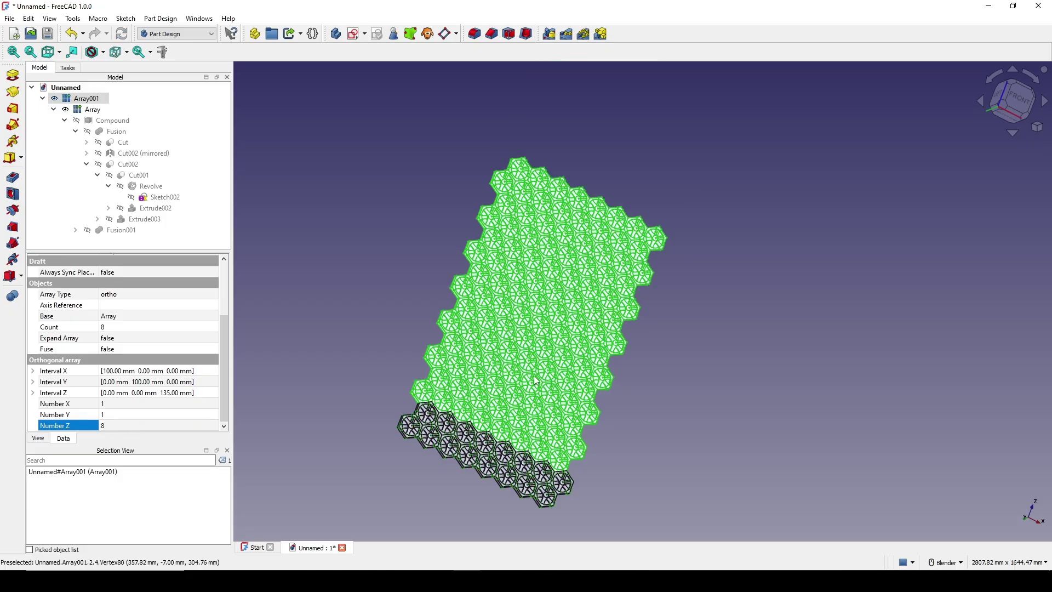
middle_drag(533, 388, 553, 376)
scroll(673, 350, up, 1)
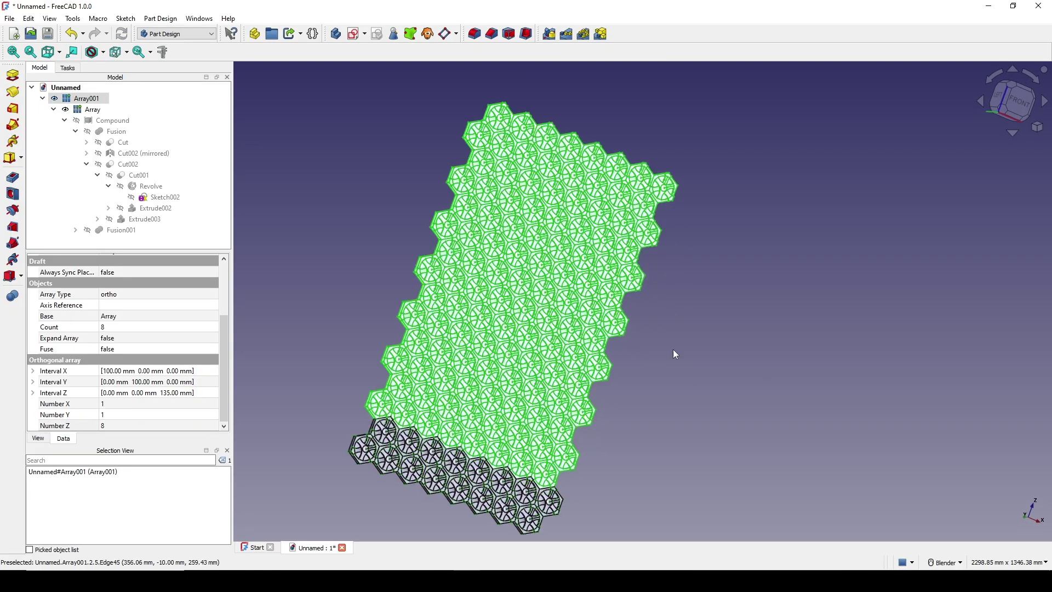
click(673, 349)
scroll(523, 343, up, 4)
middle_drag(517, 340, 476, 299)
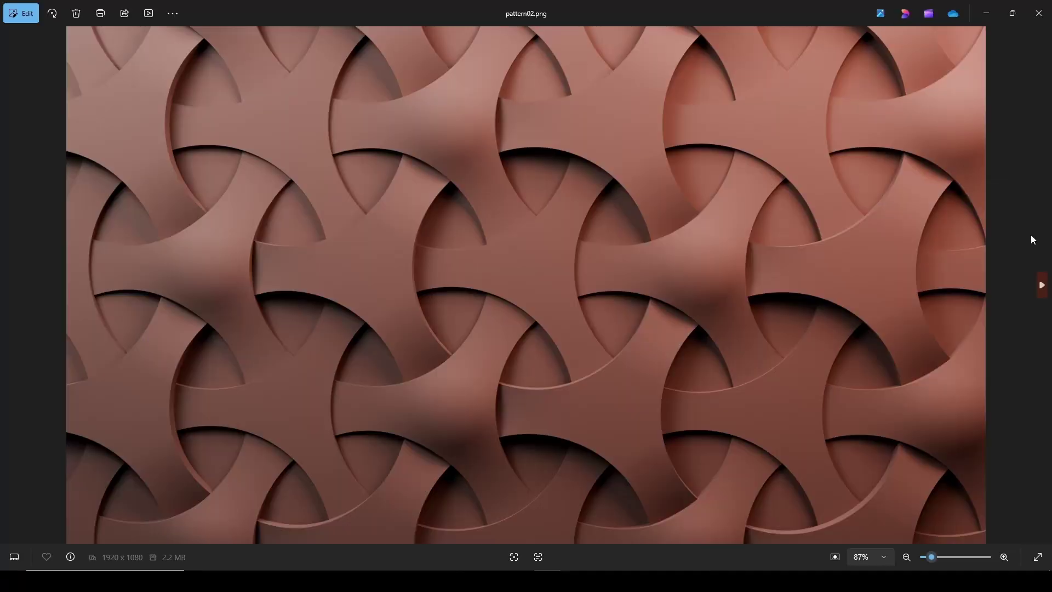
- Mark up one tile in pattern02.png with a hexagon outline and an inner circle, then clear the markup
key(super+shift+s)
mouse_move(137, 37)
mouse_down()
mouse_move(857, 504)
mouse_move(934, 524)
mouse_up()
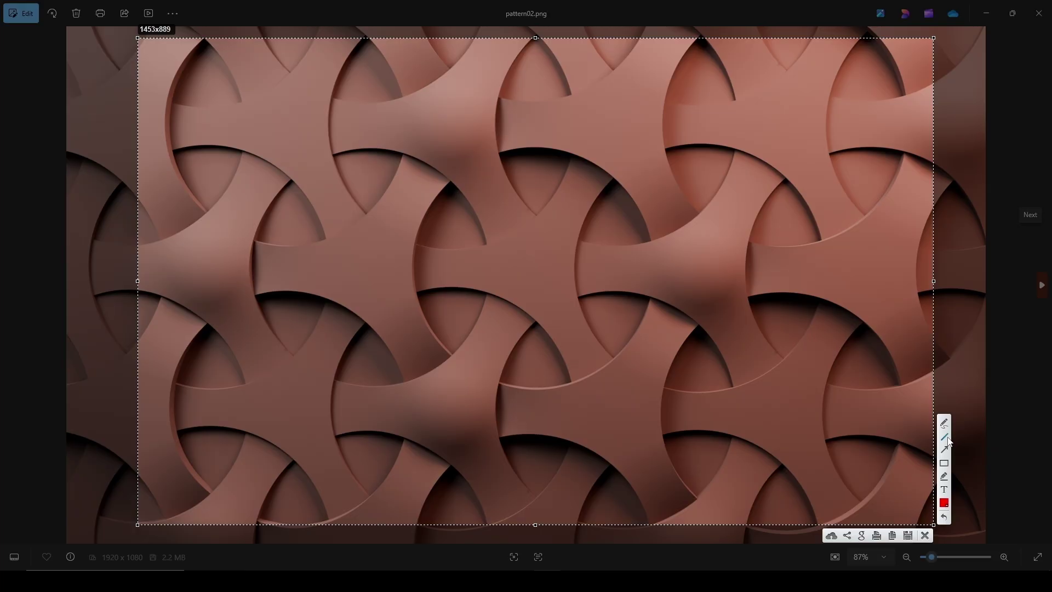
mouse_move(381, 268)
mouse_down()
mouse_move(445, 129)
mouse_move(636, 133)
mouse_move(685, 265)
mouse_move(671, 312)
mouse_move(616, 391)
mouse_move(458, 409)
mouse_up()
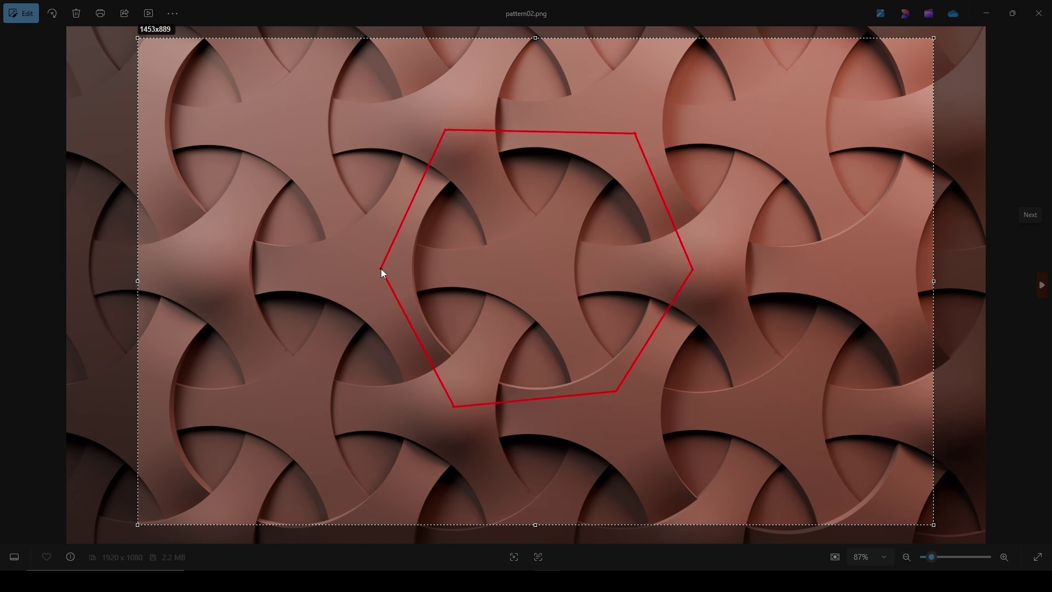
drag(382, 271, 380, 268)
click(374, 221)
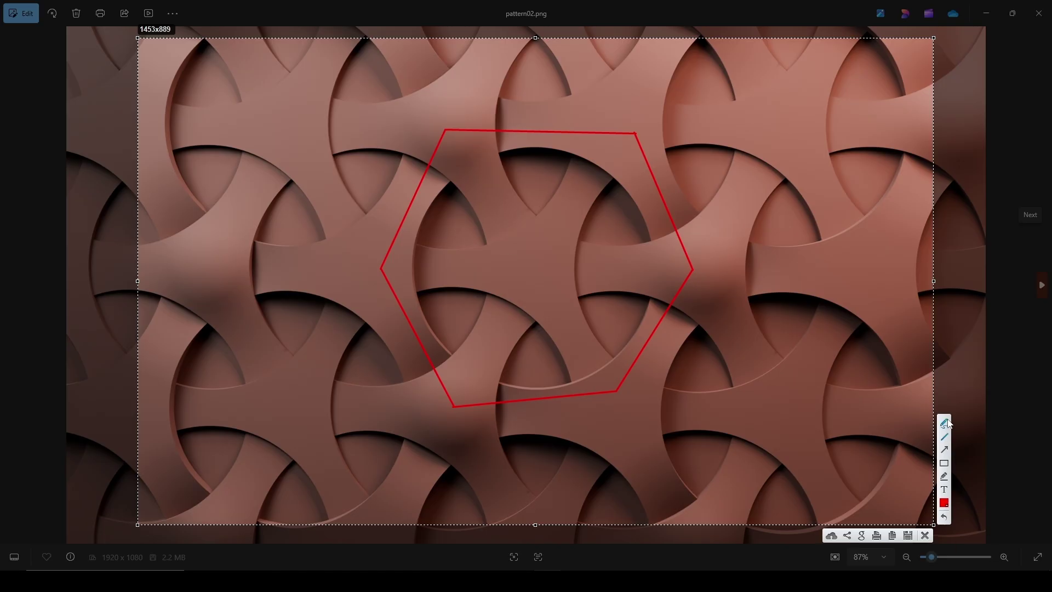
drag(471, 172, 429, 223)
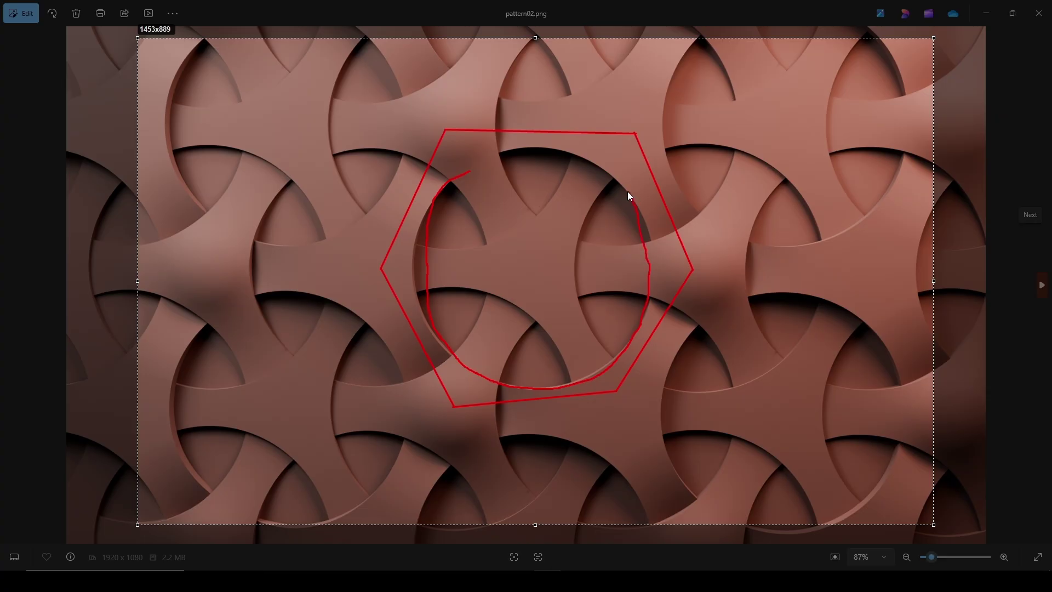
drag(420, 306, 423, 316)
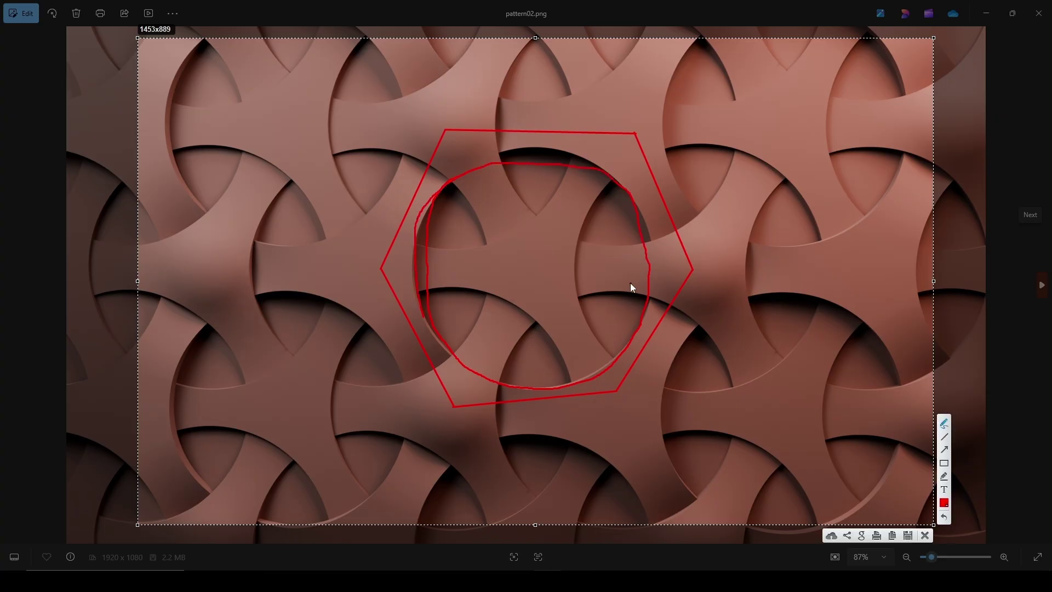
key(Escape)
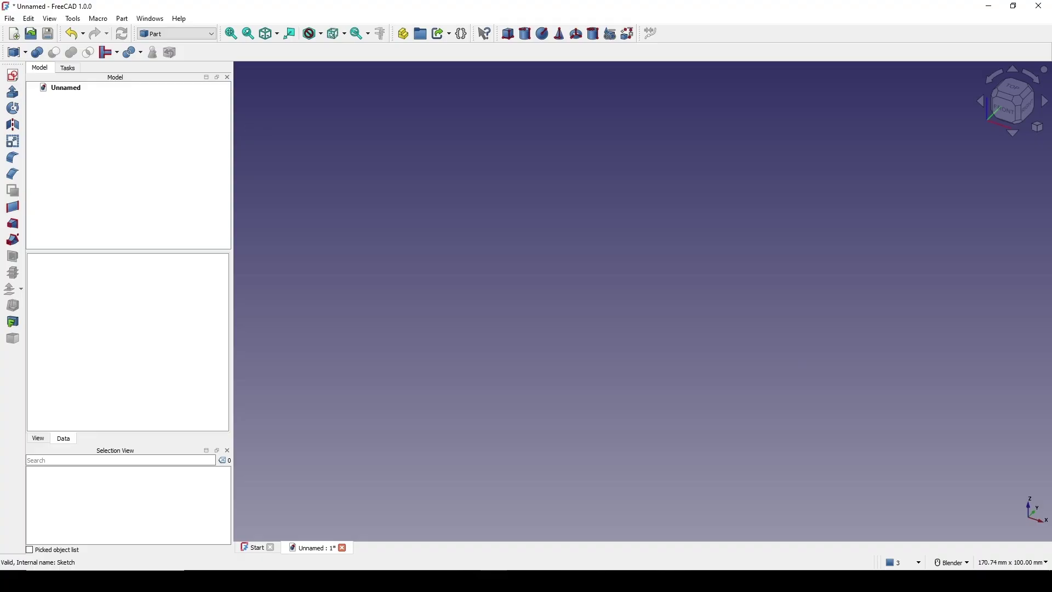
- Create a sketch on the XZ plane and draw a hexagon centred on the origin
click(13, 75)
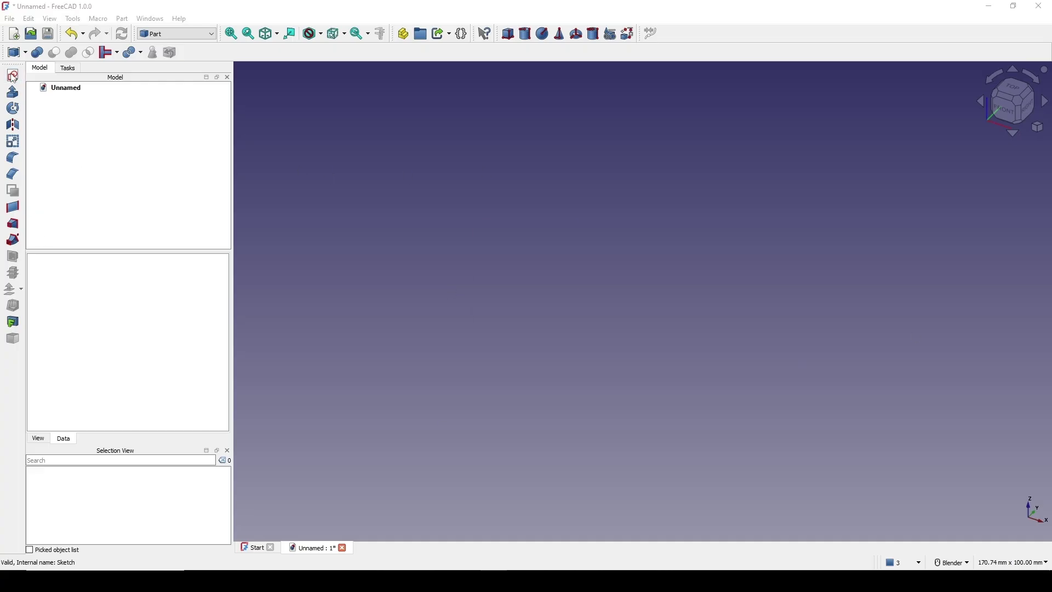
click(500, 276)
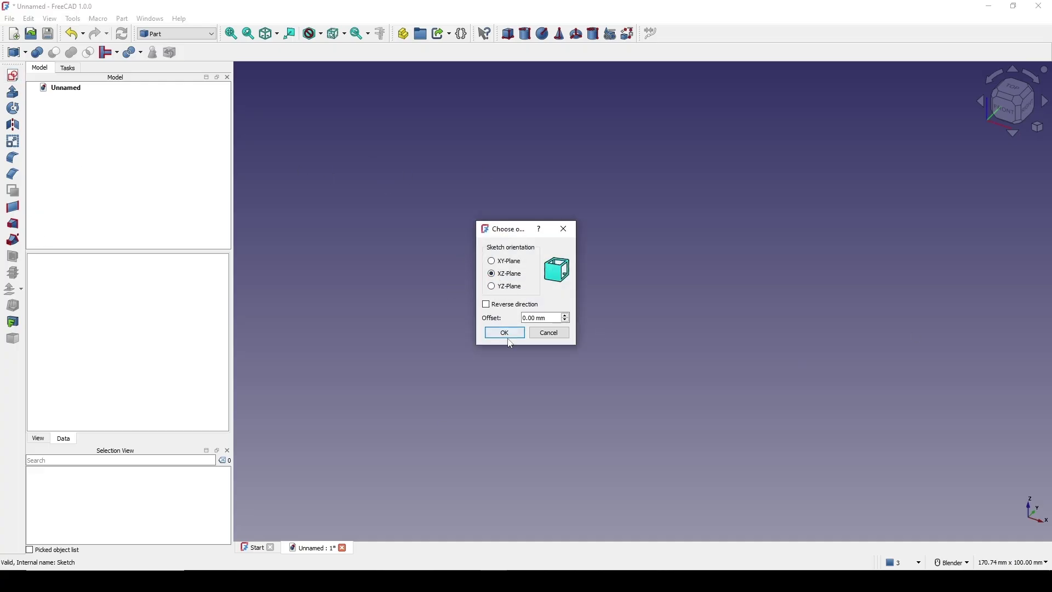
click(505, 333)
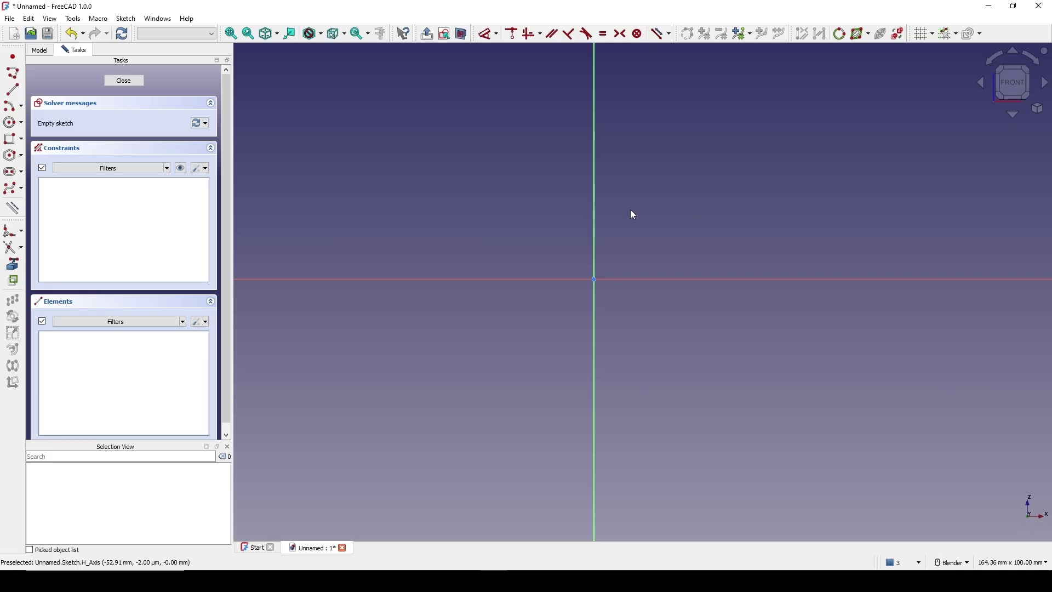
click(21, 156)
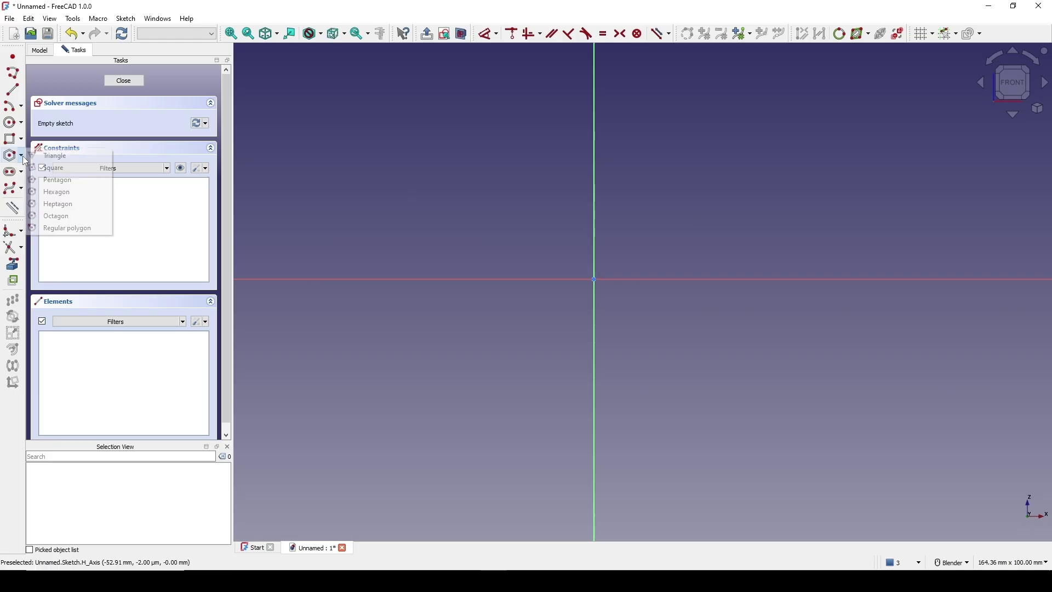
click(74, 192)
click(594, 280)
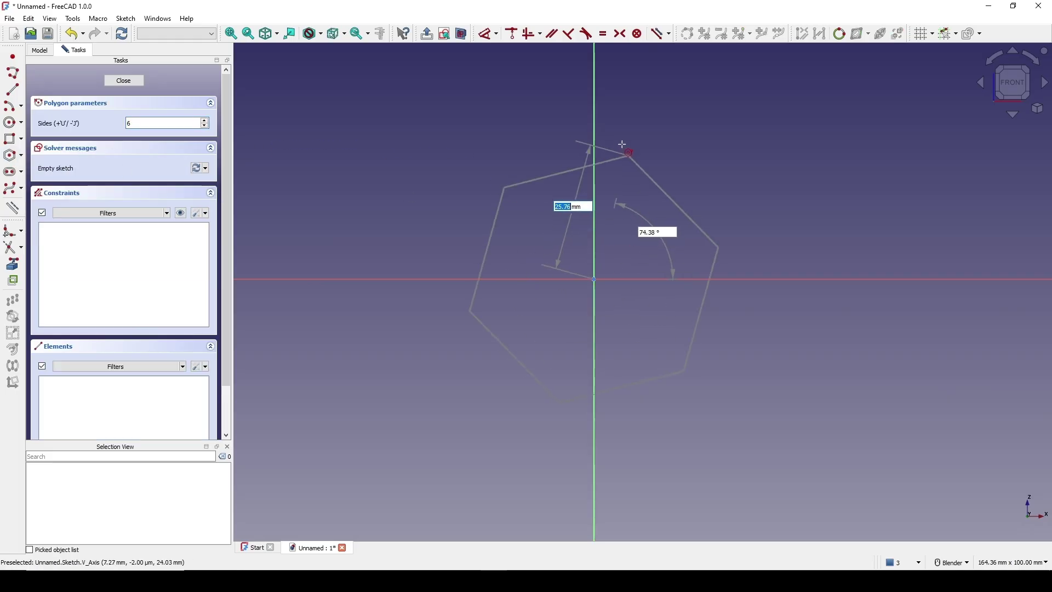
click(600, 116)
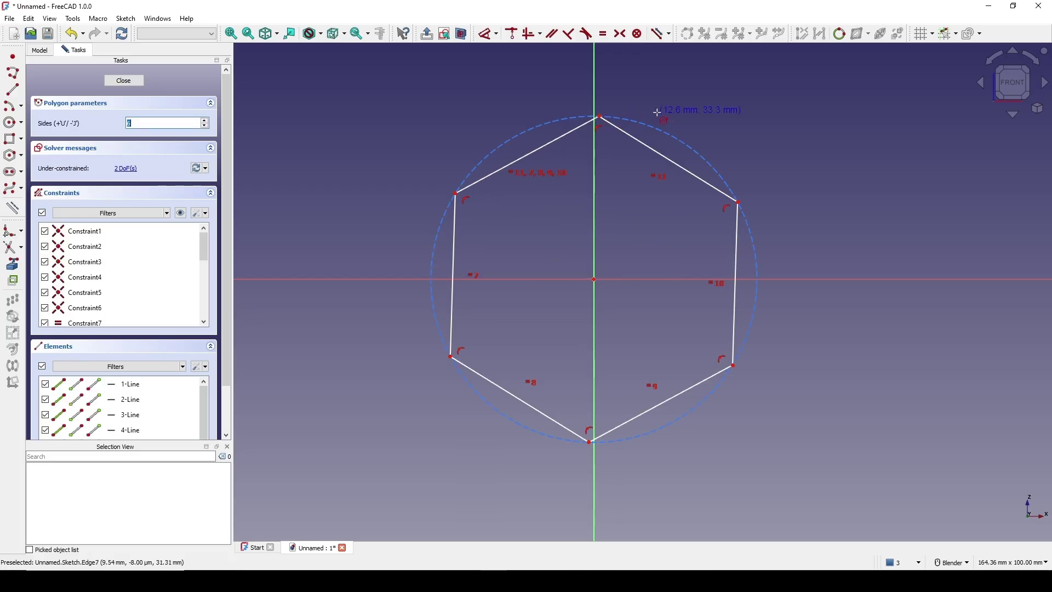
right_click(679, 113)
shift+middle_drag(725, 117, 688, 146)
- Constrain the hexagon's top vertex onto the vertical axis
click(560, 146)
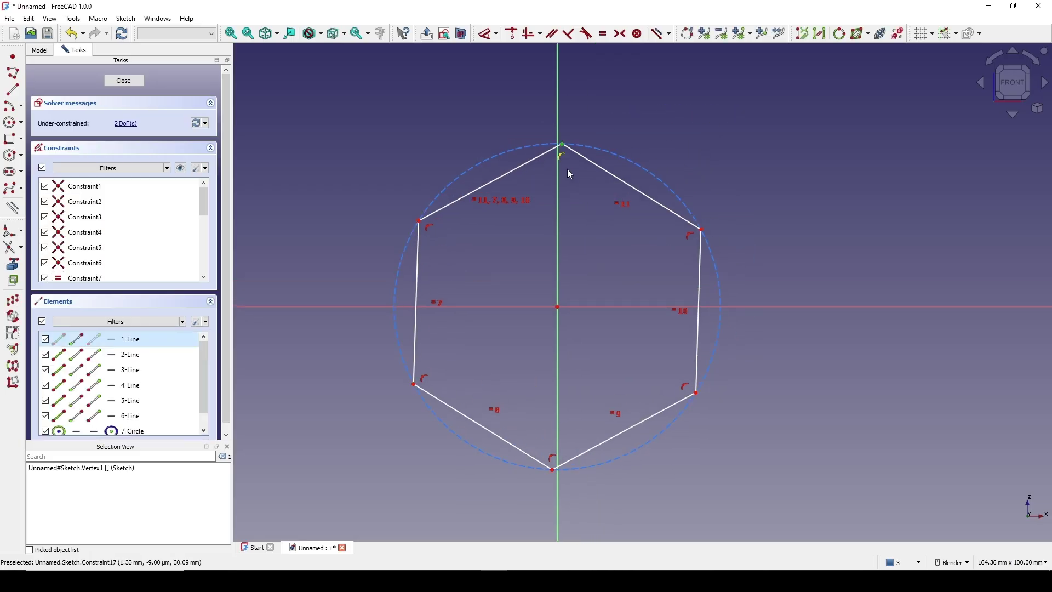
click(558, 201)
key(c)
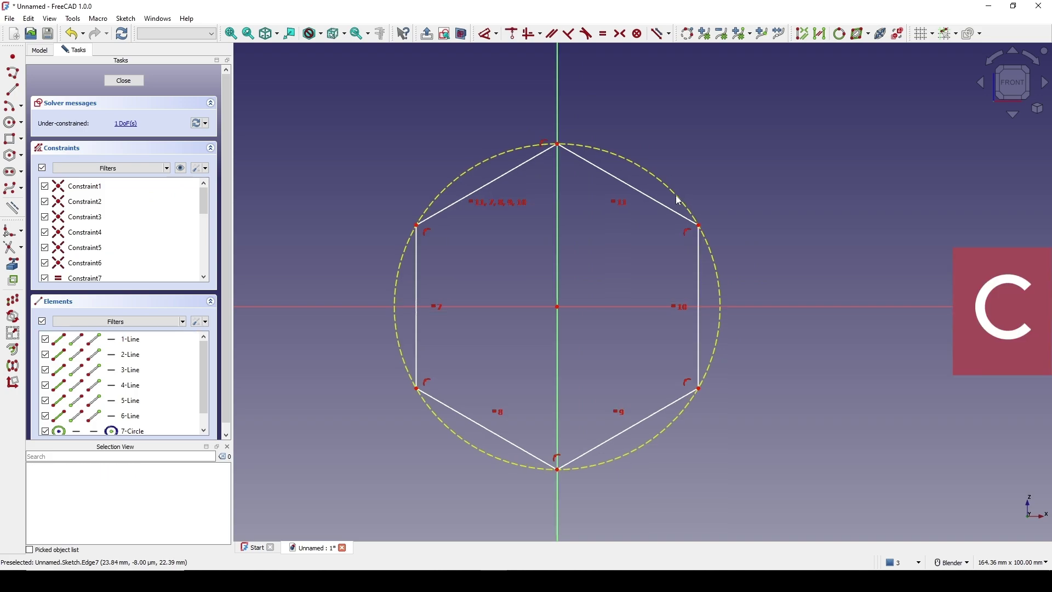
scroll(676, 195, down, 2)
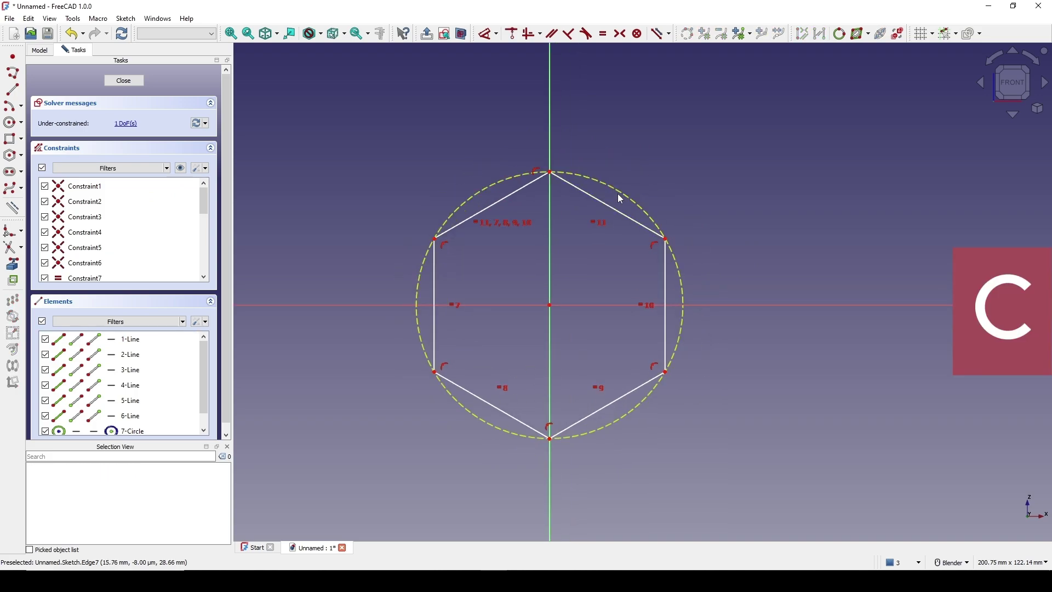
- Dimension the surrounding construction circle to 90 mm diameter and close the sketch
click(617, 194)
key(d)
click(692, 133)
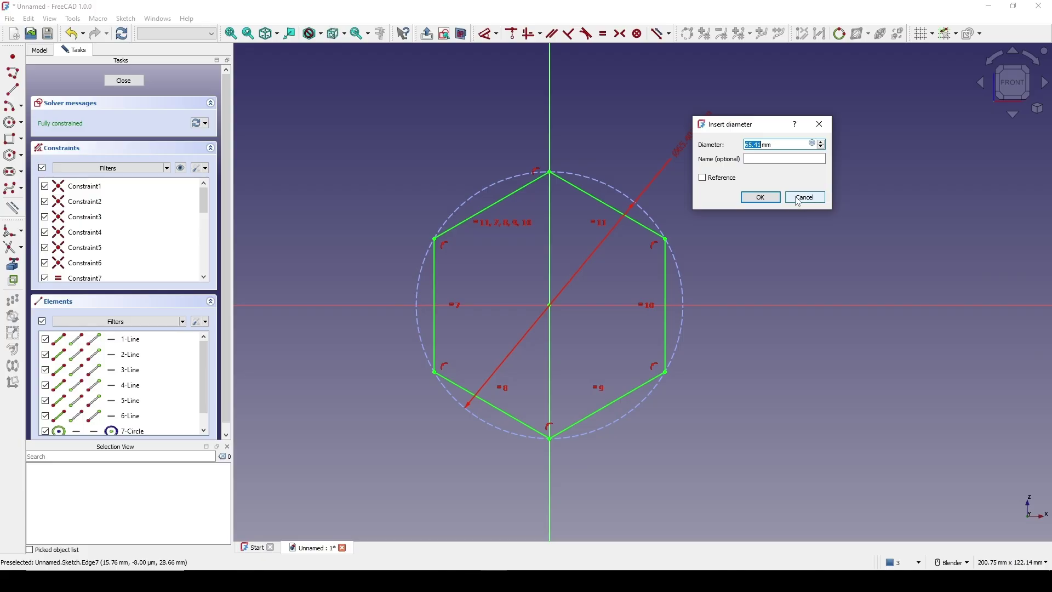
key(Return)
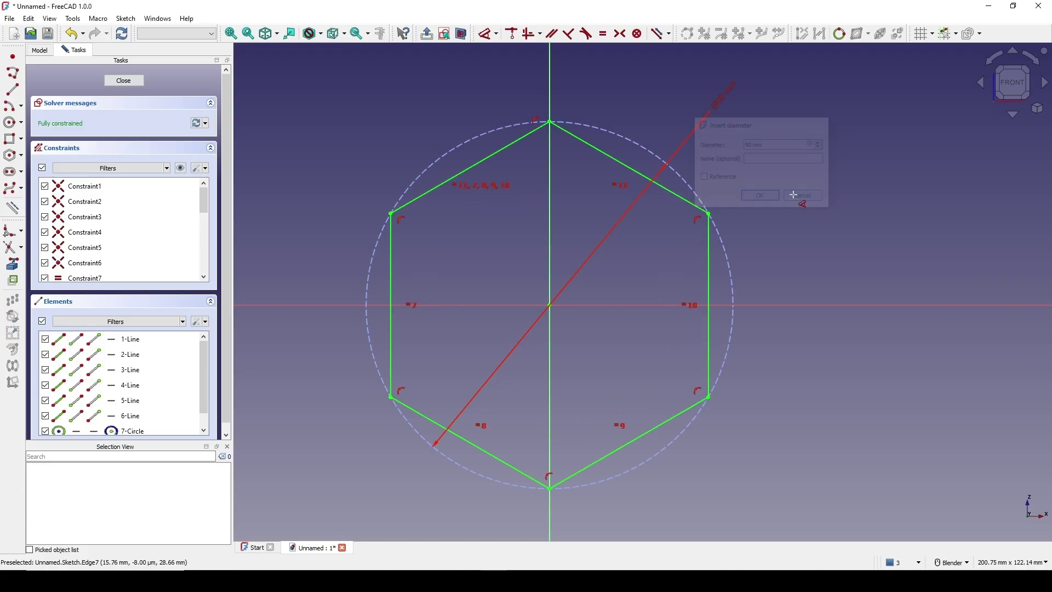
scroll(761, 201, down, 2)
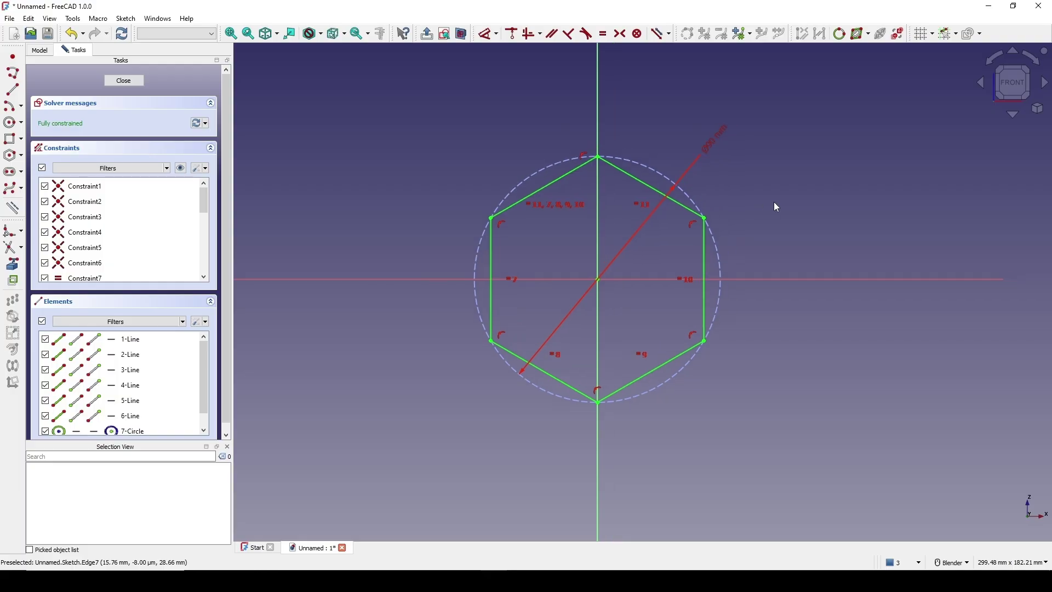
click(125, 83)
mouse_move(599, 277)
middle_down()
mouse_move(698, 435)
mouse_move(519, 383)
mouse_move(677, 374)
mouse_move(624, 321)
middle_up()
- Extrude the hexagon sketch 14 mm symmetrically into a hexagonal prism
click(576, 240)
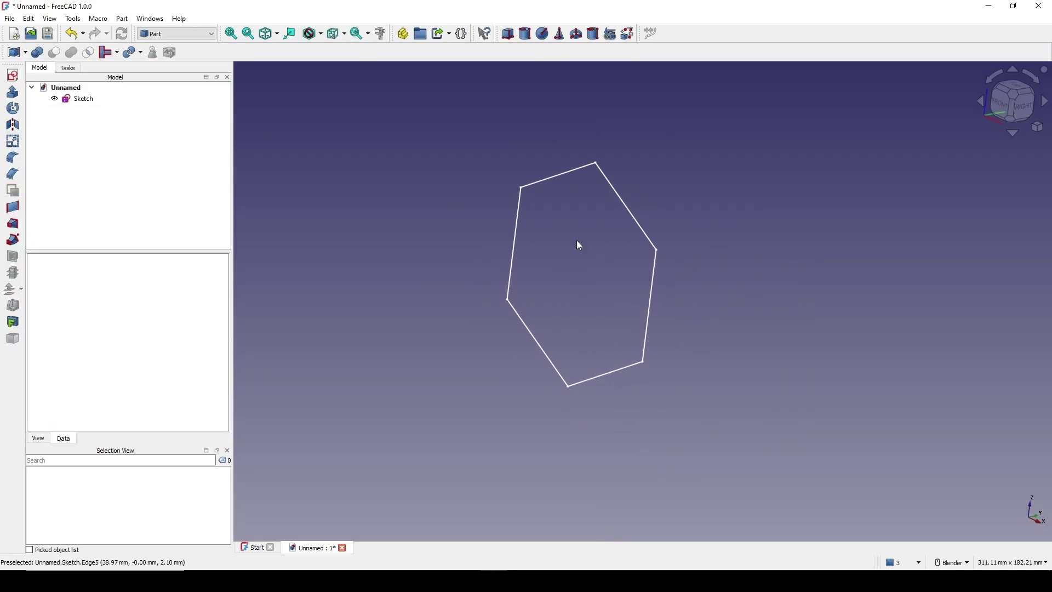
click(82, 100)
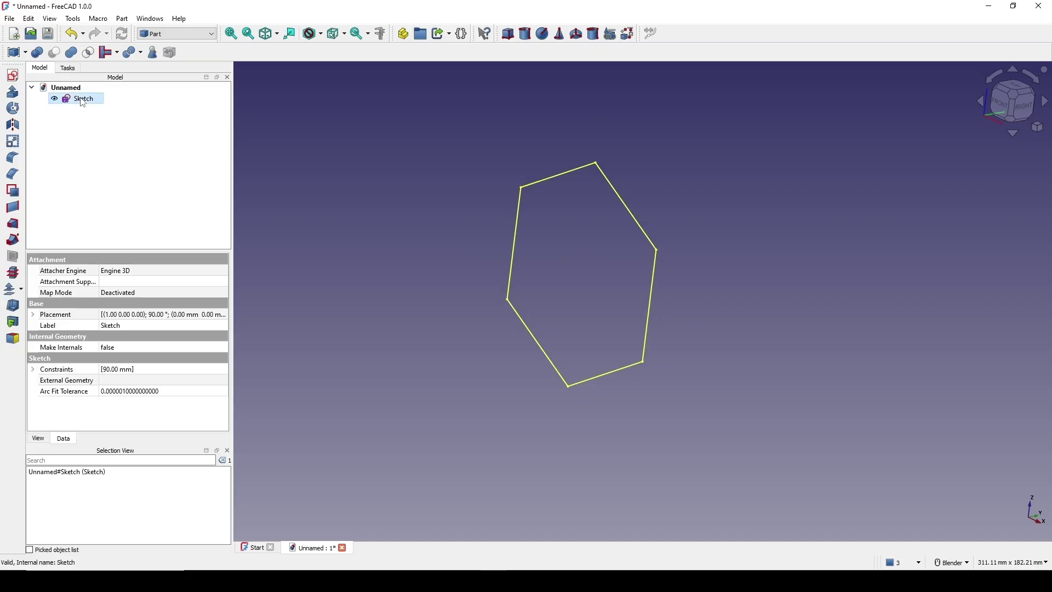
click(12, 91)
drag(104, 274, 42, 276)
text(14)
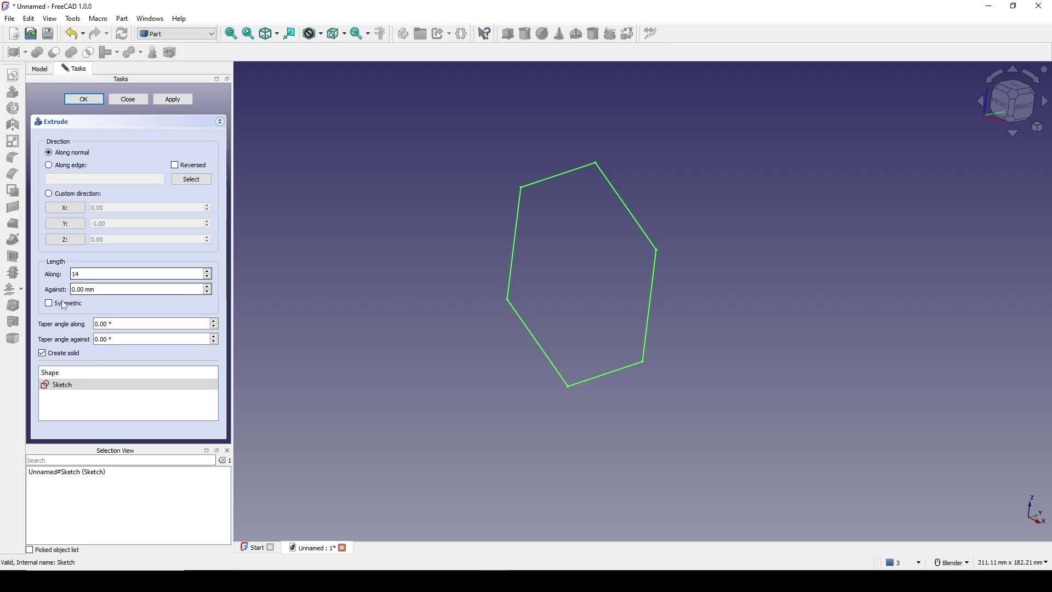
click(61, 305)
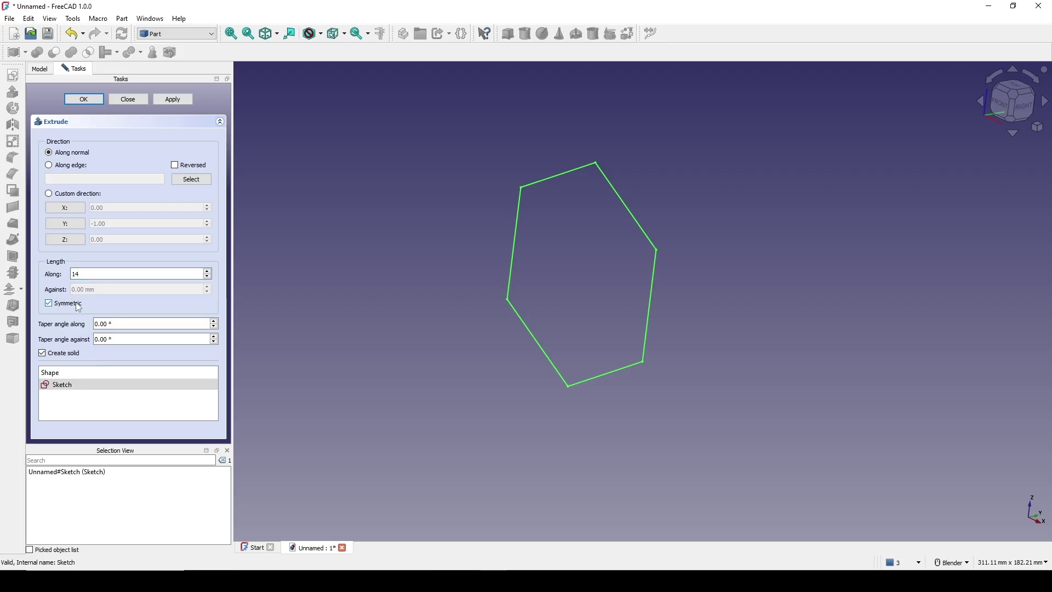
click(84, 99)
scroll(665, 283, up, 1)
middle_drag(662, 284, 634, 284)
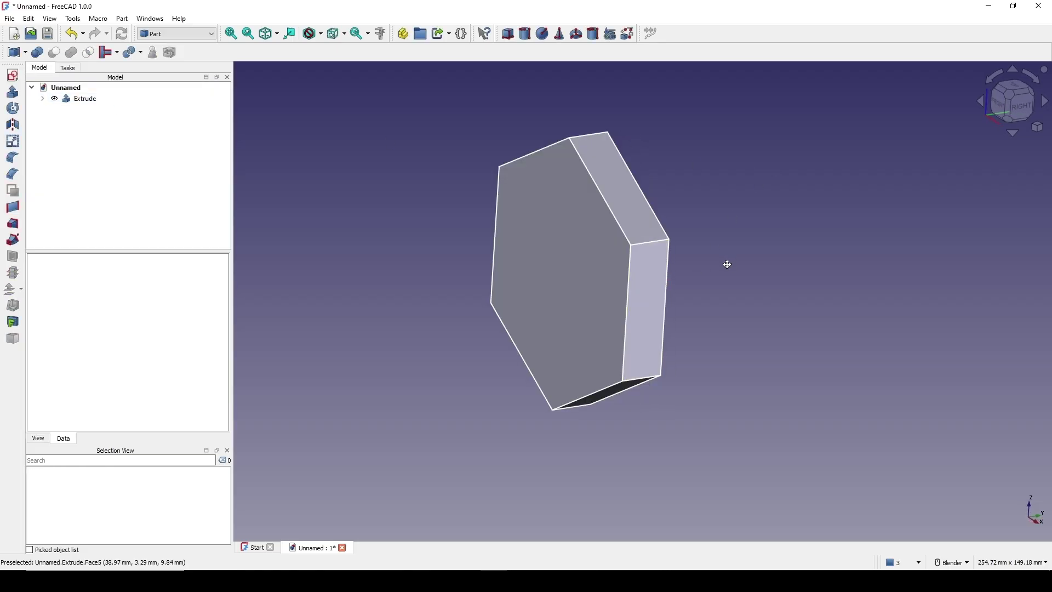
shift+middle_drag(725, 263, 718, 284)
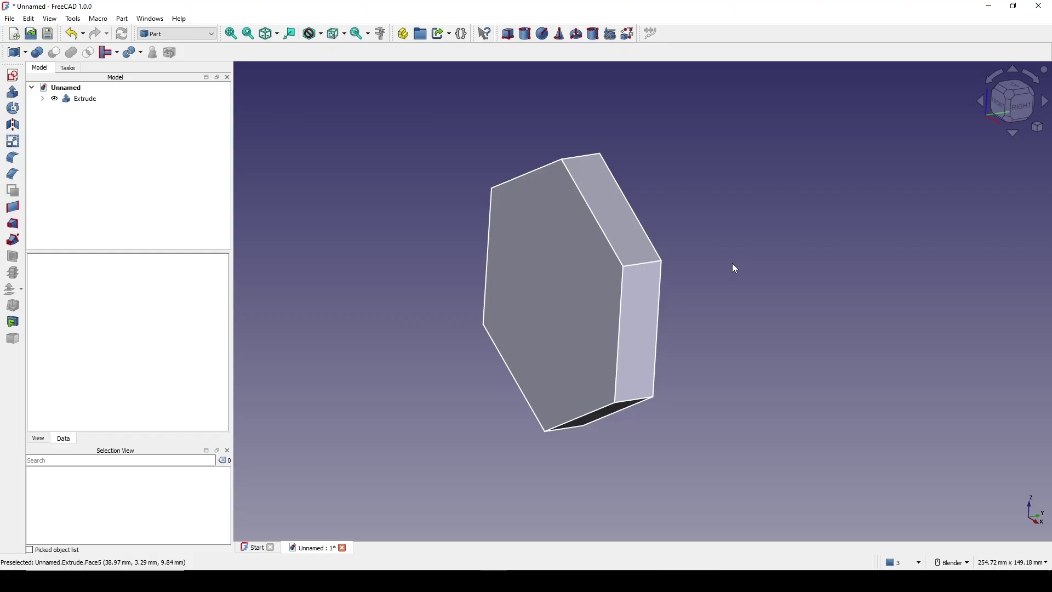
click(544, 286)
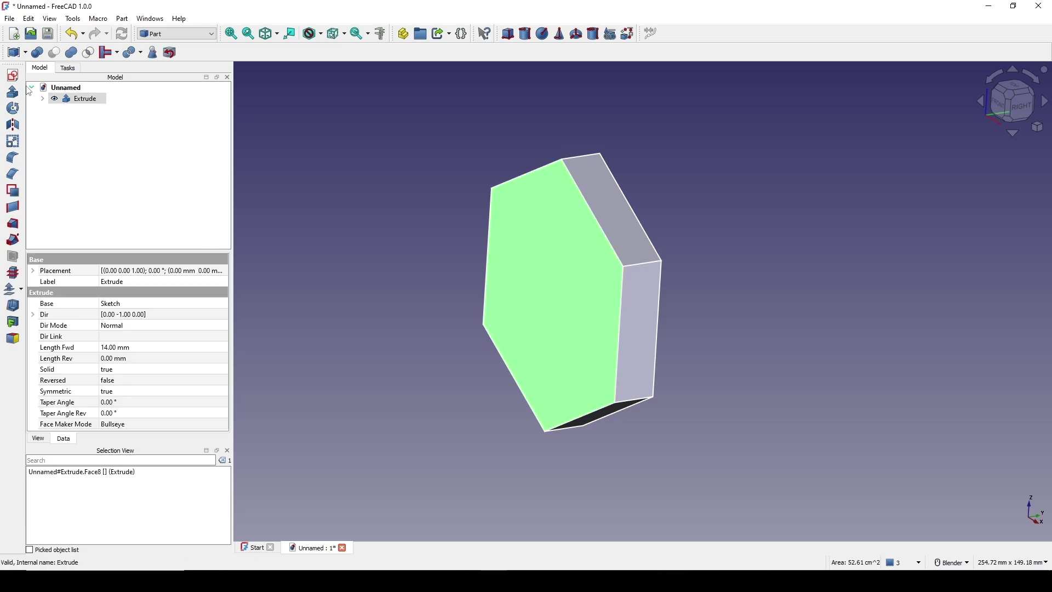
- Sketch a 67 mm diameter circle centred on the prism's front face
click(14, 76)
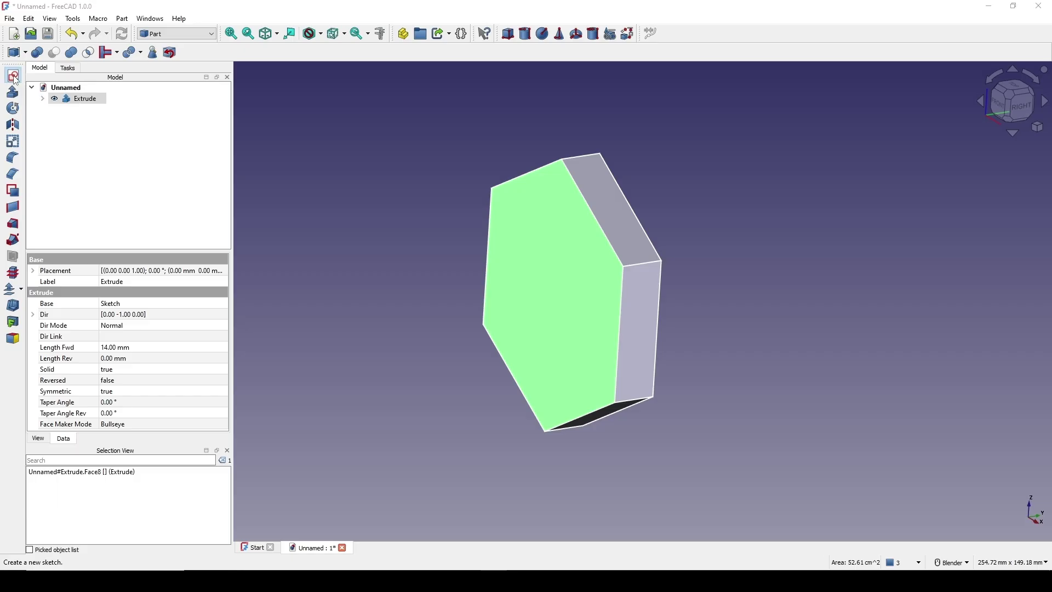
click(539, 304)
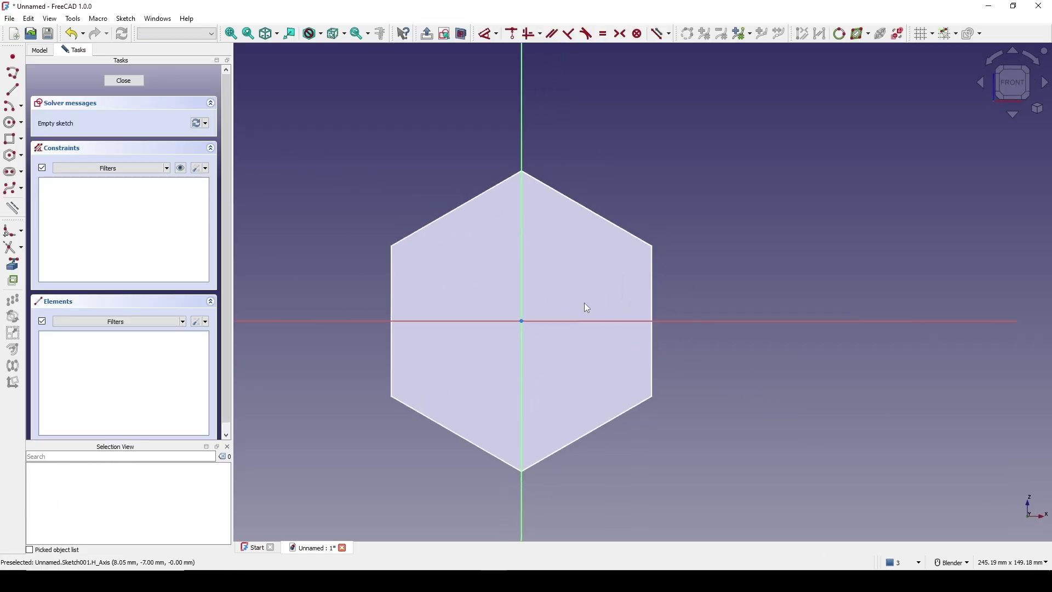
click(10, 122)
click(548, 296)
click(592, 220)
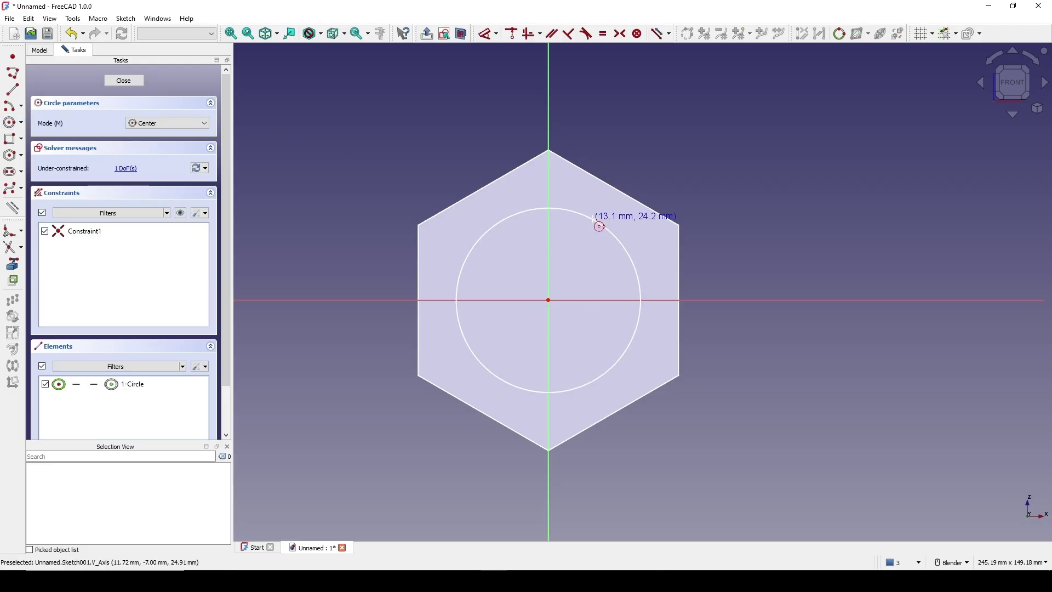
key(d)
click(608, 230)
click(687, 182)
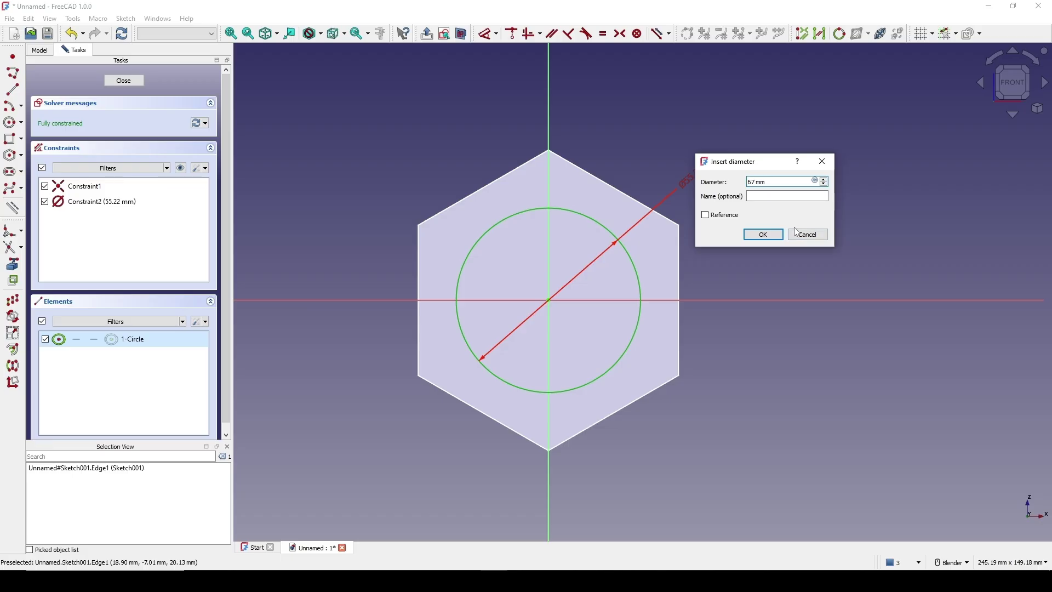
key(Return)
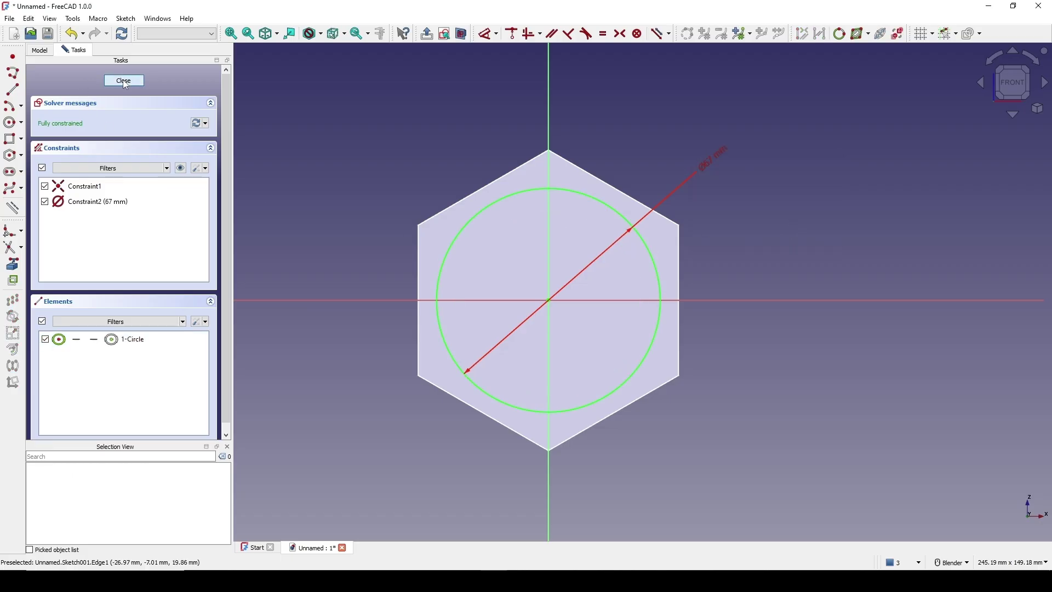
click(125, 81)
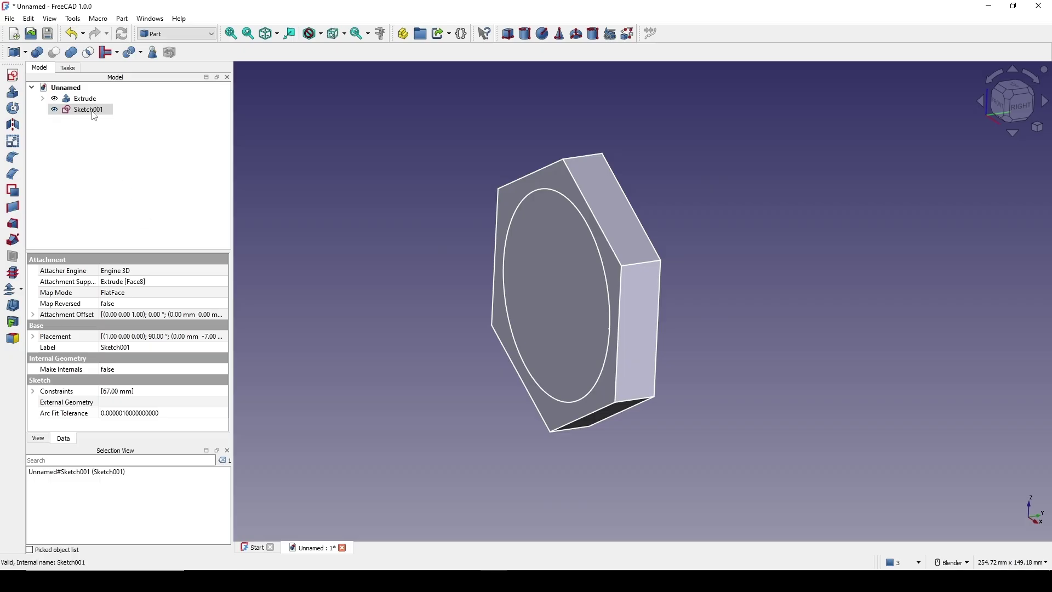
- Extrude the circle sketch Sketch001 symmetrically into a cylinder
click(13, 92)
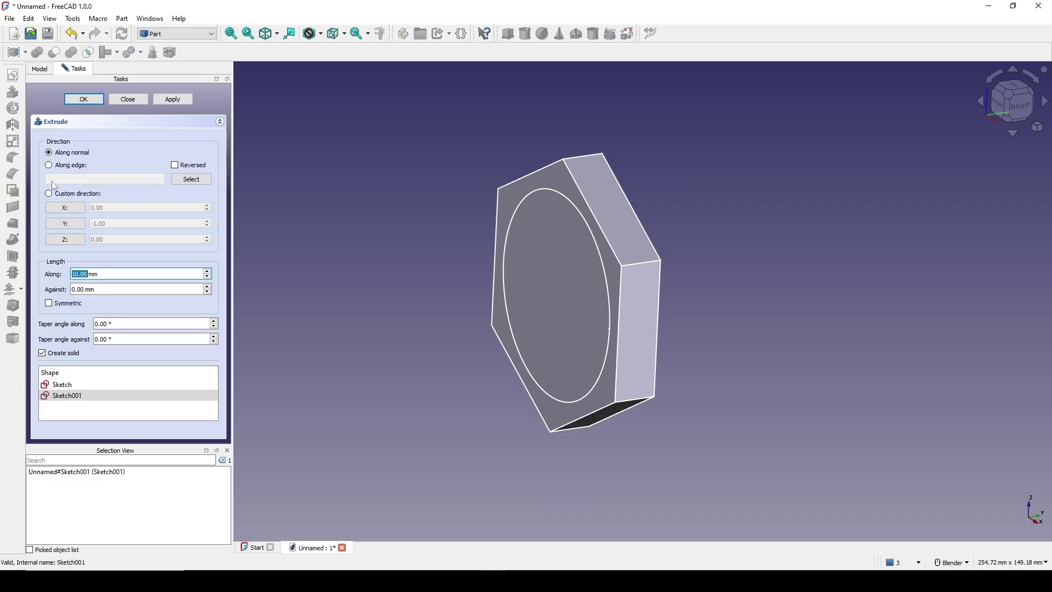
click(50, 304)
click(94, 101)
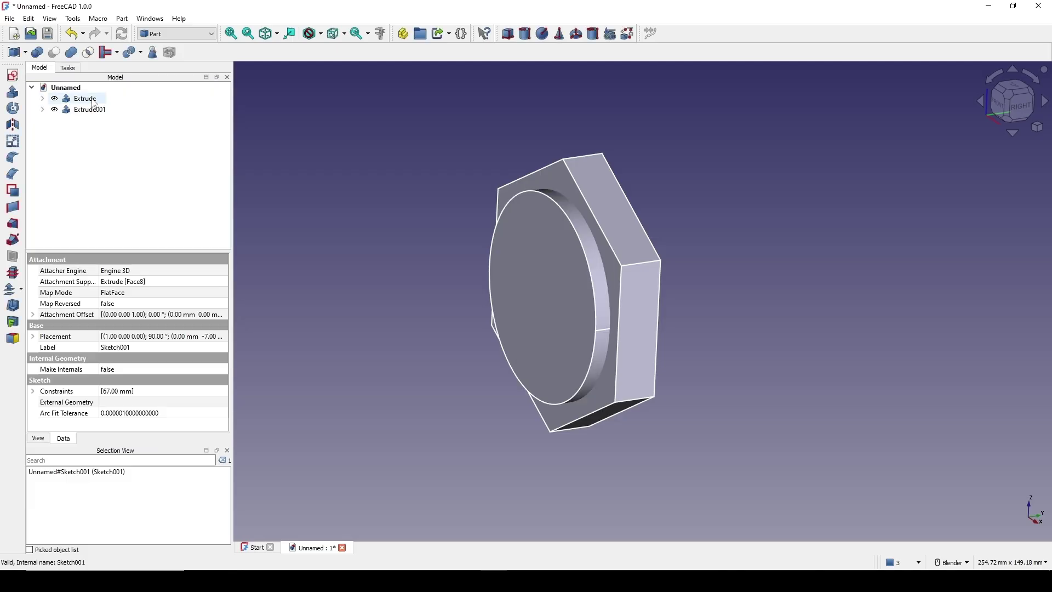
- Cut the cylinder Extrude001 from the hex prism Extrude and view the result from the right
click(721, 182)
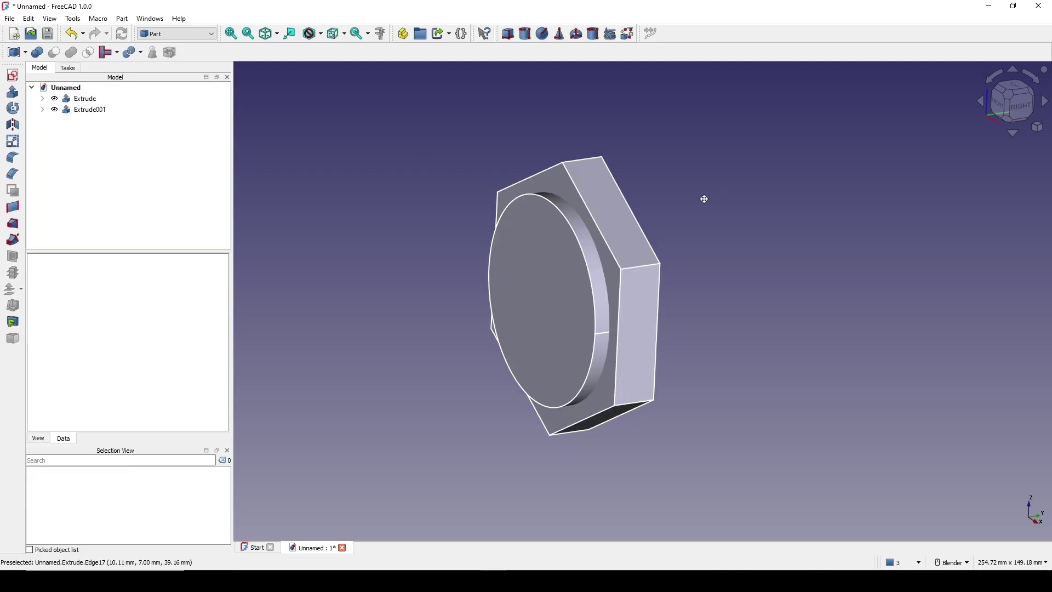
click(79, 100)
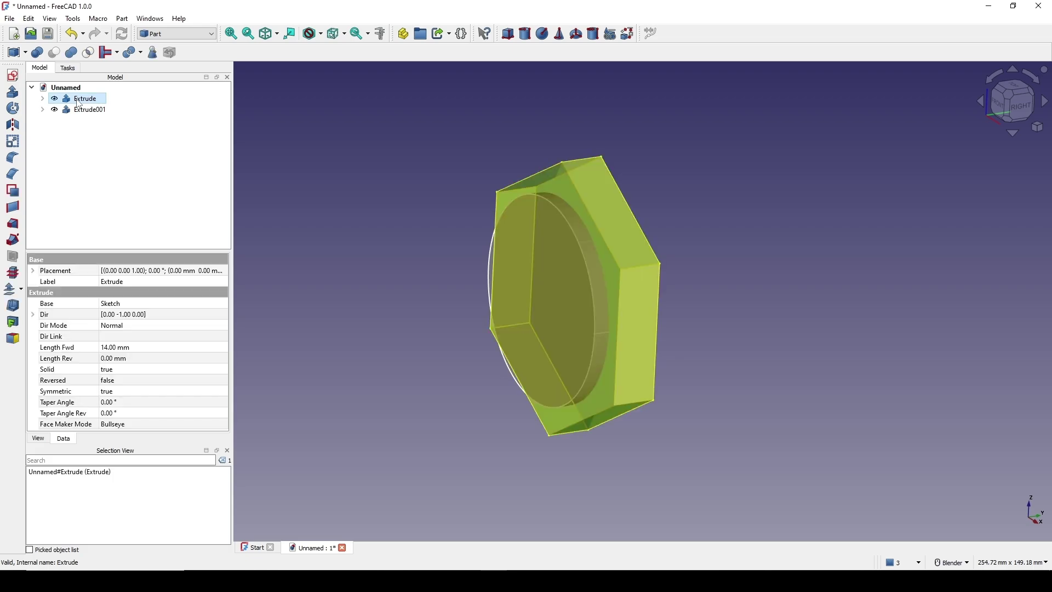
ctrl+click(77, 113)
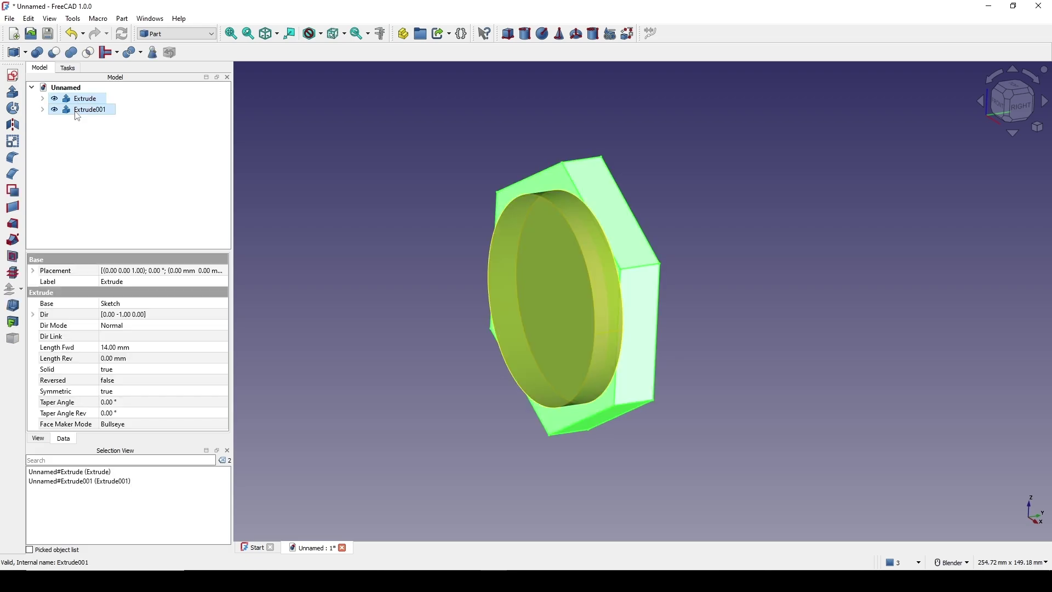
click(53, 52)
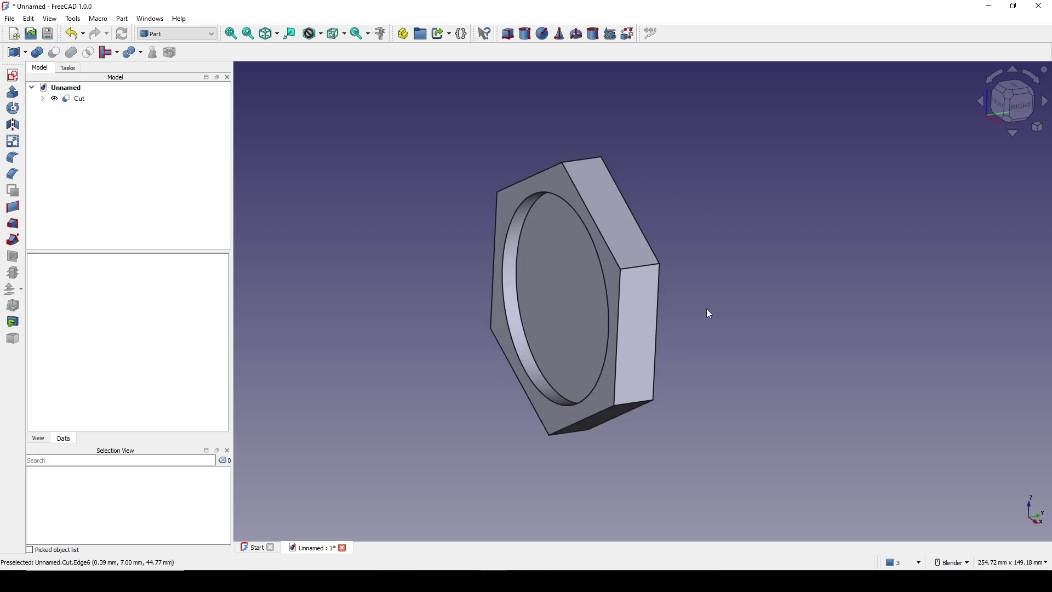
mouse_move(710, 313)
middle_down()
mouse_move(570, 287)
mouse_move(716, 316)
middle_up()
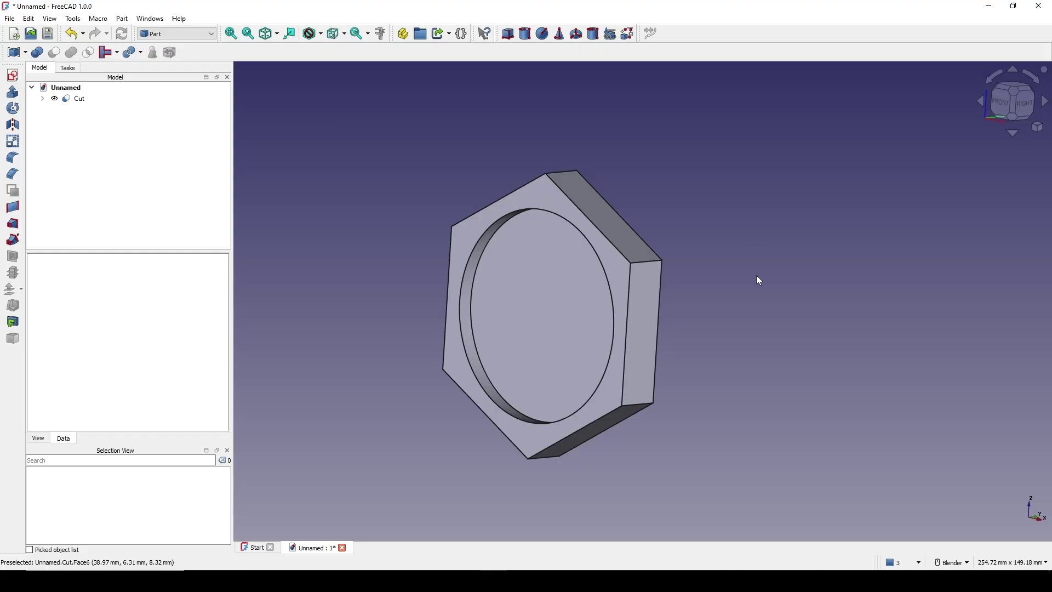
click(1027, 105)
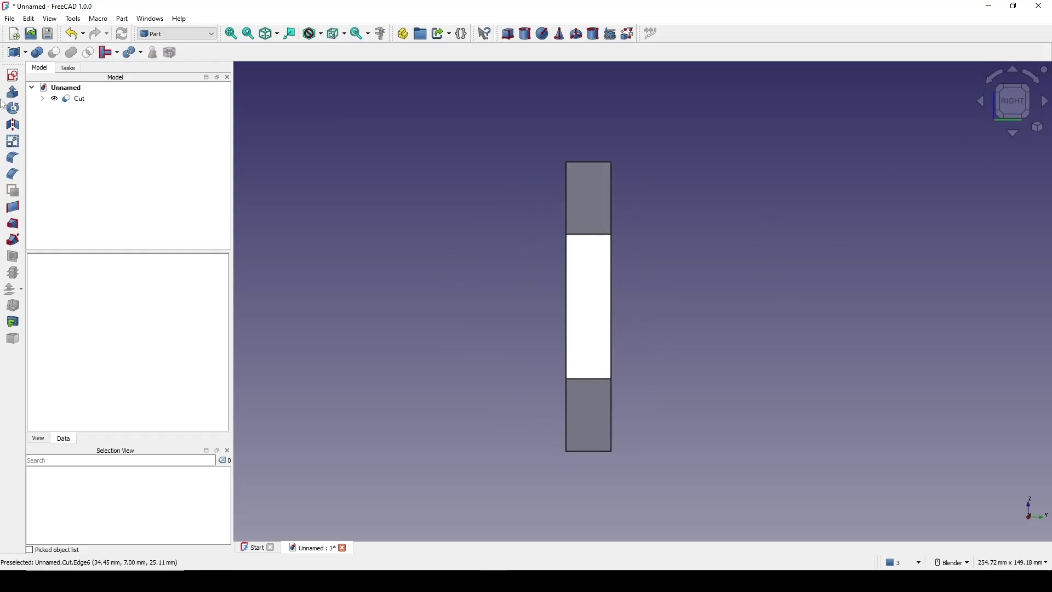
- Start a YZ-plane sketch and reference the left edge, top edge and recess edge as external geometry
click(13, 75)
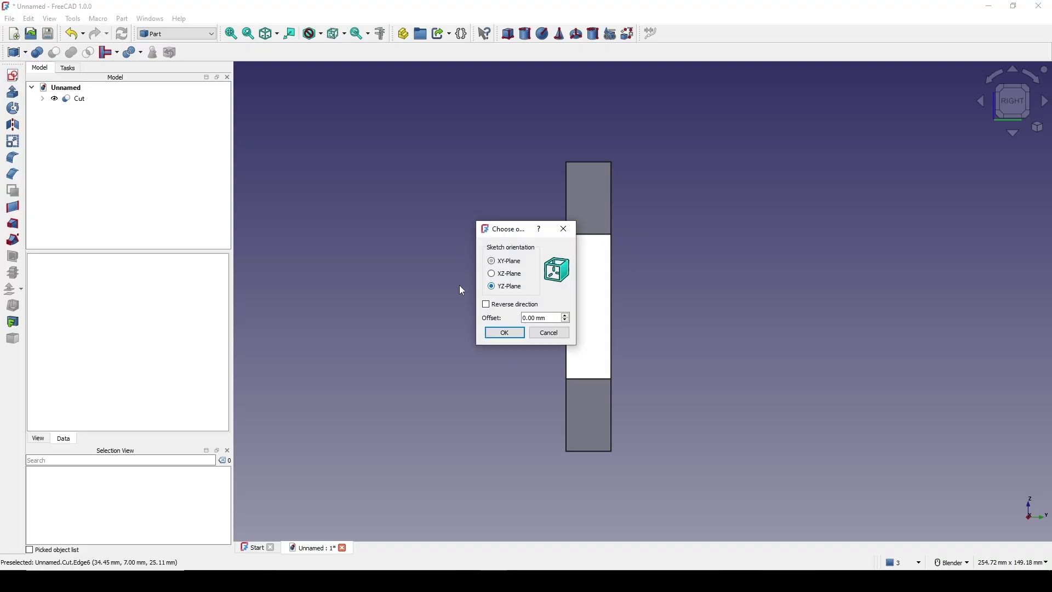
click(504, 332)
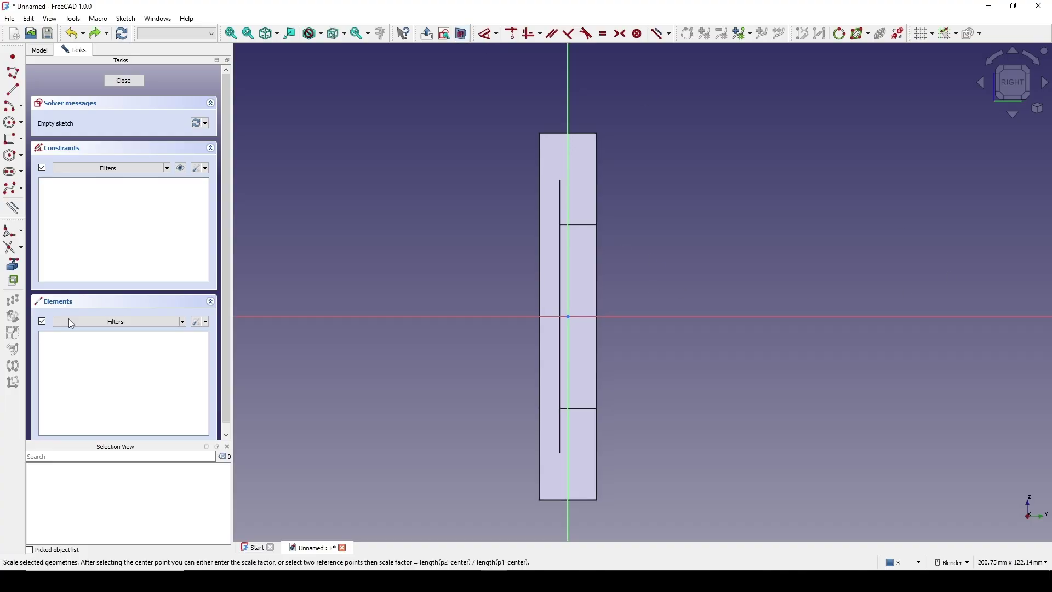
click(12, 264)
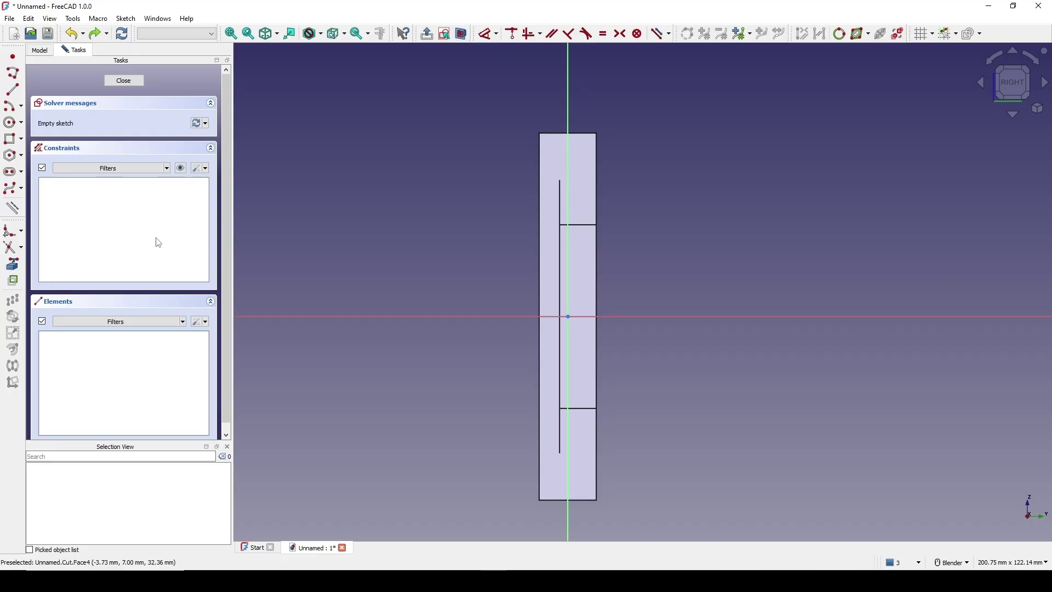
click(538, 153)
click(555, 133)
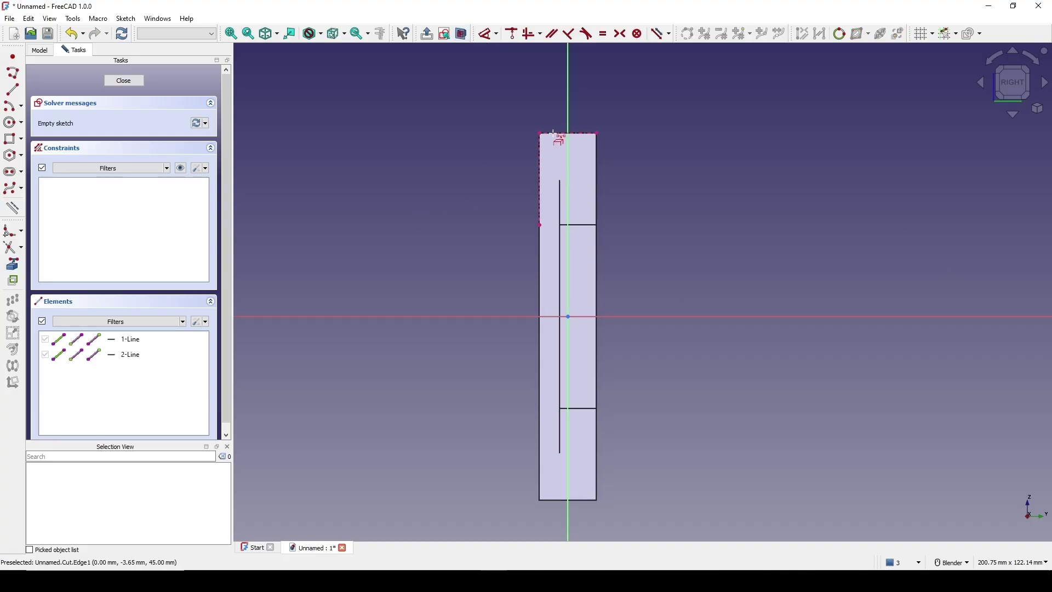
middle_drag(622, 213, 677, 225)
scroll(624, 224, up, 2)
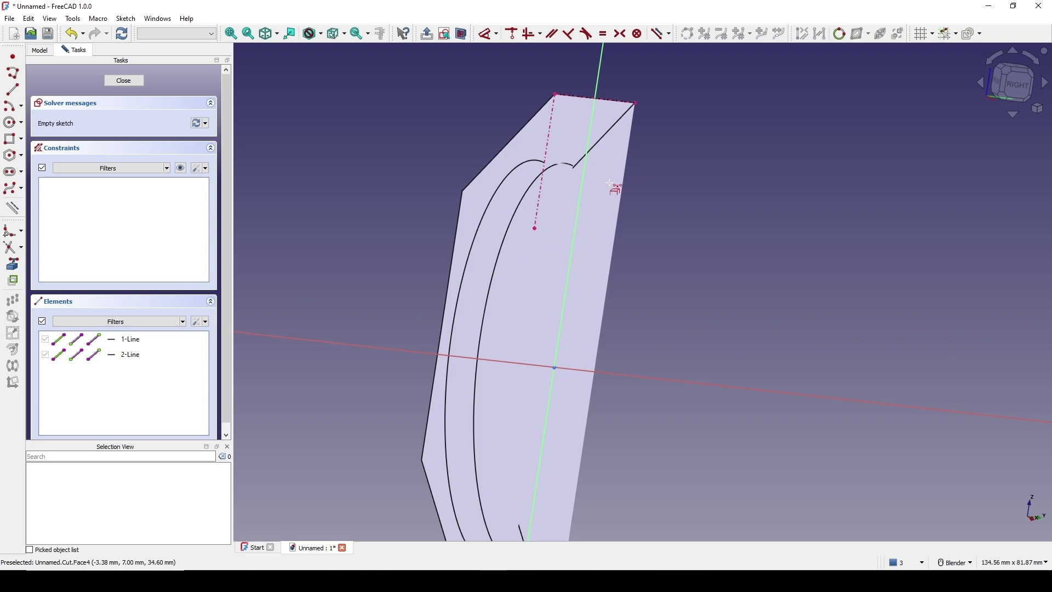
shift+middle_drag(575, 201, 583, 235)
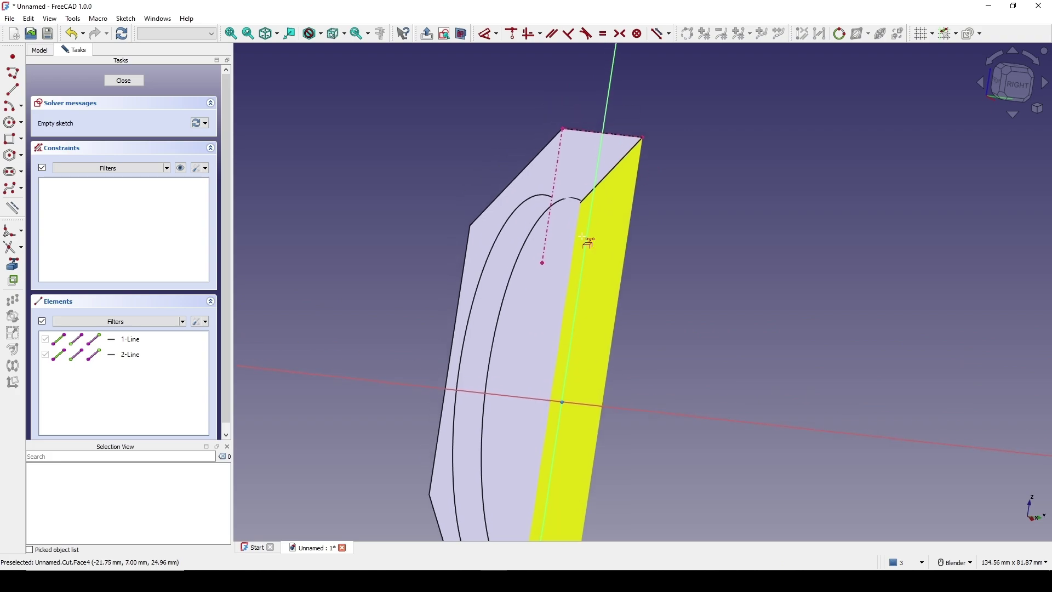
click(551, 198)
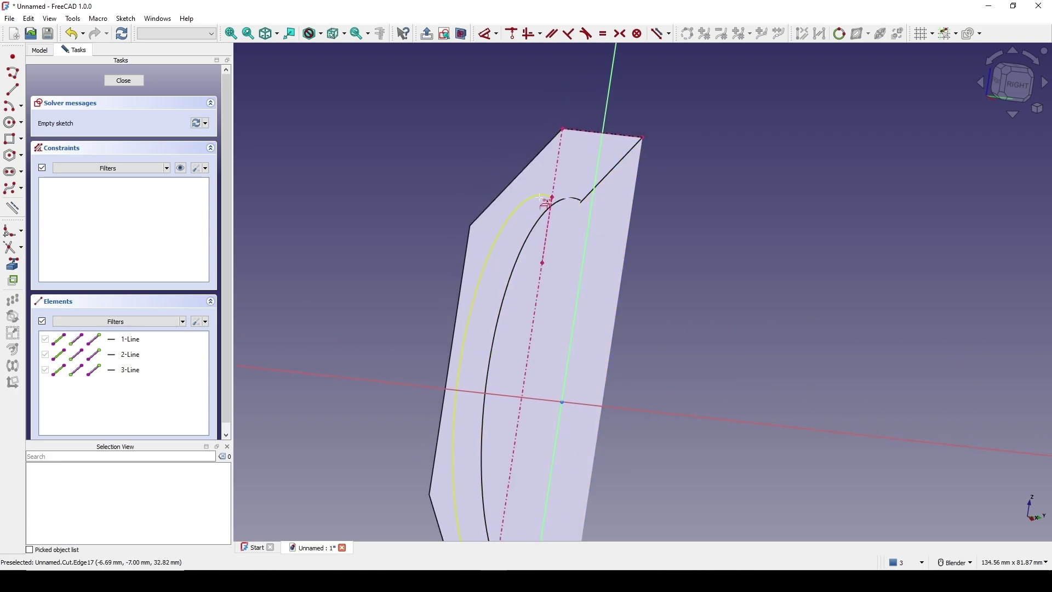
right_click(538, 193)
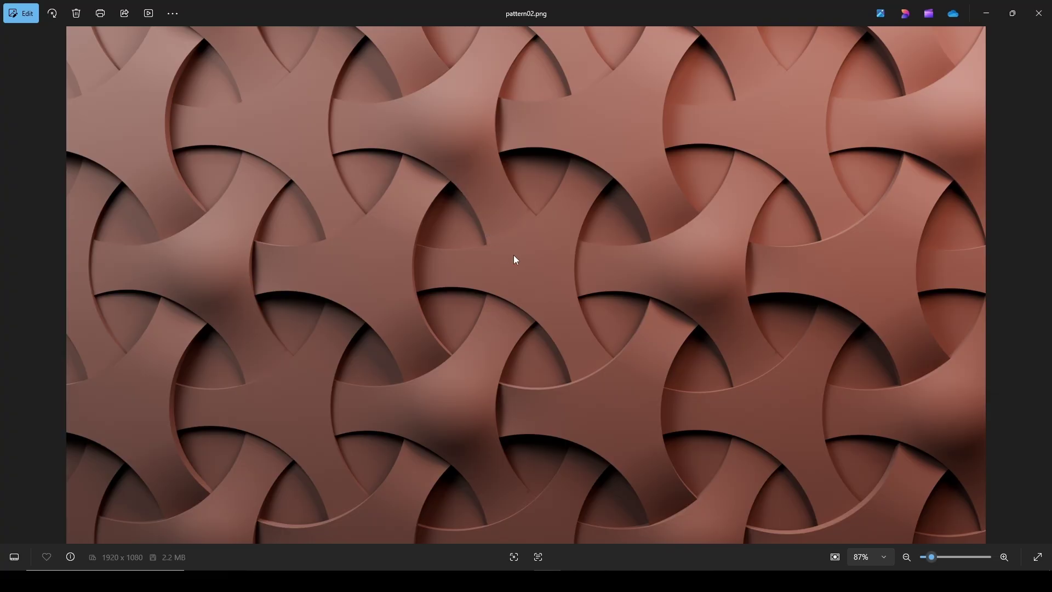
click(980, 16)
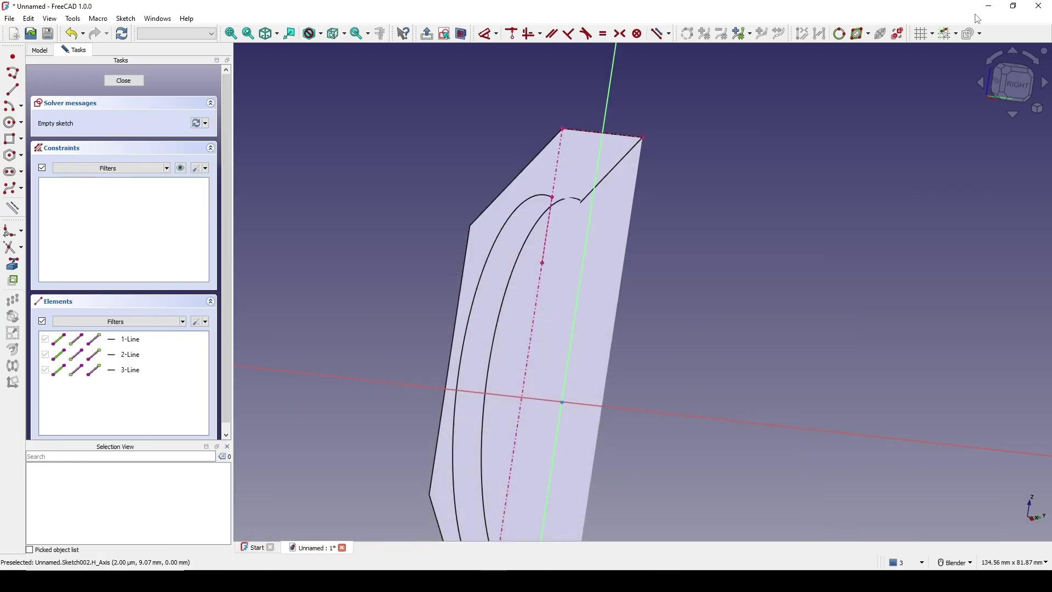
- From the right view, add the recess's inner edge as external reference geometry
click(1025, 91)
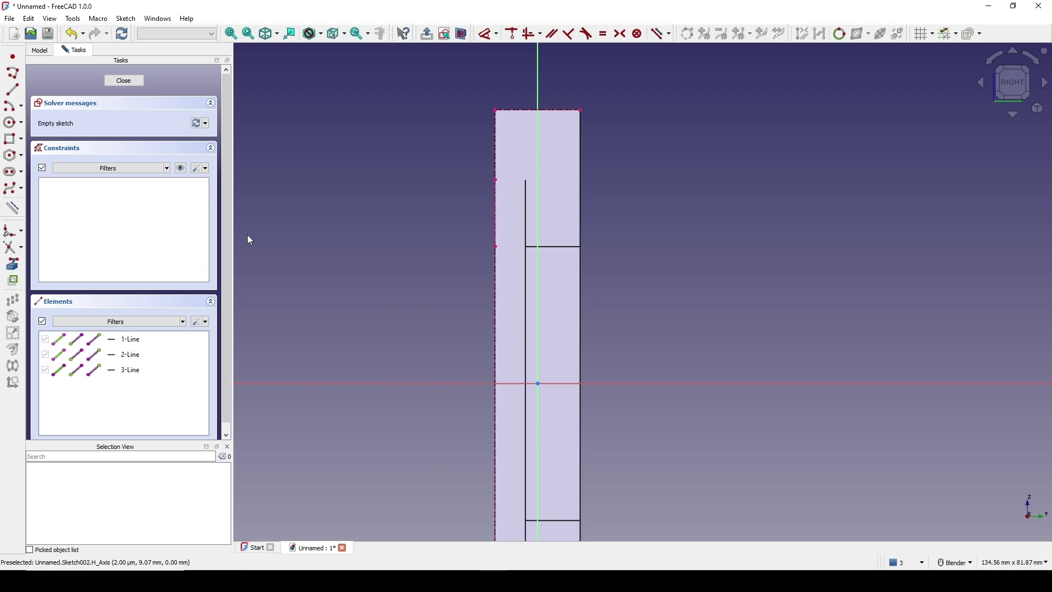
click(12, 264)
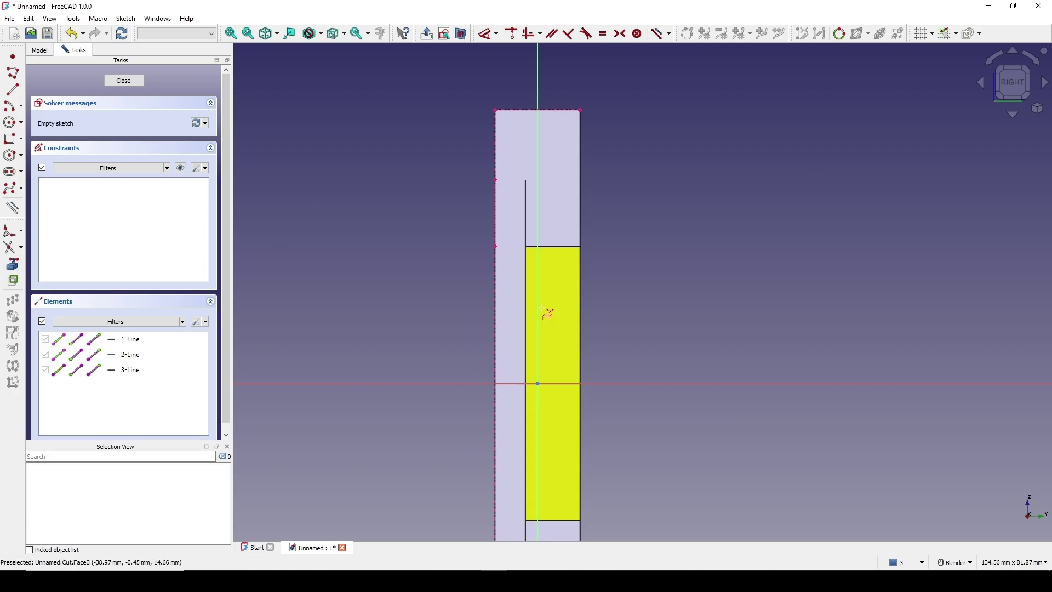
click(526, 328)
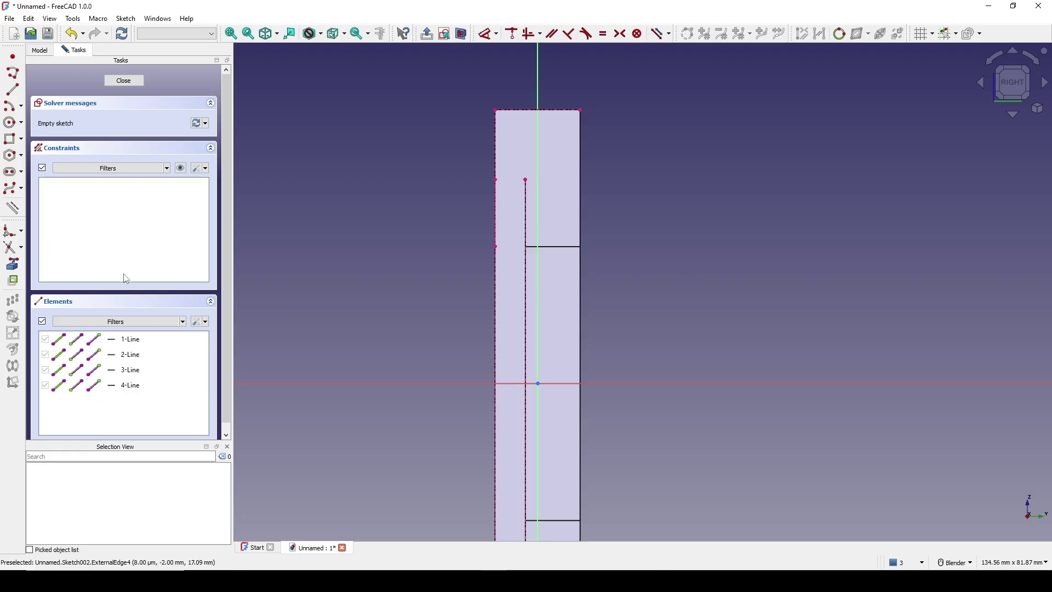
- Draw a polyline above the body: a vertical line, then two arcs ending at the sketch origin
click(12, 73)
click(480, 92)
click(479, 232)
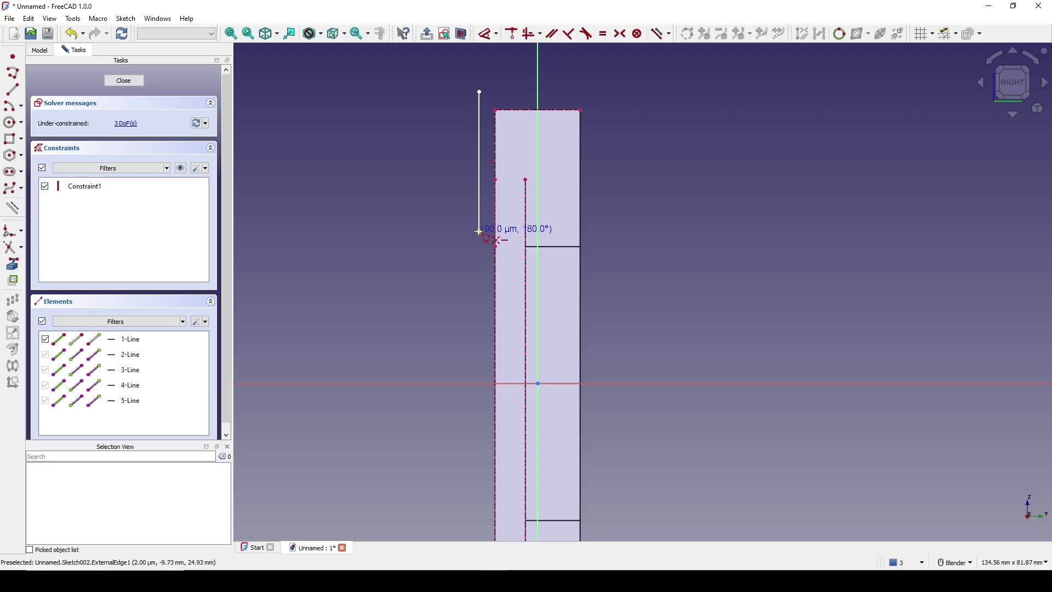
scroll(480, 232, up, 1)
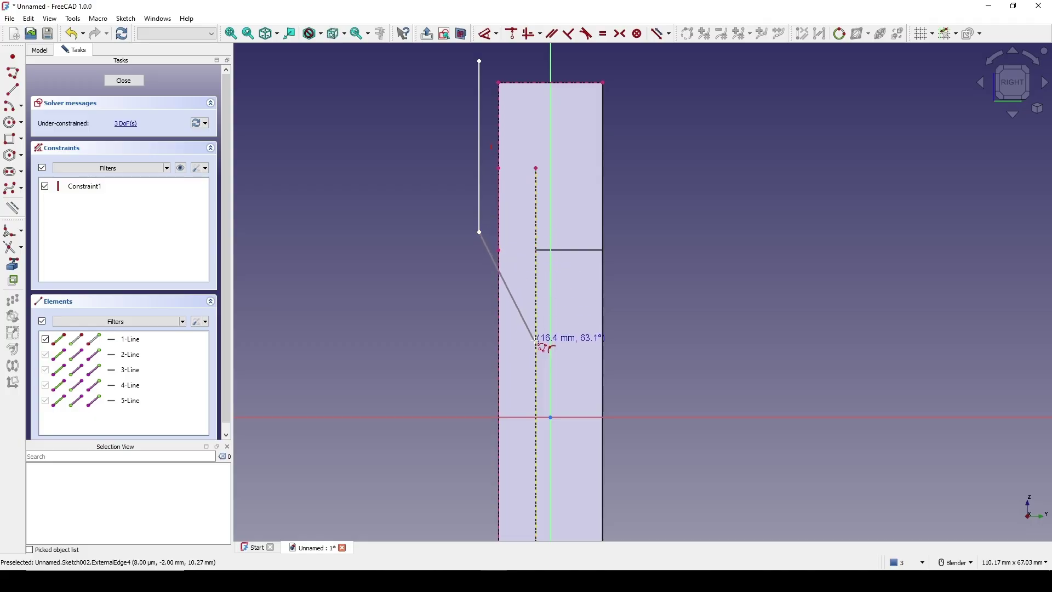
key(m)
key(m)
key(m)
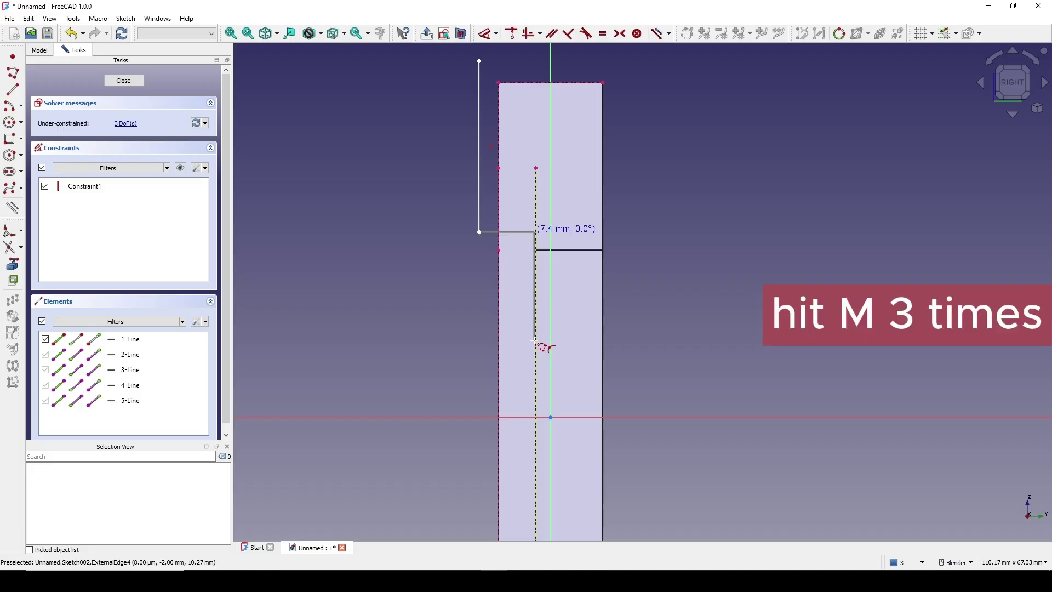
key(m)
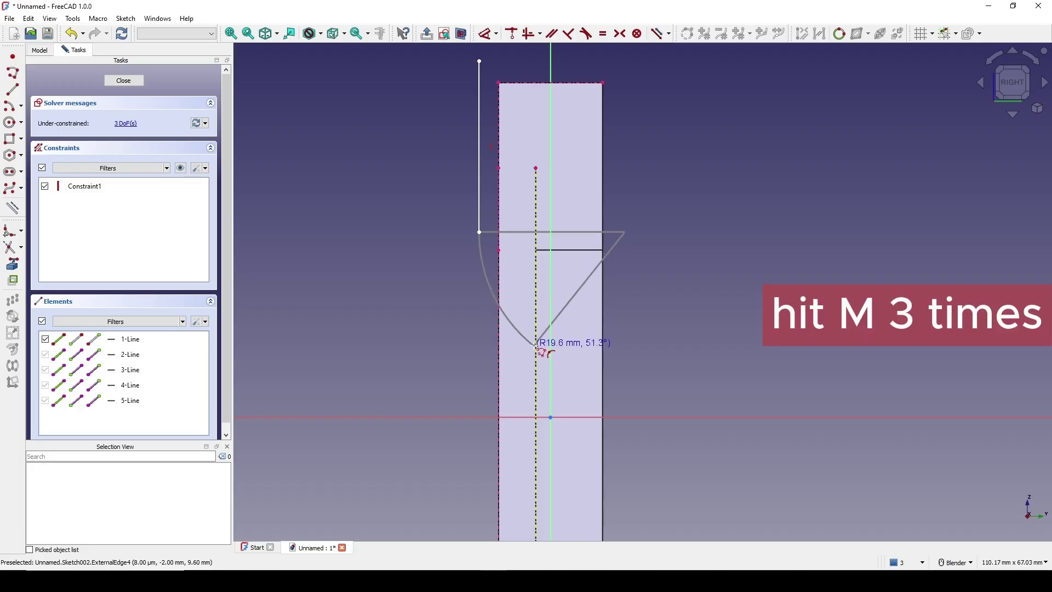
click(538, 345)
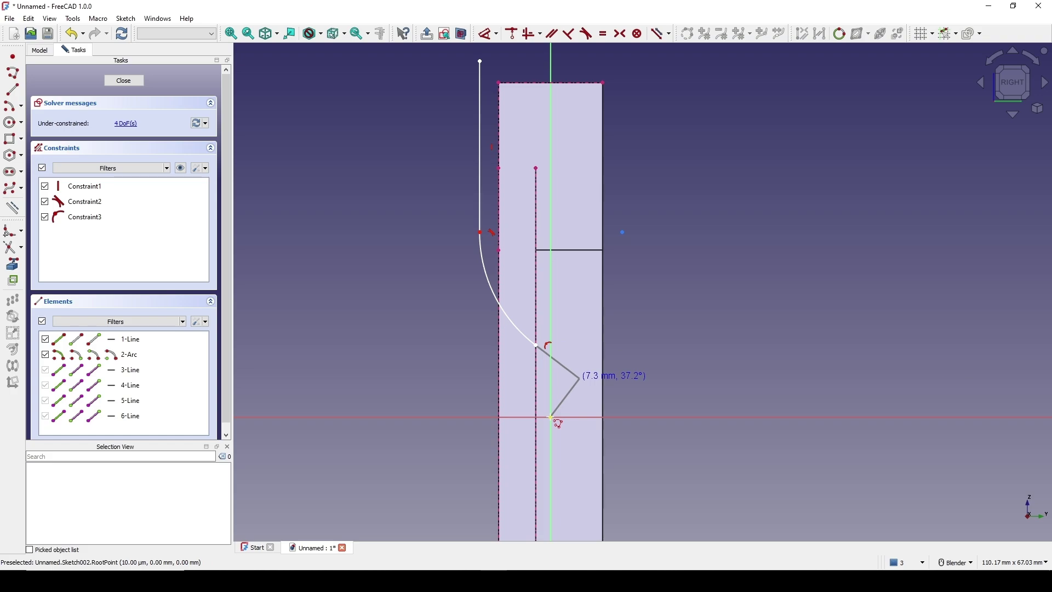
key(m)
key(m)
key(m)
key(m)
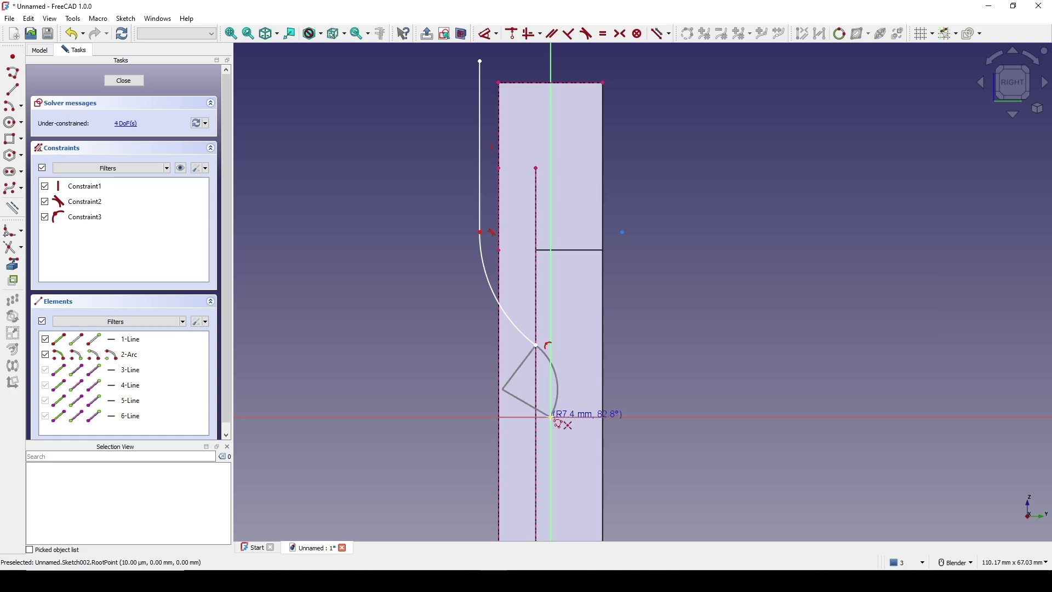
click(552, 418)
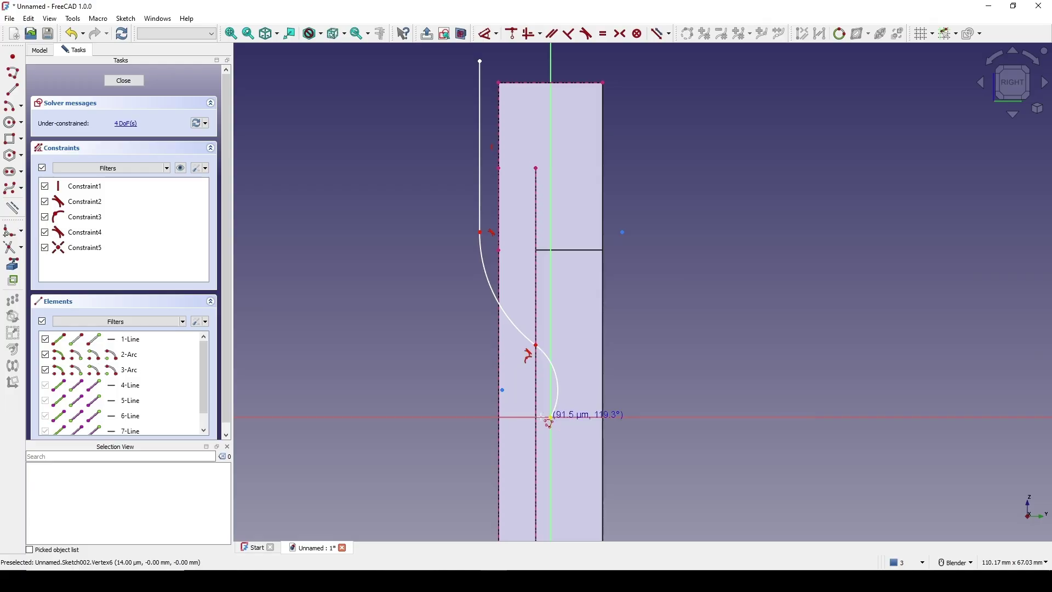
right_click(681, 309)
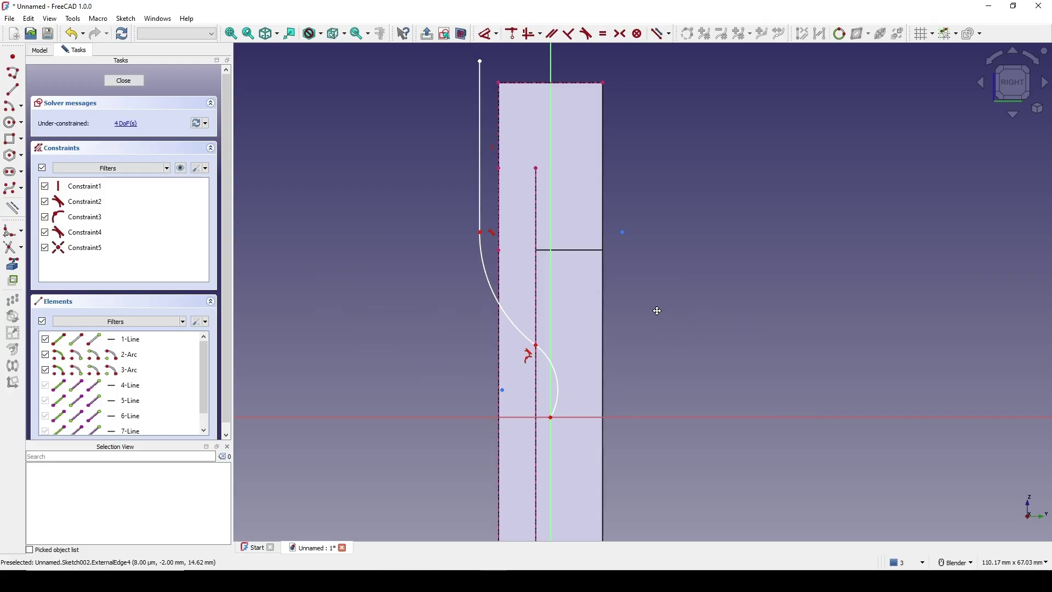
shift+middle_drag(657, 310, 664, 296)
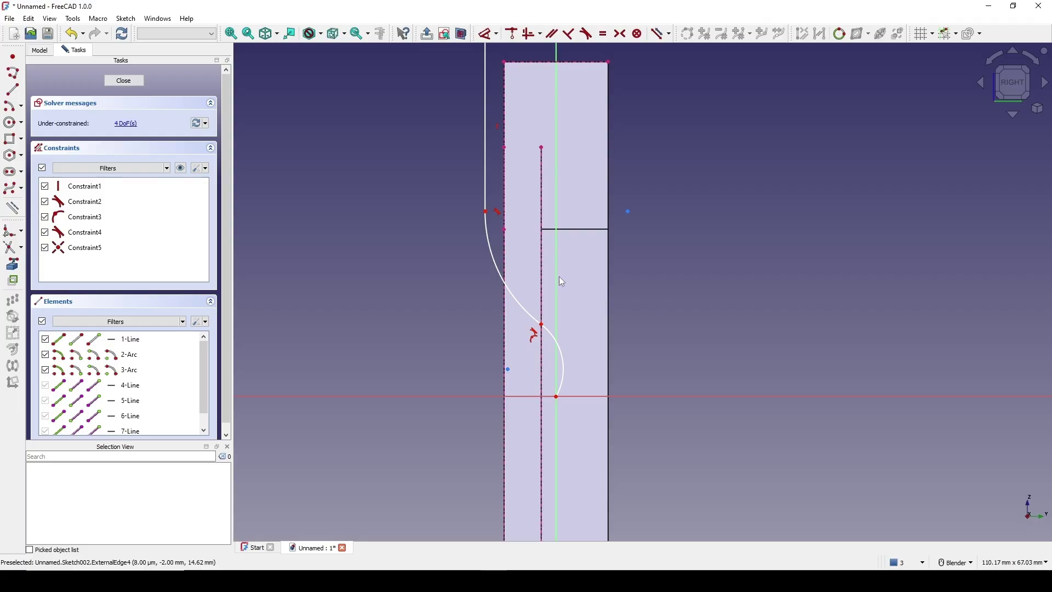
- Make the two loose endpoints of the profile coincident
click(488, 212)
shift+middle_drag(519, 188, 507, 253)
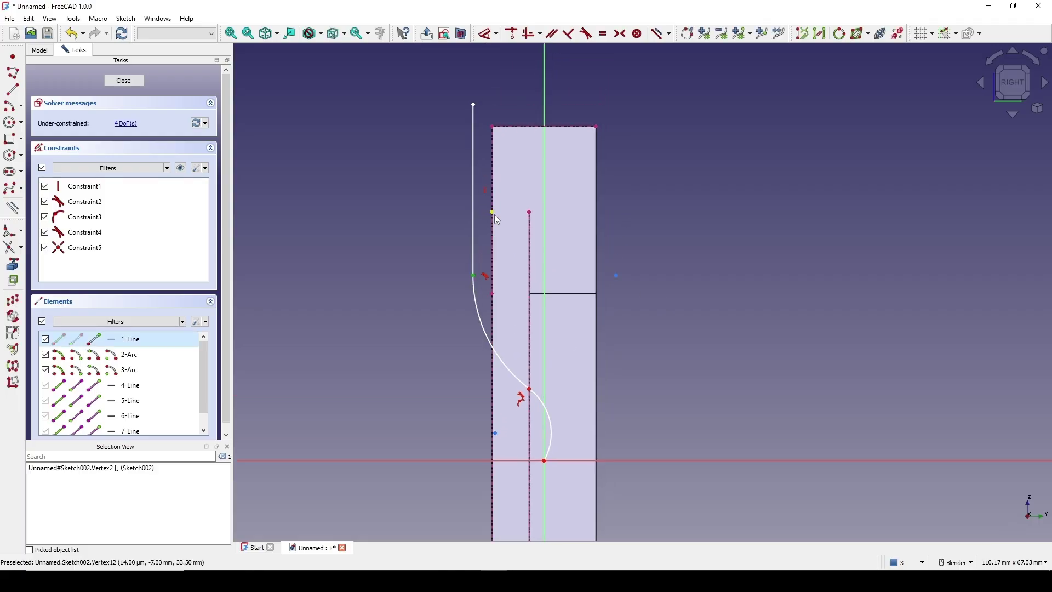
click(496, 217)
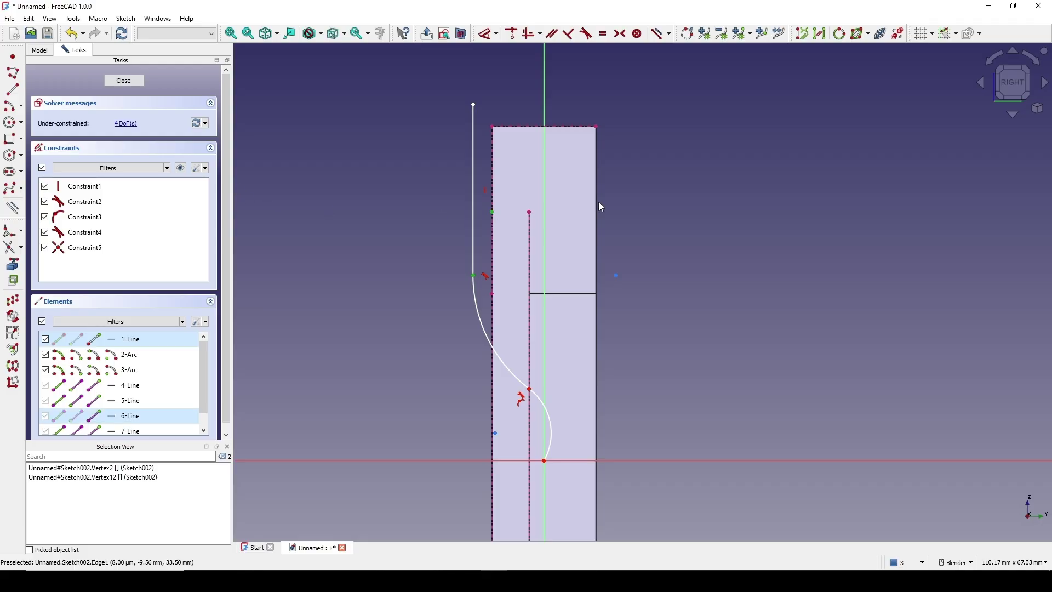
key(c)
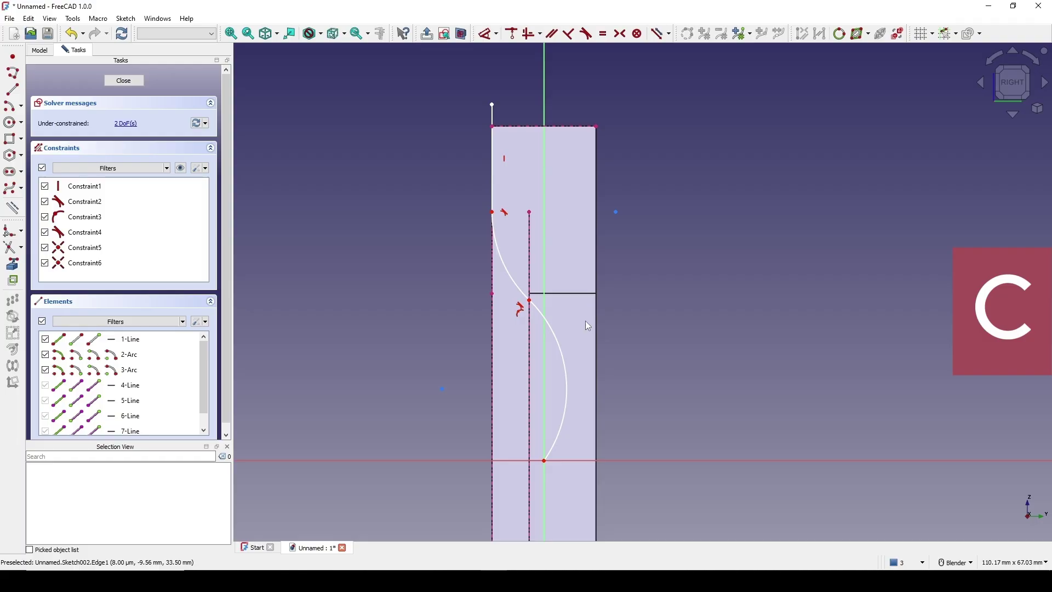
- Make the lower arc tangent to the vertical axis
click(567, 373)
click(544, 393)
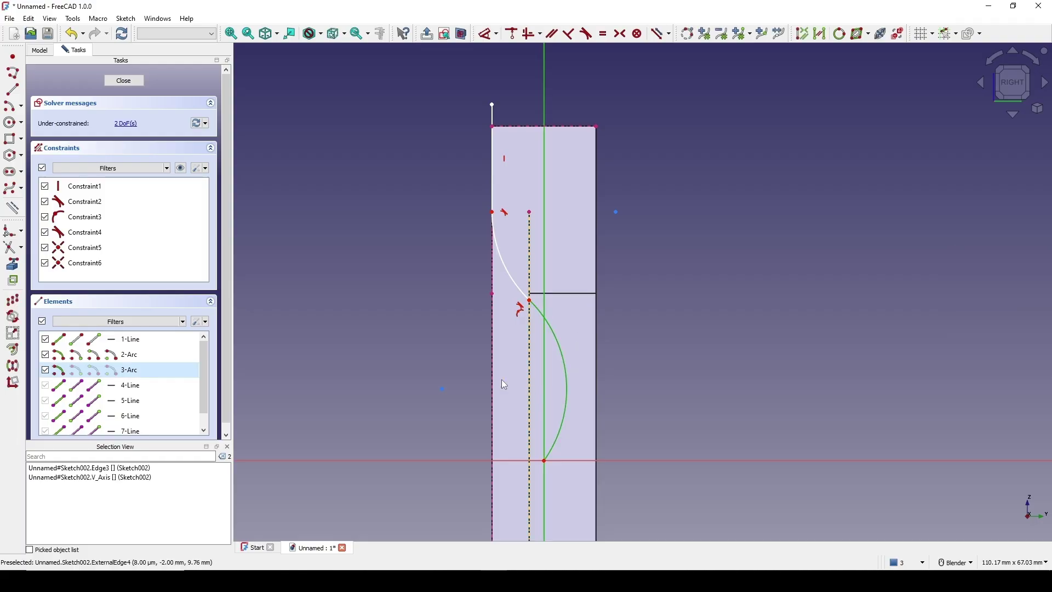
key(t)
- Drag the left line's top endpoint higher to extend it upward
shift+middle_drag(591, 262, 662, 250)
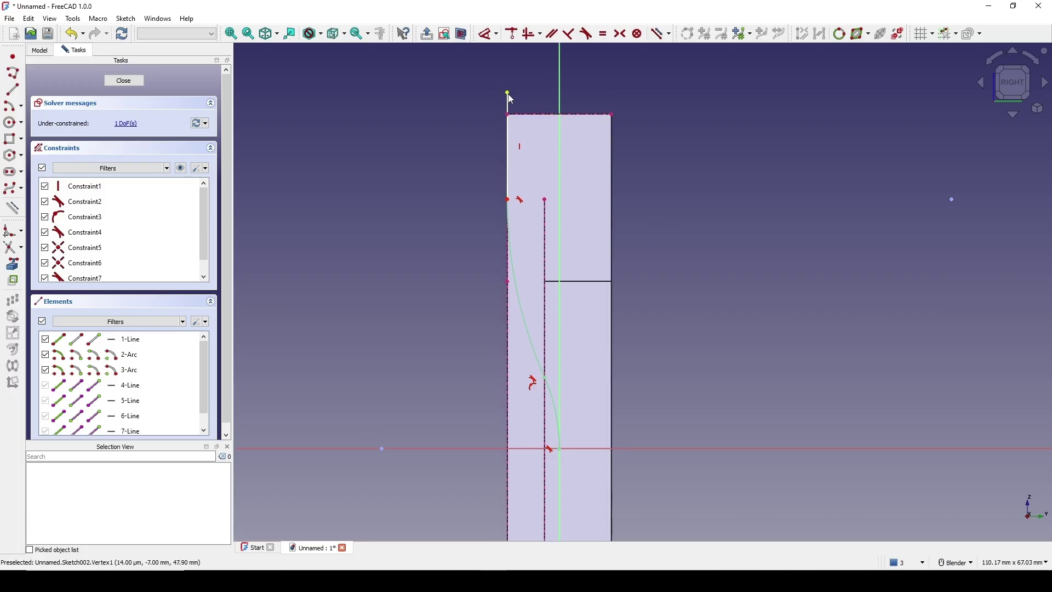
drag(507, 94, 507, 73)
shift+middle_drag(747, 155, 738, 176)
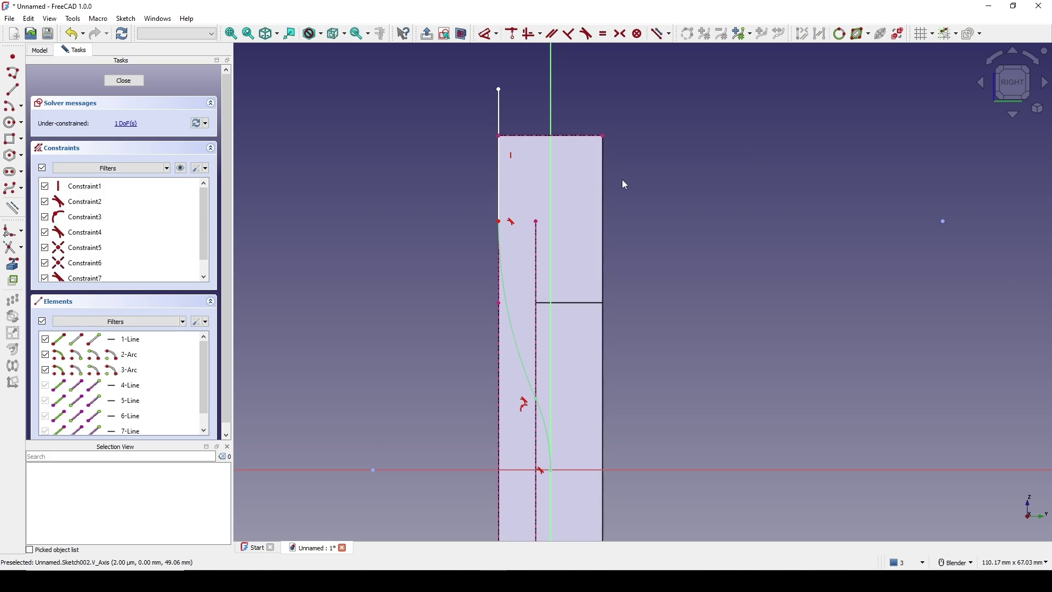
- Draw a second polyline left of the first: a vertical line and two tangent arcs ending on the horizontal axis
click(17, 75)
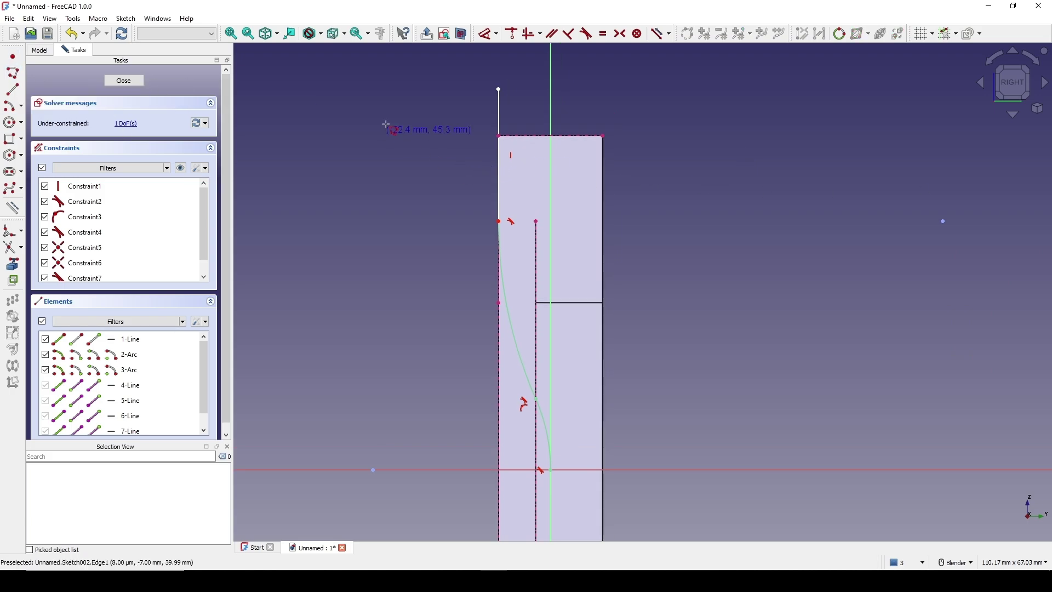
click(468, 89)
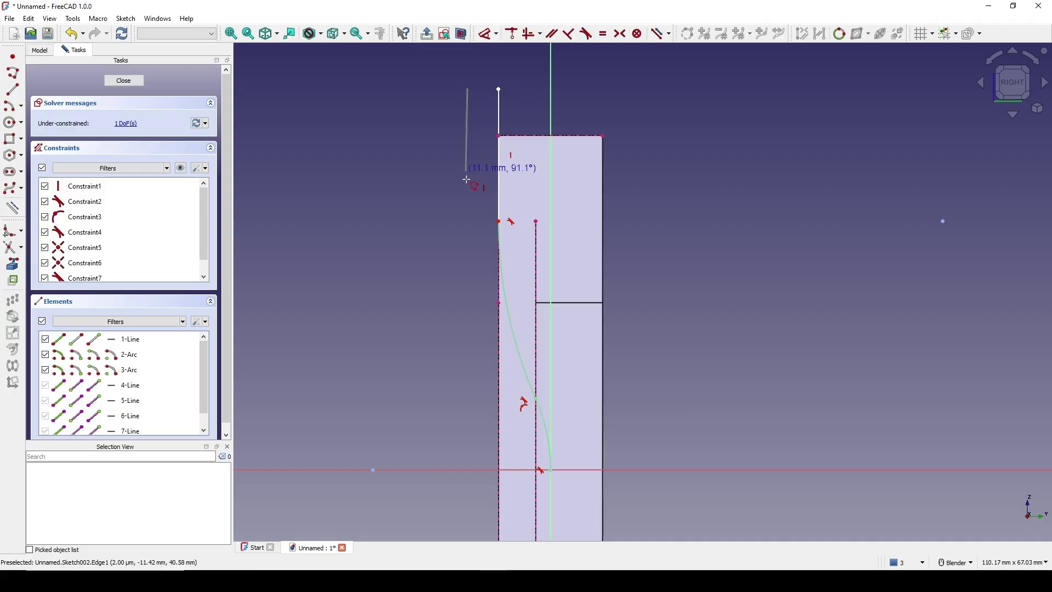
click(468, 222)
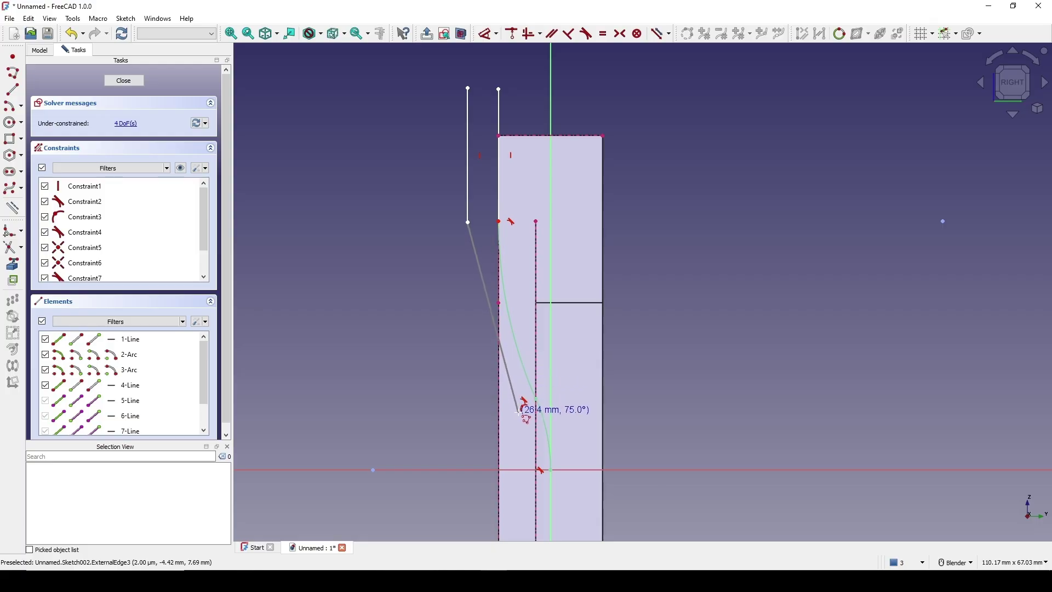
key(m)
key(m)
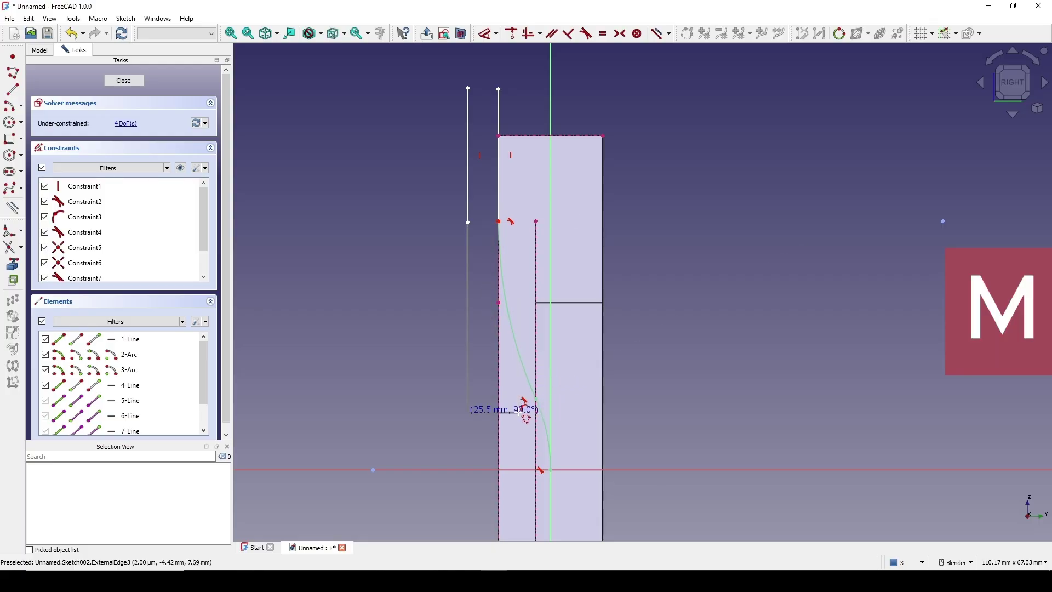
key(m)
click(520, 415)
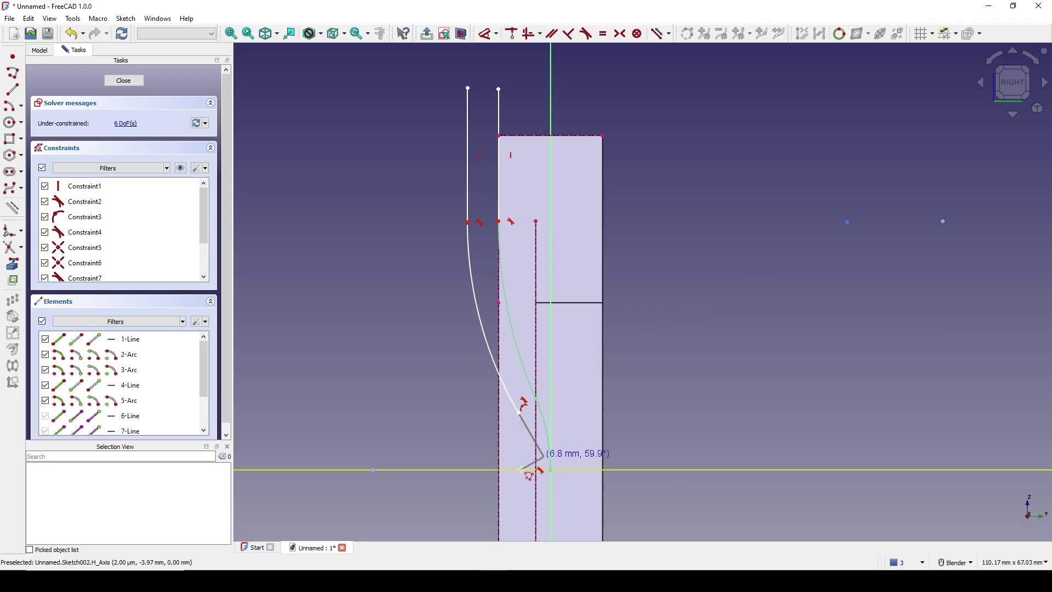
key(m)
key(m)
key(m)
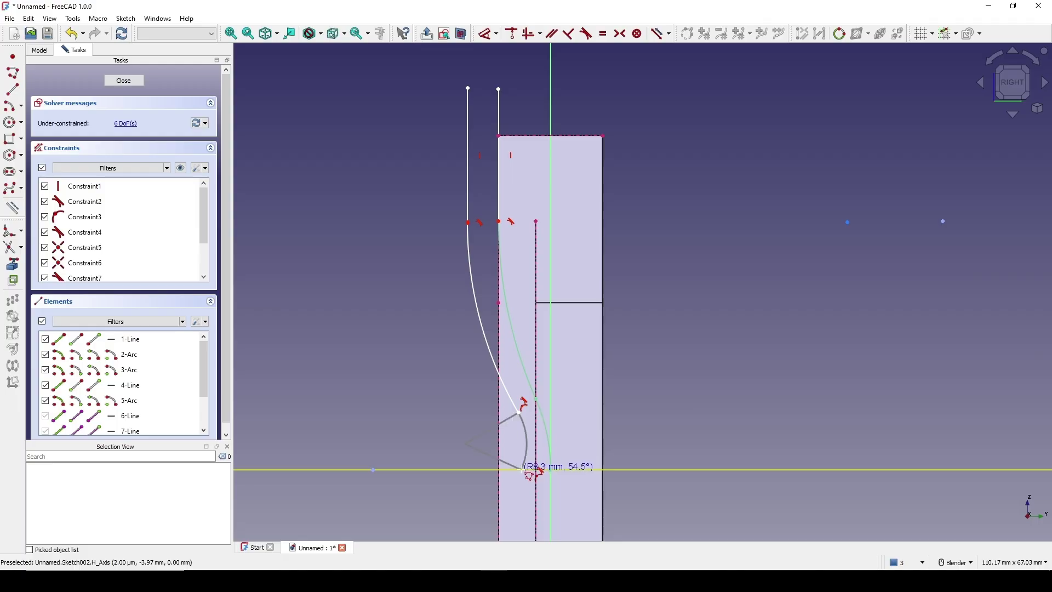
click(526, 469)
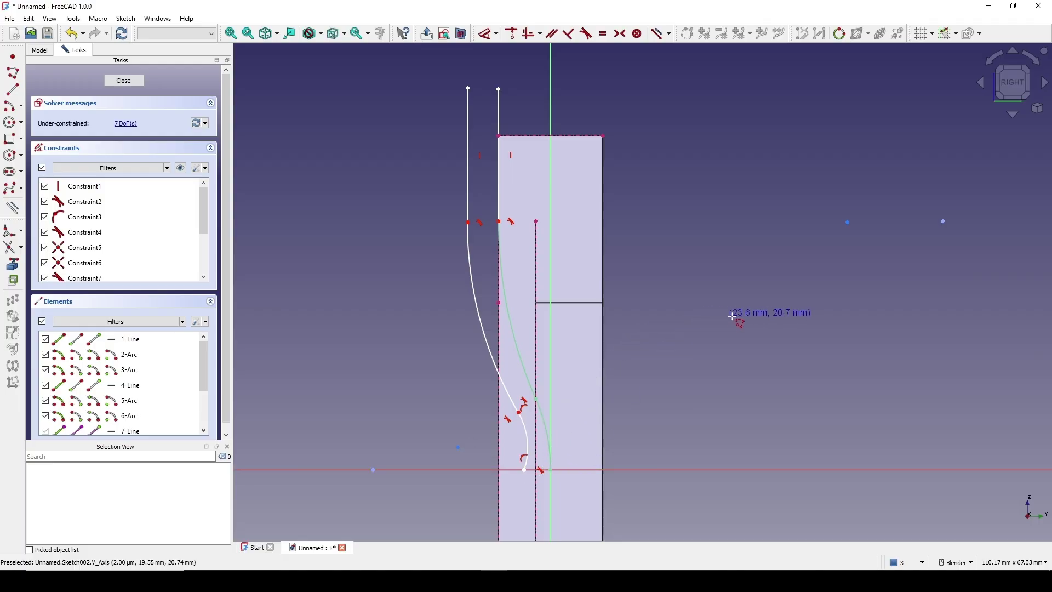
- Make the second profile's lower arc perpendicular to the horizontal axis
scroll(616, 355, up, 2)
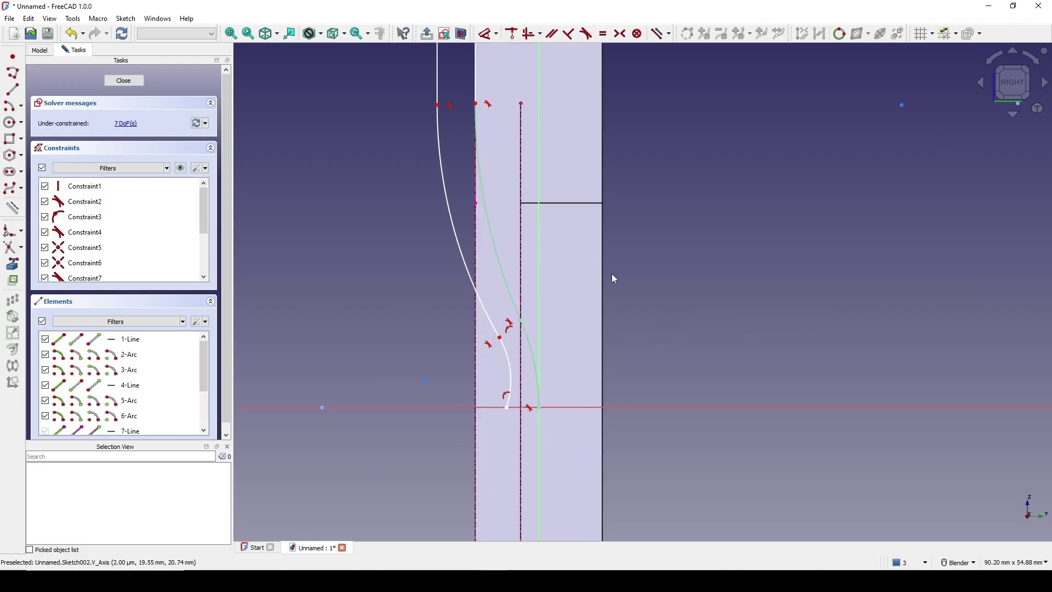
click(521, 380)
click(574, 366)
click(511, 382)
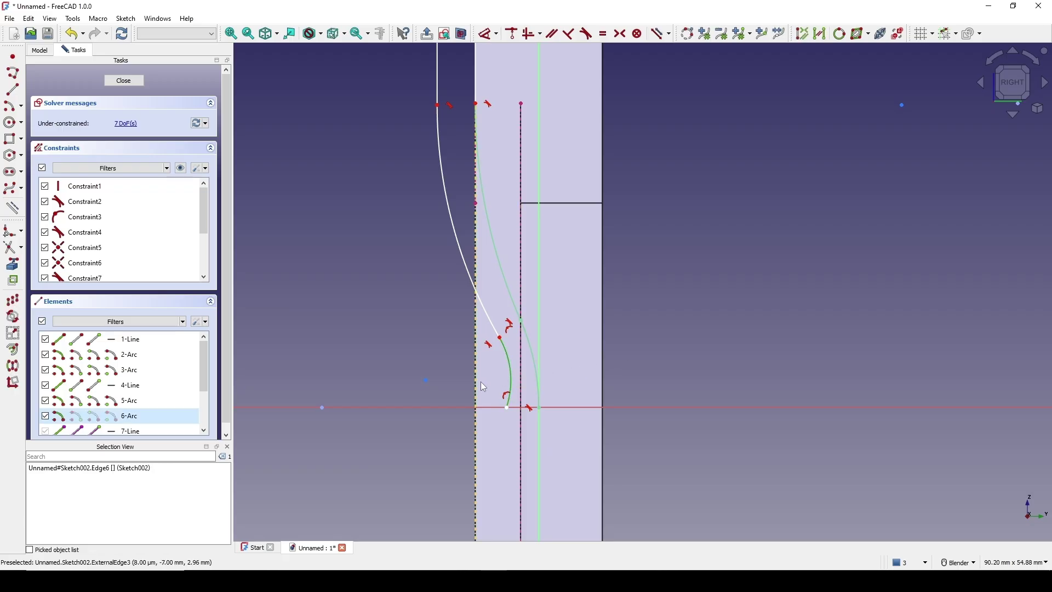
click(446, 408)
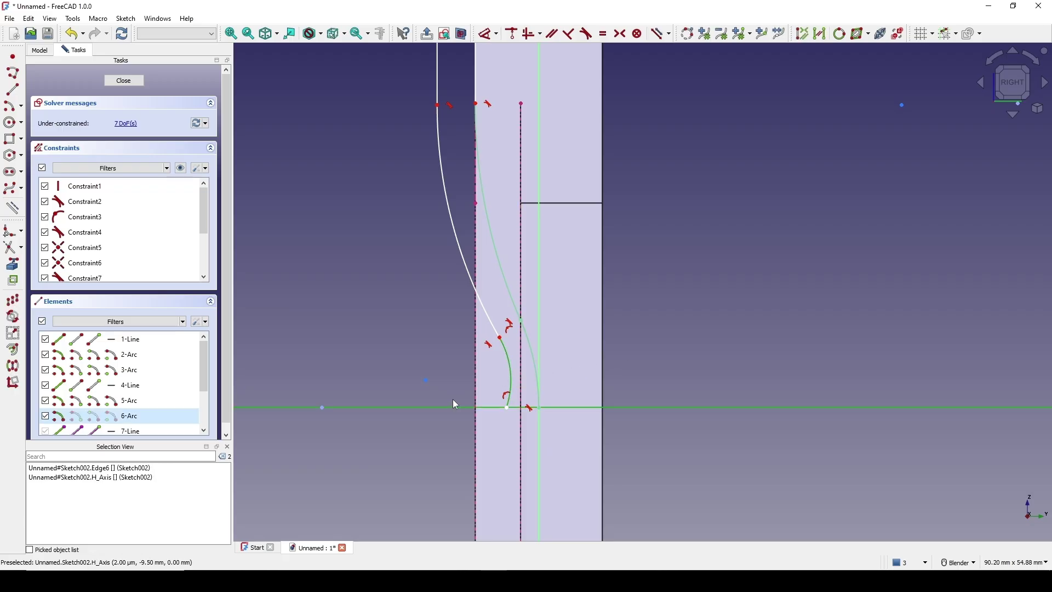
key(n)
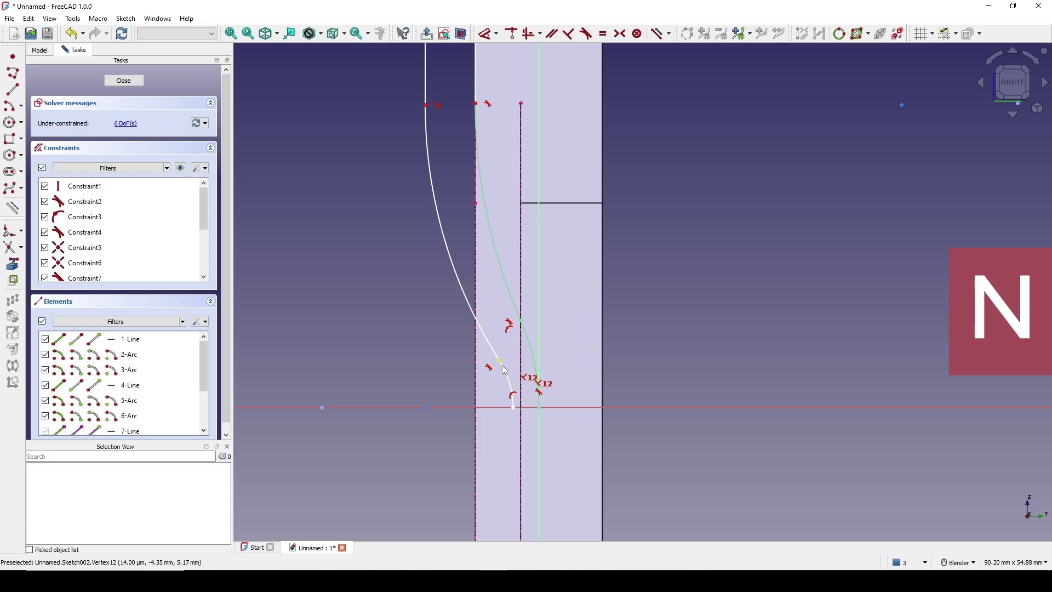
- Level the two profiles' arc joints horizontally and move the new joint leftward
scroll(461, 249, down, 3)
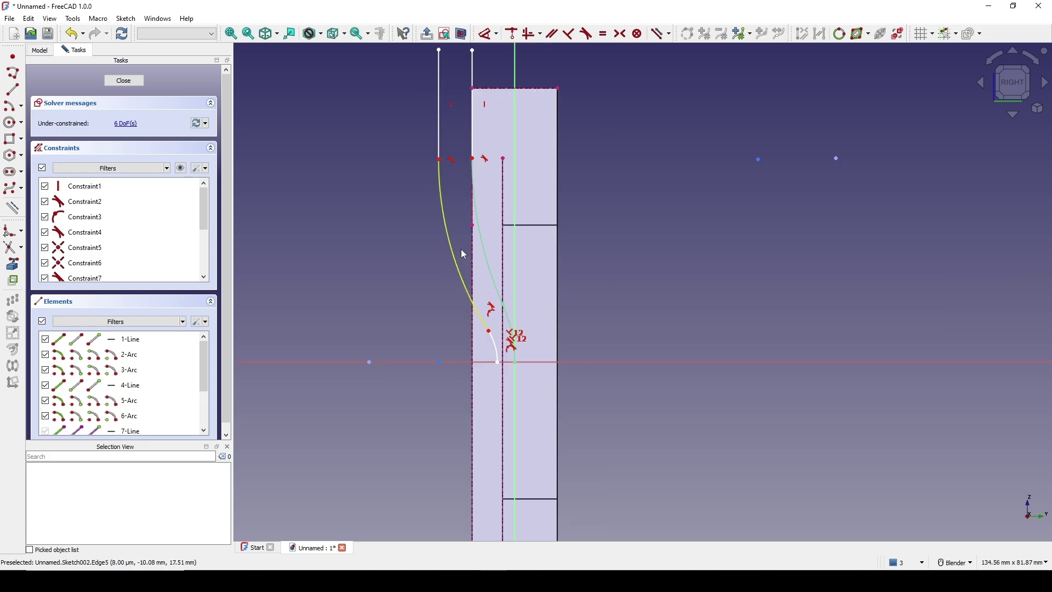
click(502, 380)
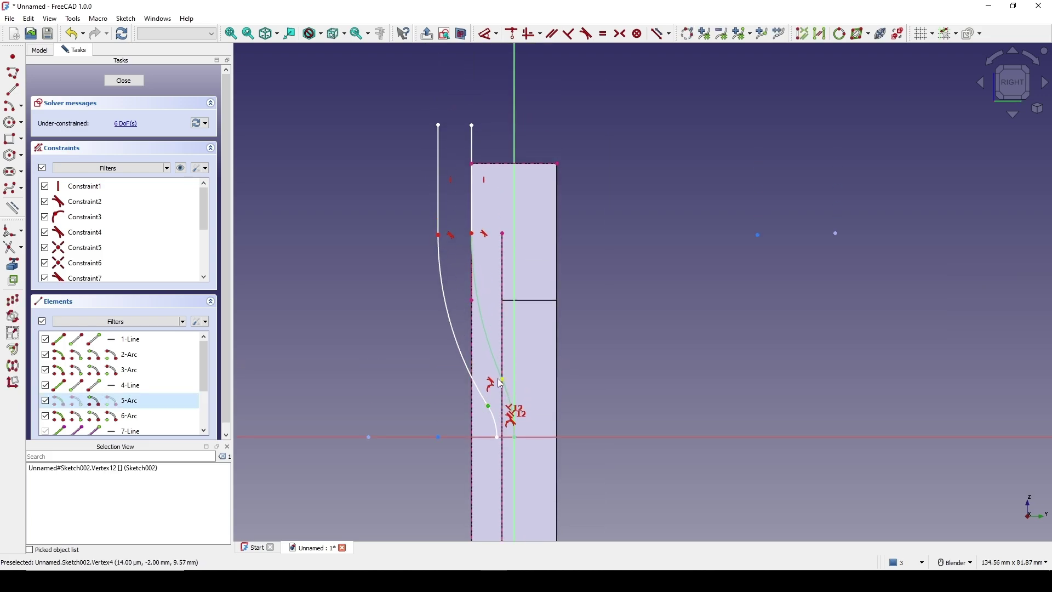
click(504, 381)
key(h)
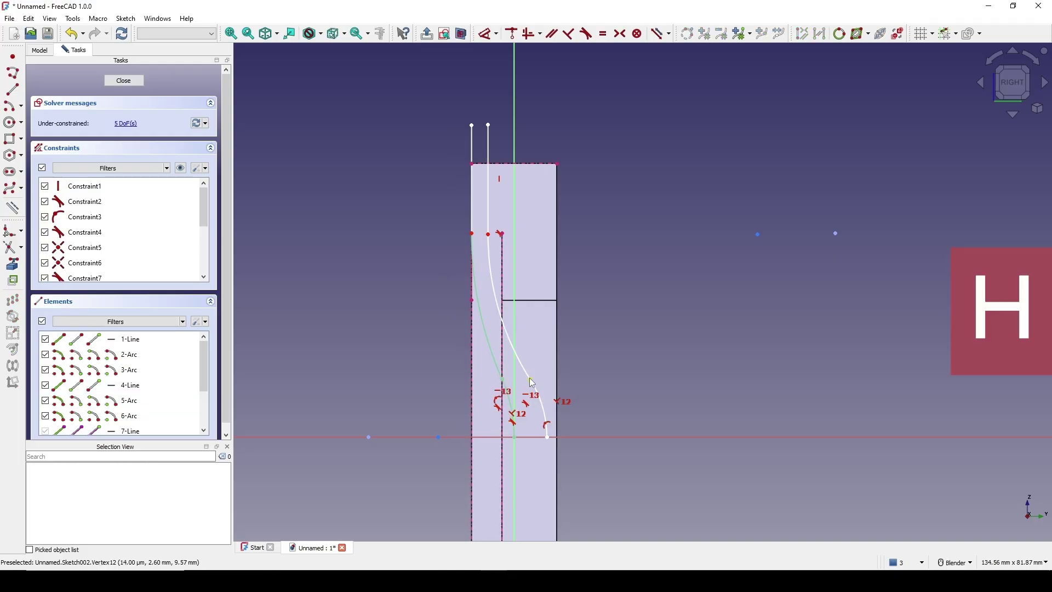
drag(530, 379, 466, 388)
- Level the two profiles' line-to-arc joints and their top ends horizontally
scroll(567, 376, up, 2)
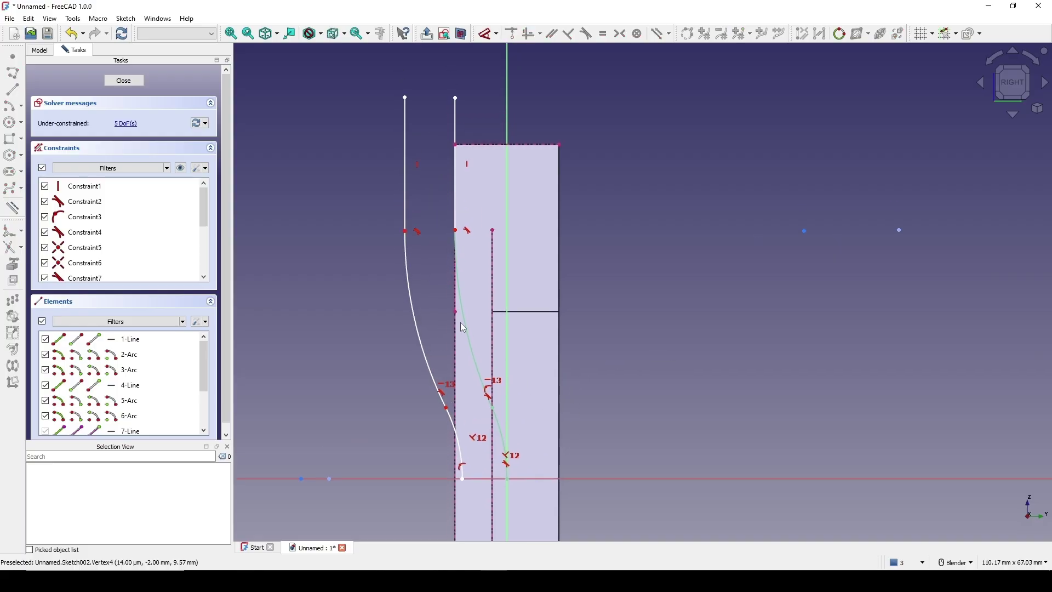
click(405, 231)
click(456, 231)
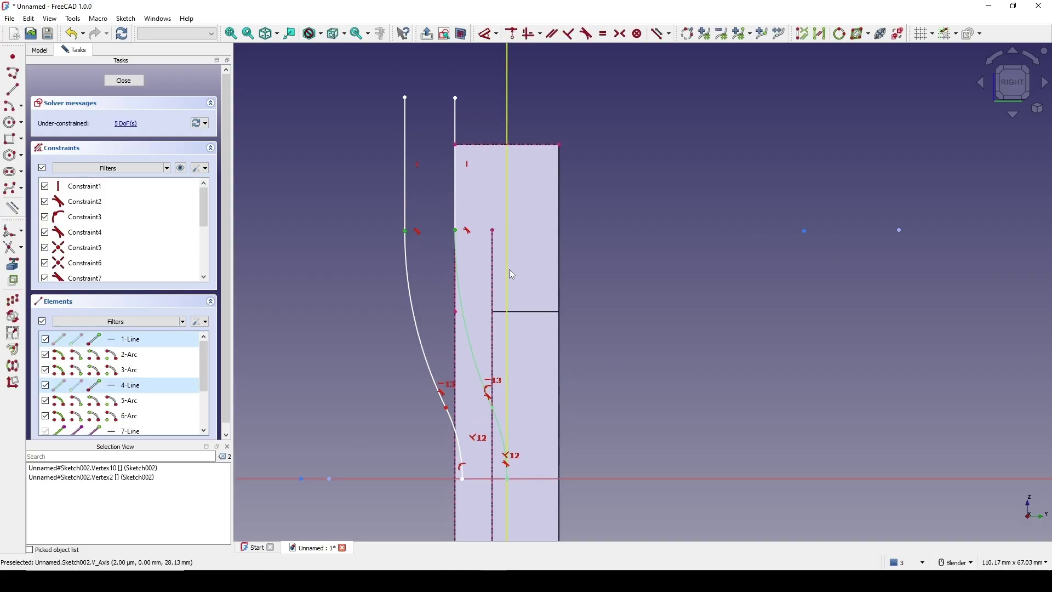
key(h)
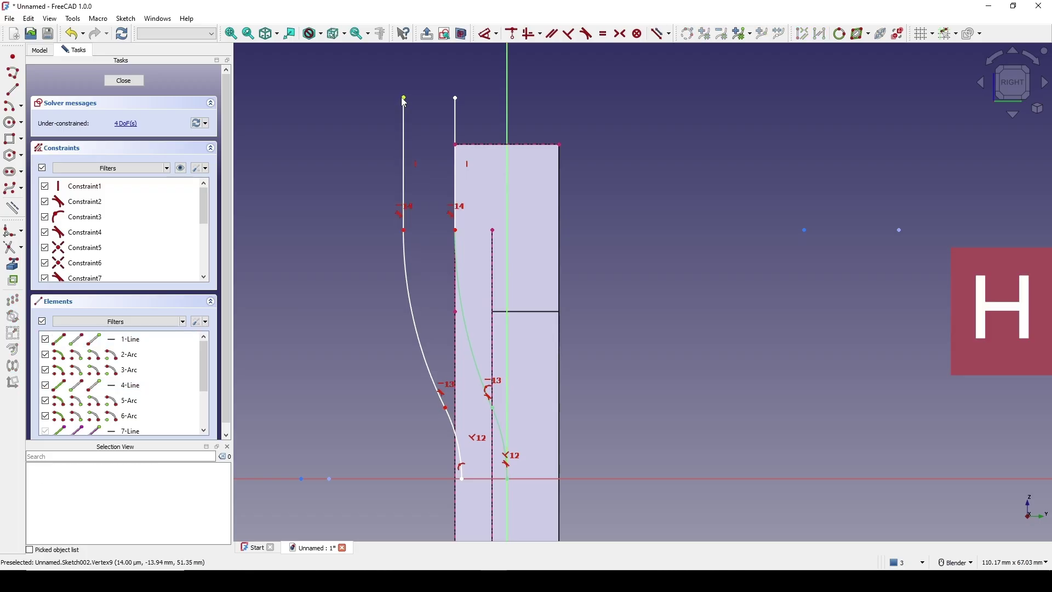
click(404, 97)
click(455, 99)
key(h)
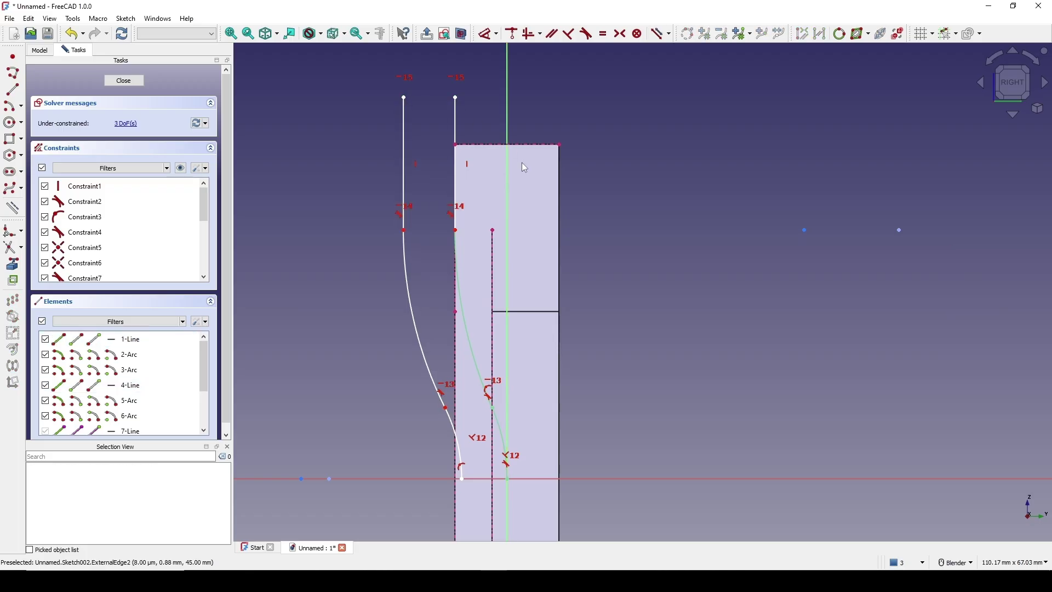
- Select the bottom ends of both profiles
mouse_move(663, 300)
shift+middle_down()
mouse_move(650, 230)
mouse_move(683, 268)
shift+middle_up()
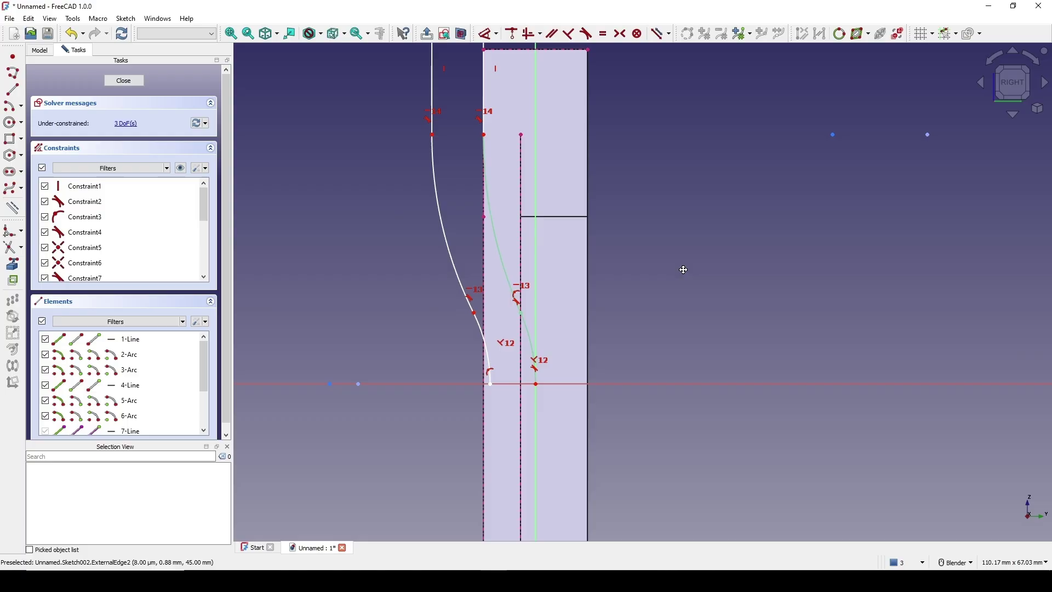
click(492, 386)
click(536, 385)
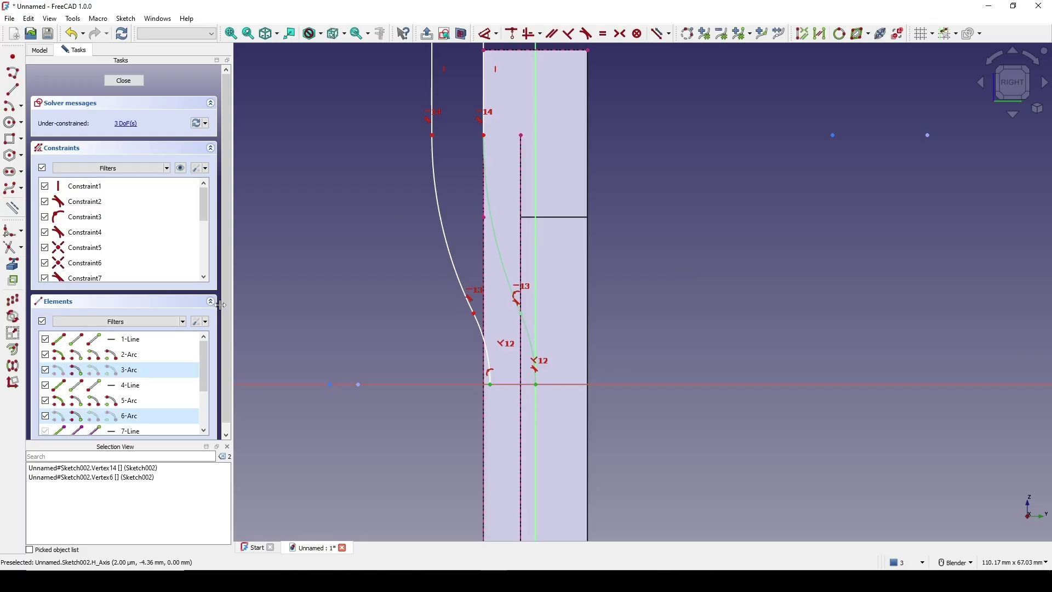
- Dimension the profiles' horizontal spacing: 4 mm at the bottom ends and 6 mm at the tops
key(d)
click(372, 425)
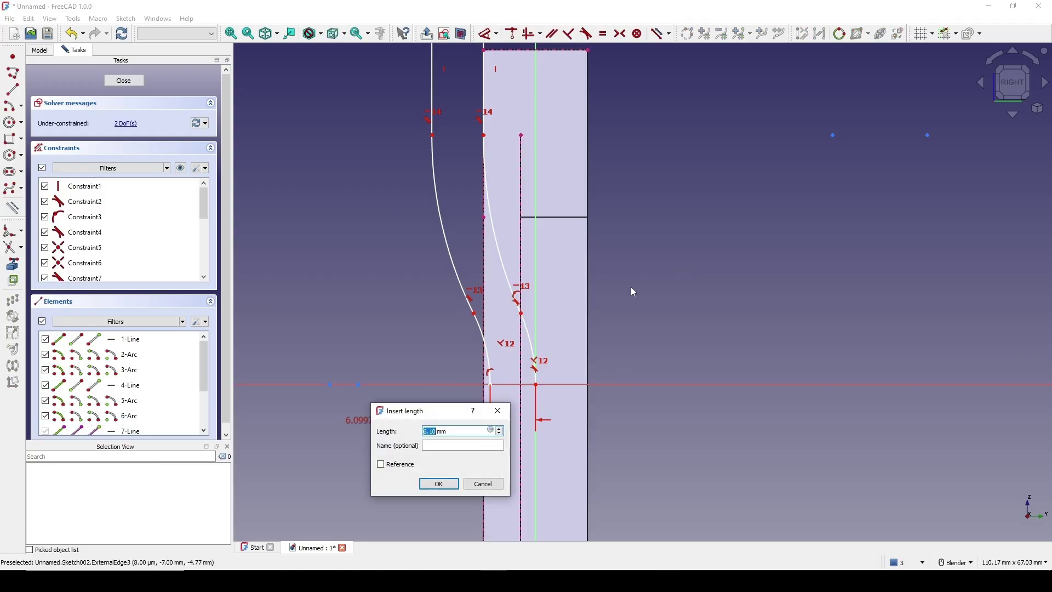
text(4)
key(Return)
click(458, 184)
click(487, 184)
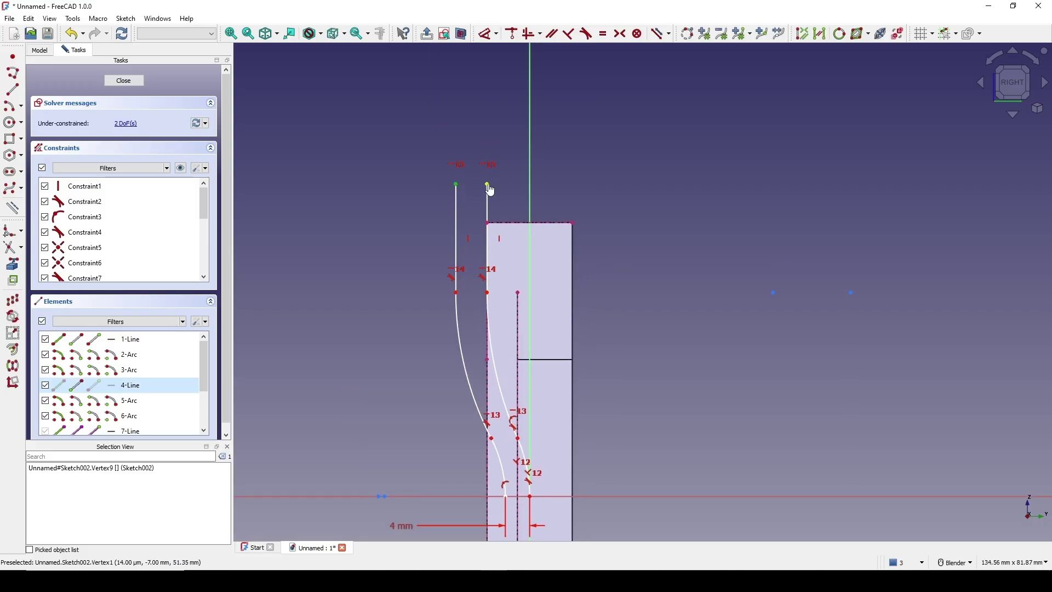
key(d)
click(386, 135)
text(6)
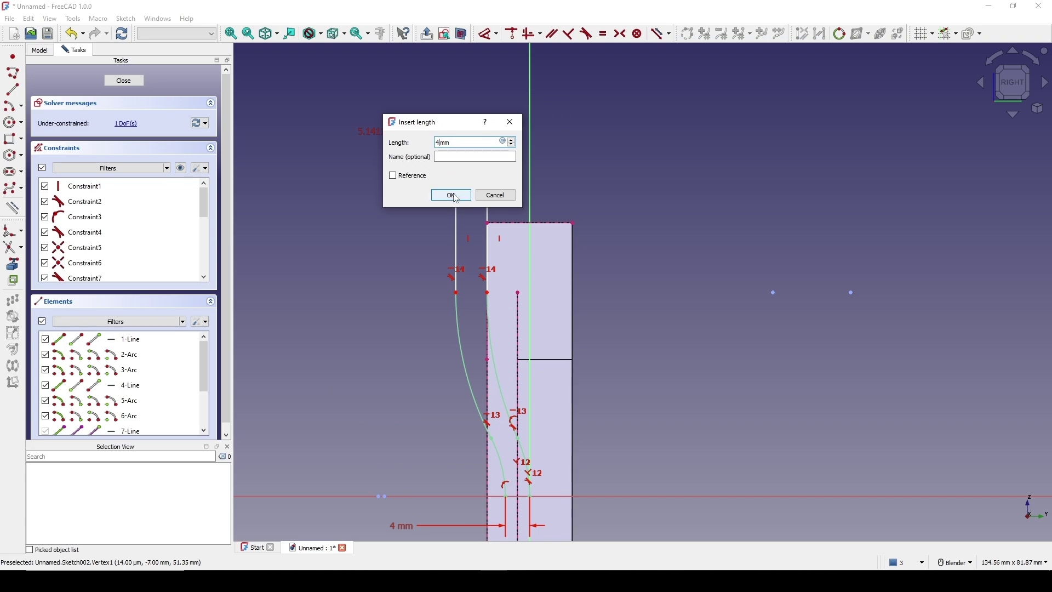
key(Return)
shift+middle_drag(601, 200, 590, 125)
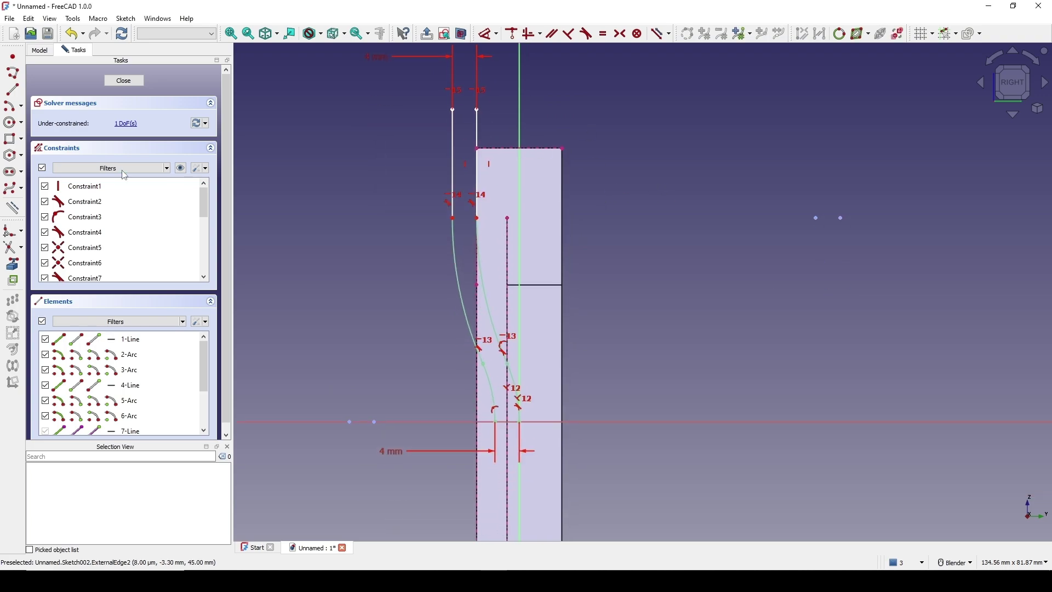
click(13, 90)
scroll(532, 237, up, 4)
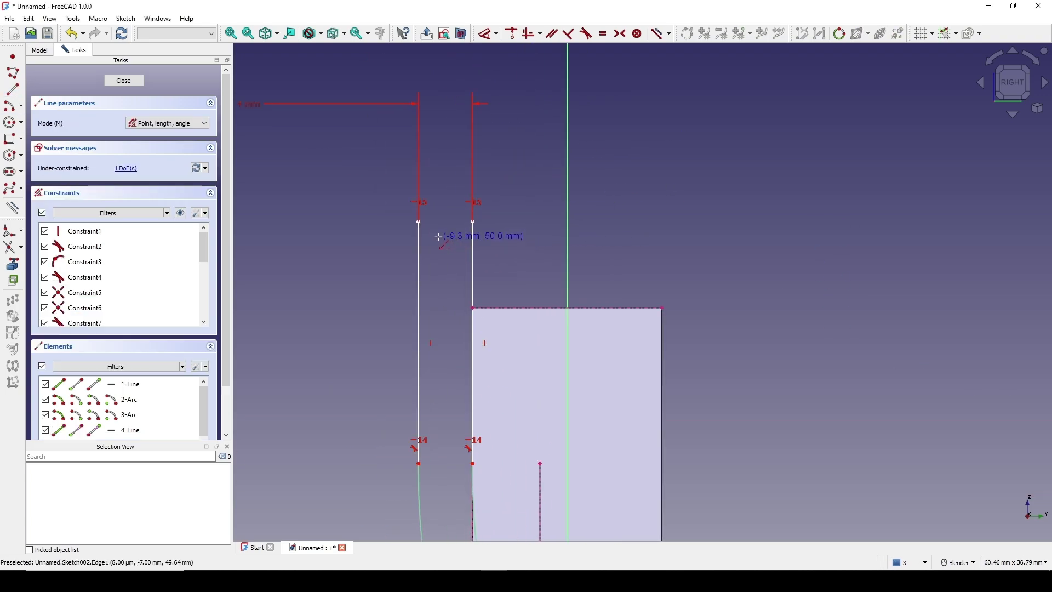
- Close the profile with short lines across the top ends and the bottom arc ends
click(419, 222)
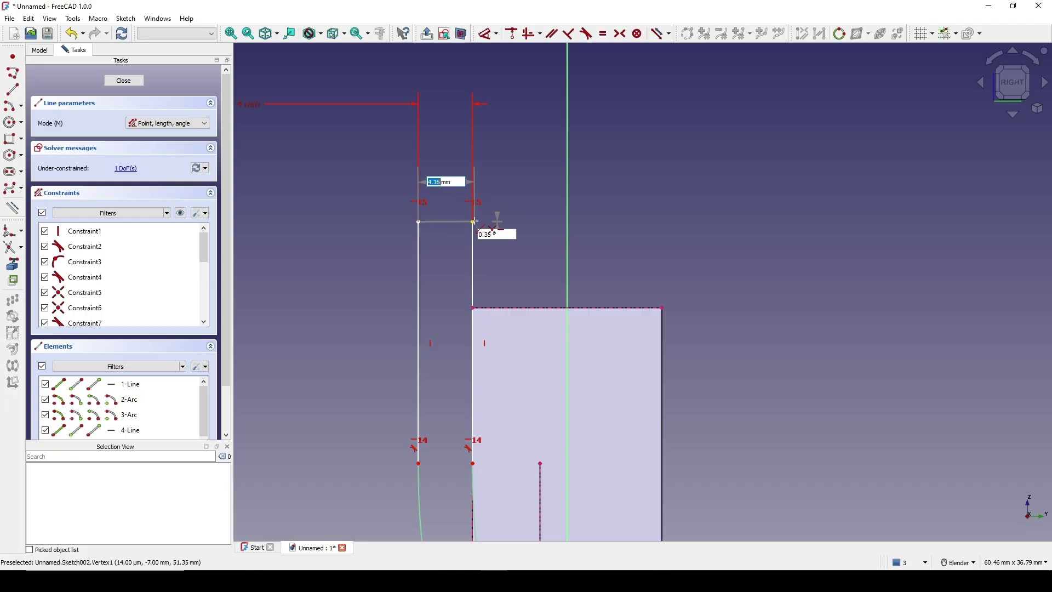
click(472, 222)
scroll(620, 159, down, 3)
shift+middle_drag(619, 158, 630, 86)
scroll(580, 347, up, 4)
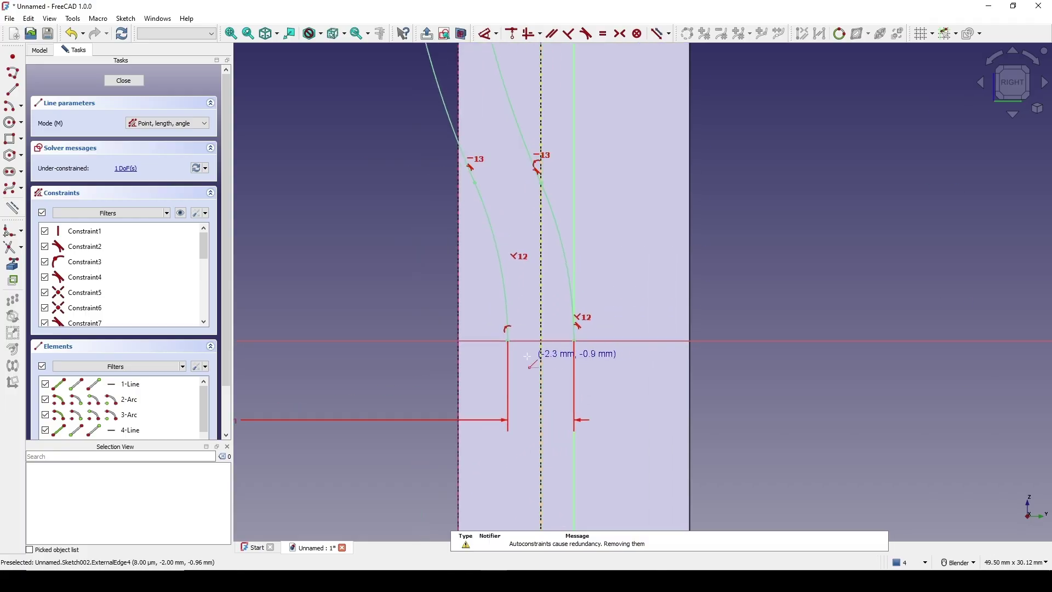
click(507, 342)
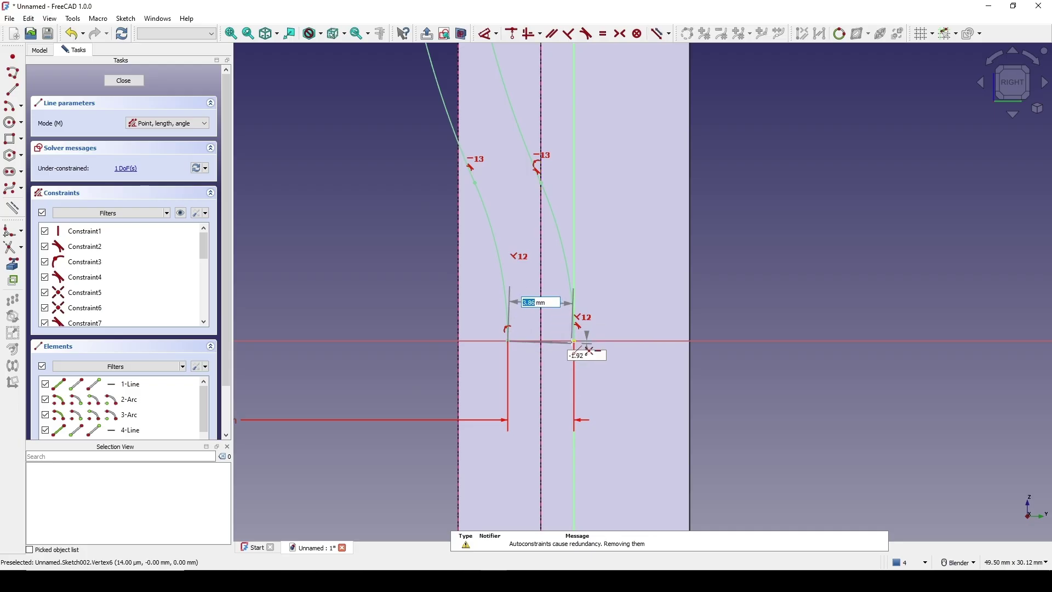
click(575, 340)
scroll(815, 235, down, 4)
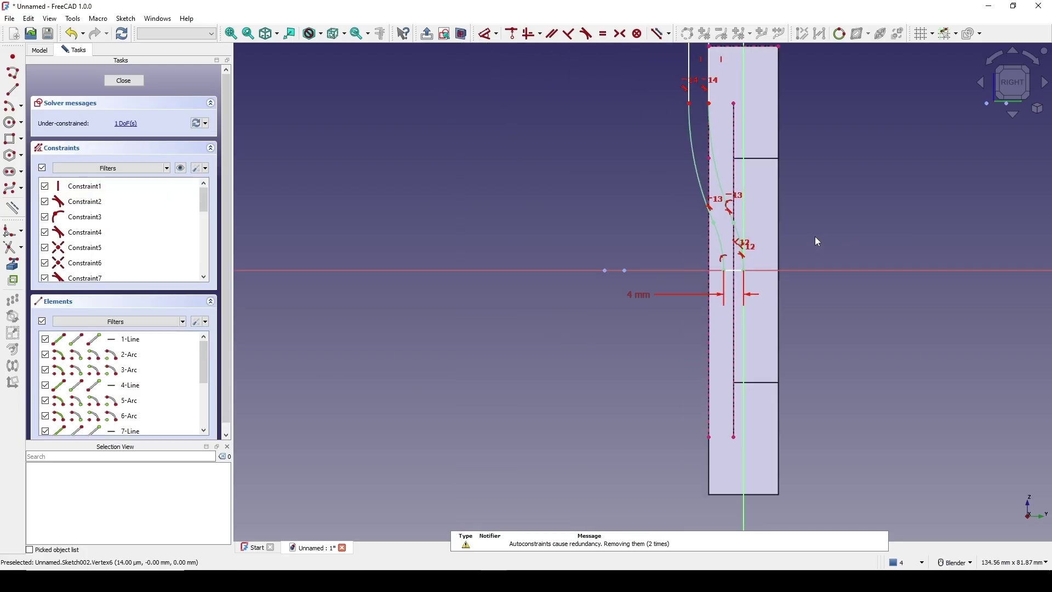
mouse_move(815, 236)
shift+middle_down()
mouse_move(740, 257)
mouse_move(691, 304)
shift+middle_up()
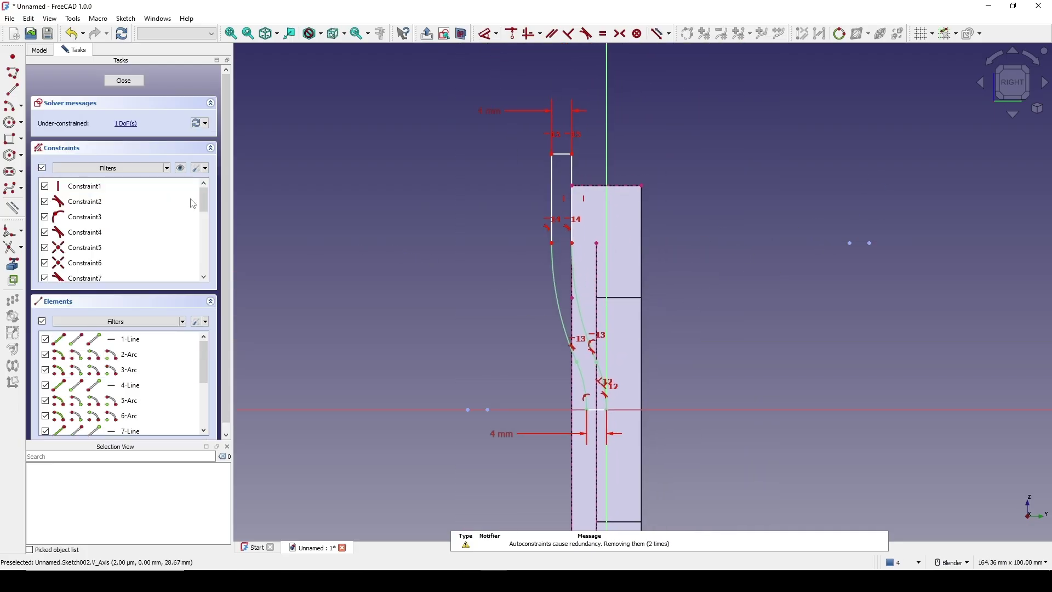
- Check the remaining unconstrained points, then close Sketch002
click(125, 125)
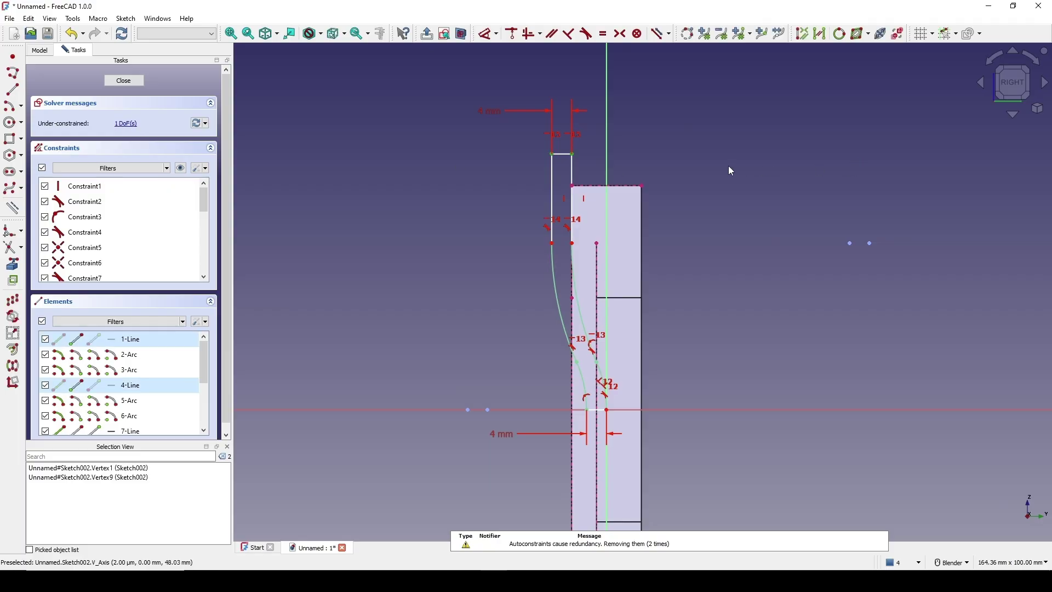
scroll(728, 165, down, 1)
shift+middle_drag(728, 165, 707, 205)
click(708, 203)
mouse_move(578, 196)
mouse_down()
mouse_move(582, 187)
mouse_move(587, 196)
mouse_up()
scroll(597, 199, up, 2)
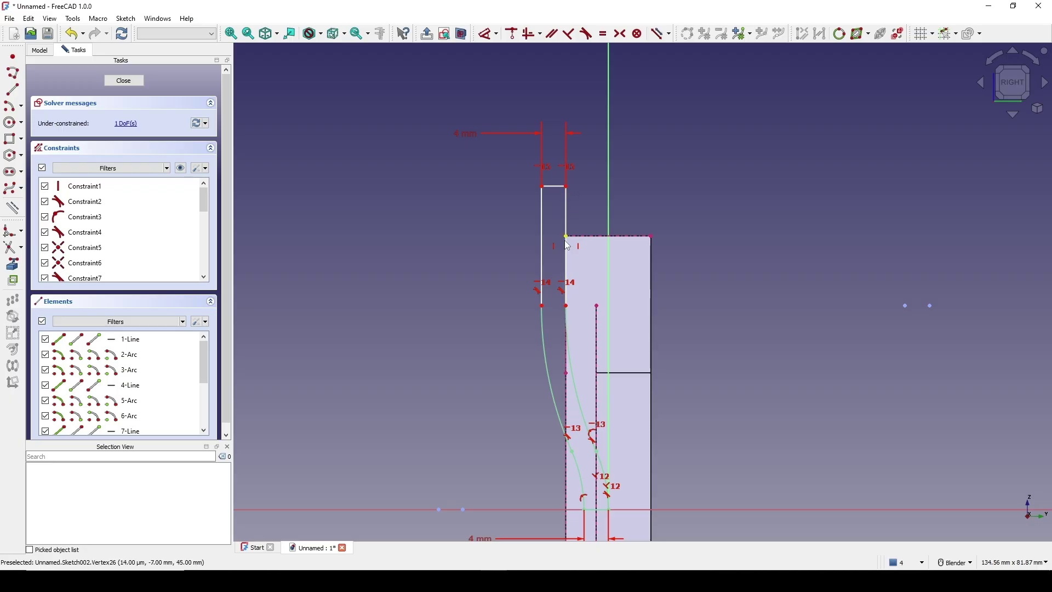
shift+middle_drag(731, 207, 732, 184)
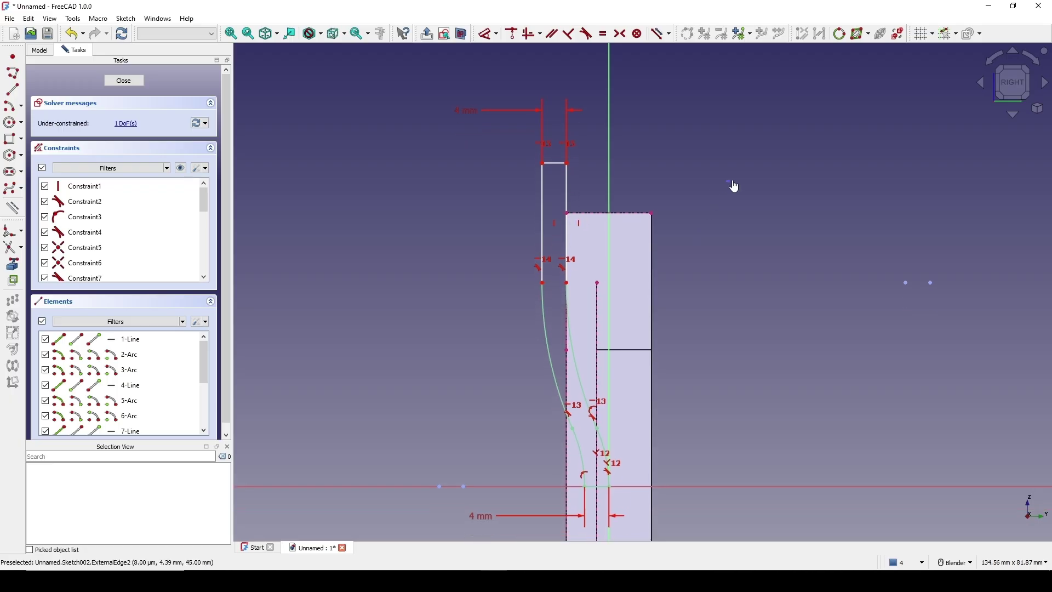
click(123, 80)
mouse_move(712, 274)
middle_down()
mouse_move(771, 287)
mouse_move(656, 325)
mouse_move(735, 261)
middle_up()
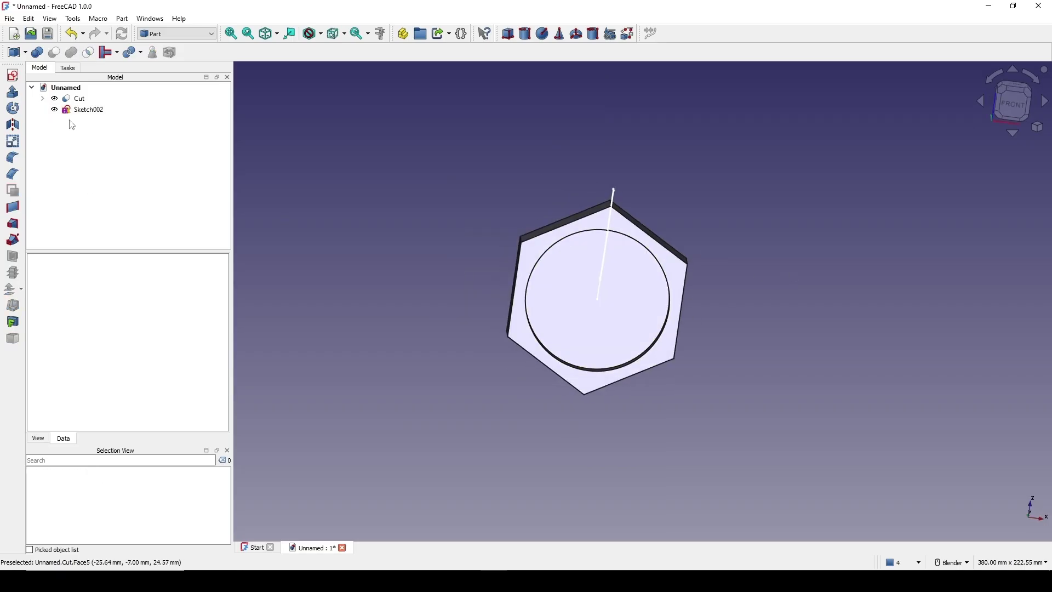
- Revolve Sketch002 around the Y direction into the Revolve disc and view it from the front
click(87, 109)
click(19, 108)
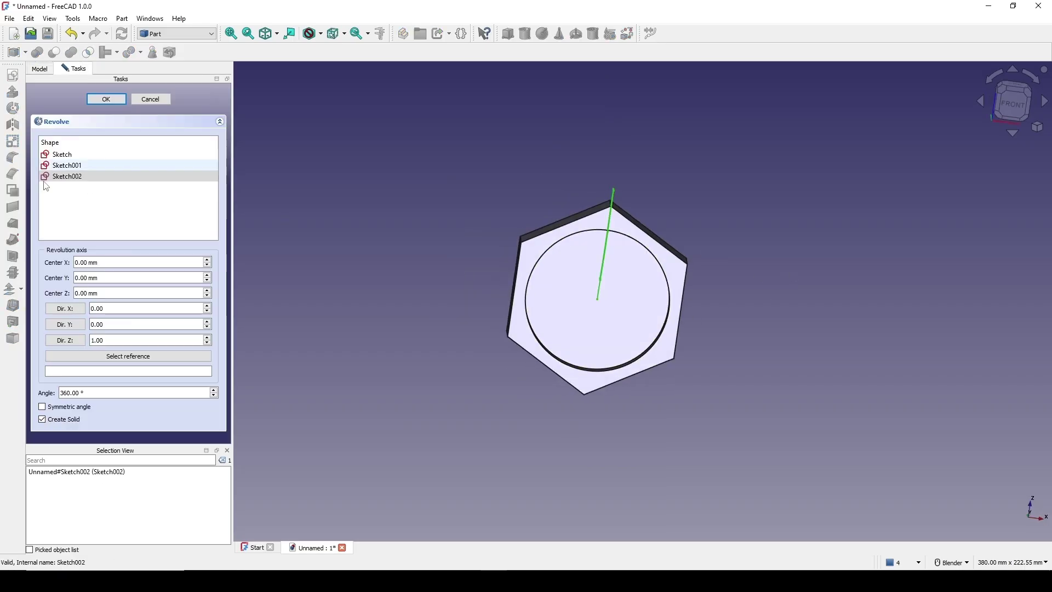
click(78, 325)
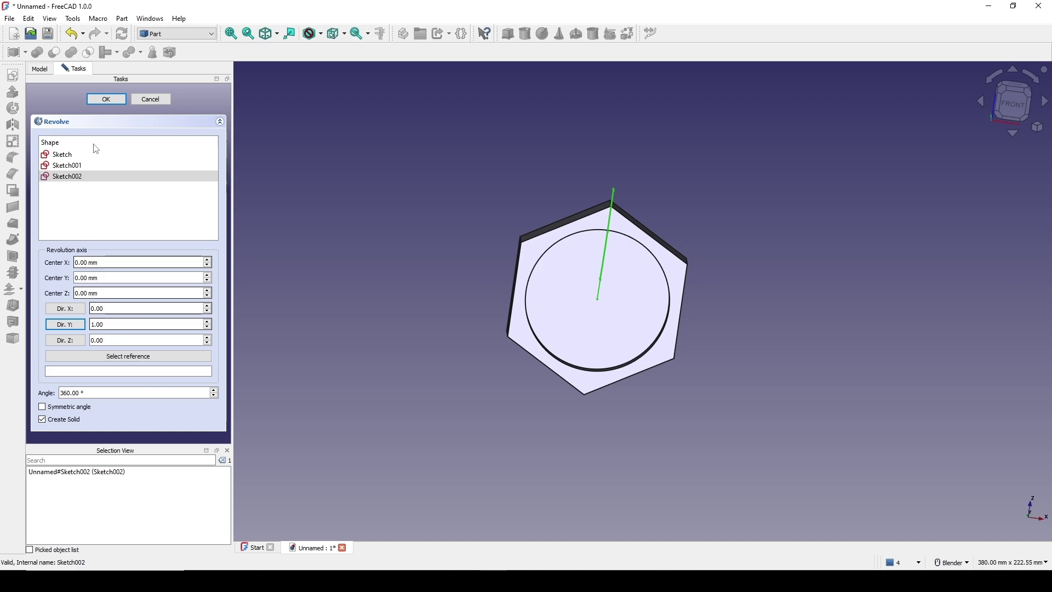
click(107, 99)
click(767, 204)
mouse_move(767, 204)
middle_down()
mouse_move(756, 293)
mouse_move(767, 281)
mouse_move(620, 392)
middle_up()
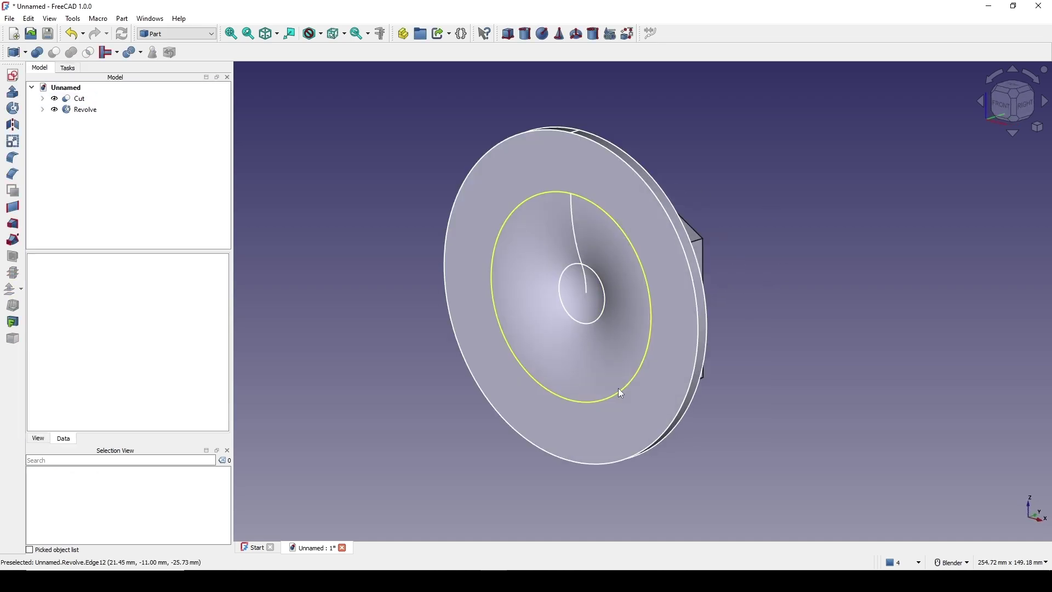
middle_drag(638, 387, 652, 383)
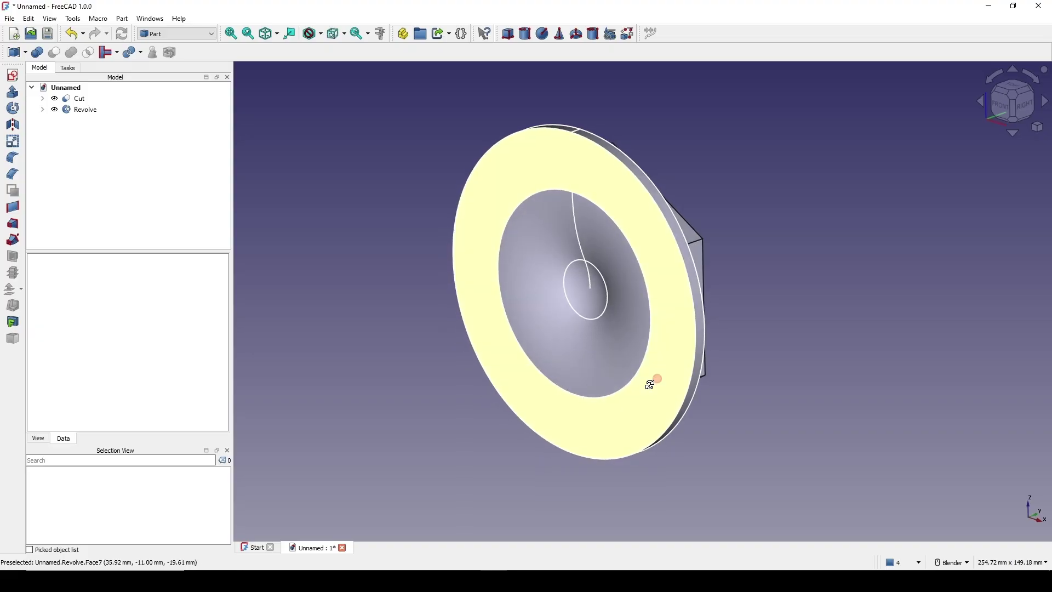
middle_drag(796, 321, 816, 272)
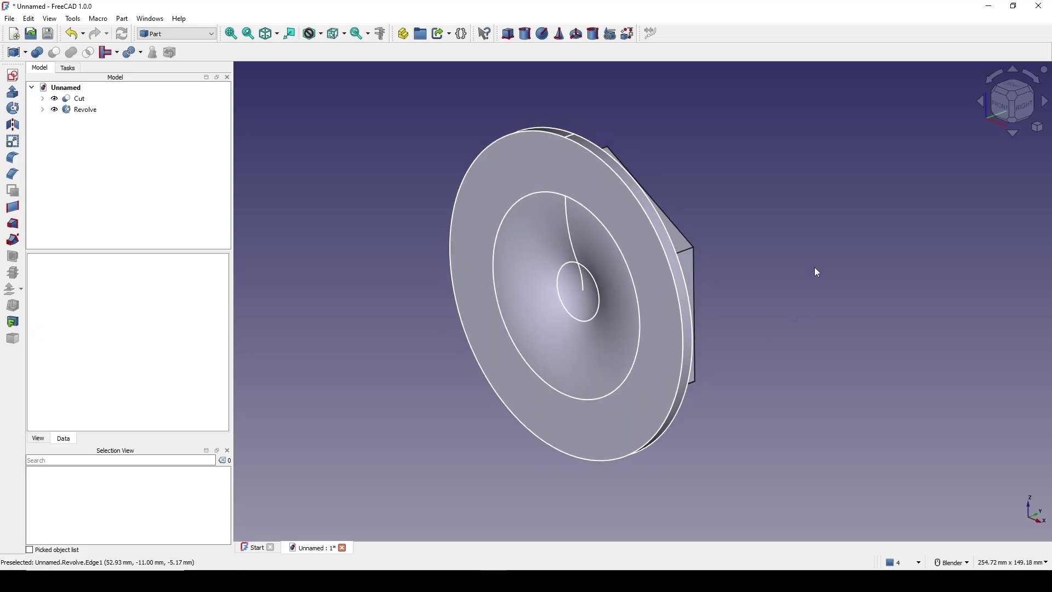
click(996, 104)
shift+middle_drag(794, 212, 772, 197)
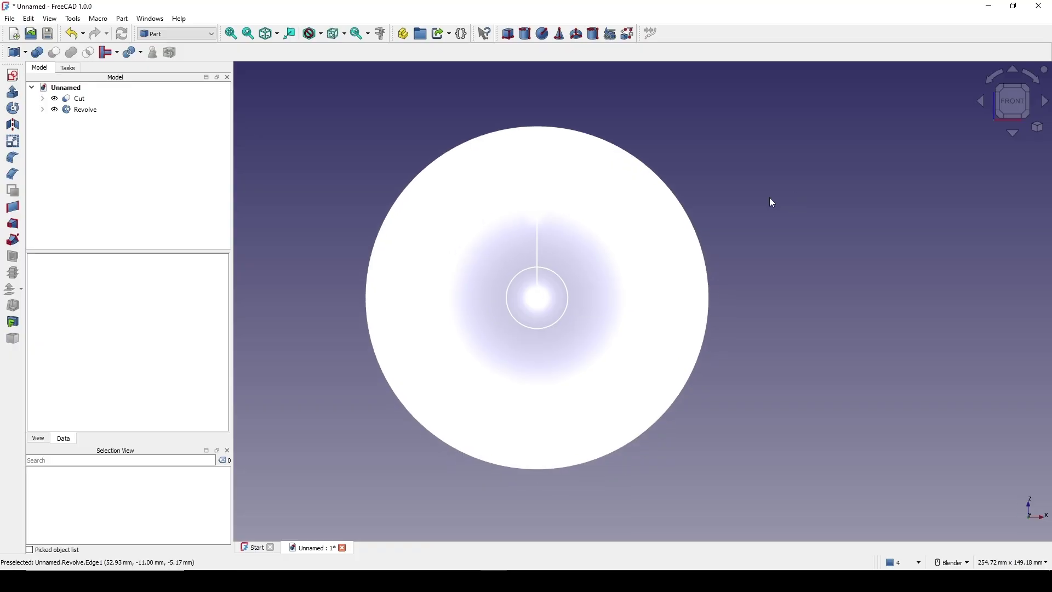
- Create a new sketch on the XZ plane with the section view shown
click(12, 76)
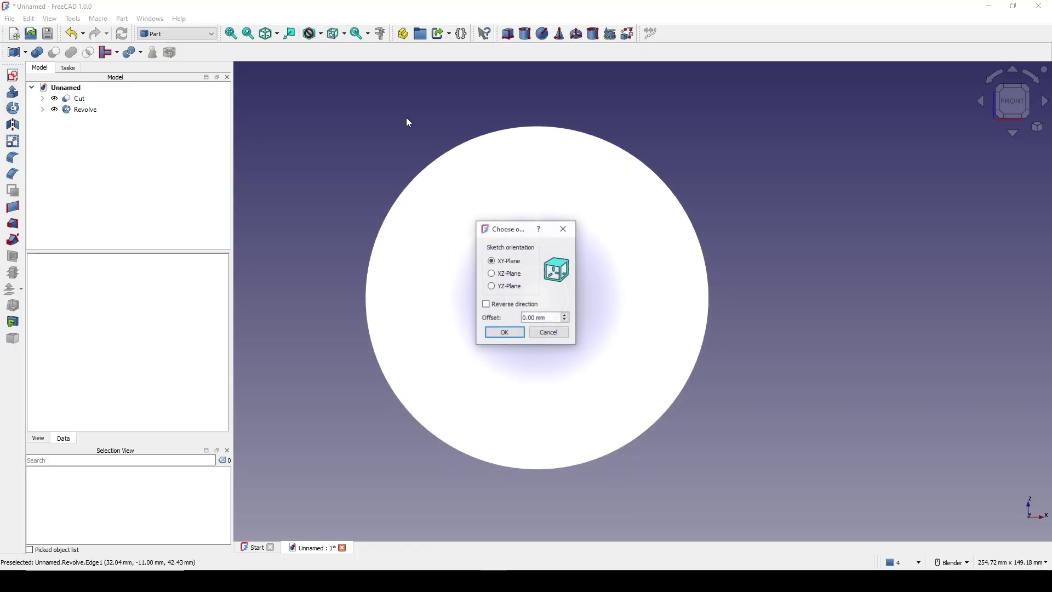
click(501, 277)
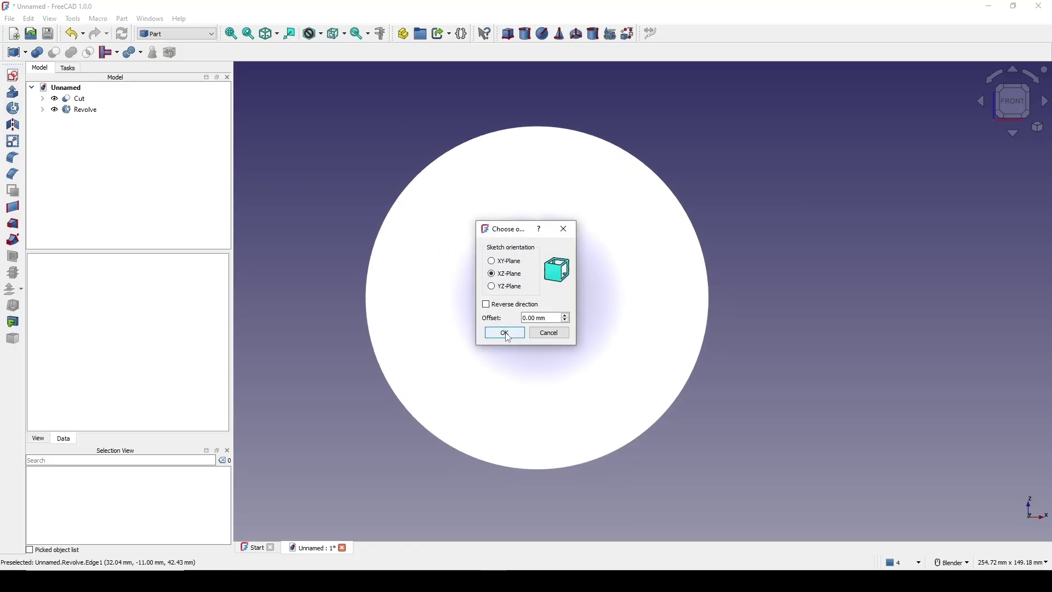
click(504, 333)
click(462, 34)
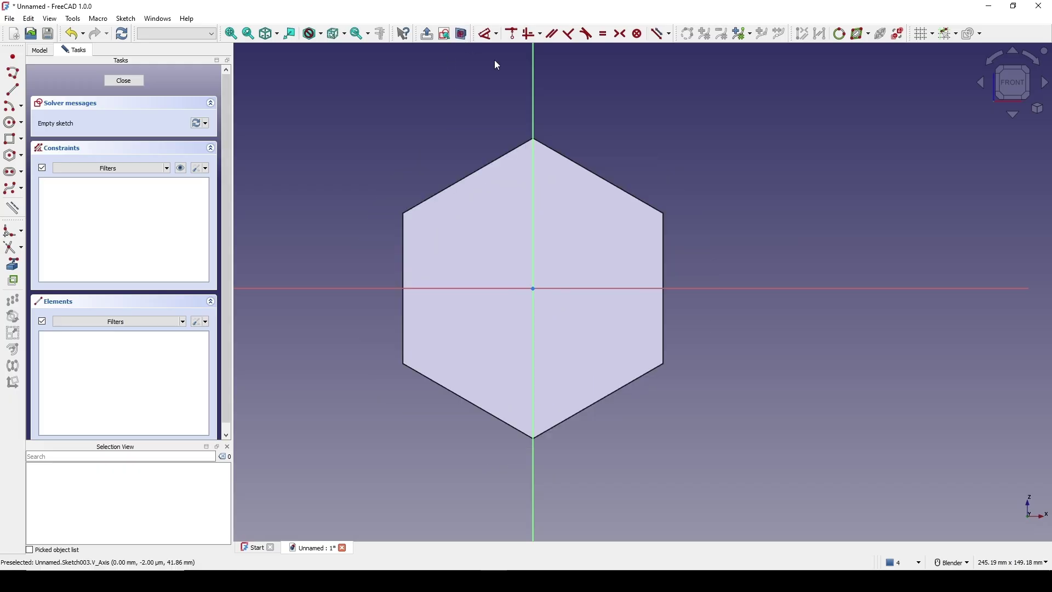
- Link the upper-left, upper-right and bottom hexagon corners as external geometry
click(16, 269)
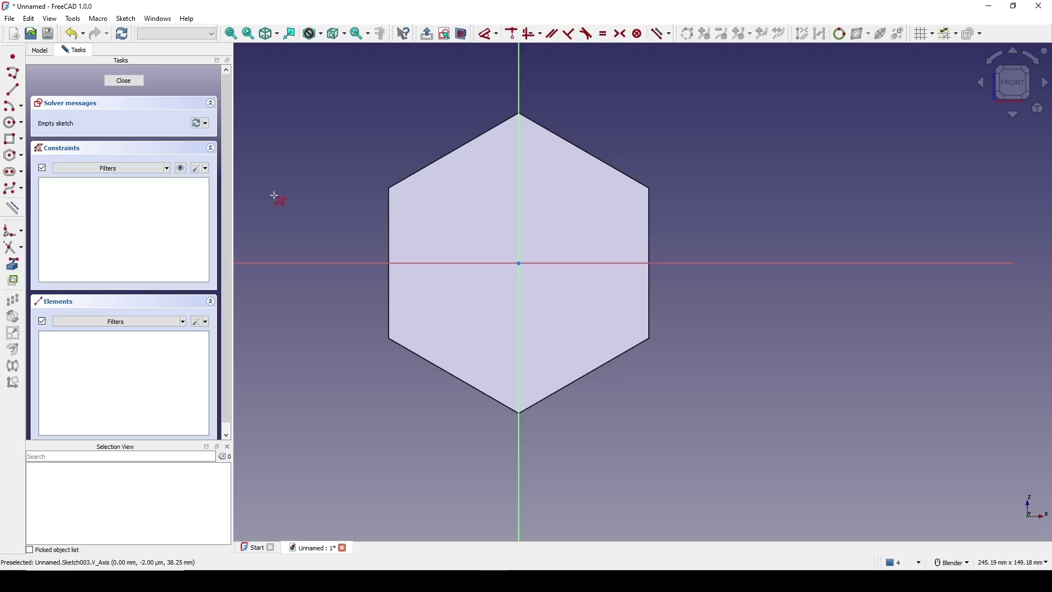
click(389, 189)
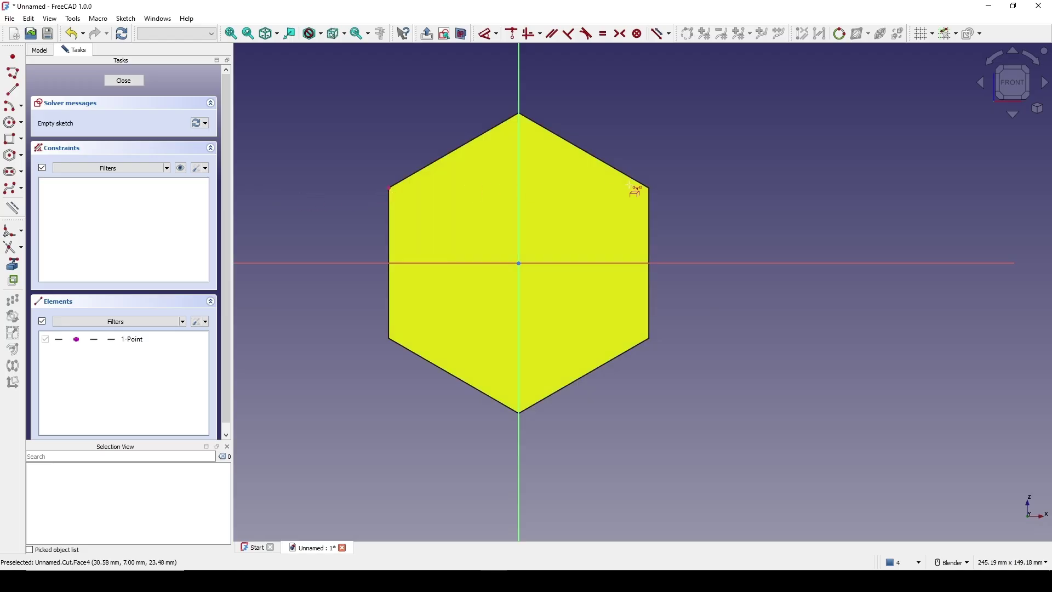
click(650, 188)
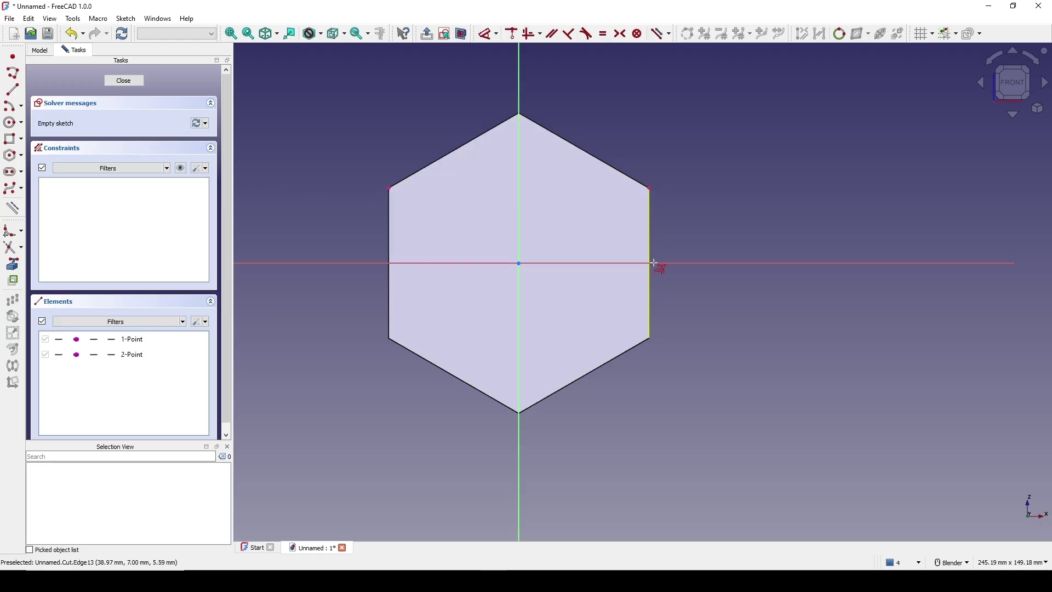
click(519, 414)
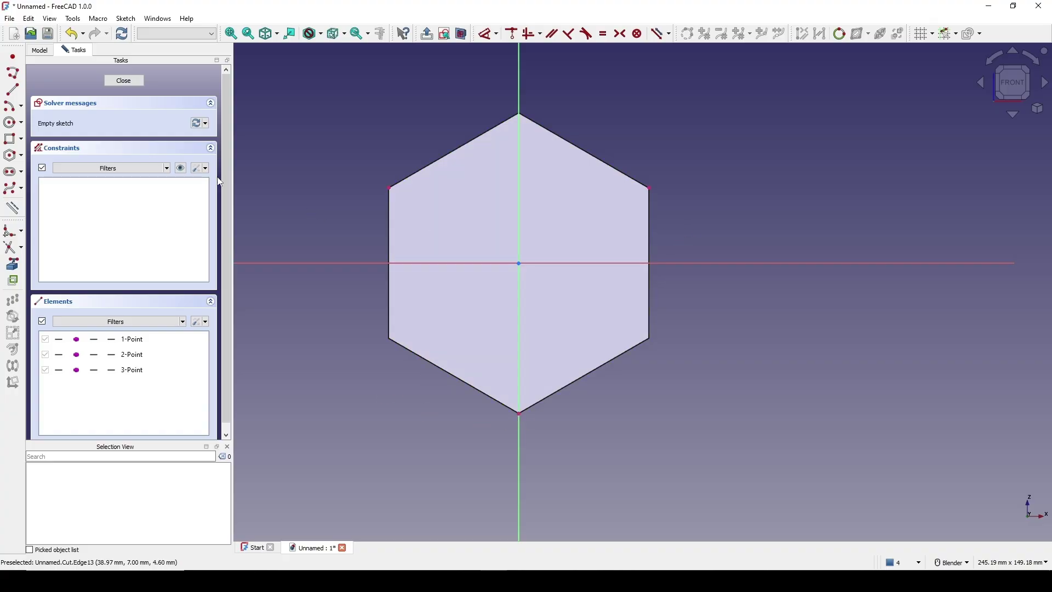
click(12, 122)
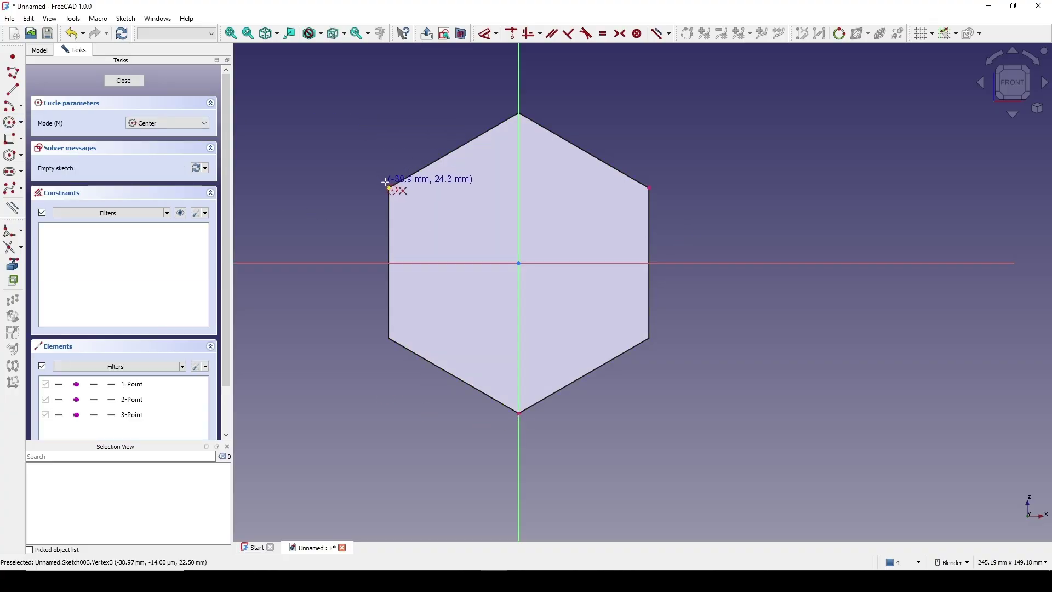
- Draw three circles centred on the upper-left, upper-right and bottom hexagon corners
click(462, 149)
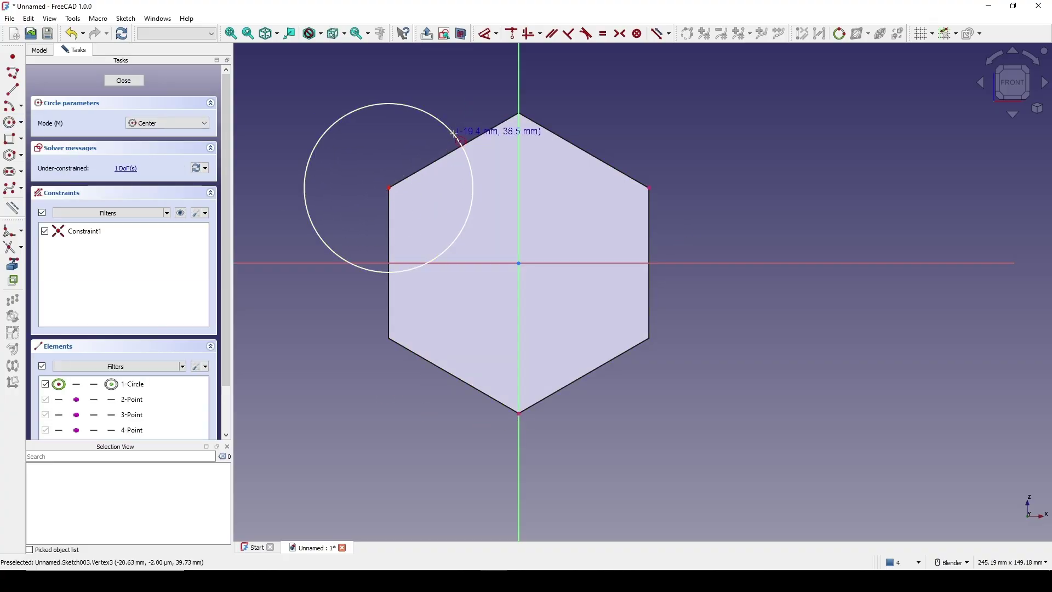
click(652, 187)
click(716, 130)
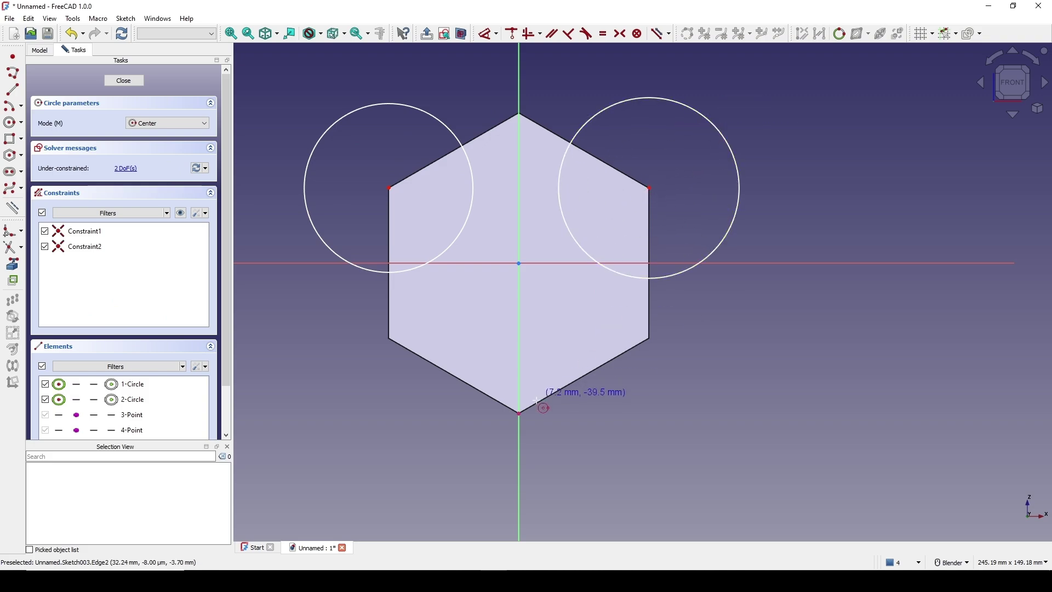
click(520, 413)
click(614, 364)
right_click(658, 368)
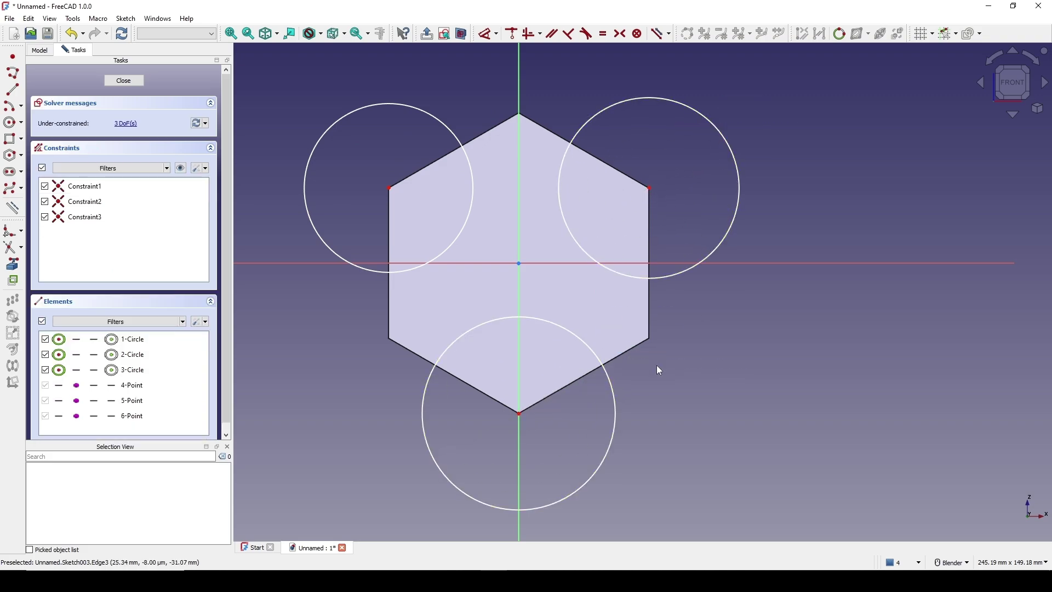
- Constrain the three circles to be equal
click(467, 239)
click(489, 318)
click(592, 258)
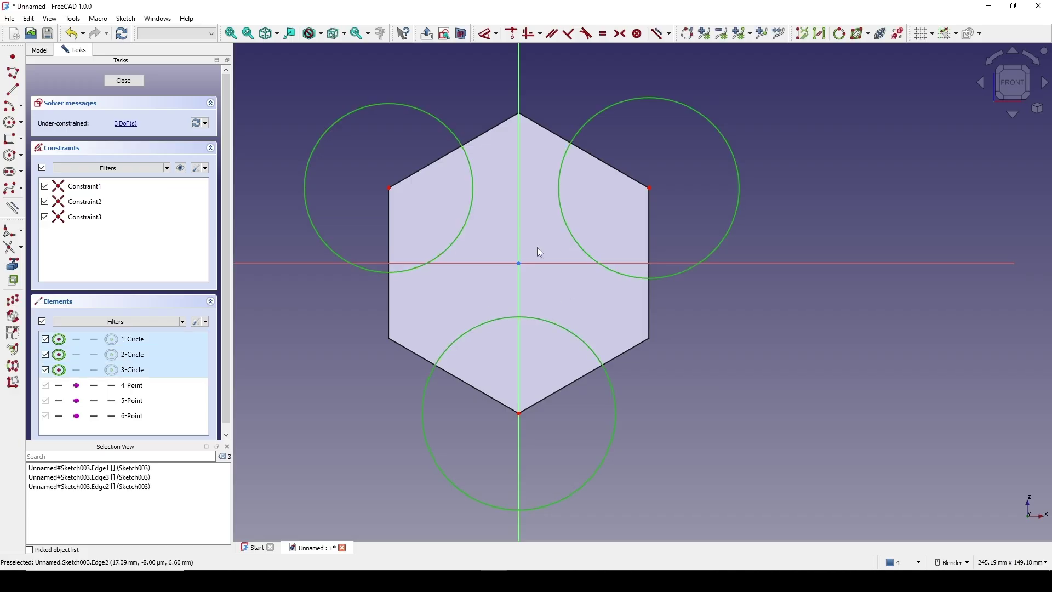
key(e)
- Give the right circle a 62 mm diameter and close Sketch003
shift+middle_drag(652, 215, 620, 237)
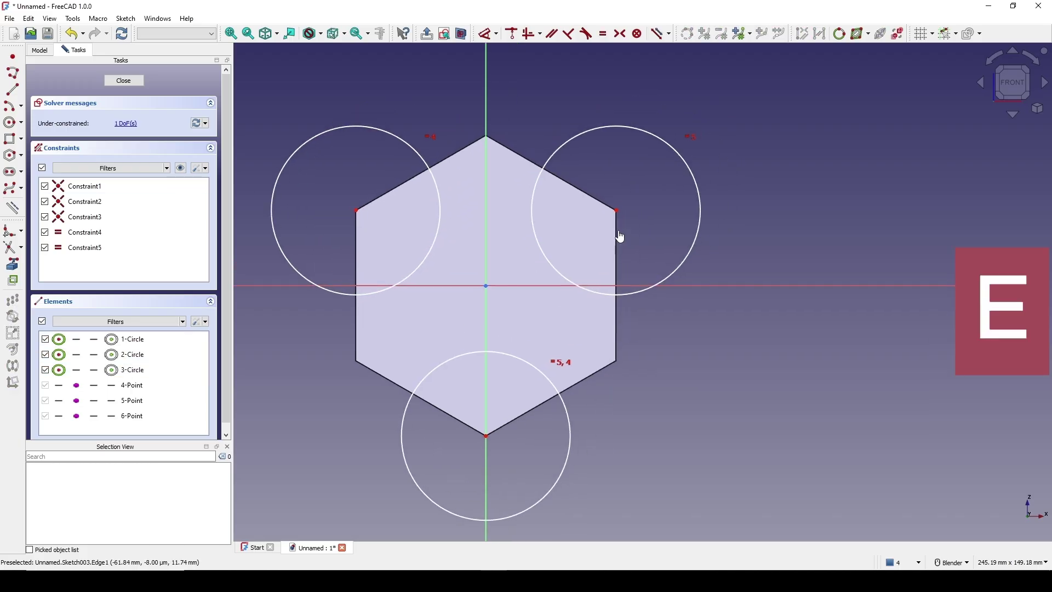
click(676, 157)
key(d)
click(781, 141)
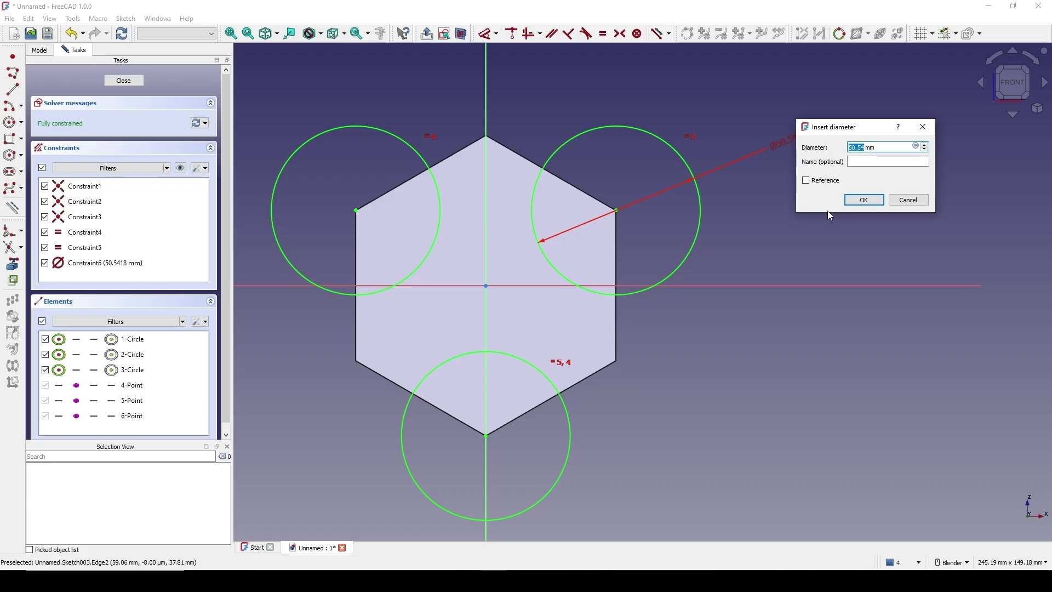
text(62)
click(864, 201)
scroll(781, 227, down, 2)
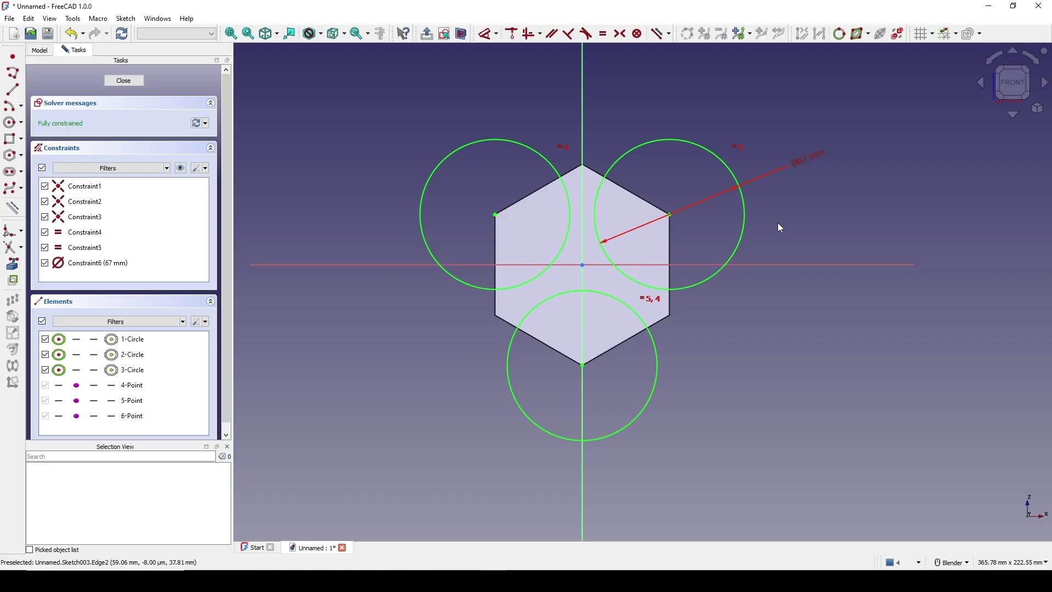
click(137, 85)
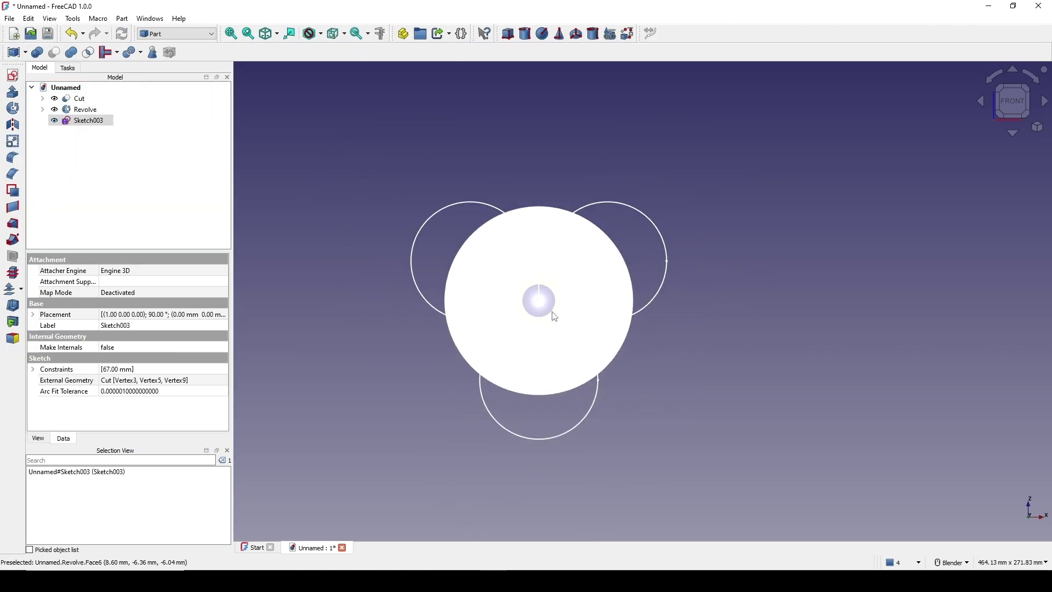
- Extrude Sketch003's three circles 20 mm along a custom Y = -1 direction into discs
click(13, 91)
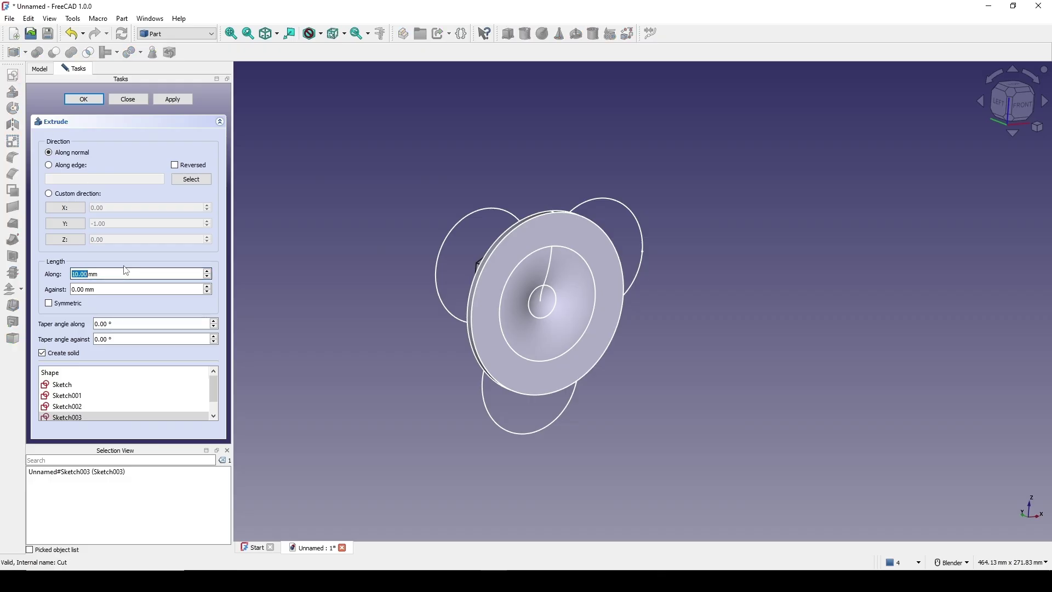
text(20)
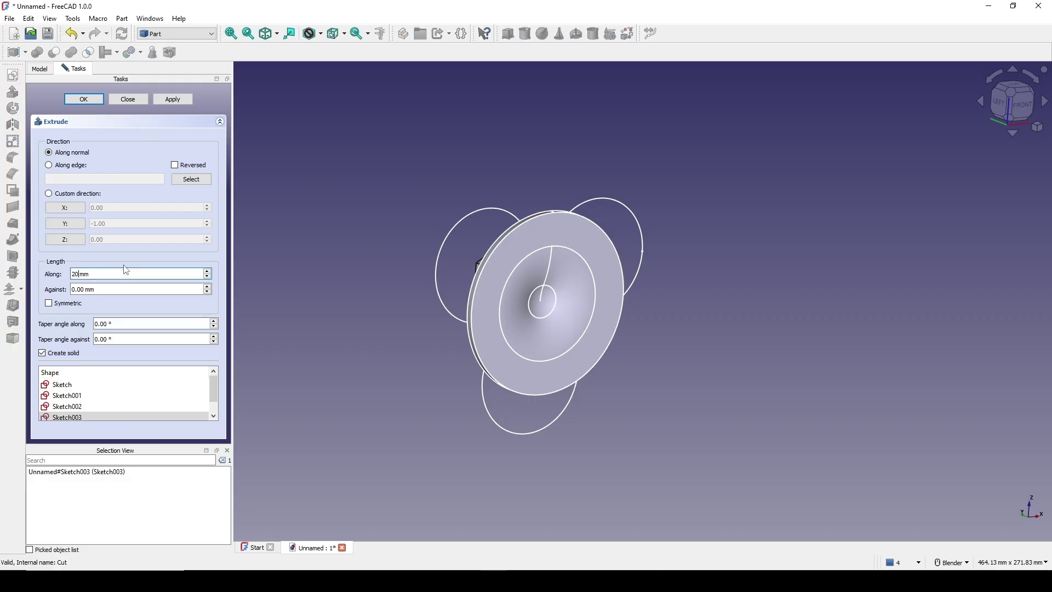
click(66, 224)
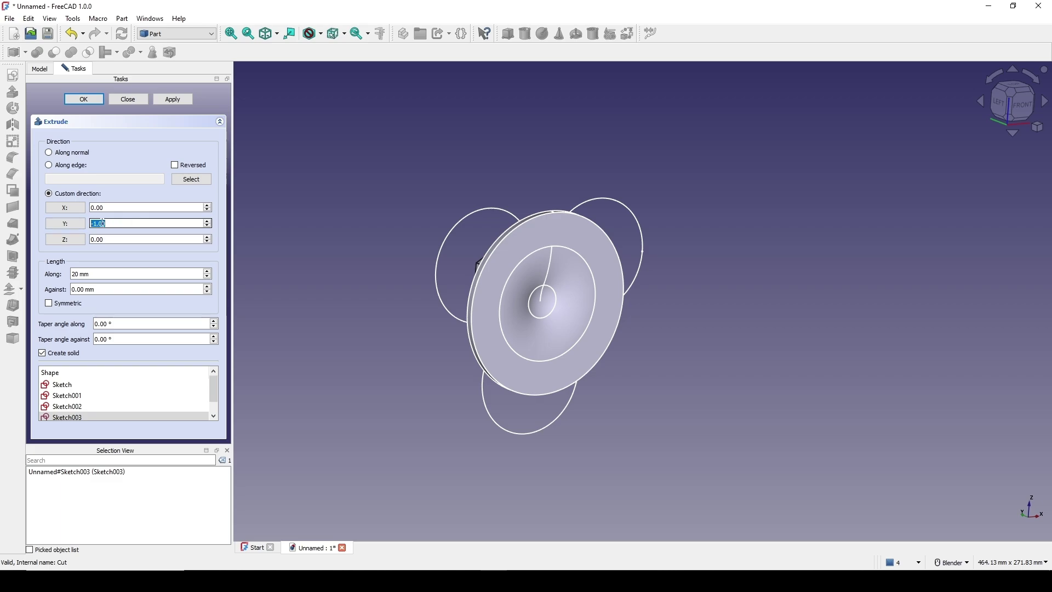
click(81, 99)
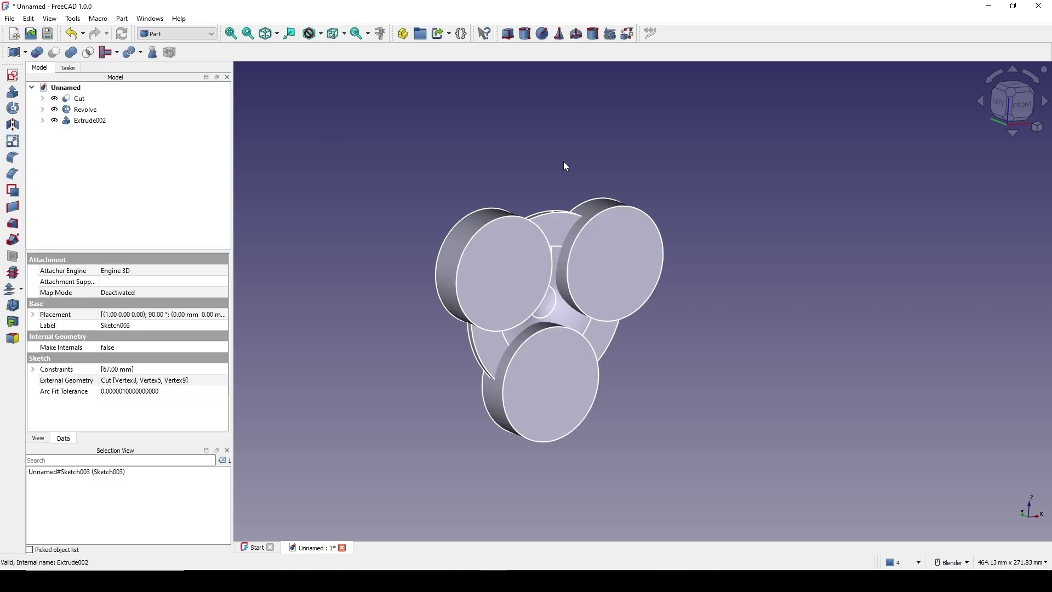
scroll(639, 280, up, 1)
shift+middle_drag(630, 288, 640, 249)
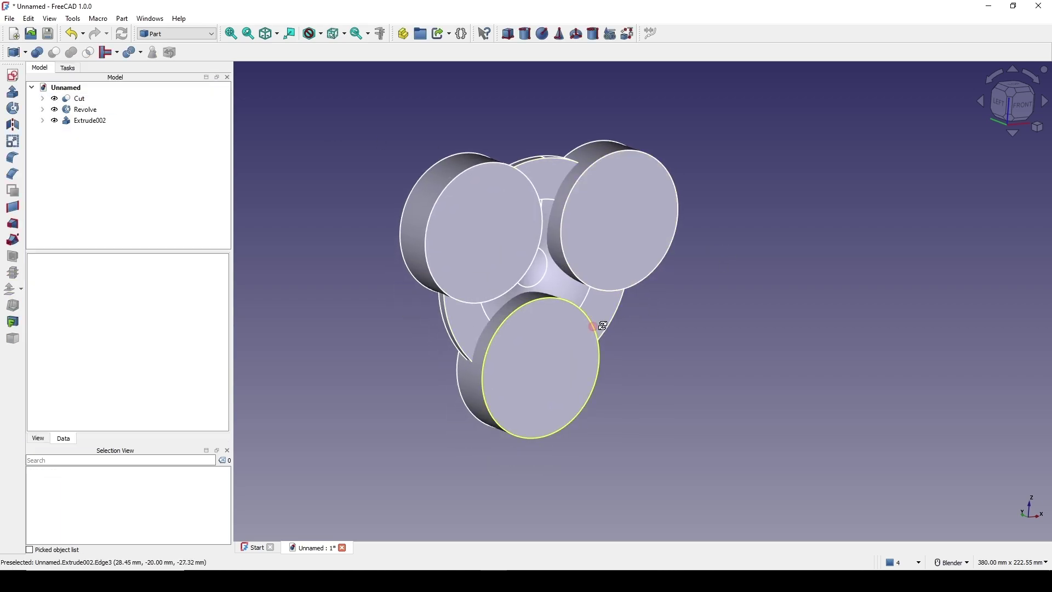
middle_drag(596, 328, 605, 328)
scroll(543, 327, up, 1)
- Cut the three Extrude002 discs from Revolve to create the tri-arm Cut001
click(85, 111)
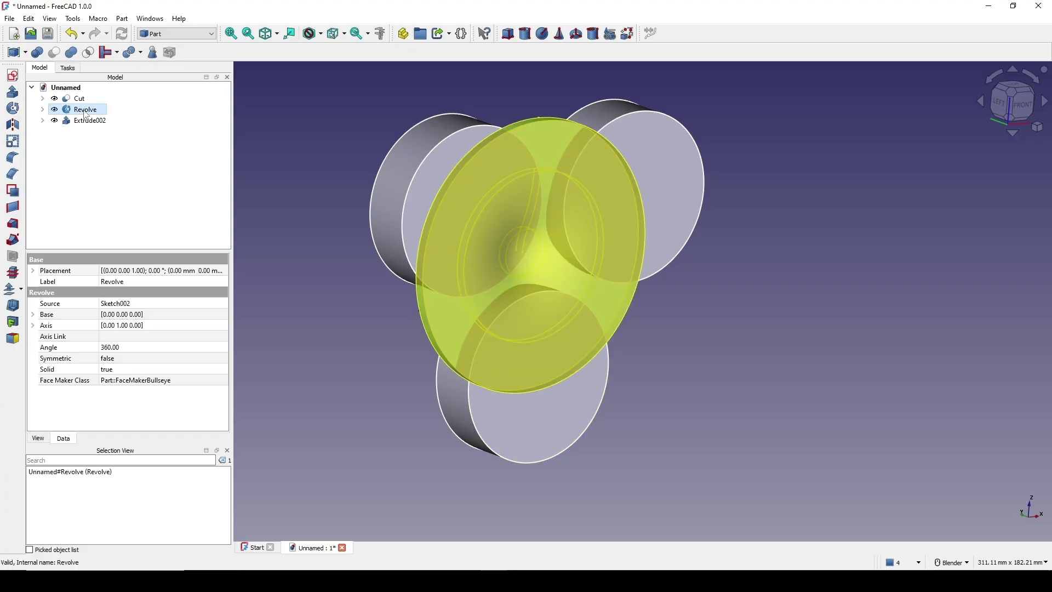
ctrl+click(83, 120)
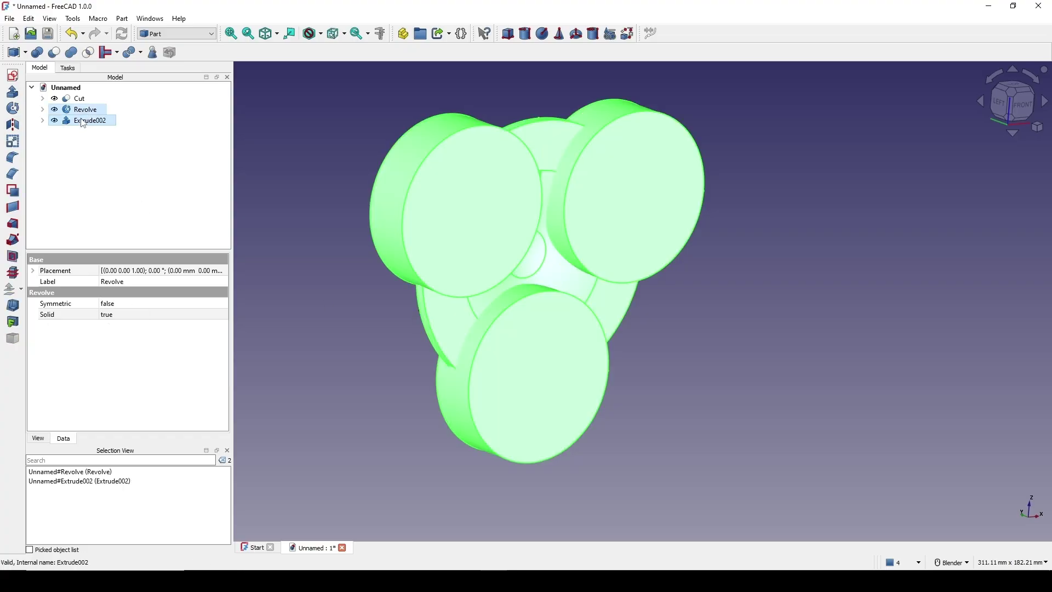
click(55, 52)
middle_drag(695, 146, 653, 277)
scroll(653, 277, up, 1)
- Frame a screen capture around the model and begin circling the left arm in red
key(Print)
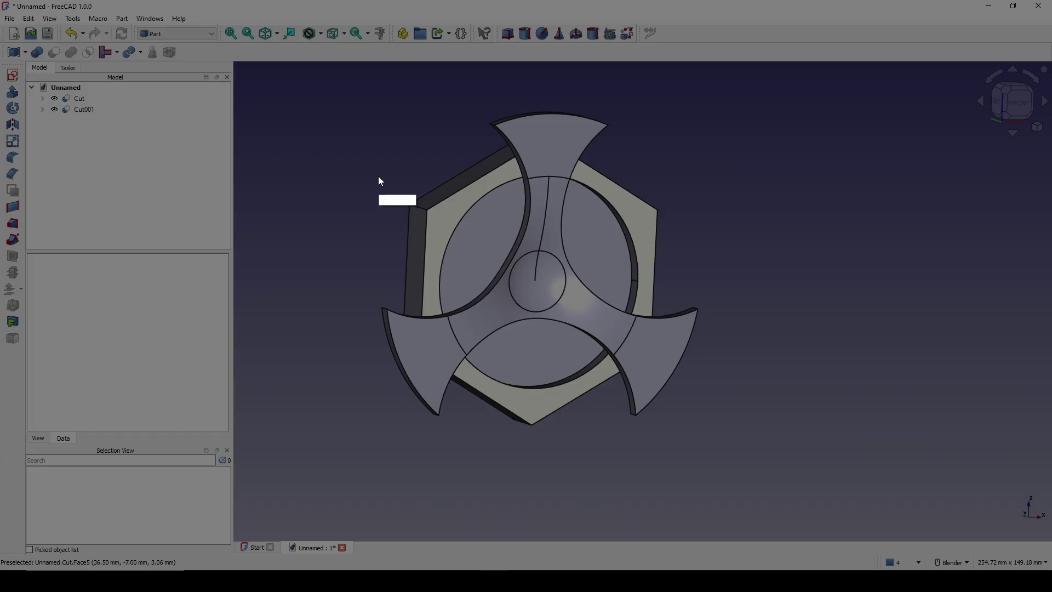
mouse_move(305, 85)
mouse_down()
mouse_move(738, 387)
mouse_move(817, 489)
mouse_up()
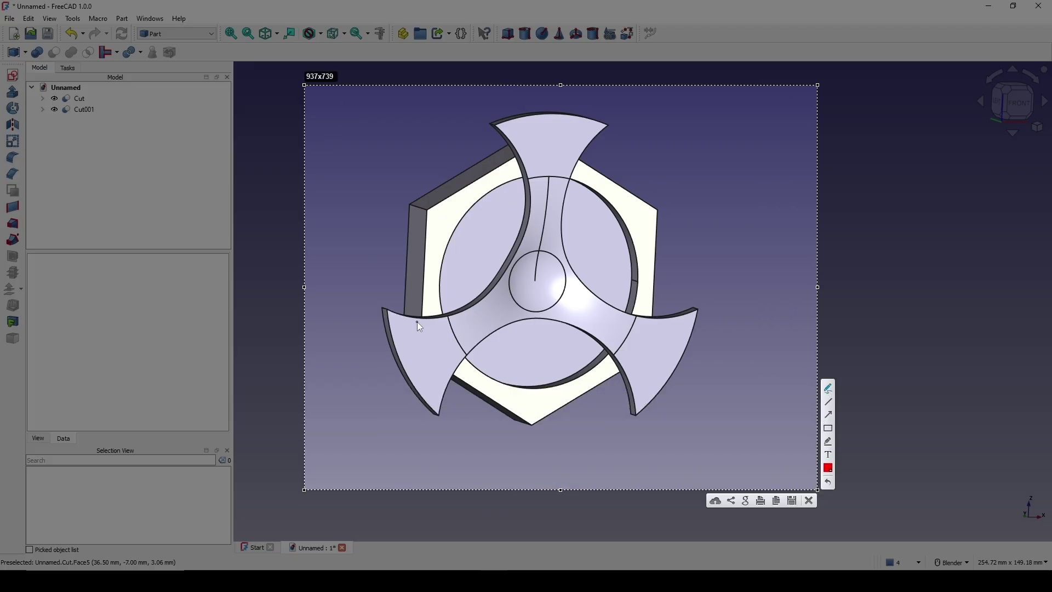
drag(423, 295, 423, 355)
- Circle the left and right arm tips in red, then close the screenshot overlay
mouse_move(459, 388)
mouse_down()
mouse_move(446, 429)
mouse_move(359, 331)
mouse_move(410, 412)
mouse_up()
drag(442, 404, 420, 429)
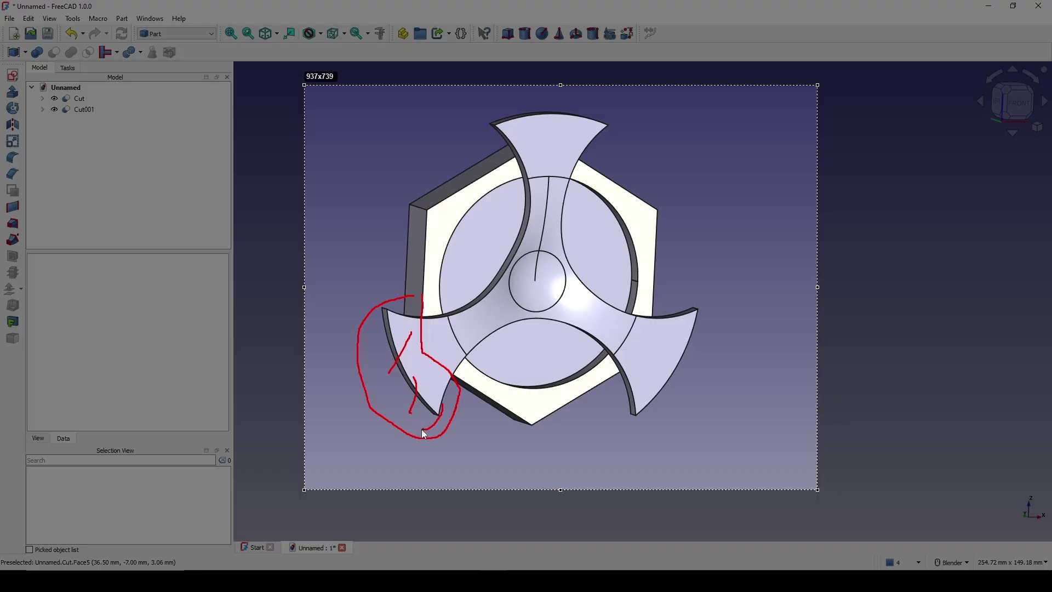
drag(602, 383, 643, 362)
mouse_move(659, 304)
mouse_down()
mouse_move(702, 308)
mouse_move(615, 418)
mouse_move(608, 383)
mouse_move(655, 386)
mouse_up()
mouse_move(667, 332)
mouse_down()
mouse_move(676, 360)
mouse_move(690, 336)
mouse_up()
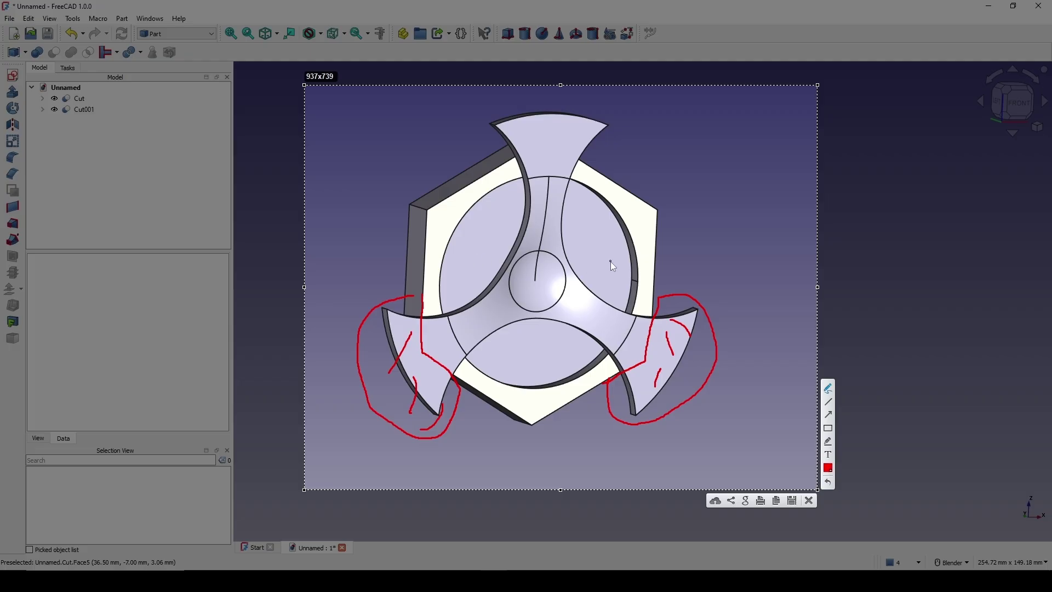
click(808, 501)
scroll(771, 350, down, 2)
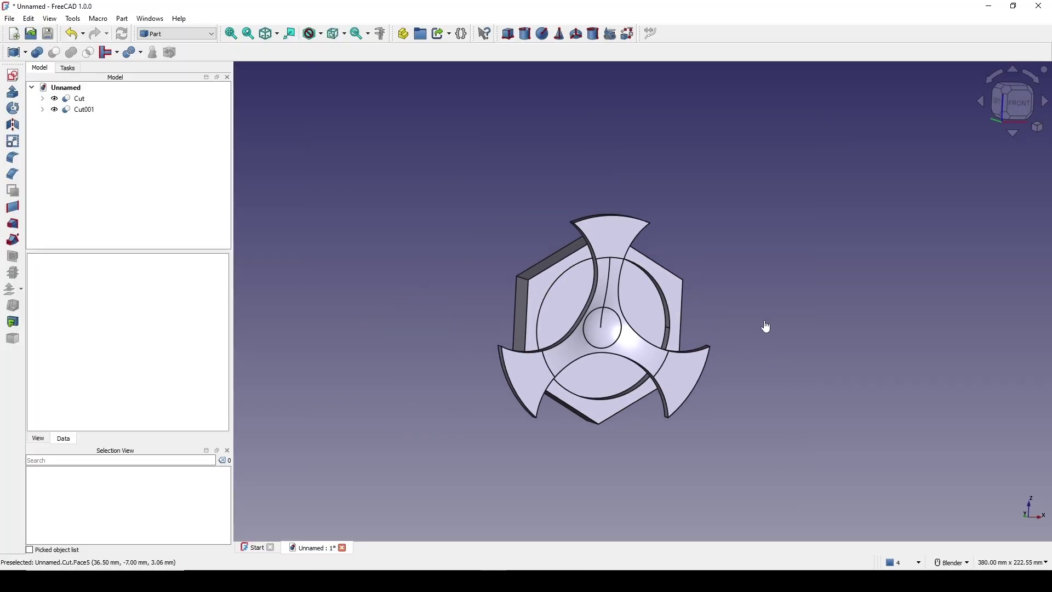
- Expand Cut and Extrude in the tree and select the base hexagon Sketch
scroll(732, 321, up, 2)
middle_drag(731, 321, 739, 317)
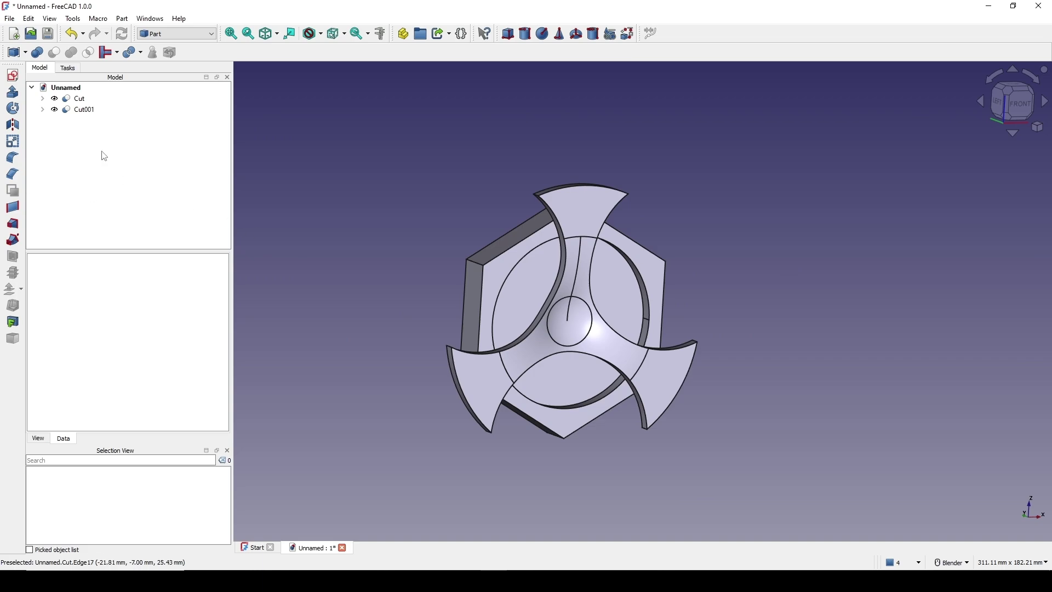
click(43, 99)
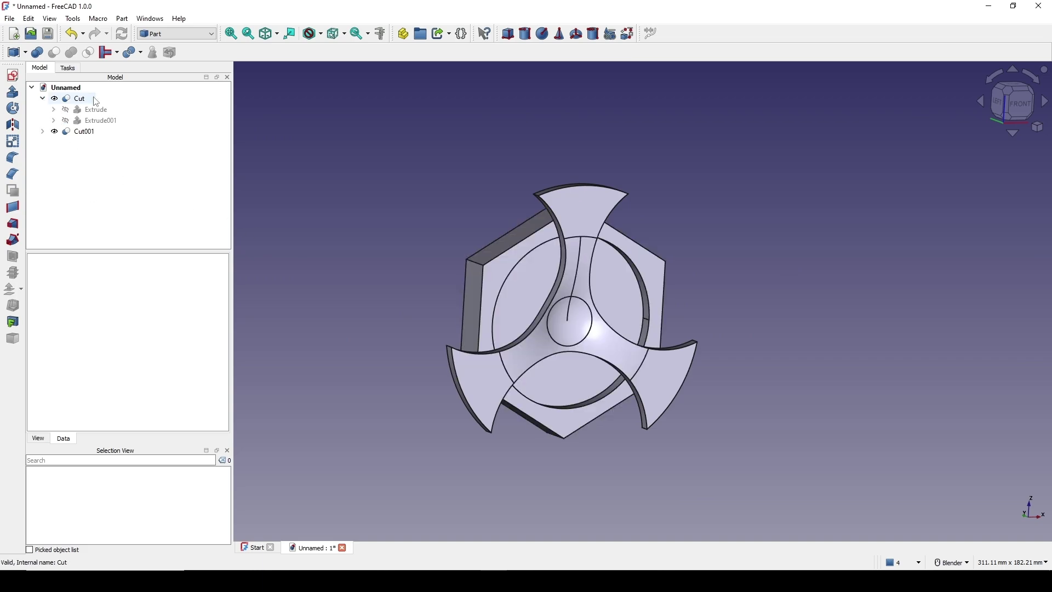
click(53, 109)
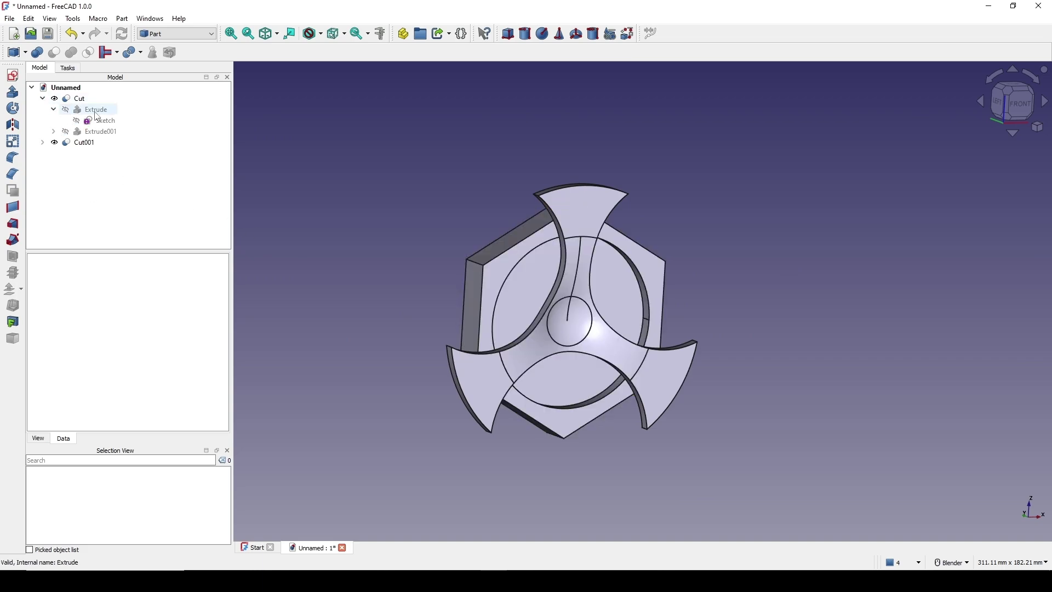
click(86, 122)
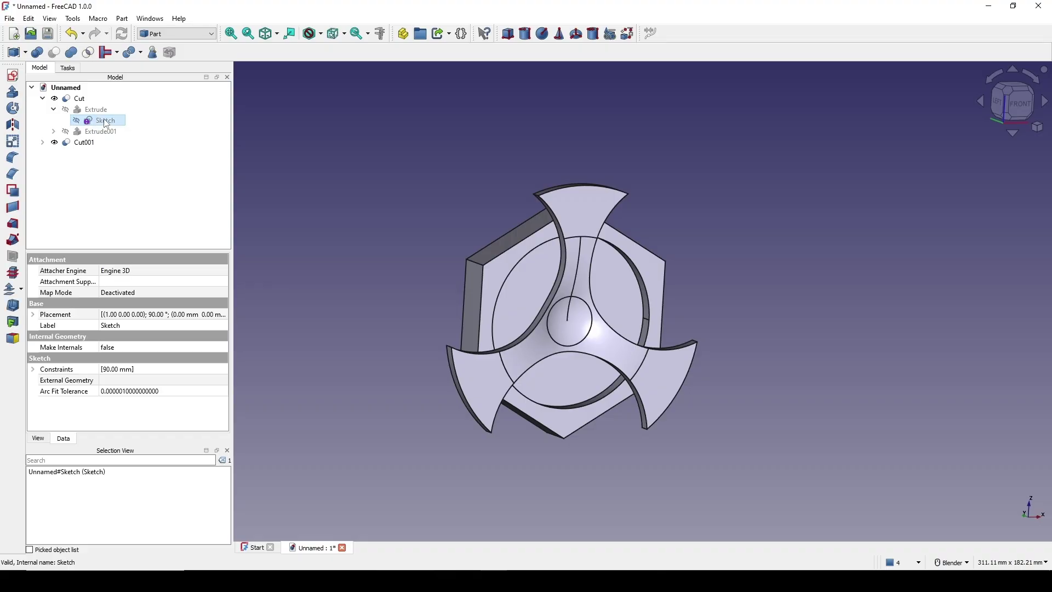
shift+middle_drag(589, 287, 595, 250)
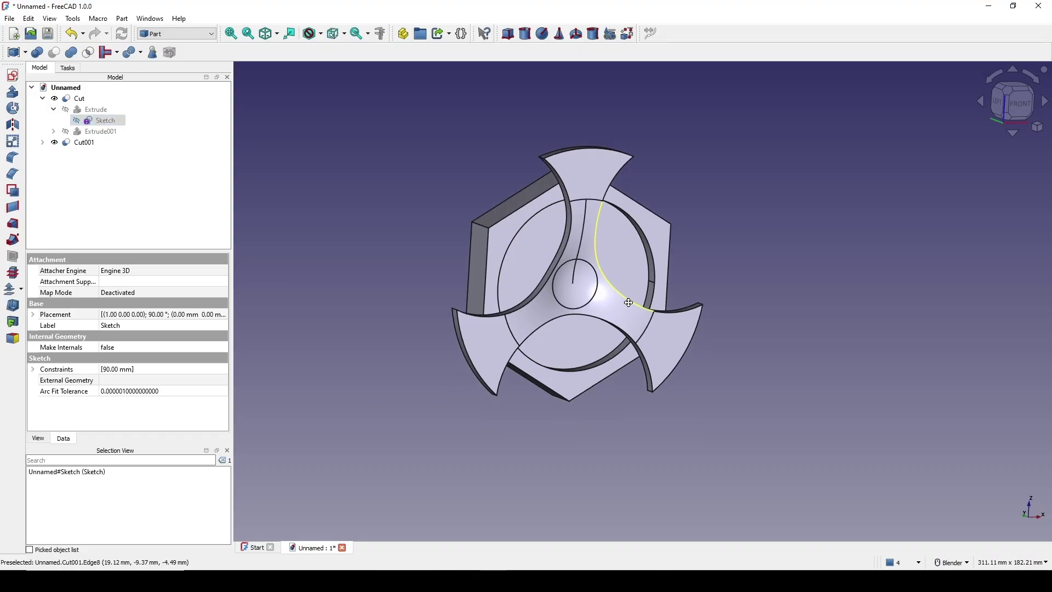
- Extrude the Sketch 20 mm along custom direction Y = -1 into Extrude003
click(12, 91)
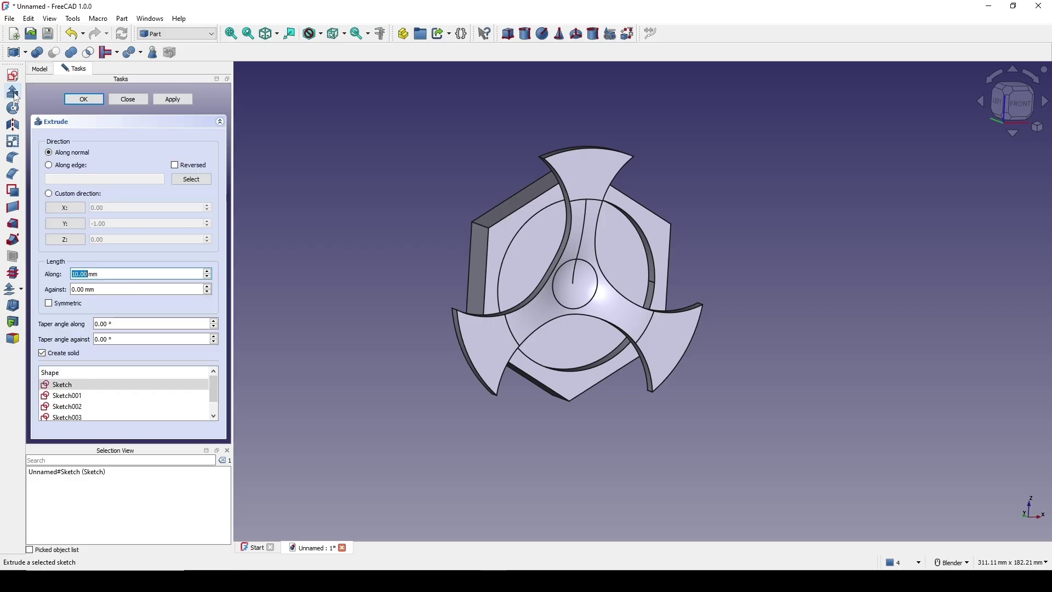
middle_drag(716, 268, 711, 310)
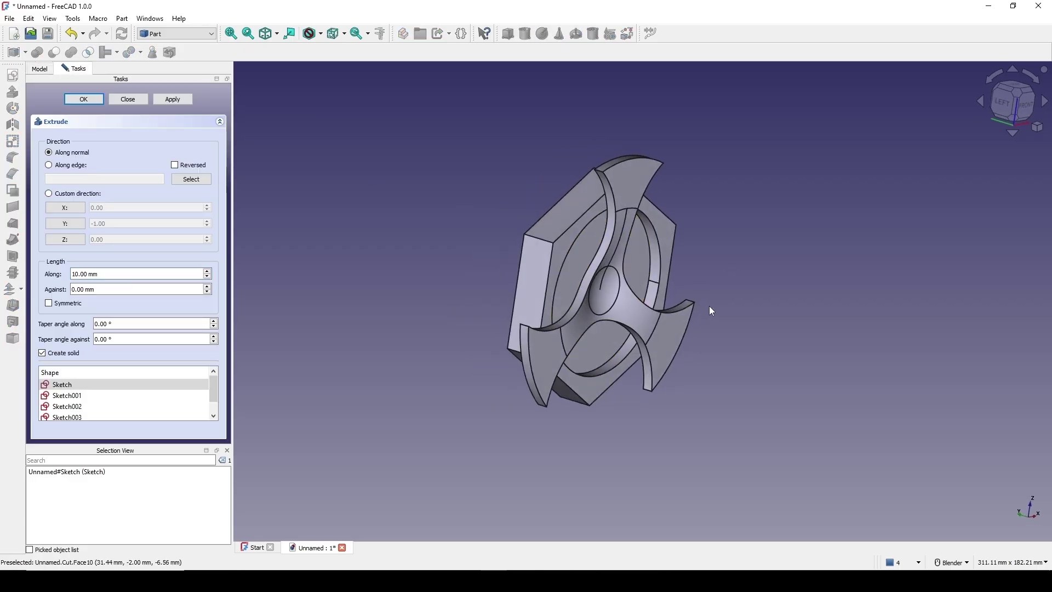
click(70, 224)
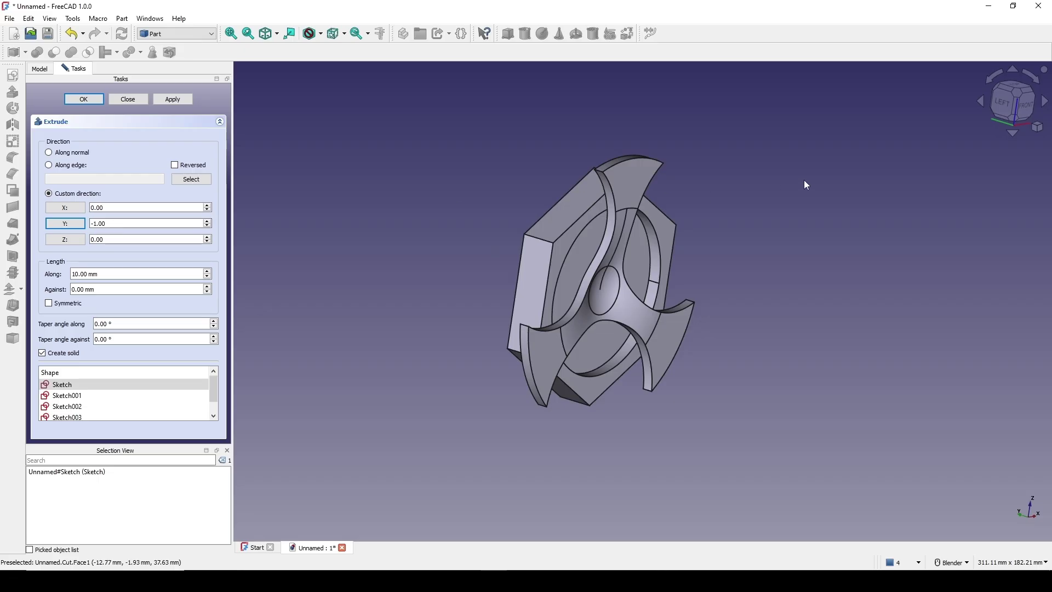
drag(94, 273, 55, 277)
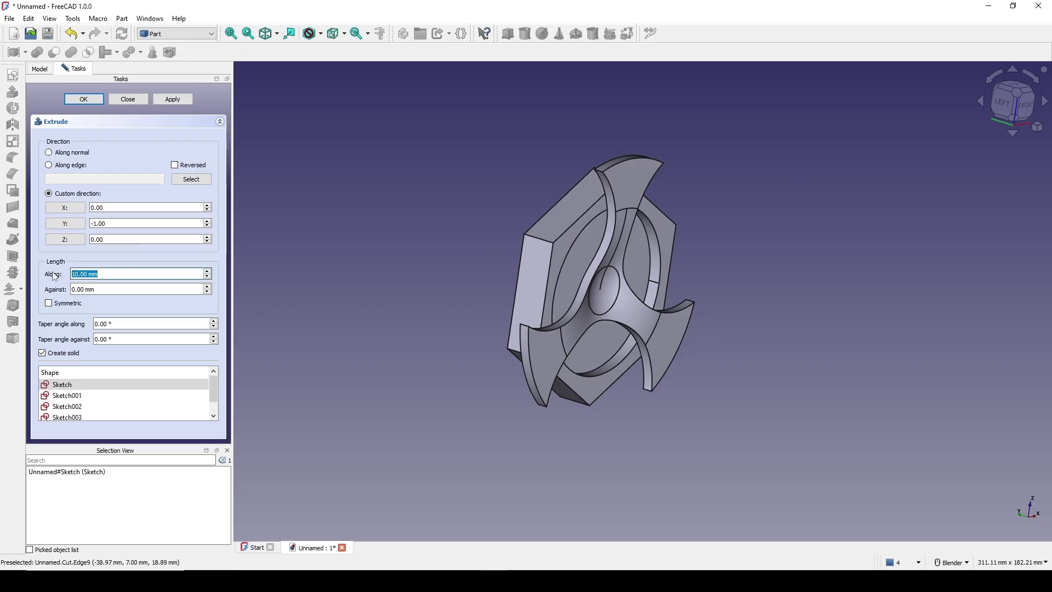
text(20)
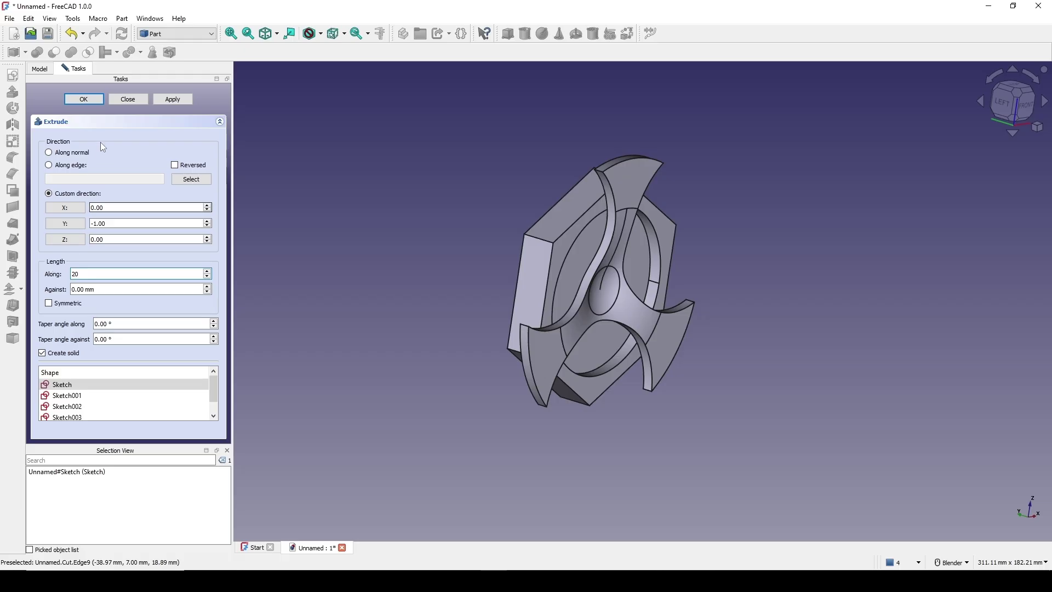
click(94, 101)
- Orbit around the new prism, picking its face and Cut001 in the view
middle_drag(680, 350, 732, 322)
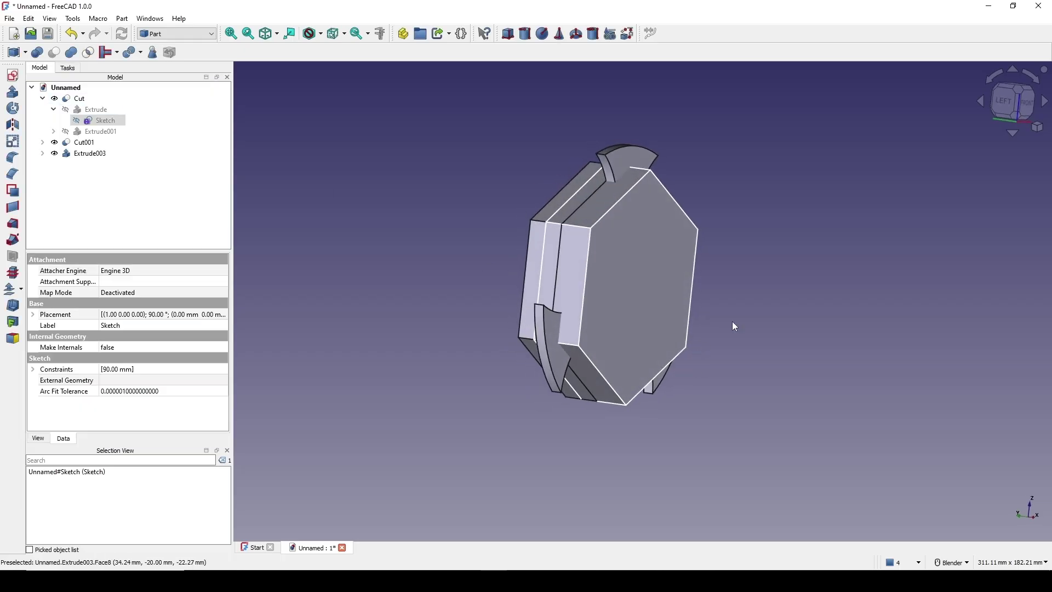
click(734, 321)
scroll(774, 289, up, 1)
mouse_move(776, 290)
middle_down()
mouse_move(688, 320)
mouse_move(596, 298)
mouse_move(652, 345)
middle_up()
click(597, 296)
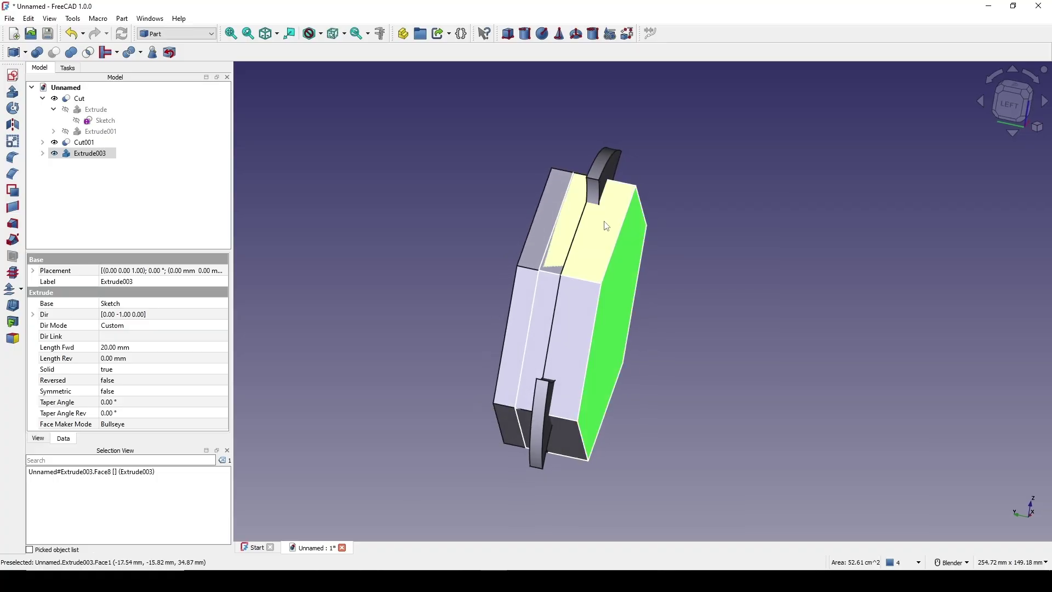
click(605, 176)
middle_drag(699, 385, 645, 352)
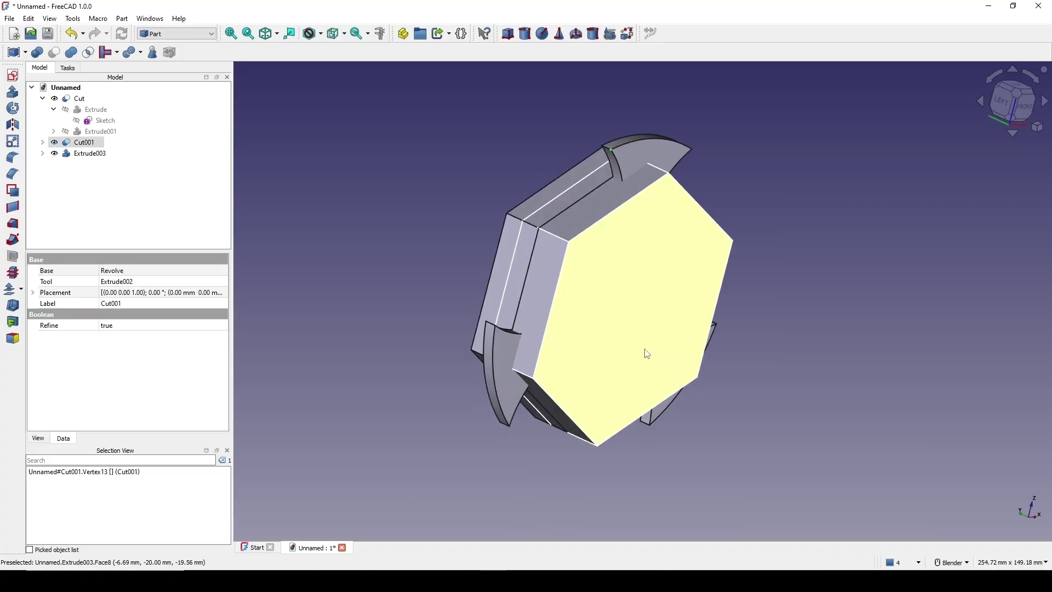
click(712, 245)
- Intersect Cut001 with Extrude003 into a Common solid and orbit to inspect it
click(79, 145)
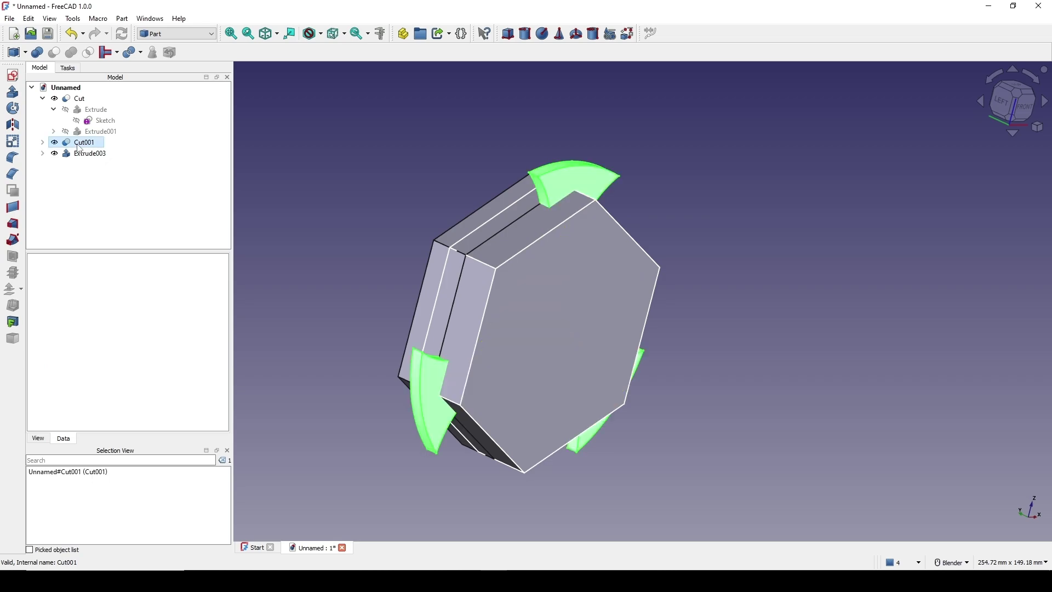
ctrl+click(80, 155)
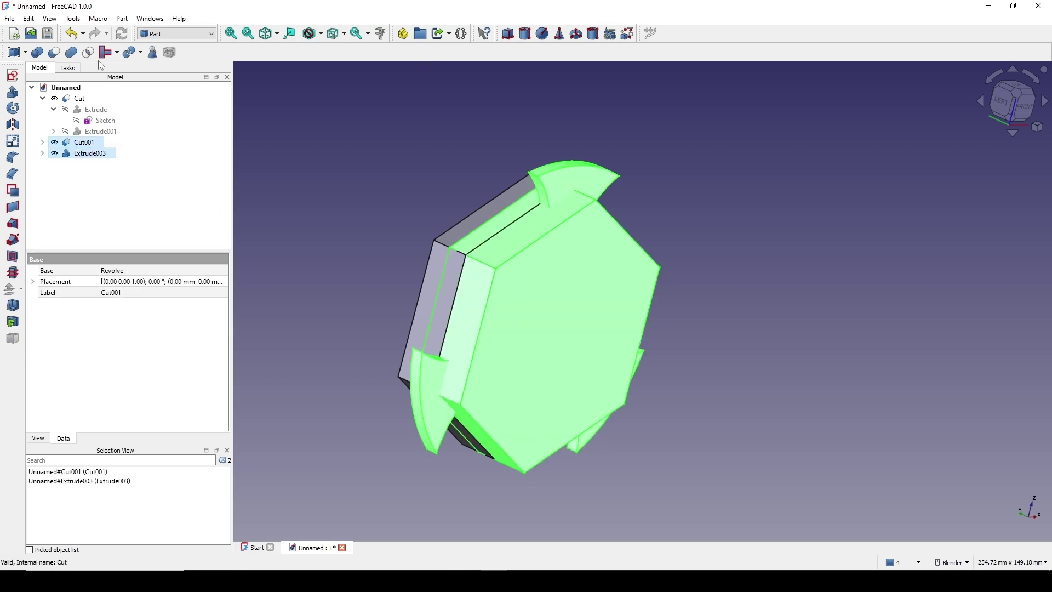
click(88, 52)
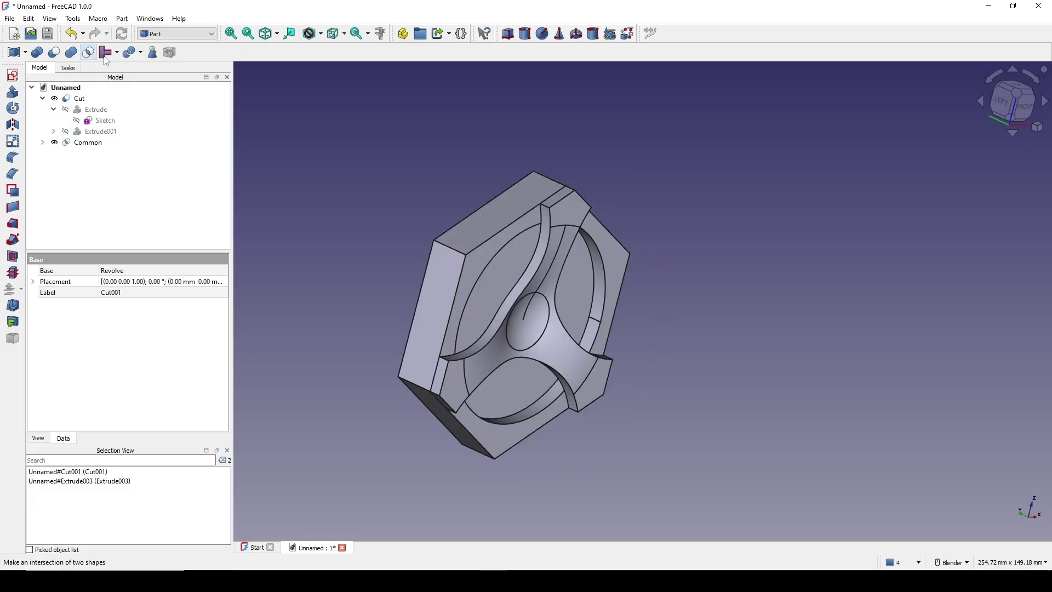
middle_drag(751, 212, 893, 275)
middle_drag(705, 244, 777, 286)
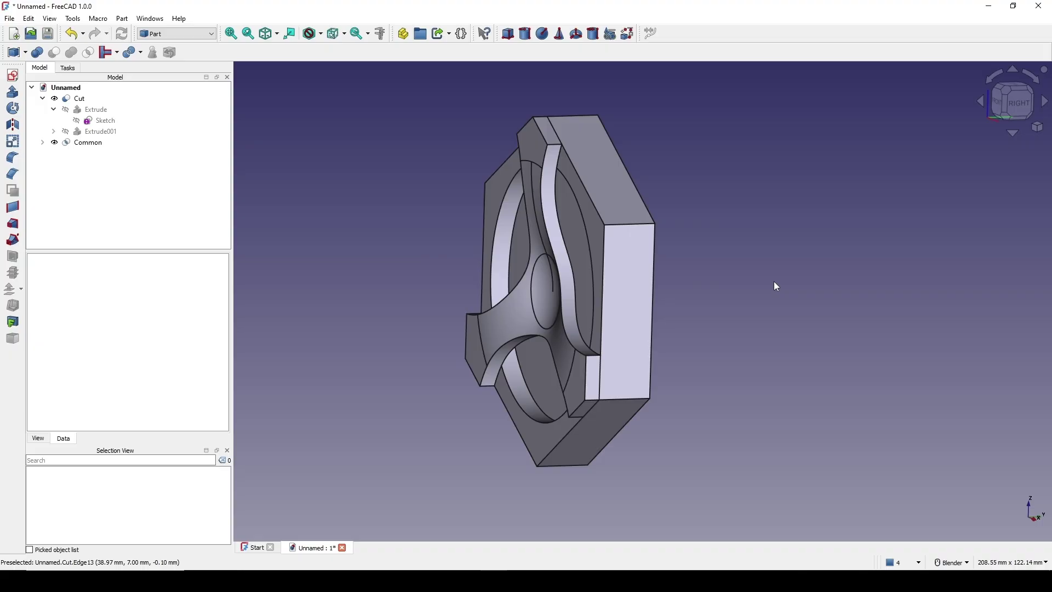
click(87, 142)
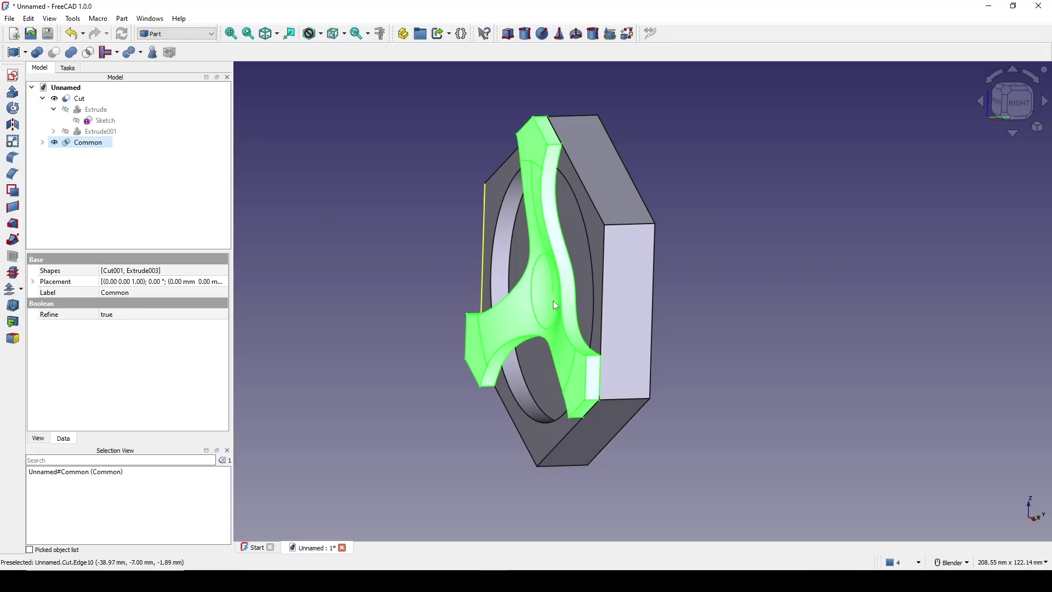
middle_drag(554, 301, 613, 329)
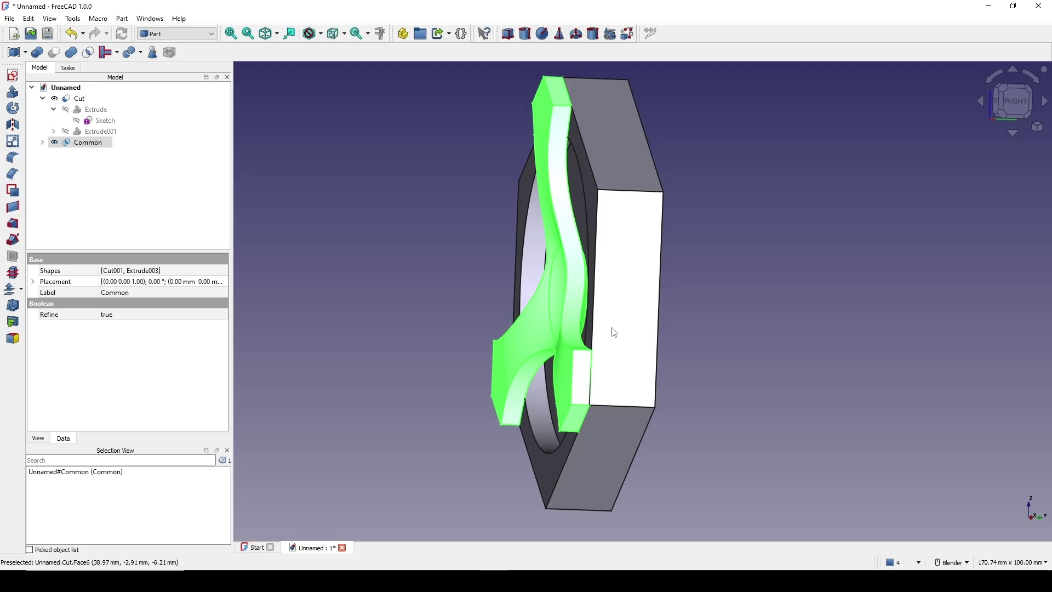
- Switch to the Draft workbench and set the Right view
click(170, 34)
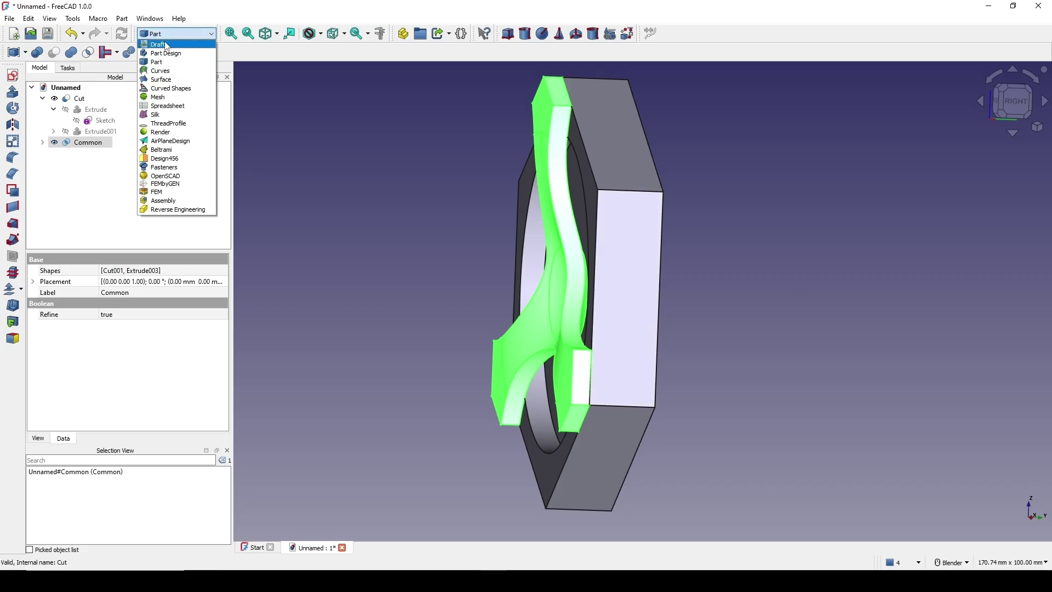
click(164, 43)
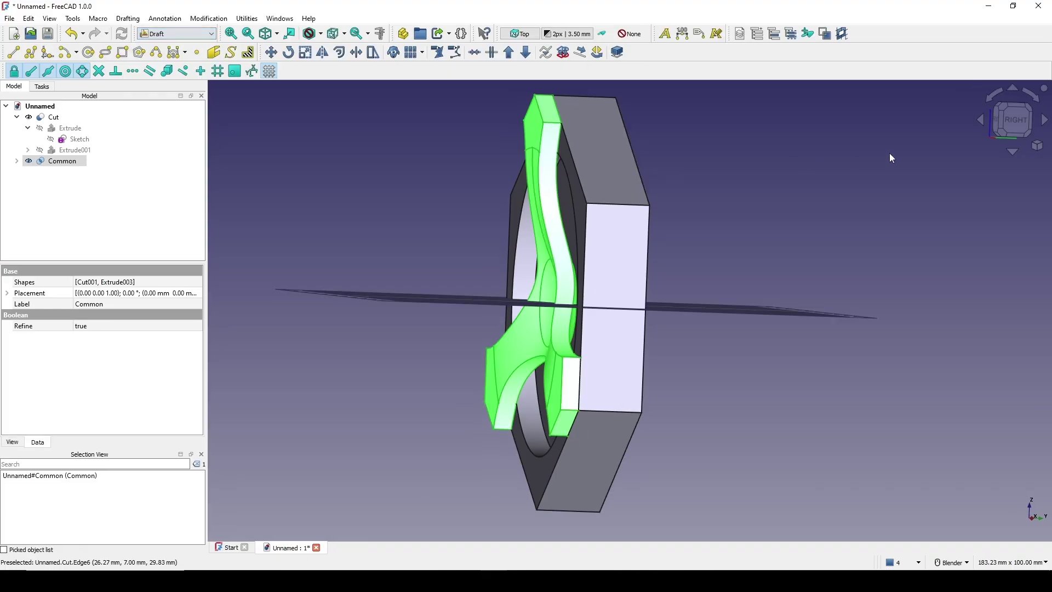
click(1015, 127)
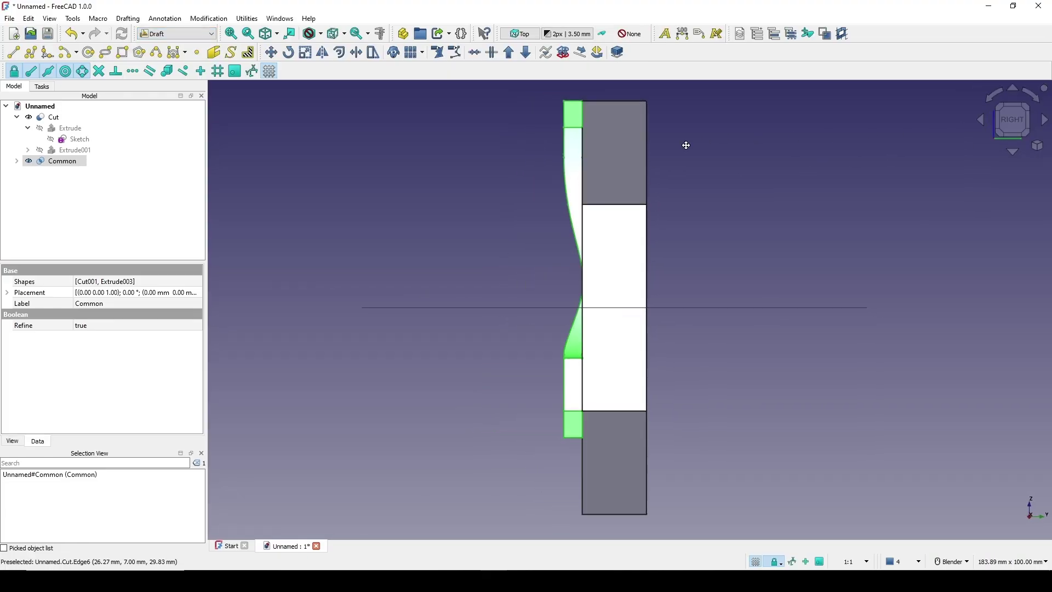
shift+middle_drag(685, 145, 636, 166)
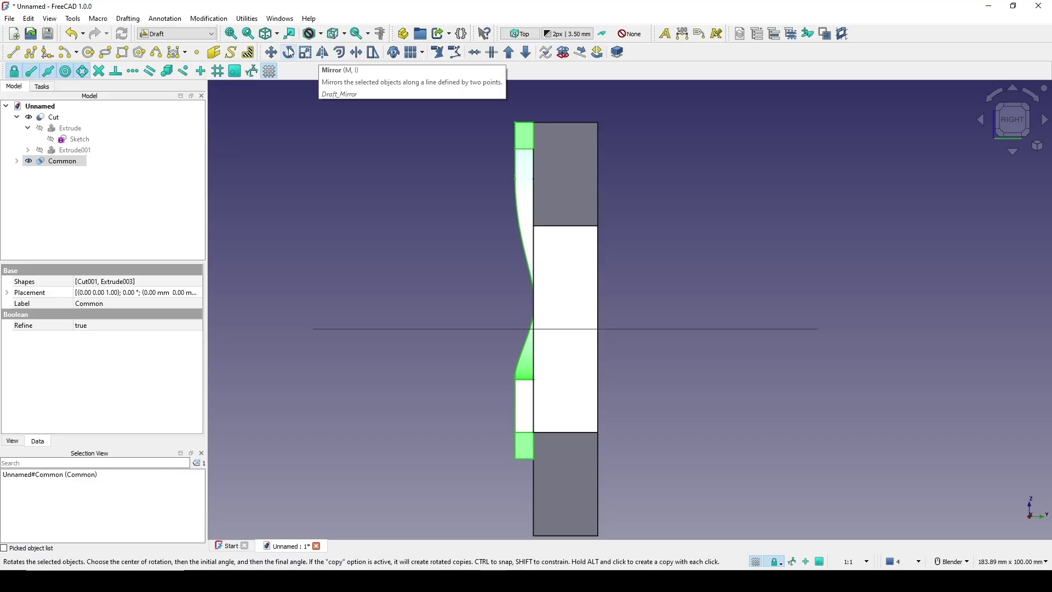
- Mirror Common across a line through the tile's top and bottom corners
click(323, 54)
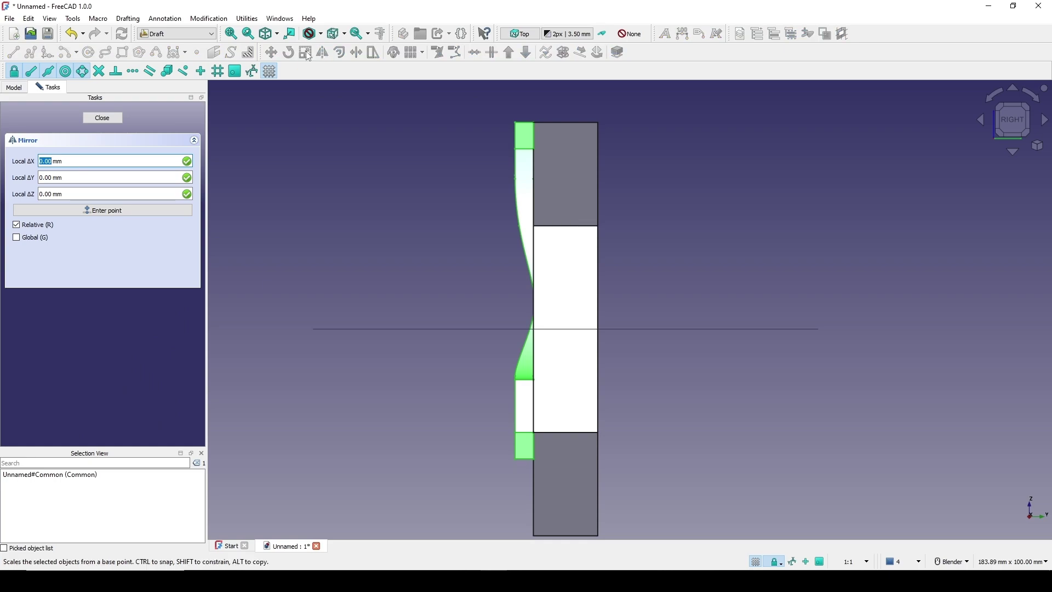
scroll(537, 108, up, 2)
scroll(543, 118, up, 3)
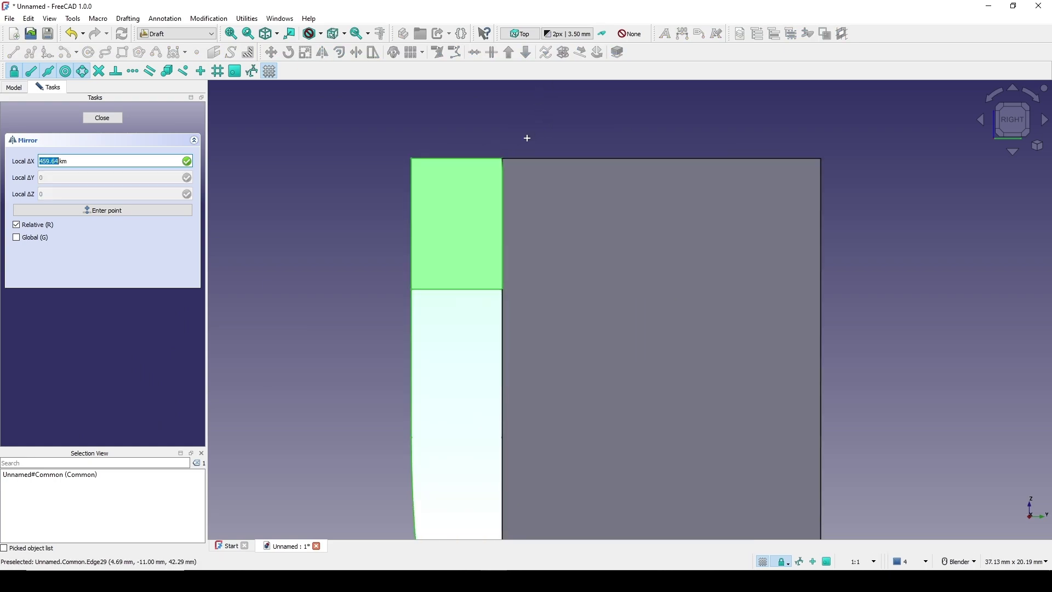
click(504, 161)
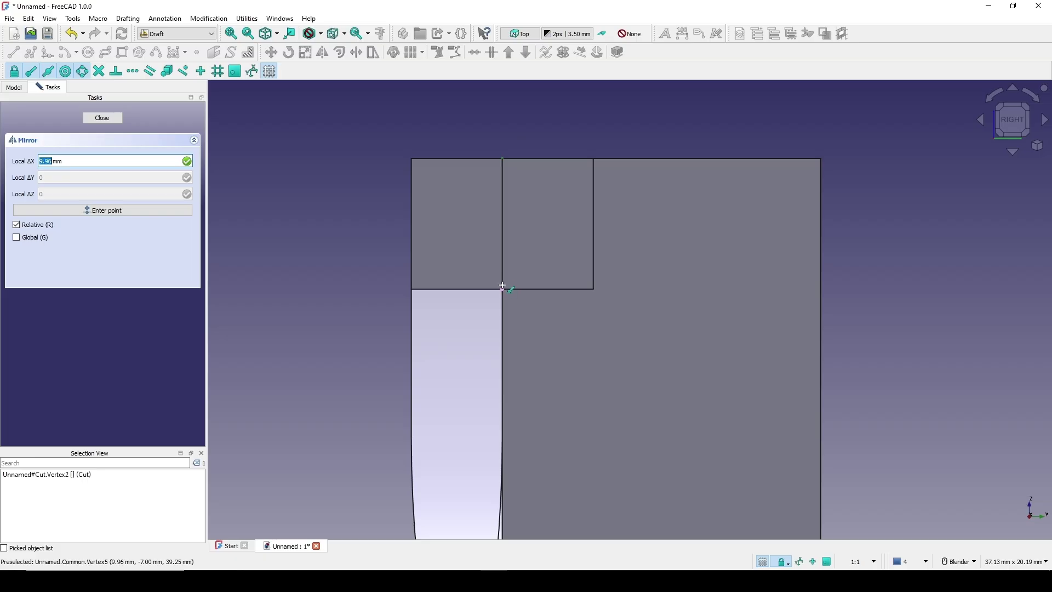
click(503, 286)
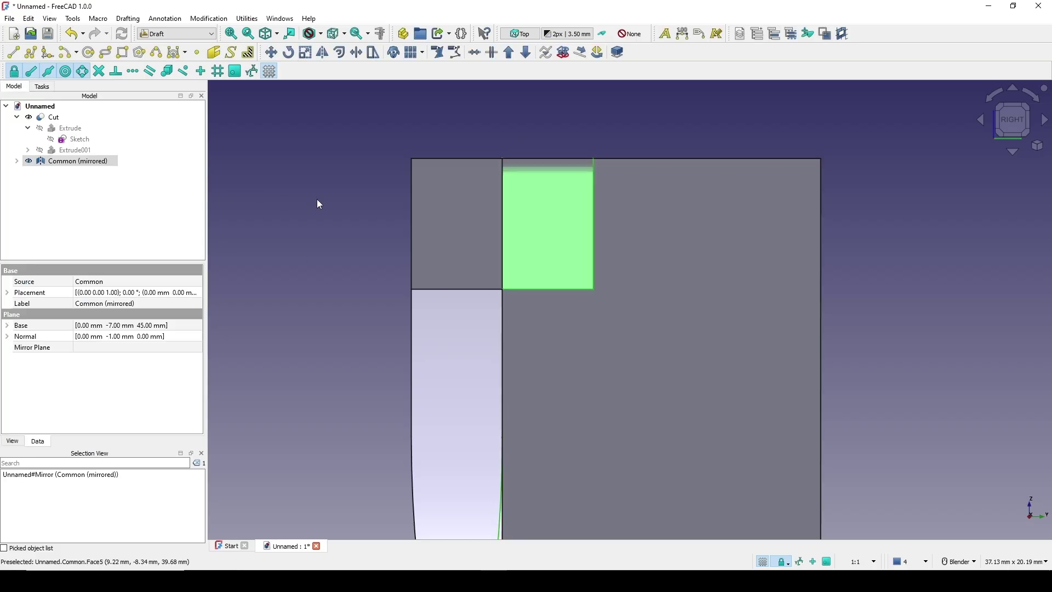
- Turn off the Draft grid and orbit to a front-on view of the tile
scroll(335, 214, down, 7)
middle_drag(342, 220, 482, 282)
shift+middle_drag(403, 282, 649, 278)
middle_drag(649, 278, 674, 274)
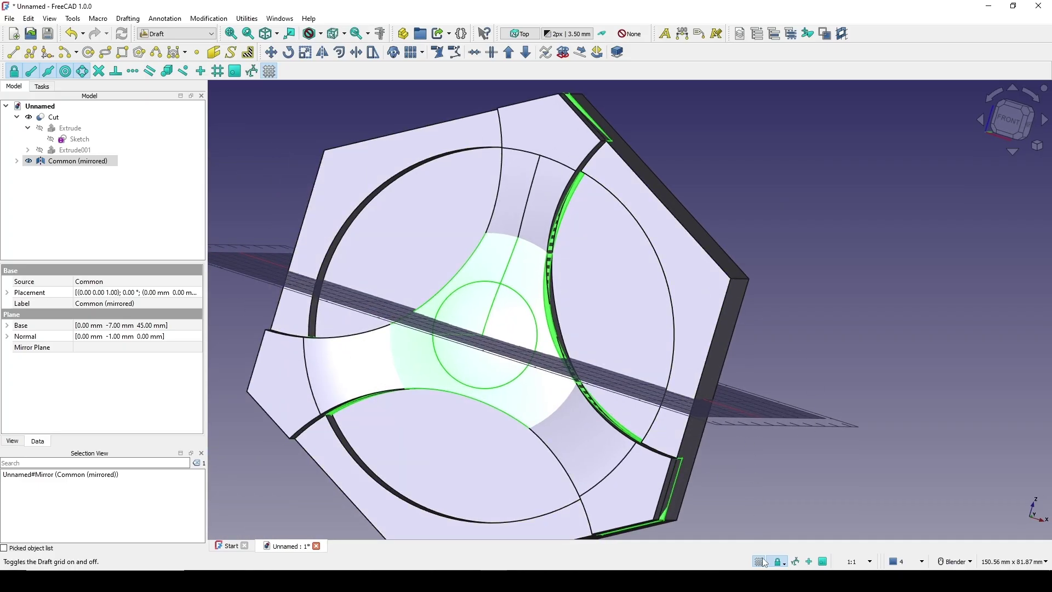
click(761, 562)
middle_drag(706, 483, 478, 356)
scroll(593, 331, down, 1)
middle_drag(691, 243, 619, 222)
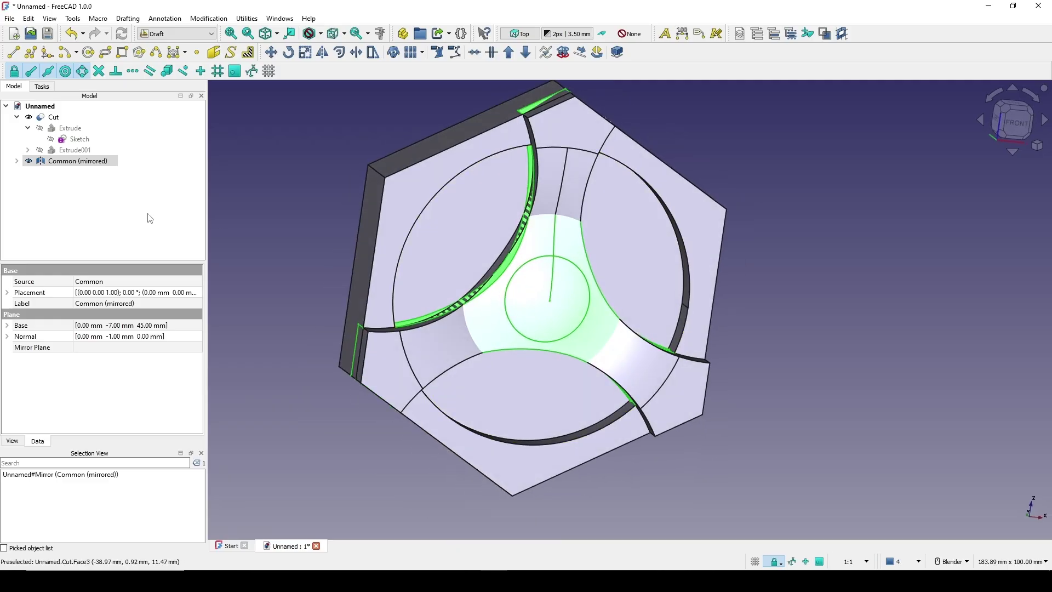
- Rotate Common (mirrored) by -60° with Transform so its arms interleave
right_click(74, 163)
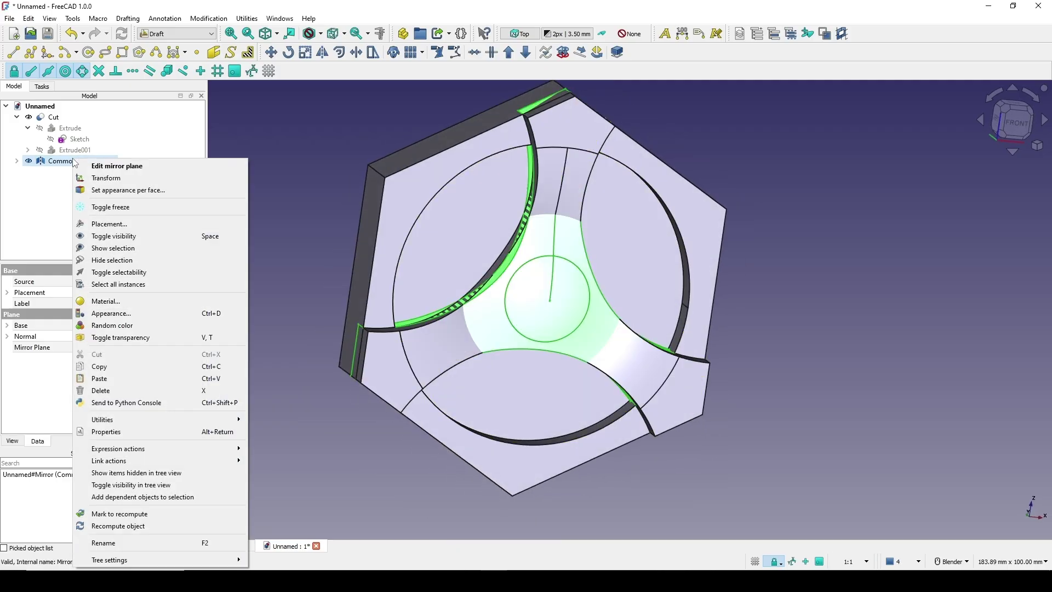
click(120, 179)
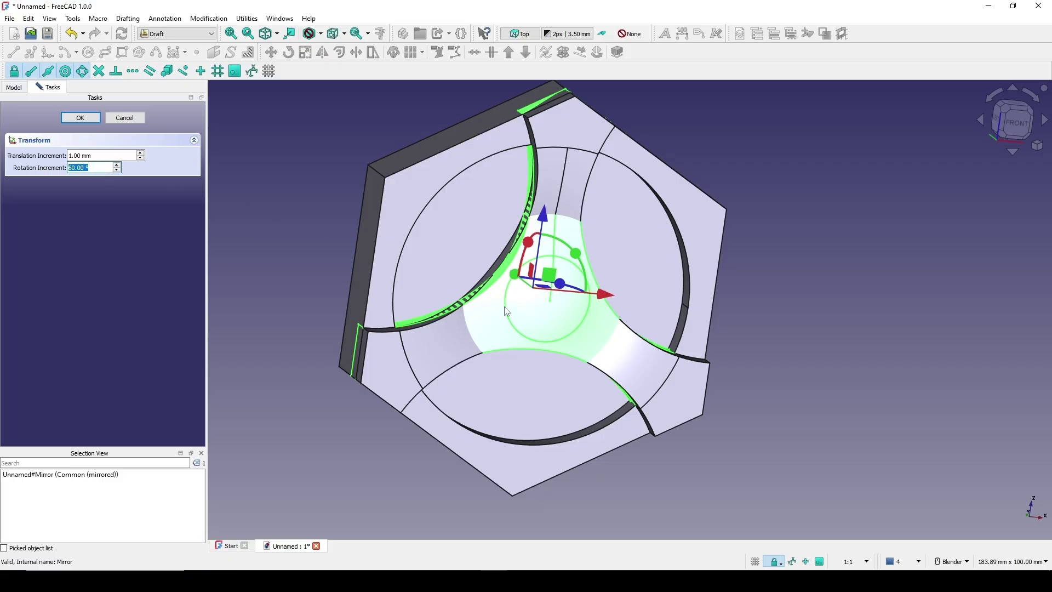
middle_drag(506, 311, 473, 327)
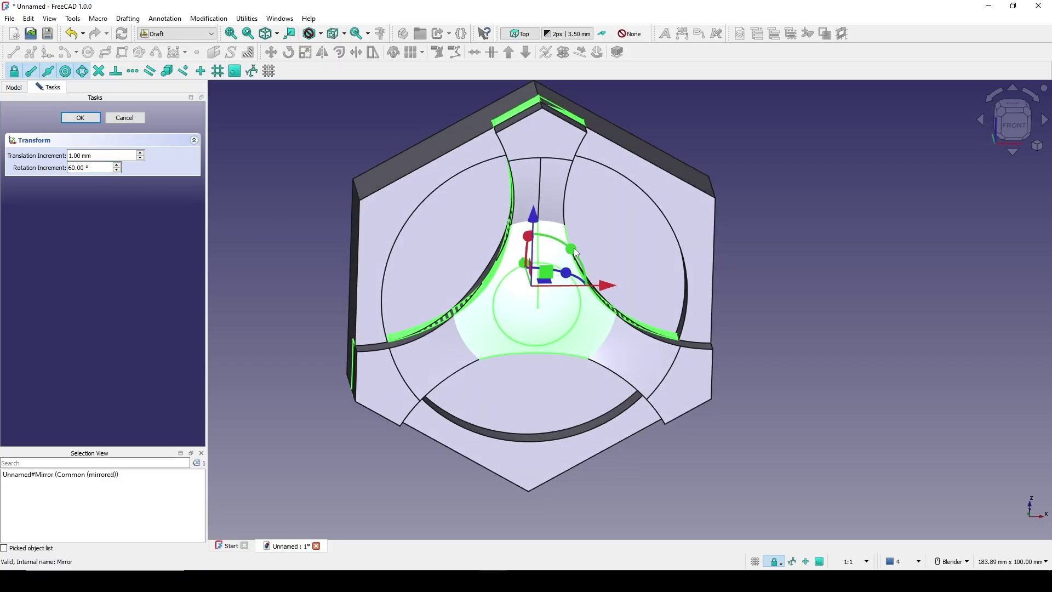
drag(575, 252, 502, 248)
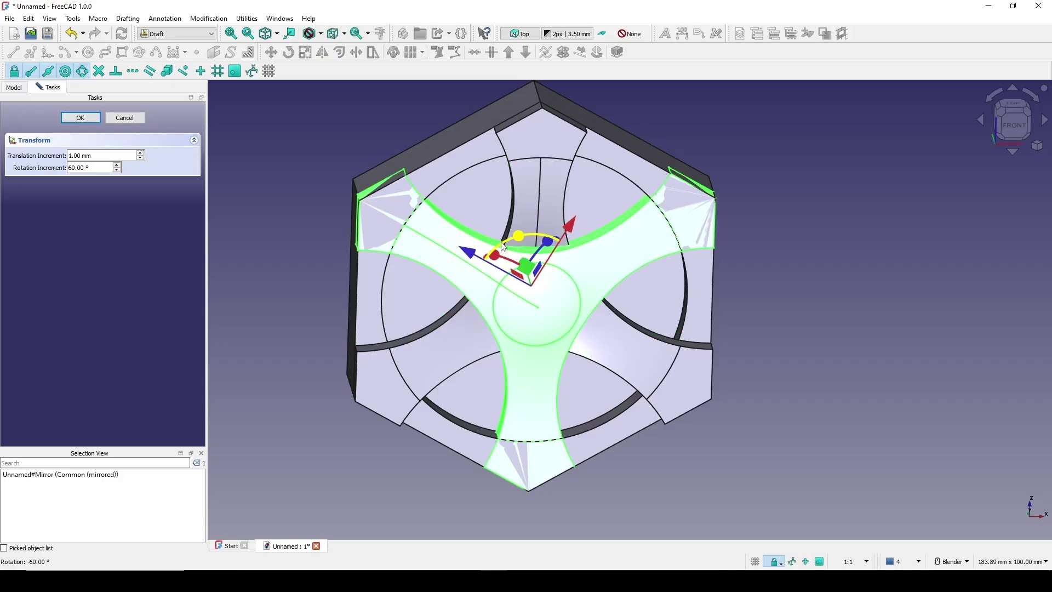
middle_drag(503, 247, 658, 275)
click(89, 119)
click(832, 216)
scroll(664, 275, up, 1)
- Orbit and zoom to inspect the interwoven arms of the tile
shift+middle_drag(753, 298, 693, 295)
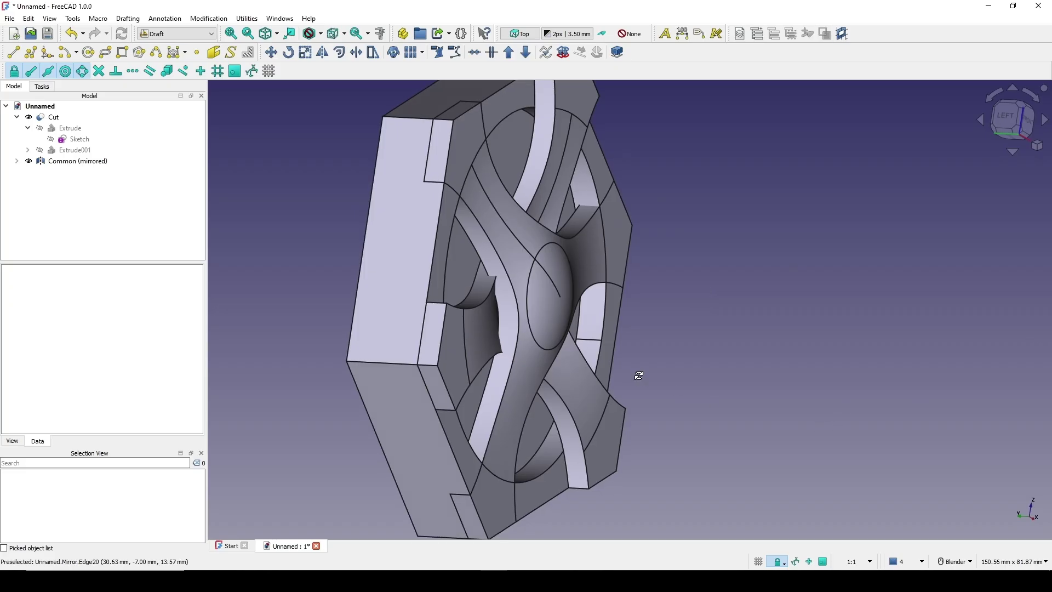
scroll(639, 375, up, 4)
scroll(533, 238, up, 1)
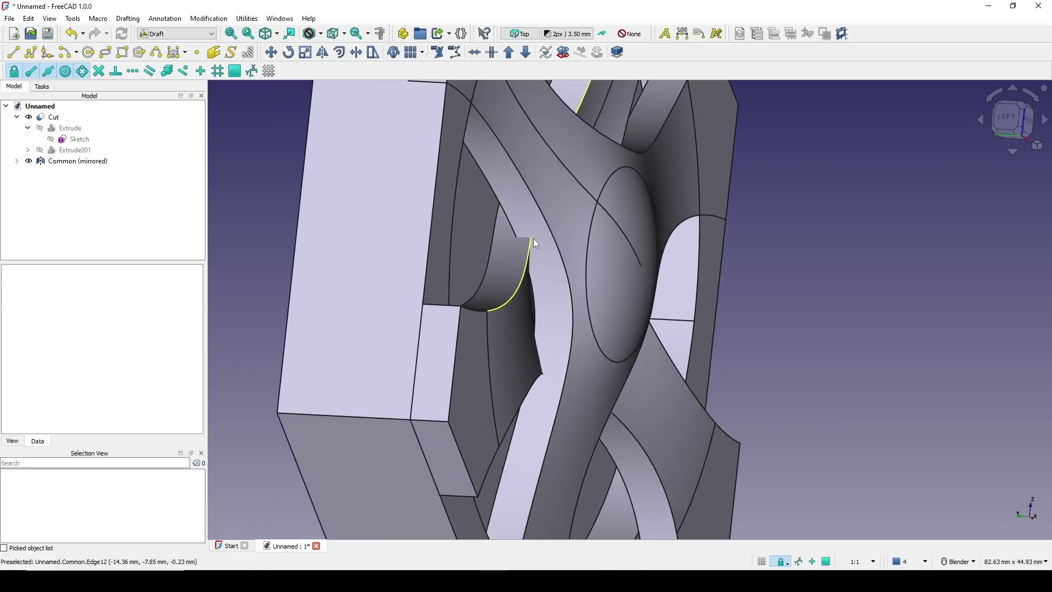
mouse_move(538, 260)
middle_down()
mouse_move(544, 293)
mouse_move(555, 297)
mouse_move(545, 261)
mouse_move(547, 274)
middle_up()
scroll(555, 296, up, 1)
scroll(553, 291, up, 2)
scroll(553, 304, down, 2)
scroll(546, 275, down, 2)
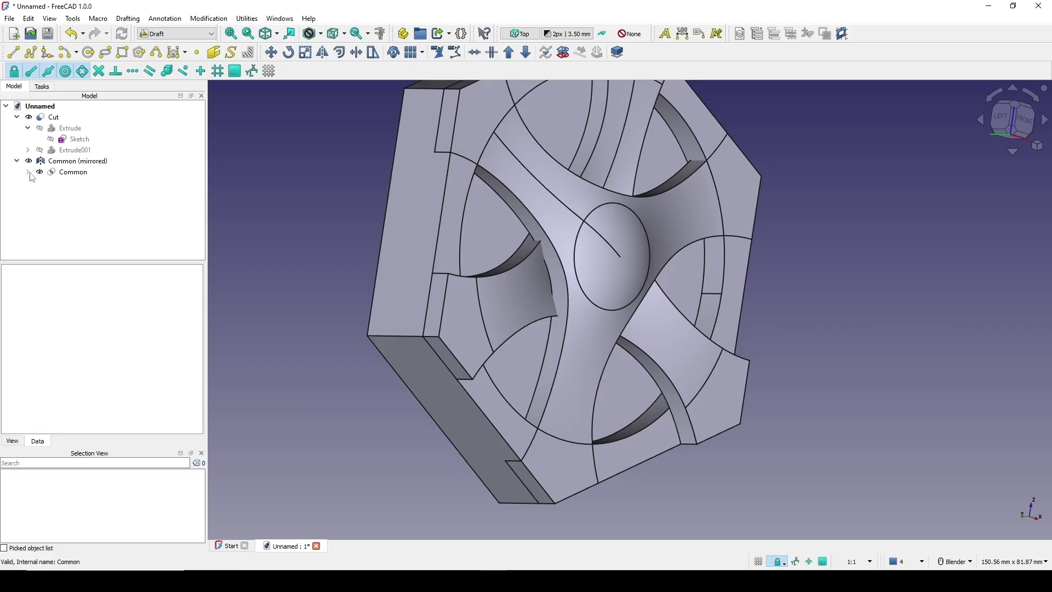
- Expand Common, Cut001 and Revolve in the tree to reveal Sketch002
click(29, 173)
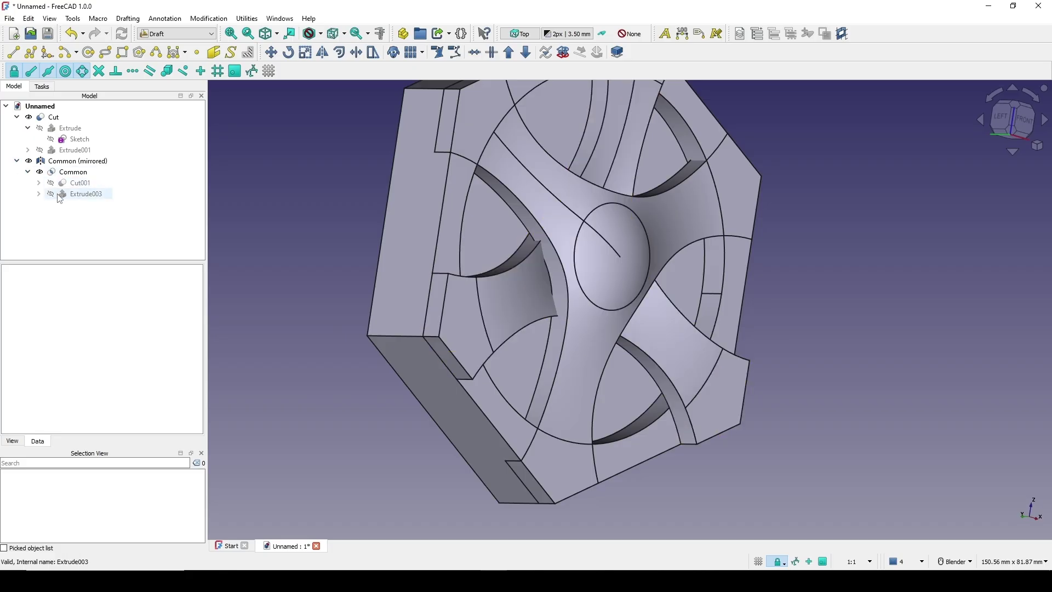
click(39, 183)
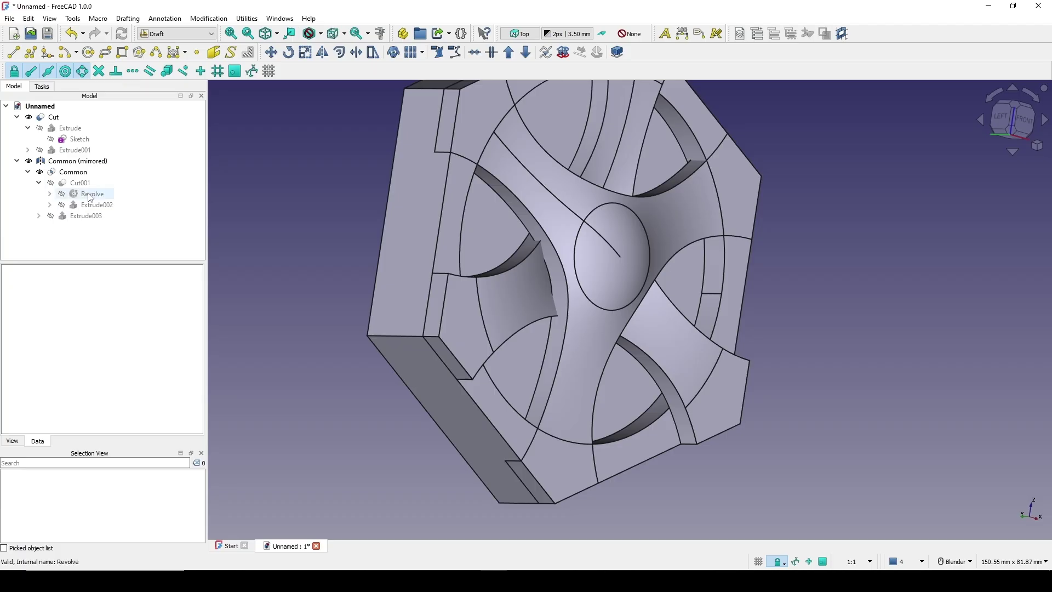
click(51, 195)
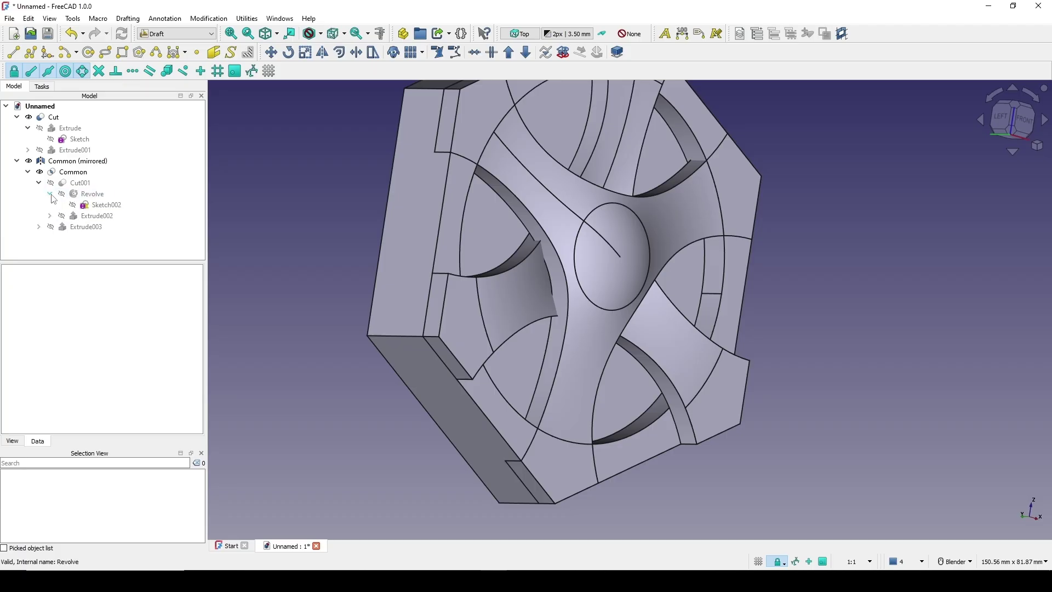
- Change Sketch002's 4 mm spacing dimension to 2 mm
double_click(110, 209)
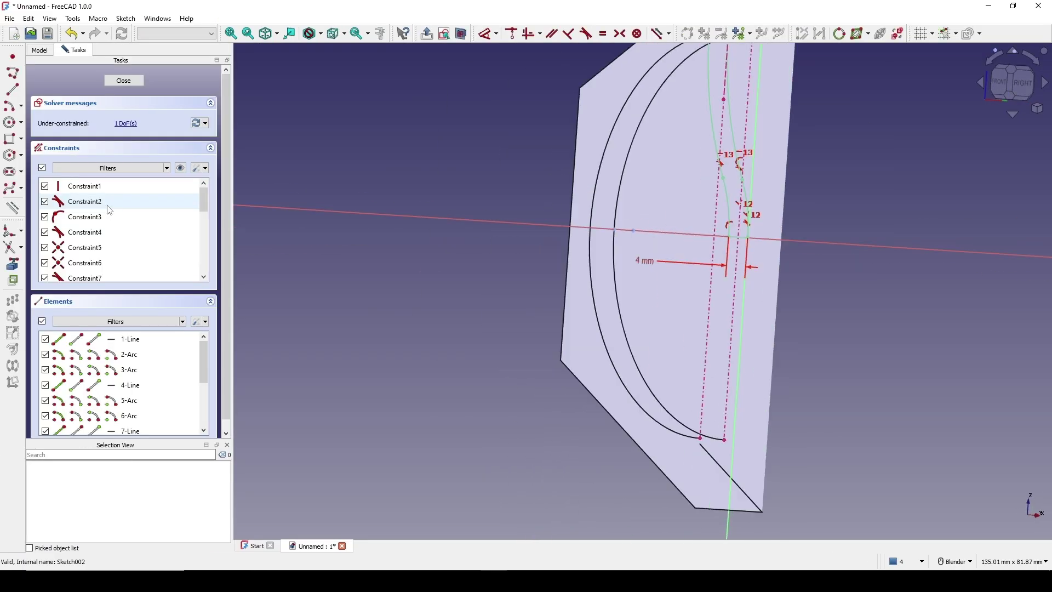
shift+middle_drag(746, 259, 585, 376)
scroll(585, 376, down, 2)
mouse_move(616, 343)
shift+middle_down()
mouse_move(604, 319)
mouse_move(609, 362)
shift+middle_up()
scroll(604, 318, up, 1)
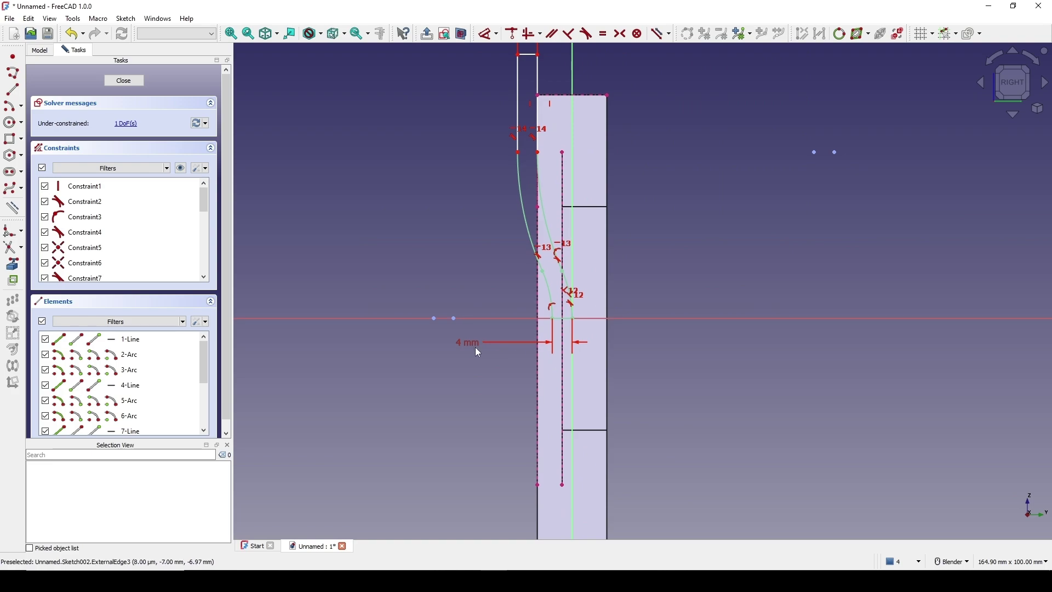
double_click(463, 343)
text(2)
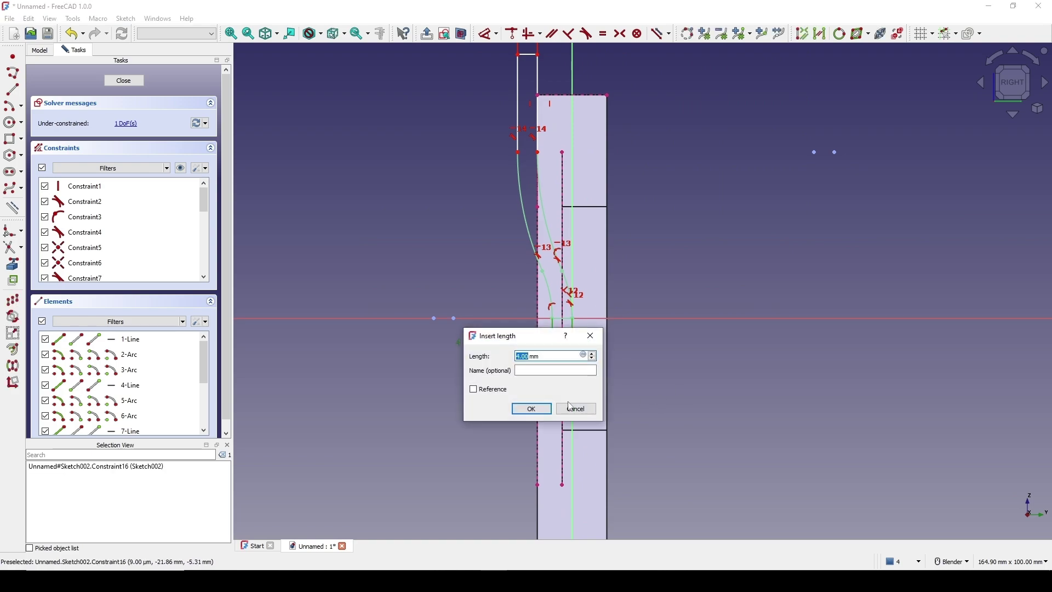
click(532, 410)
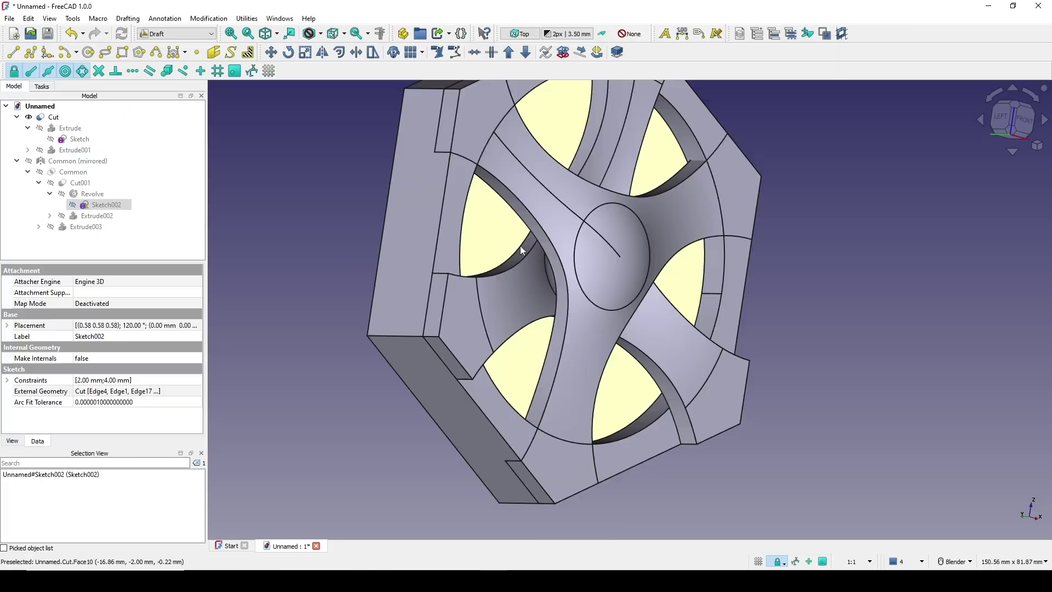
- Orbit to a front-facing view of the recomputed woven tile
mouse_move(522, 251)
middle_down()
mouse_move(657, 328)
mouse_move(747, 327)
middle_up()
click(786, 288)
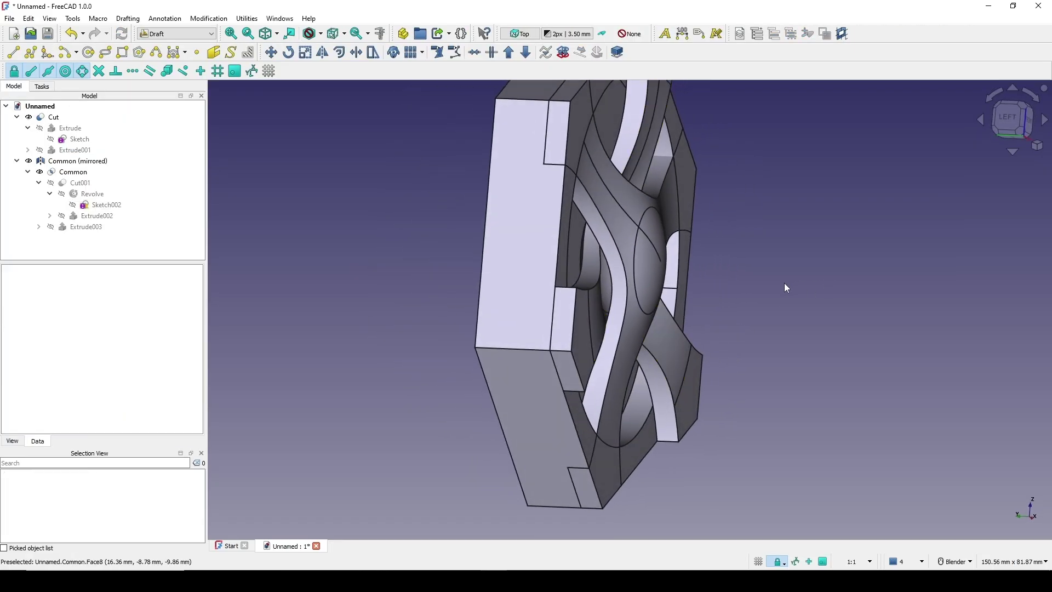
middle_drag(787, 288, 765, 305)
scroll(524, 324, down, 5)
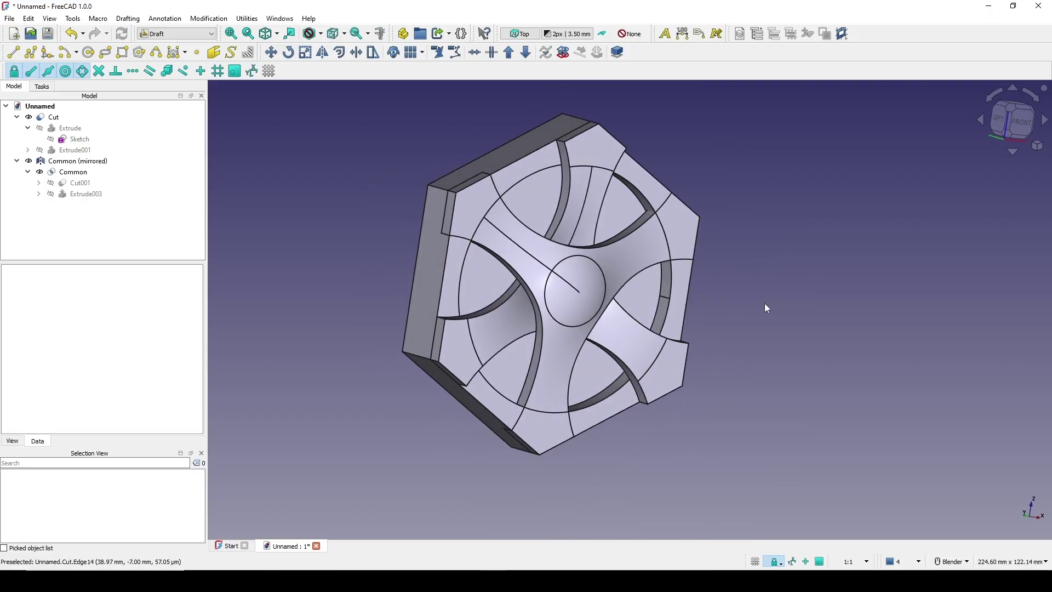
- In the Part workbench, fuse Cut, Common (mirrored) and Common into one solid
click(201, 41)
click(165, 52)
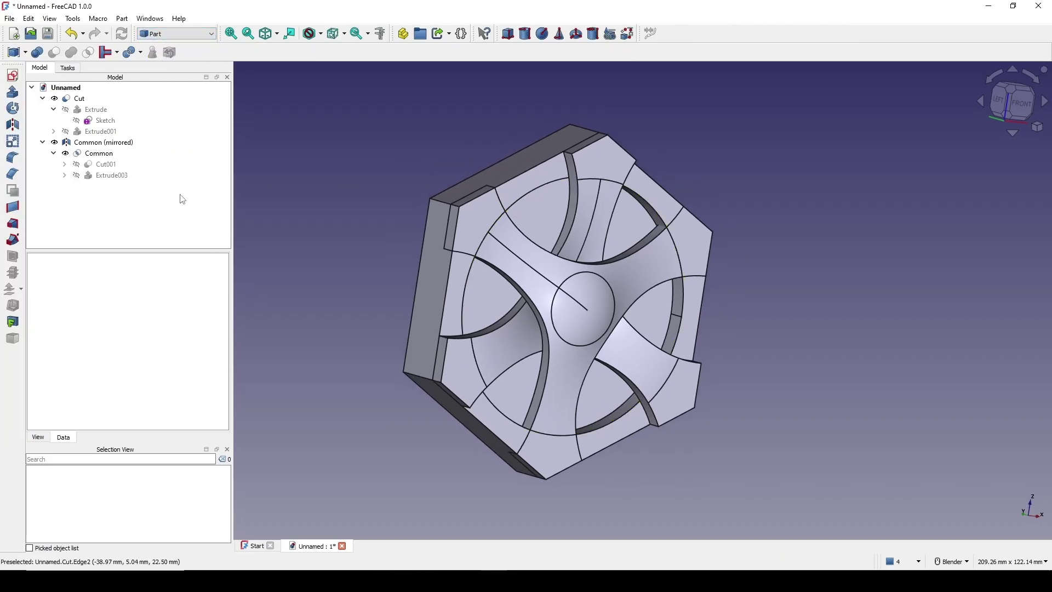
click(83, 99)
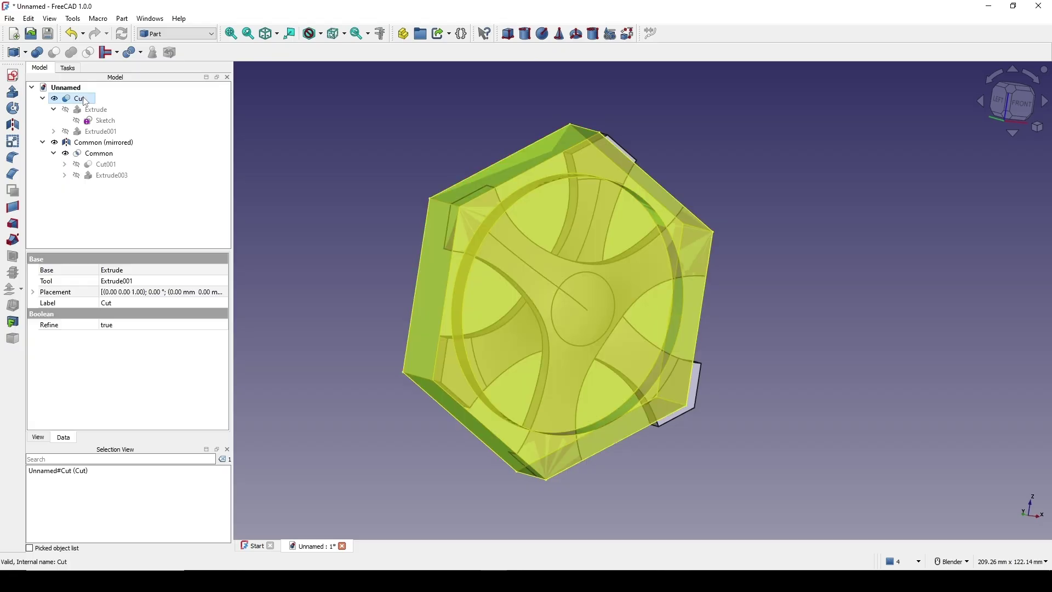
ctrl+click(106, 145)
ctrl+click(101, 154)
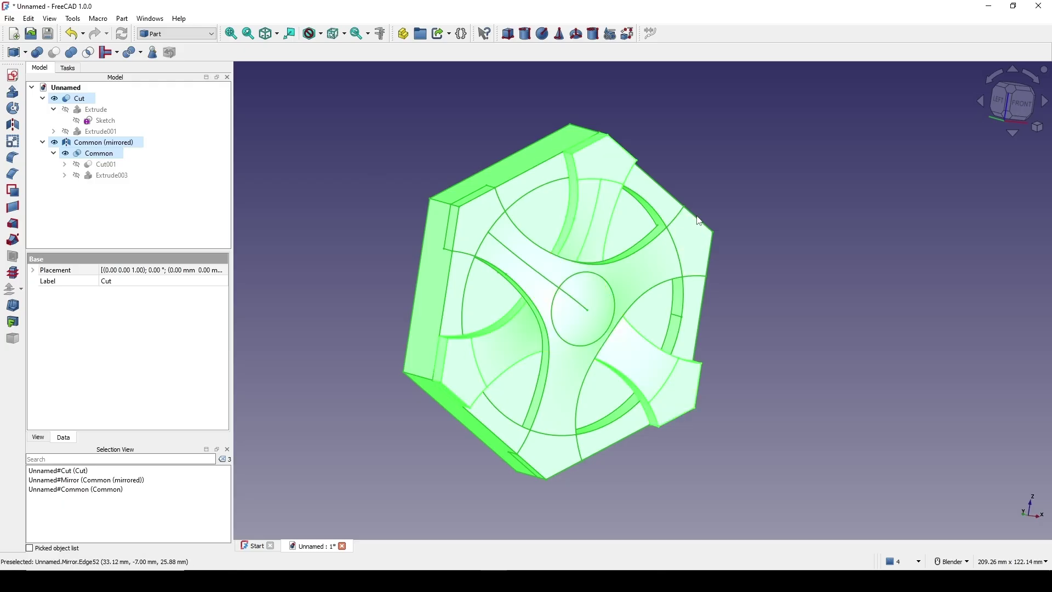
click(75, 55)
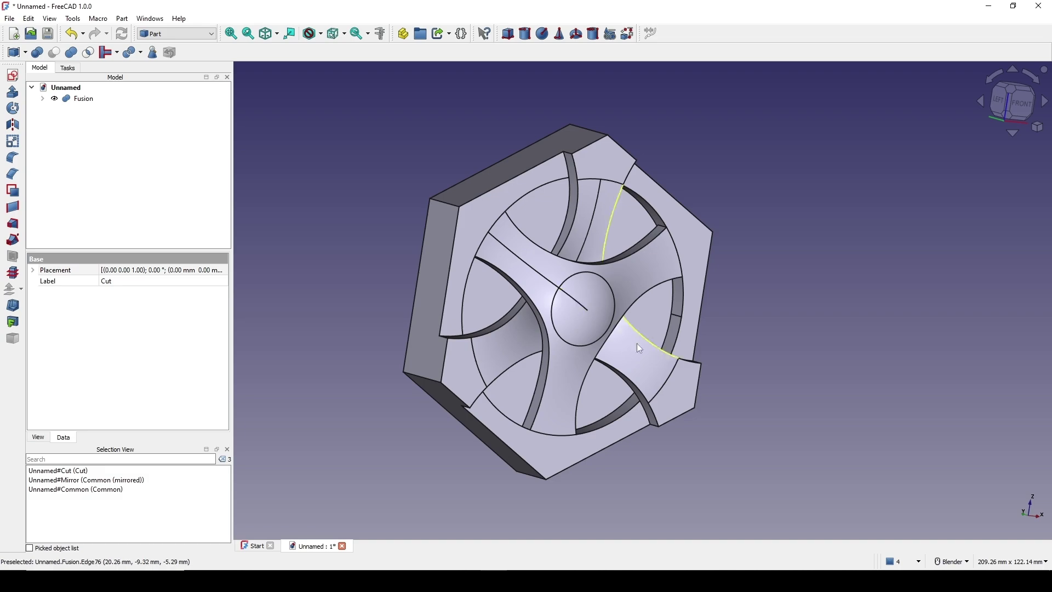
middle_drag(636, 344, 729, 325)
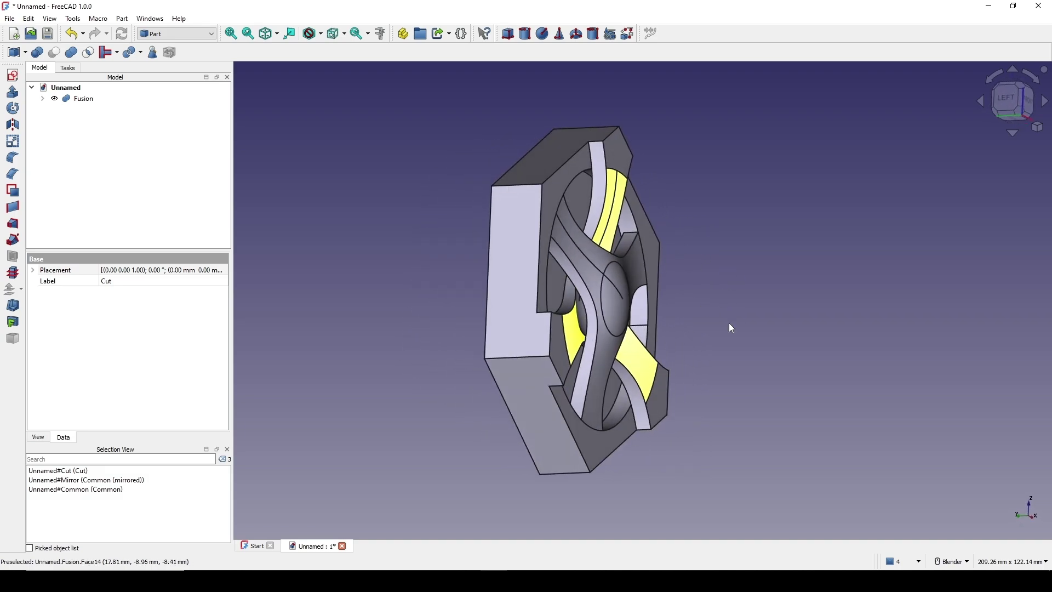
click(706, 274)
- Turn the tile nearly face-on and frame a screen capture region around it
key(1)
middle_drag(651, 295, 616, 298)
middle_drag(667, 264, 658, 303)
shift+middle_drag(722, 328, 673, 324)
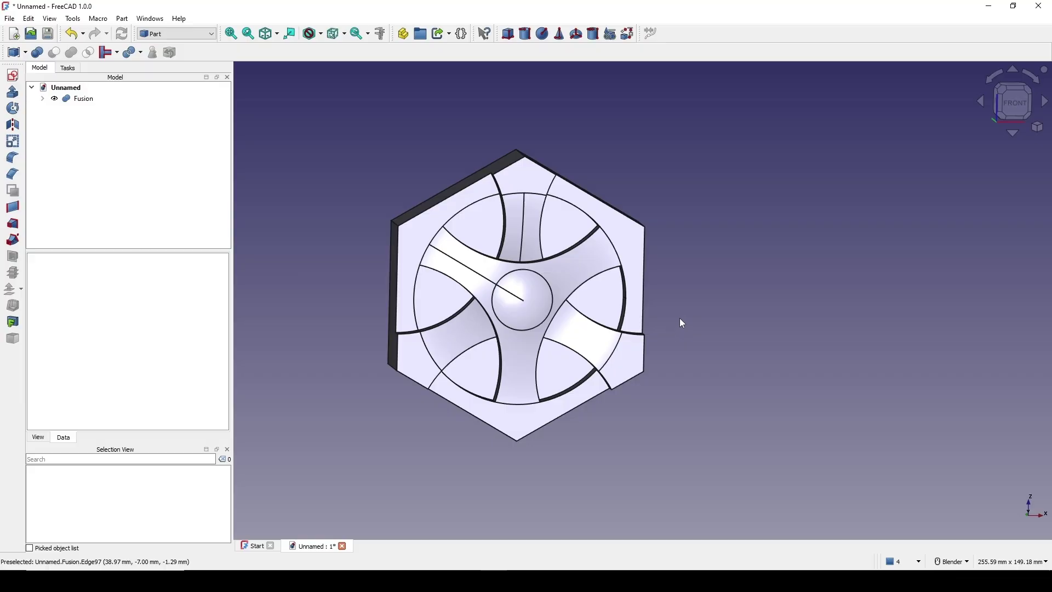
key(Print)
drag(295, 96, 943, 499)
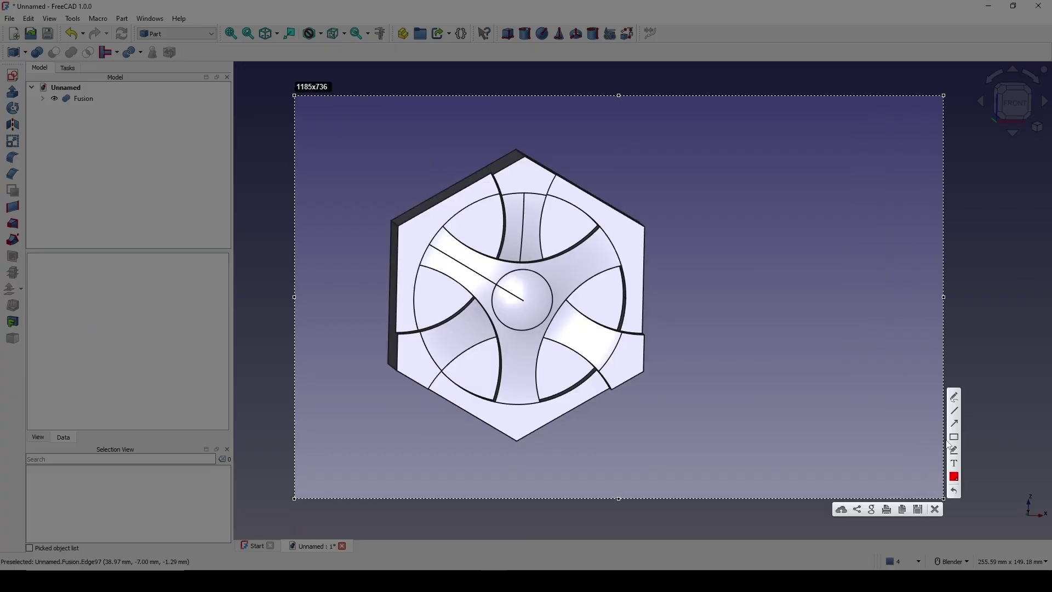
- Draw red guide lines for a neighbouring hexagon, then close the capture and zoom out
click(953, 409)
mouse_move(651, 228)
mouse_down()
mouse_move(731, 162)
mouse_move(801, 215)
mouse_move(797, 339)
mouse_move(742, 406)
mouse_move(650, 367)
mouse_up()
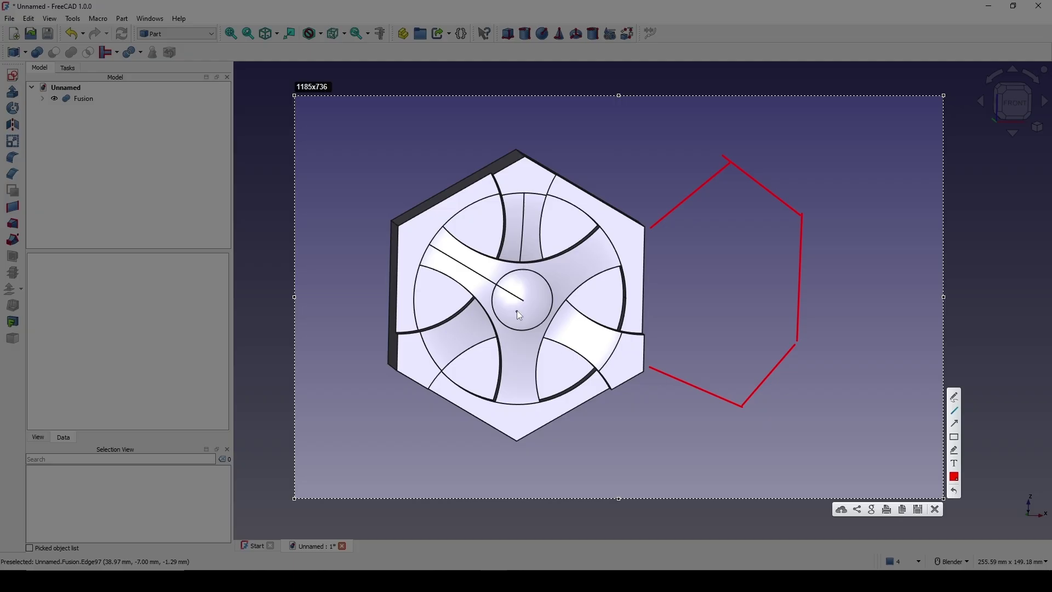
mouse_move(521, 302)
mouse_down()
mouse_move(770, 293)
mouse_move(749, 291)
mouse_up()
drag(758, 300, 660, 162)
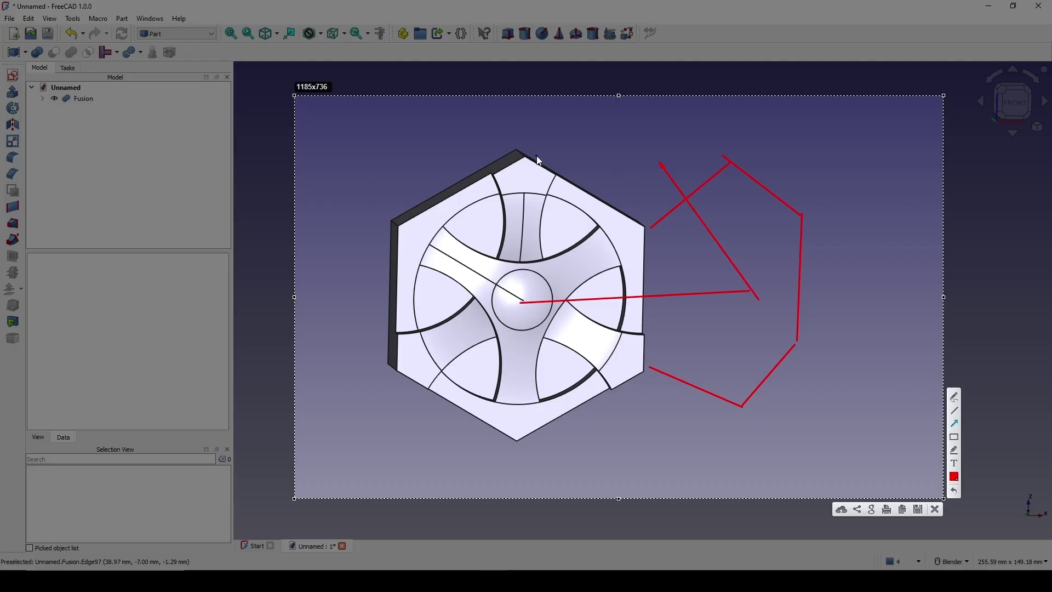
click(935, 506)
scroll(708, 246, down, 1)
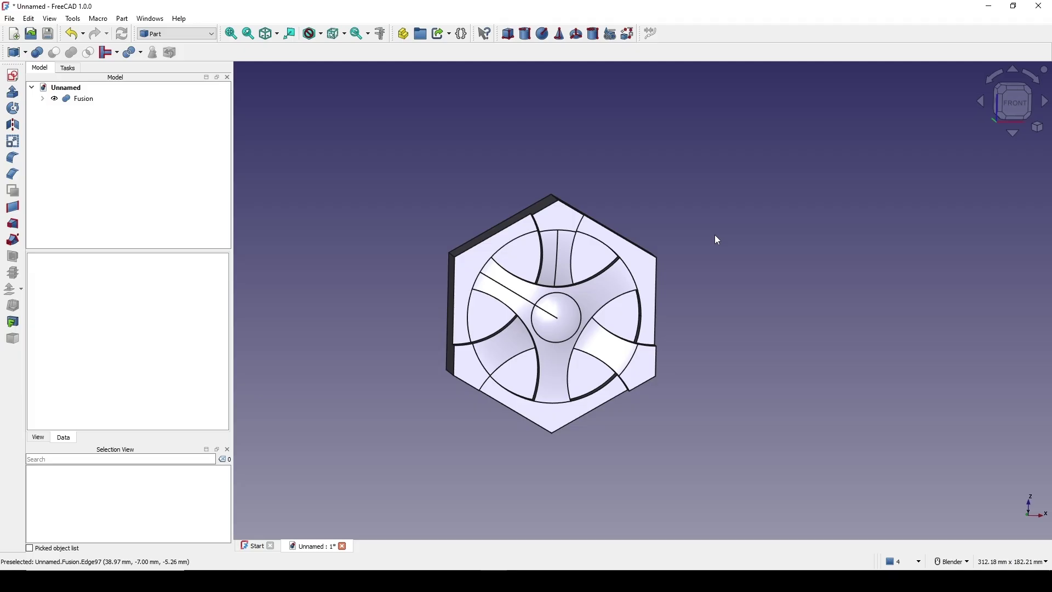
- Expand Fusion > Cut > Extrude in the tree and open the base hexagon Sketch for editing
click(43, 99)
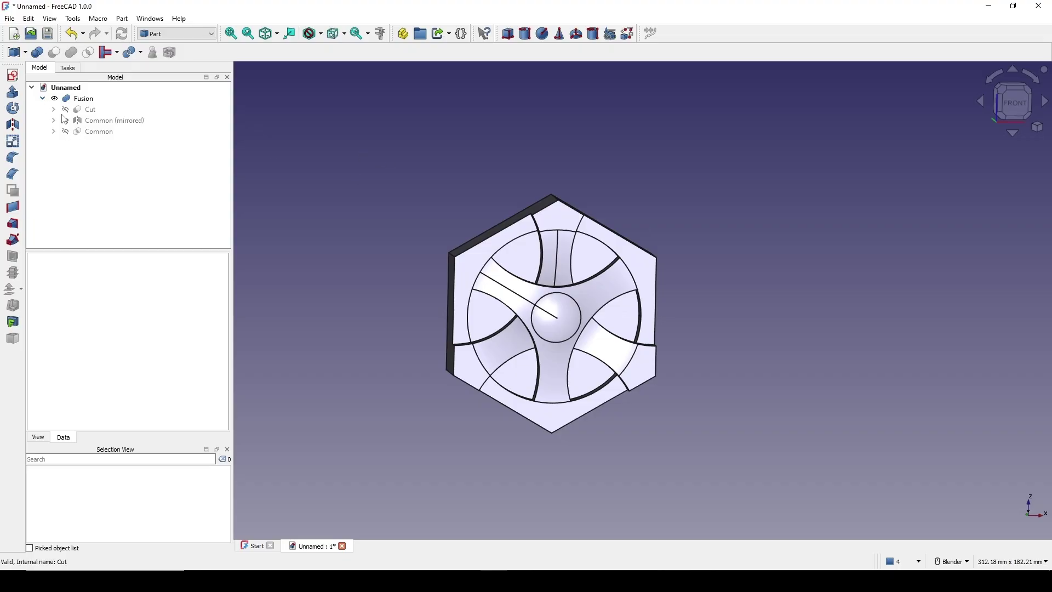
click(55, 110)
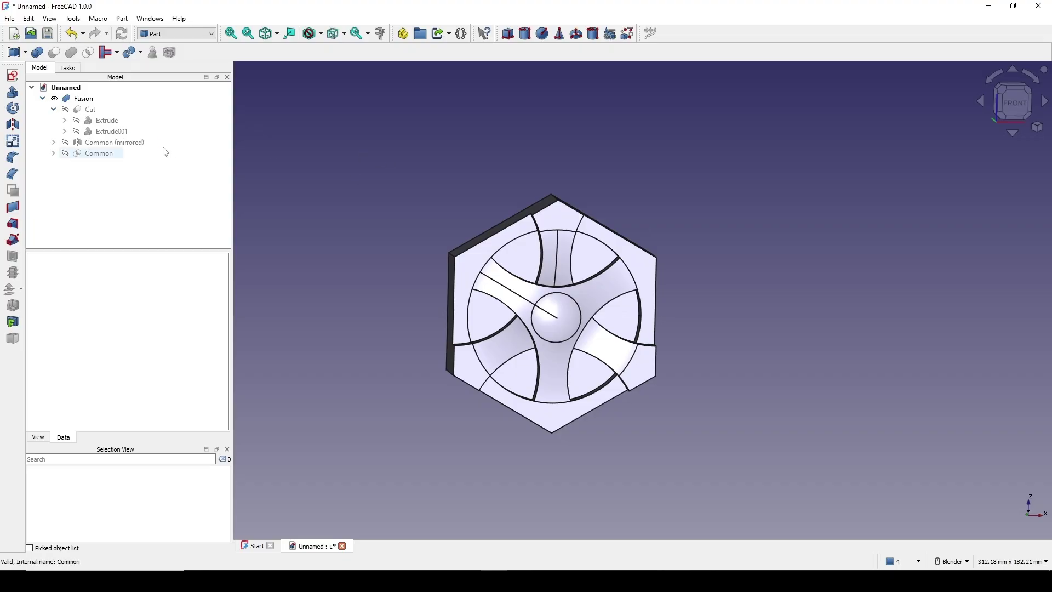
click(65, 122)
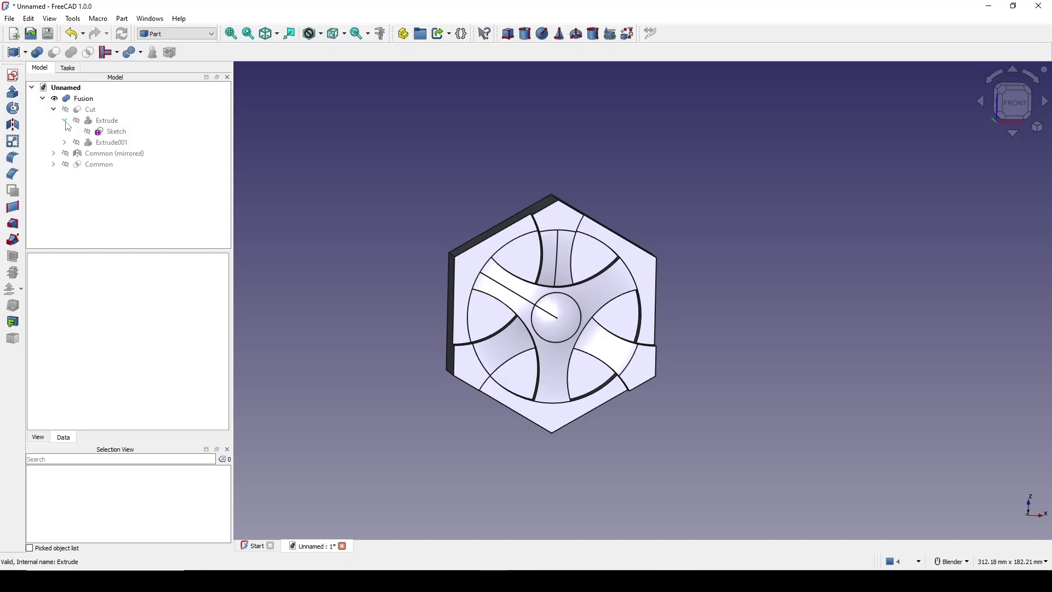
click(96, 135)
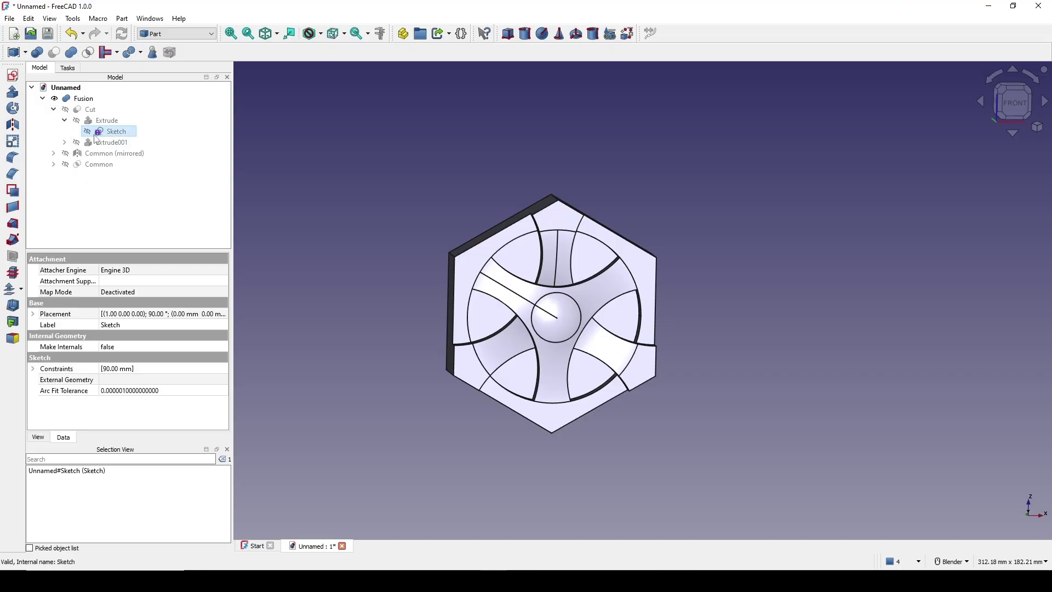
double_click(121, 136)
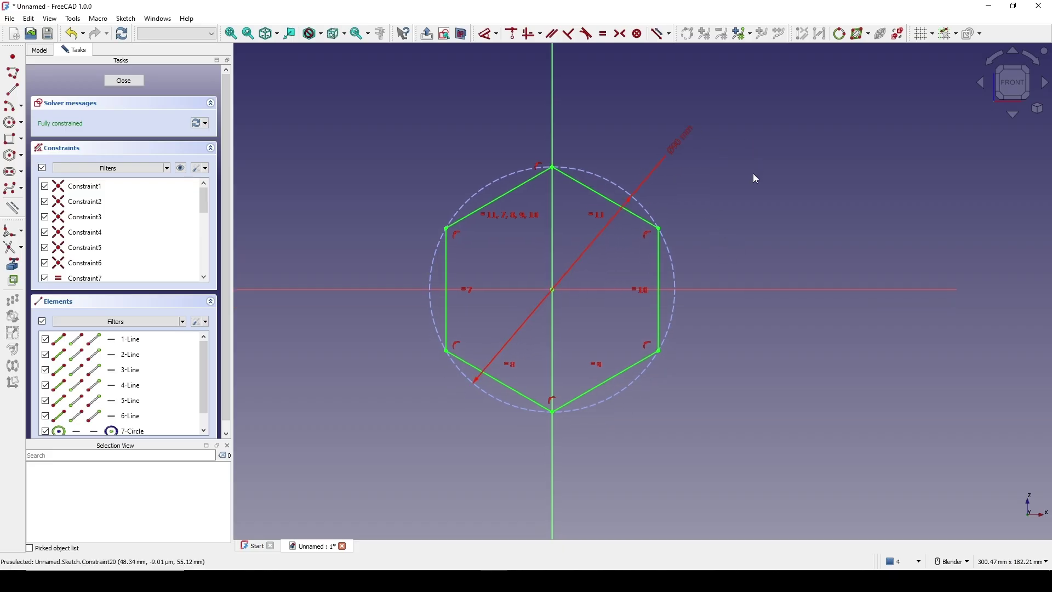
- Add a 45 mm vertical reference dimension from centre to the hexagon's top corner, naming it Height
shift+middle_drag(740, 182, 744, 170)
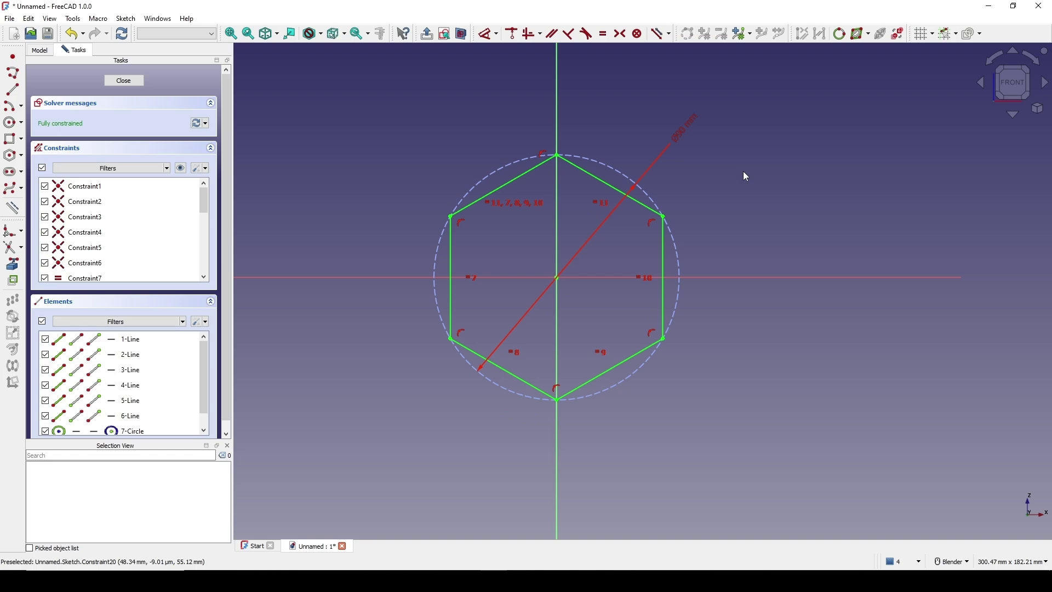
click(558, 158)
key(d)
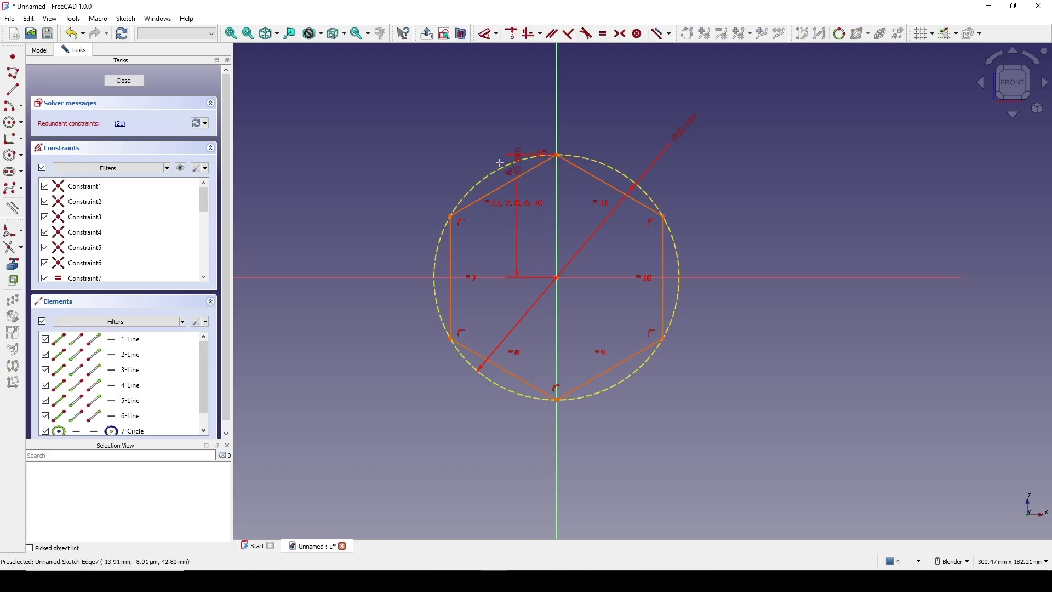
click(378, 185)
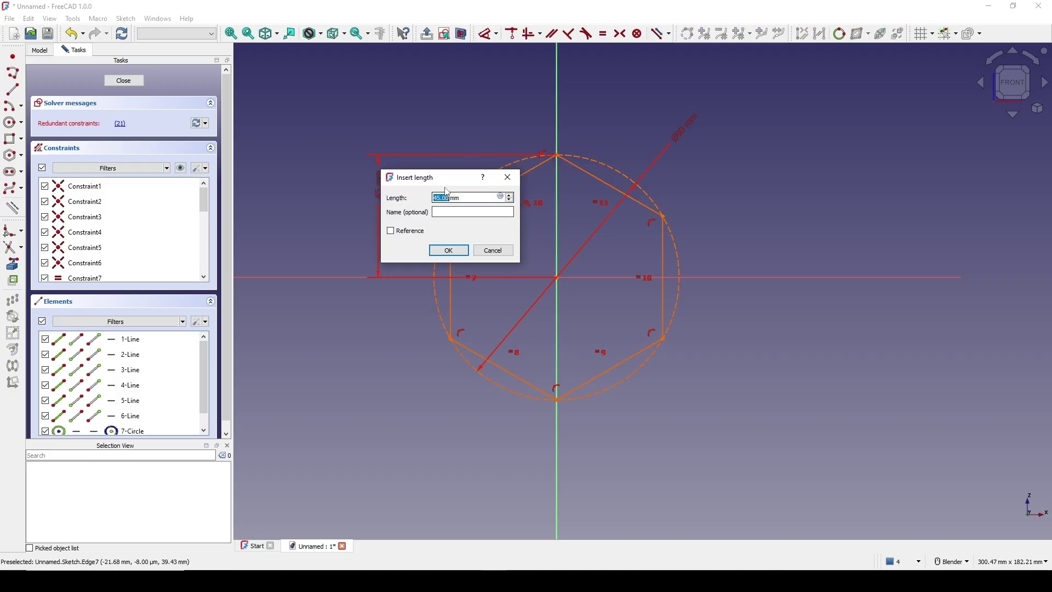
drag(432, 187, 517, 205)
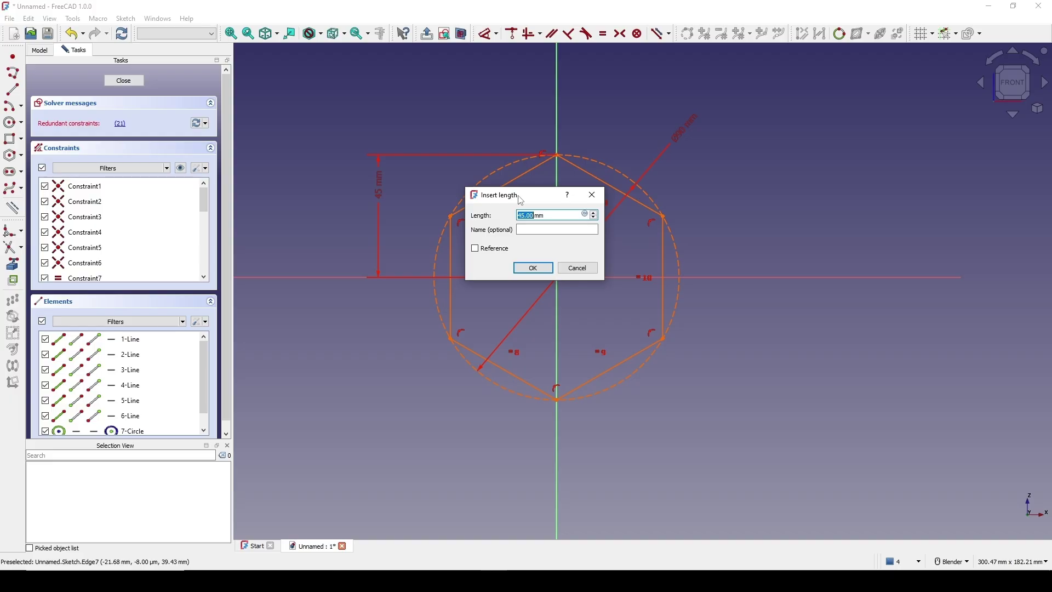
click(475, 249)
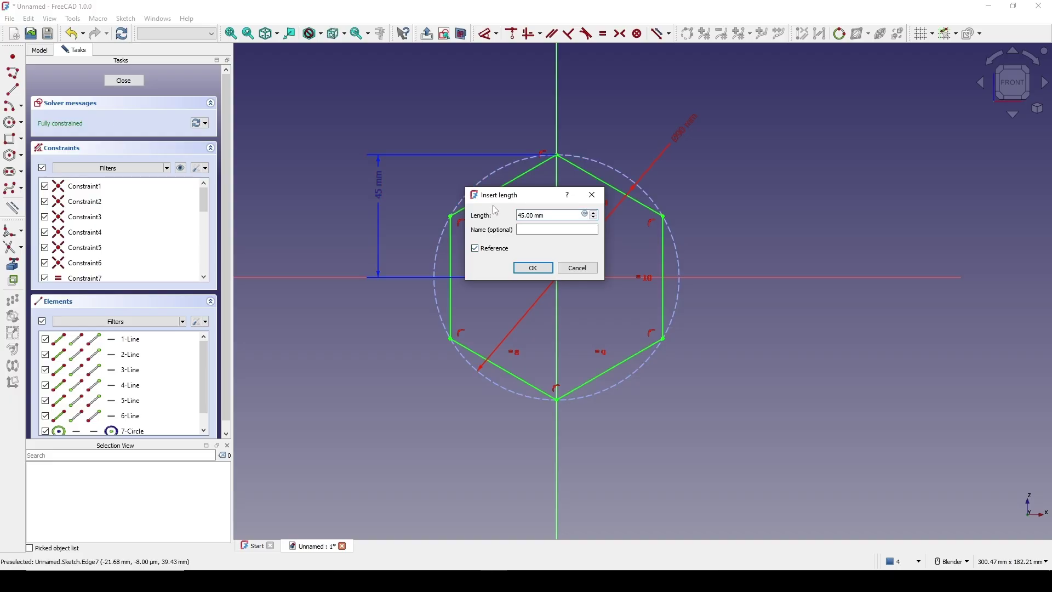
drag(508, 202, 496, 213)
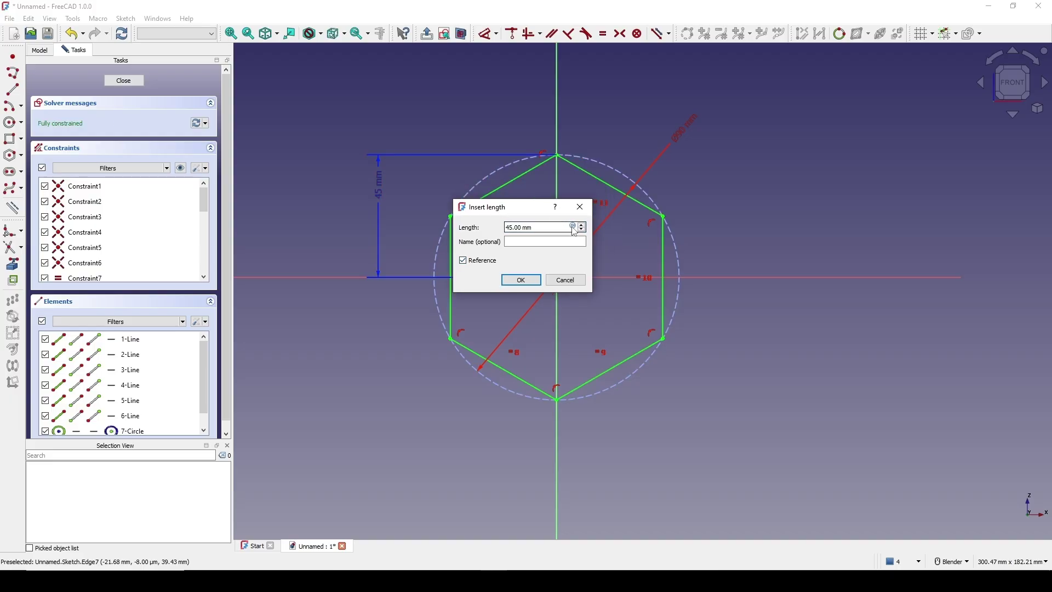
click(531, 241)
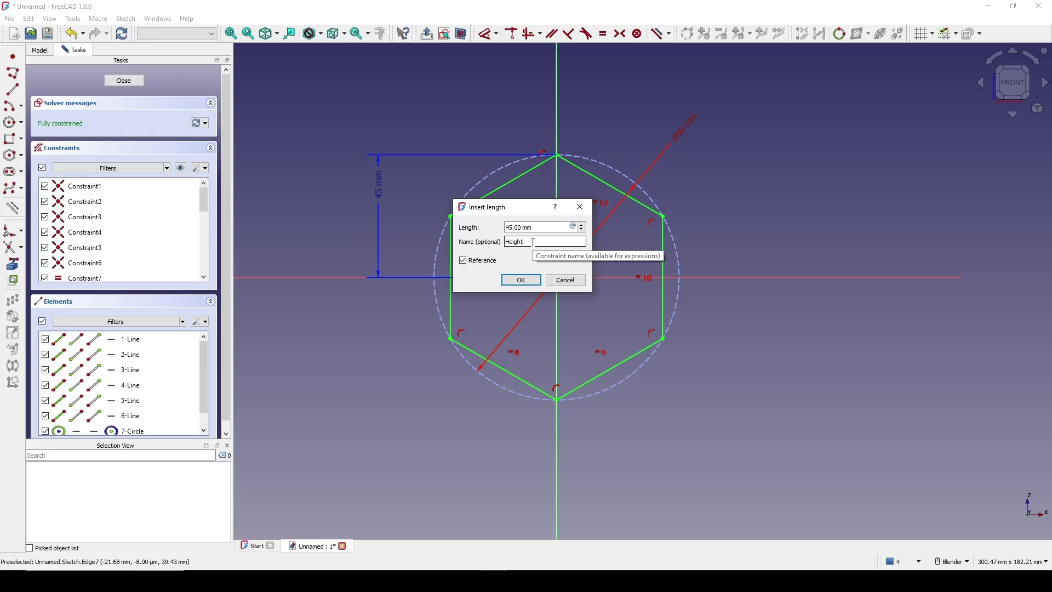
- Confirm the Height dimension and zoom in on the hexagon
click(521, 280)
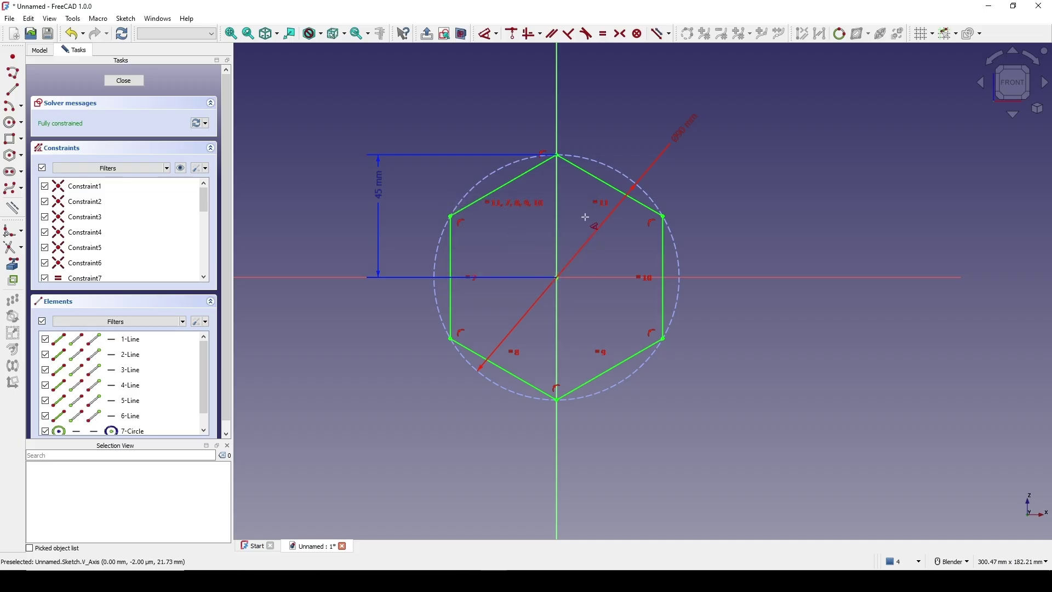
scroll(721, 225, down, 1)
shift+middle_drag(721, 226, 681, 230)
scroll(680, 230, up, 1)
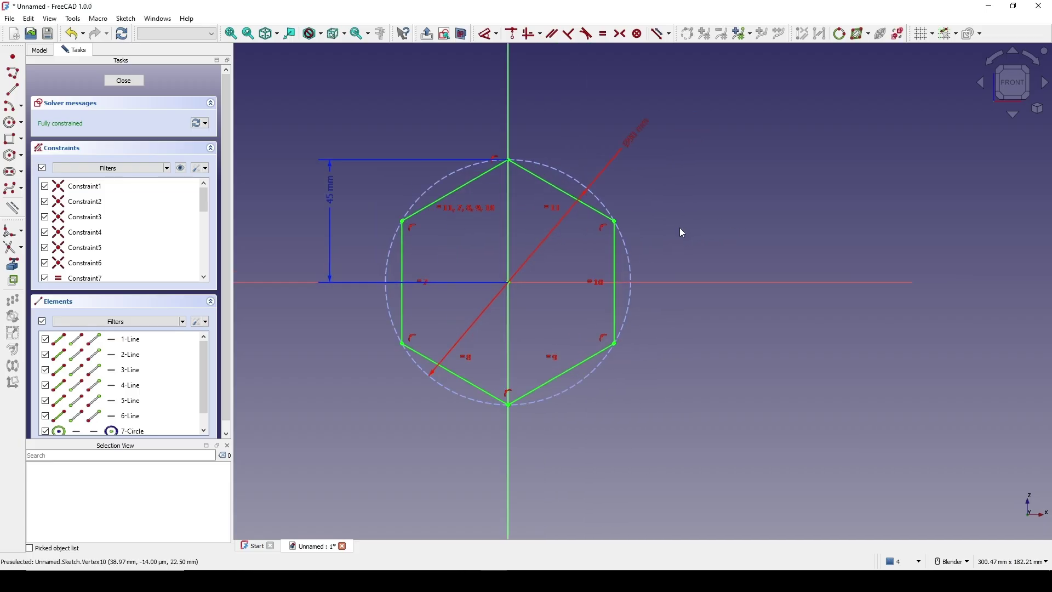
- Add a 38.97 mm horizontal reference dimension named Width from centre to the upper-right corner
click(615, 221)
key(d)
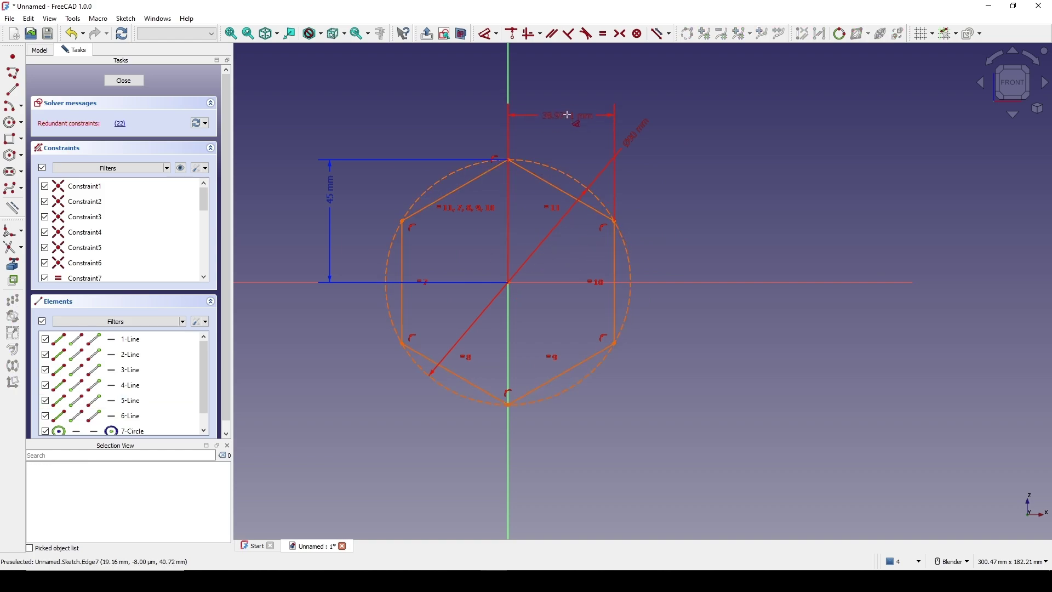
click(566, 113)
click(589, 160)
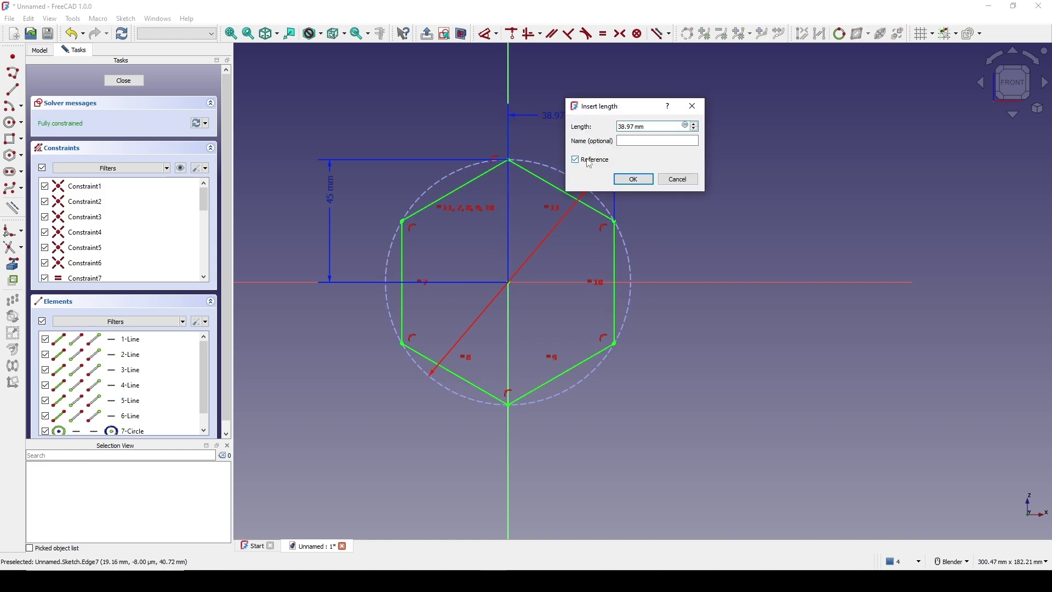
click(630, 140)
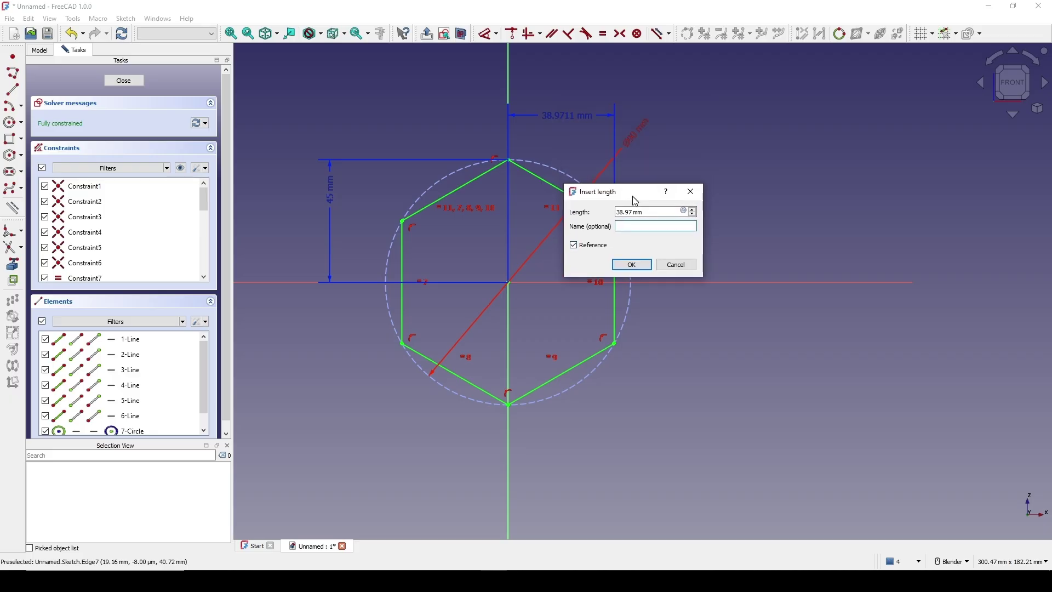
drag(636, 111, 634, 197)
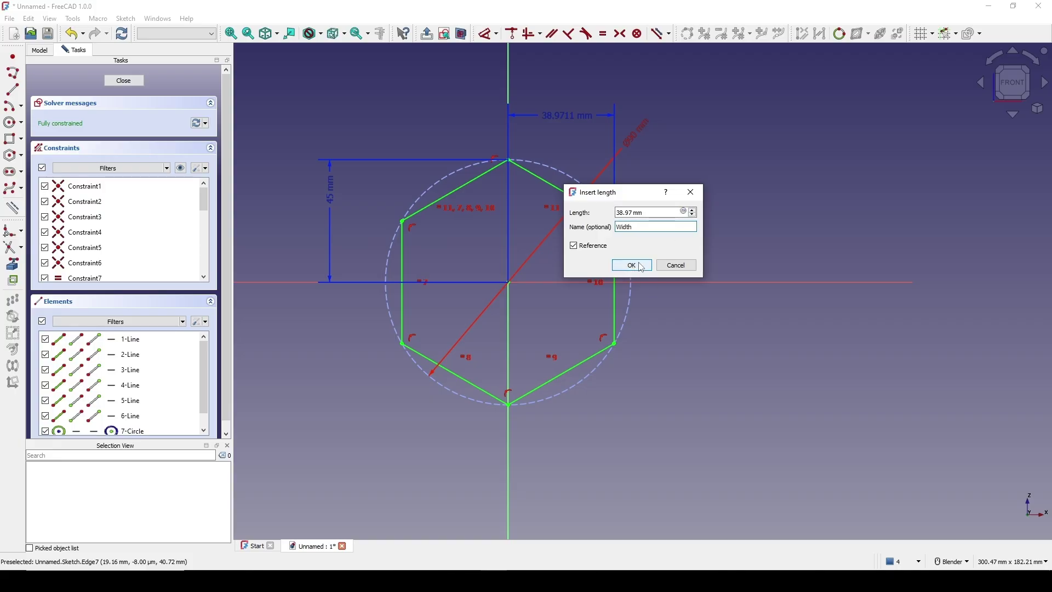
click(622, 266)
scroll(656, 201, down, 2)
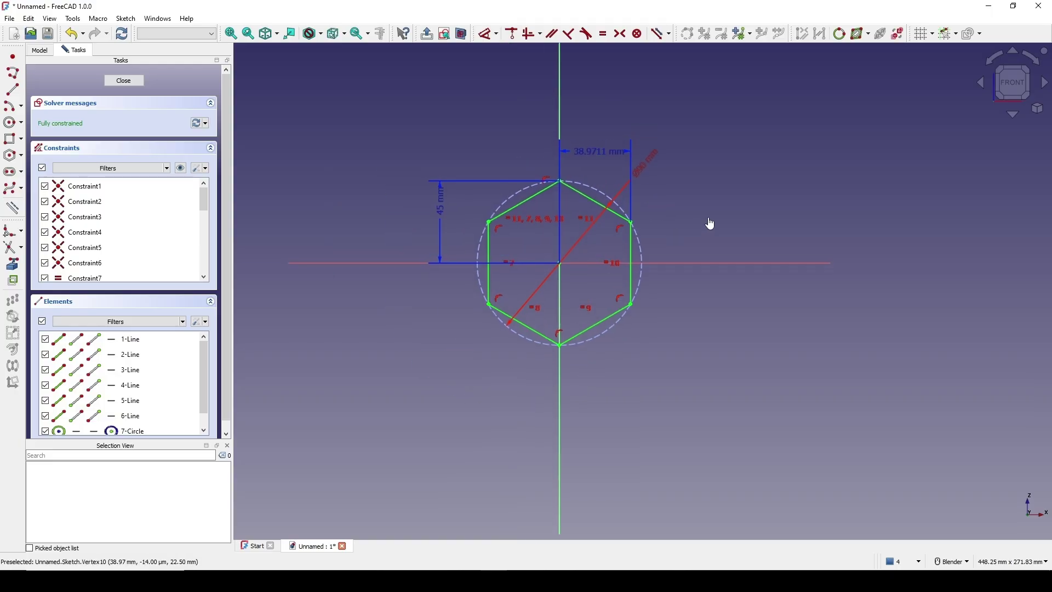
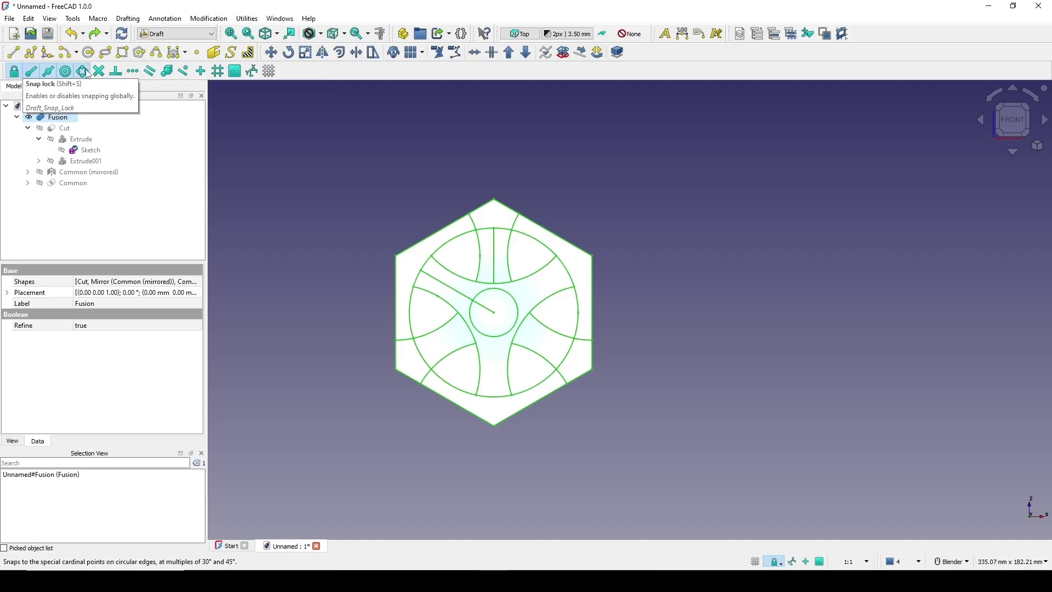
- Copy the hexagonal tile with Draft Move, from its lower-left corner to the original's top corner
click(271, 54)
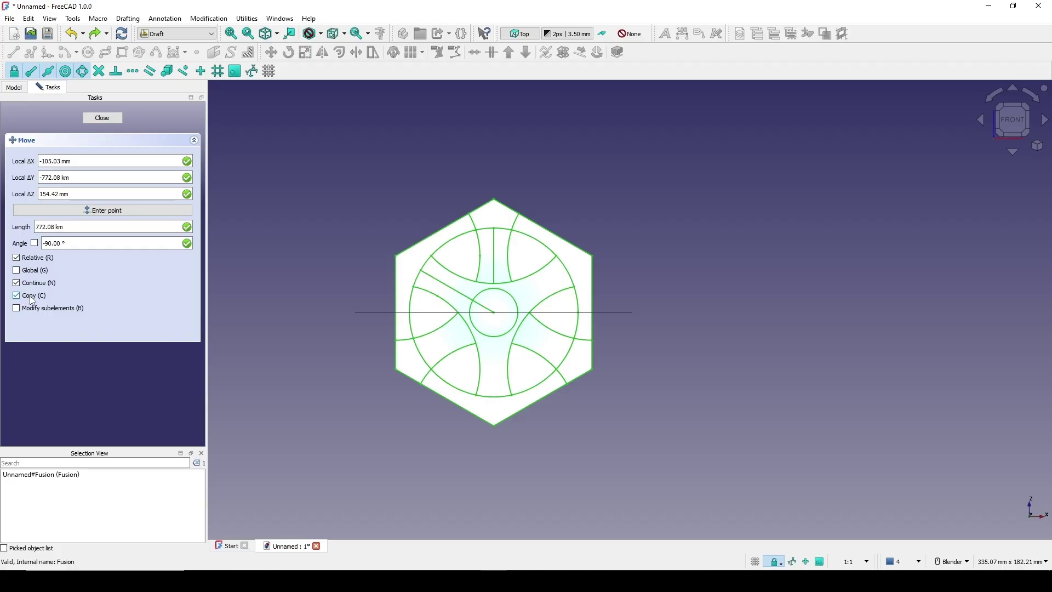
click(392, 370)
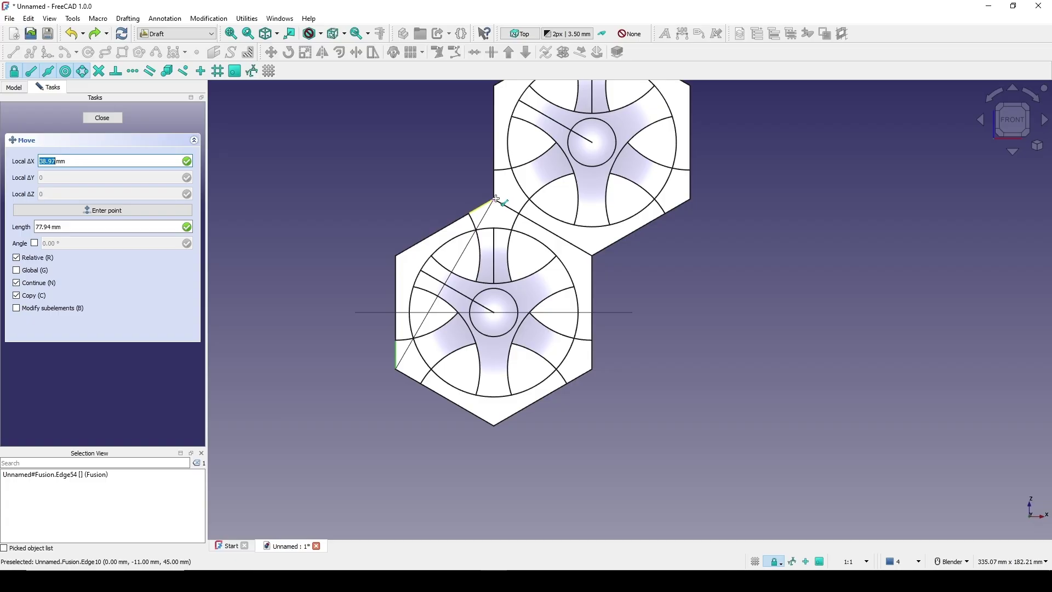
click(496, 199)
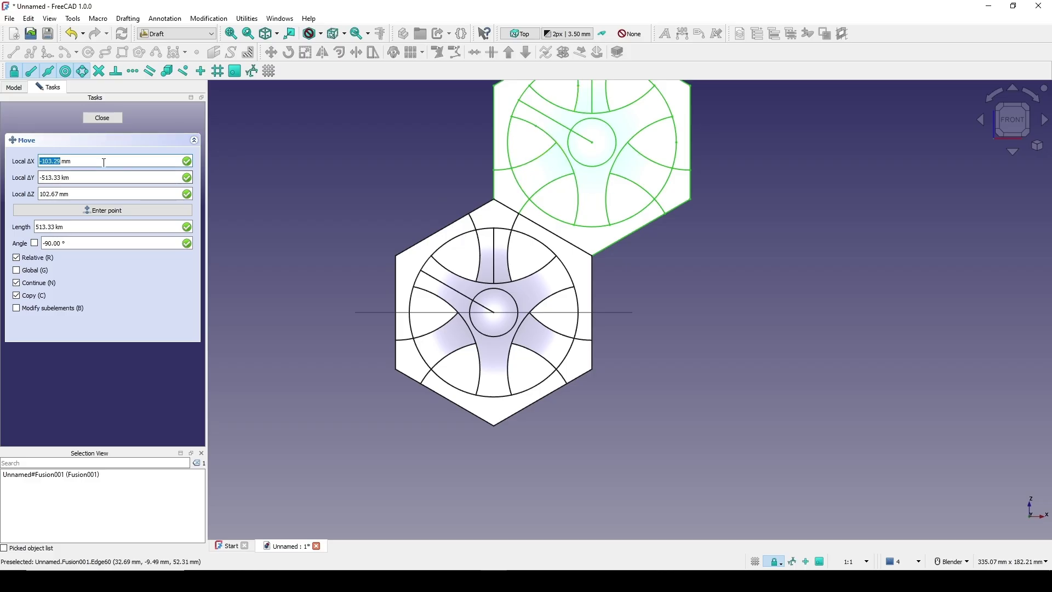
click(102, 119)
- Show the tiles in isometric view and switch to the Part workbench
key(0)
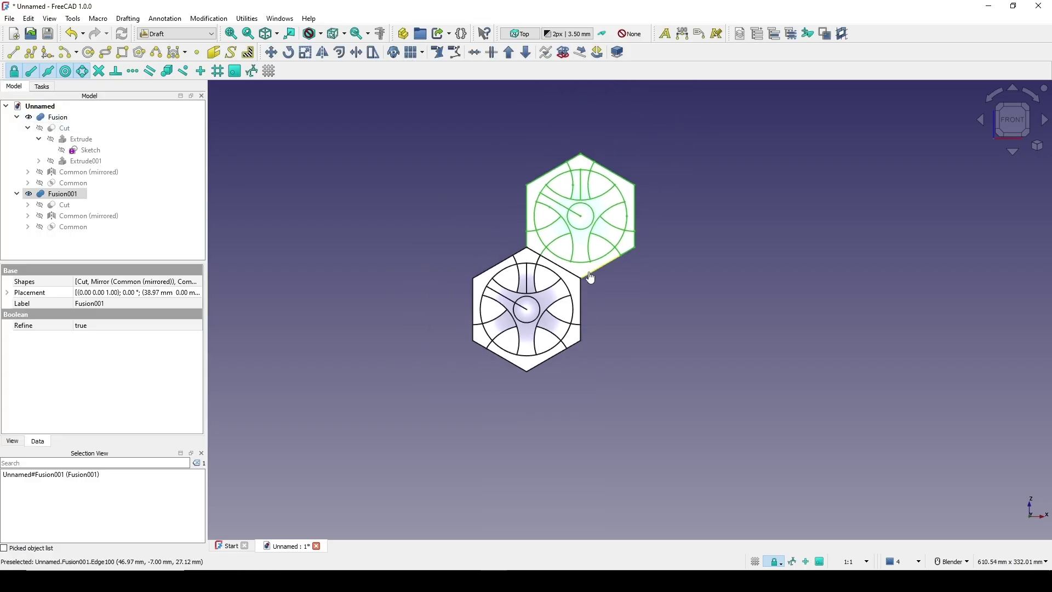
click(629, 304)
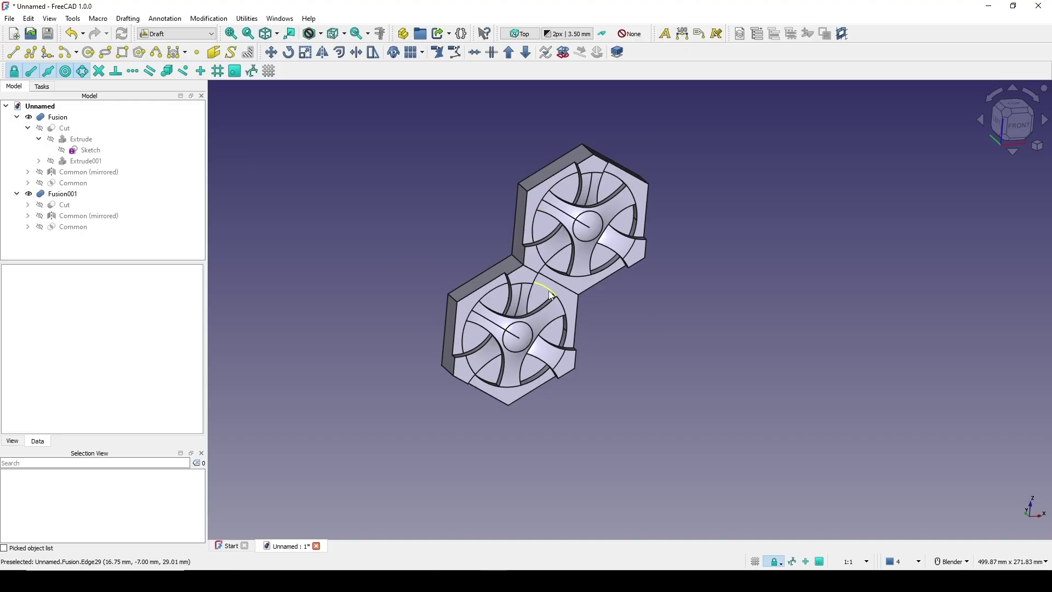
middle_drag(674, 326, 660, 314)
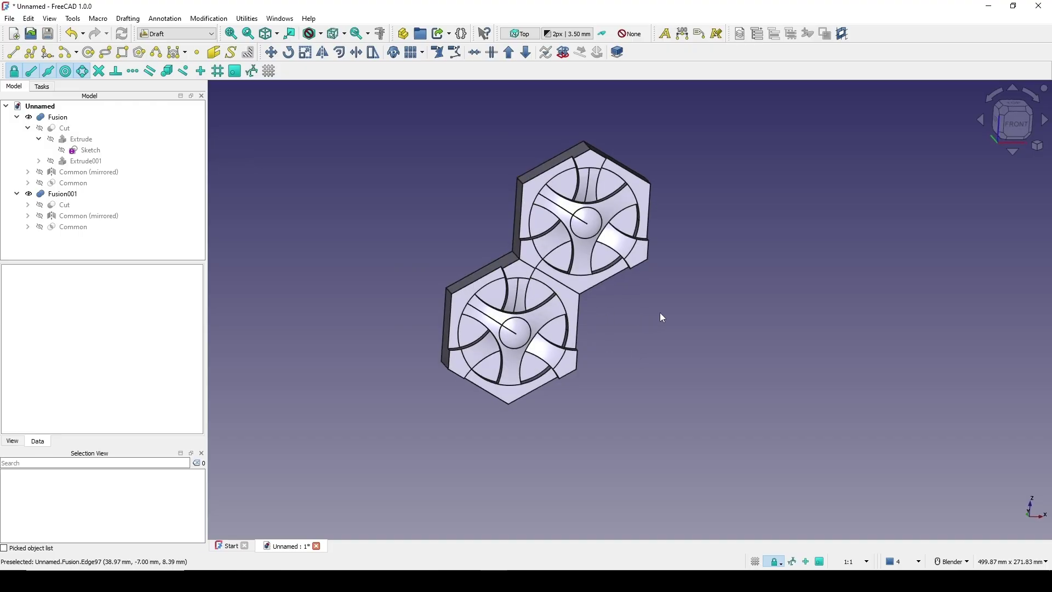
click(186, 34)
click(157, 62)
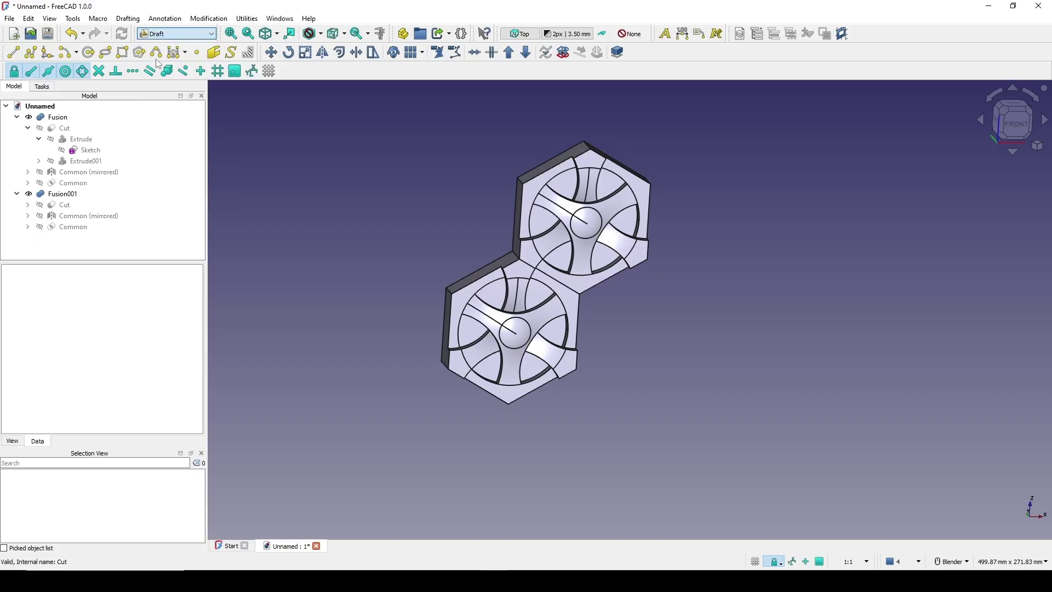
- Make a Compound from Fusion and Fusion001
click(83, 99)
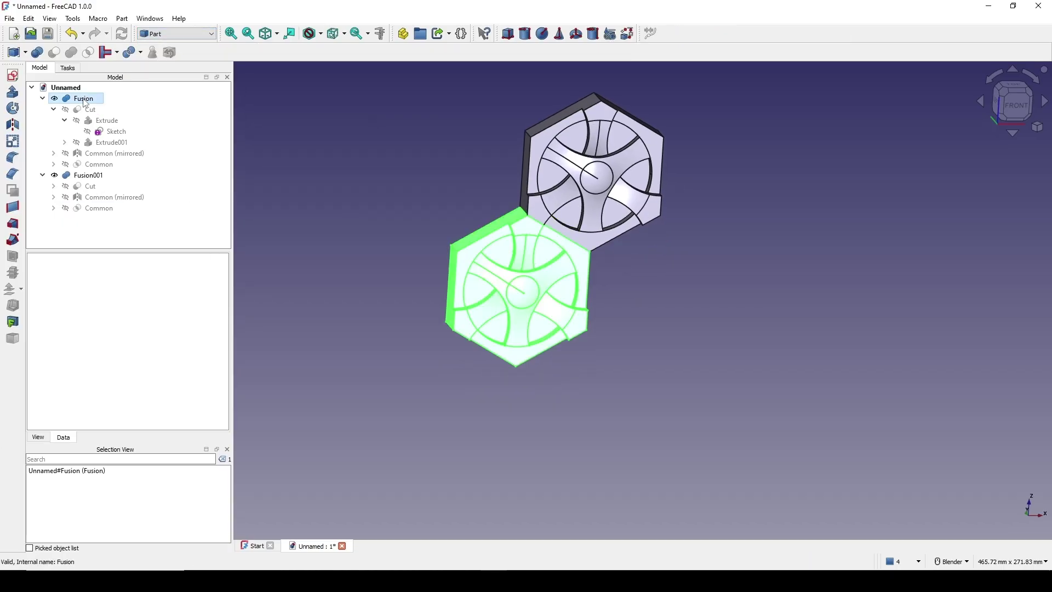
ctrl+click(85, 176)
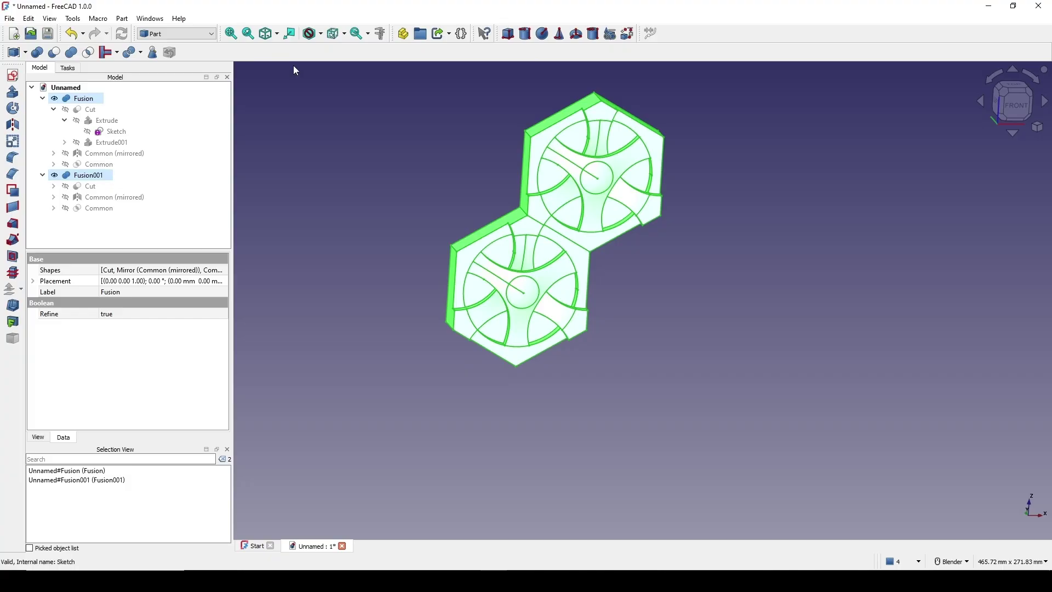
click(122, 19)
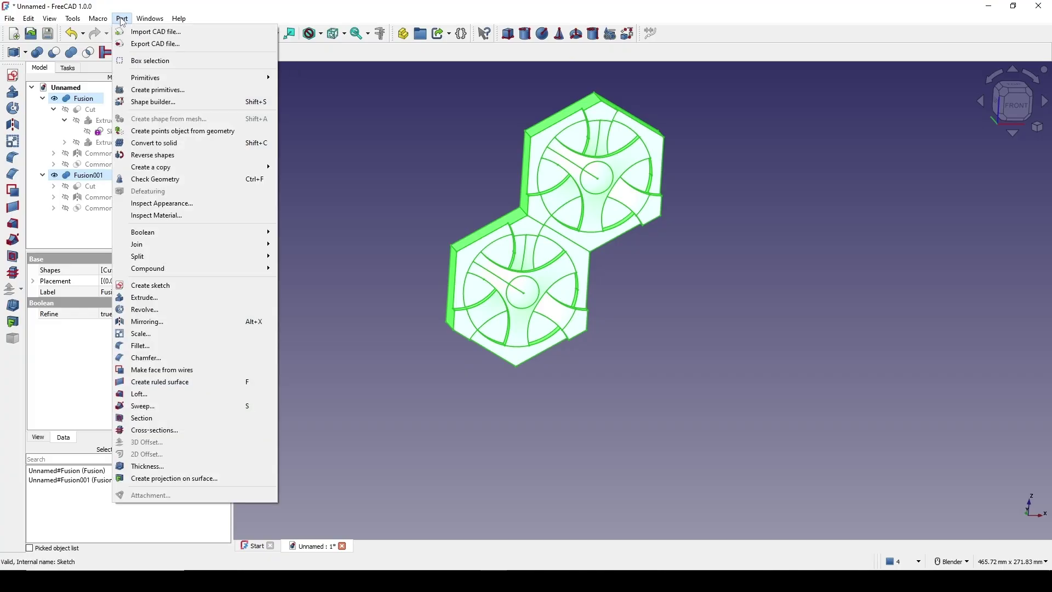
mouse_move(187, 268)
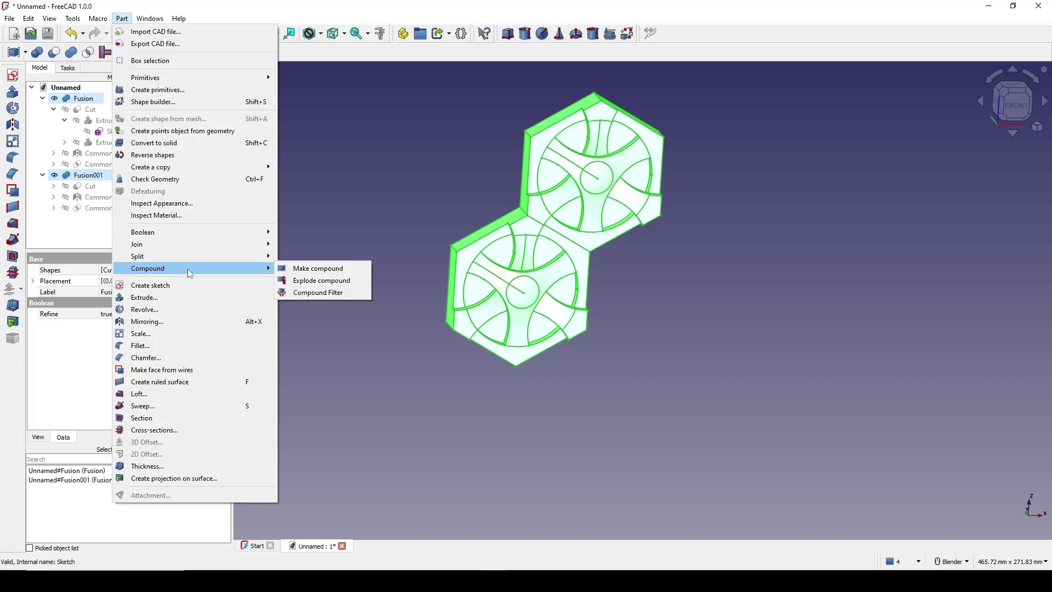
click(333, 270)
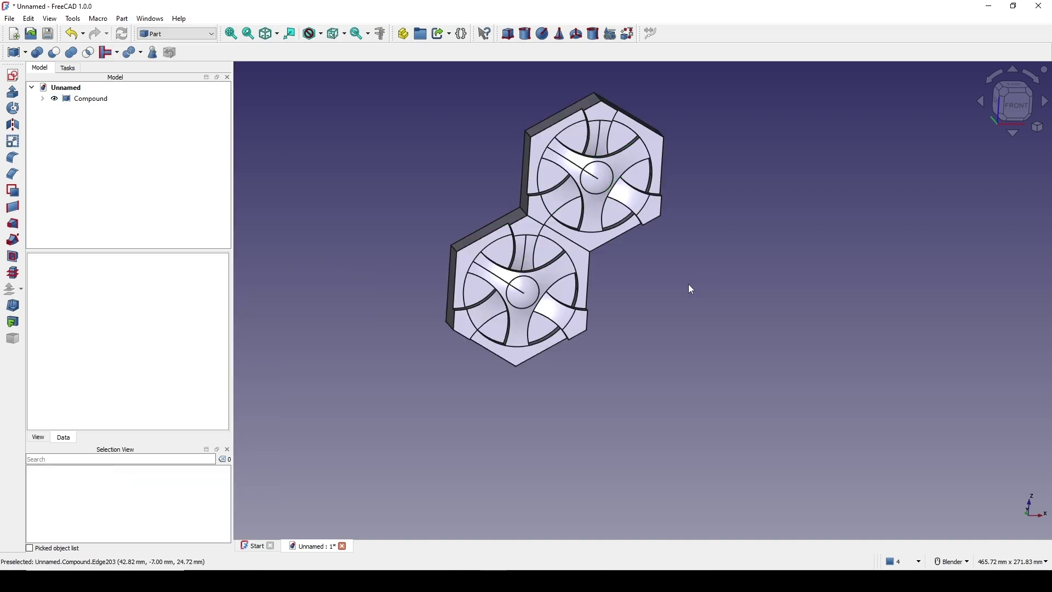
- Select the Compound tile pair and switch to the Draft workbench
middle_drag(688, 284, 502, 255)
key(1)
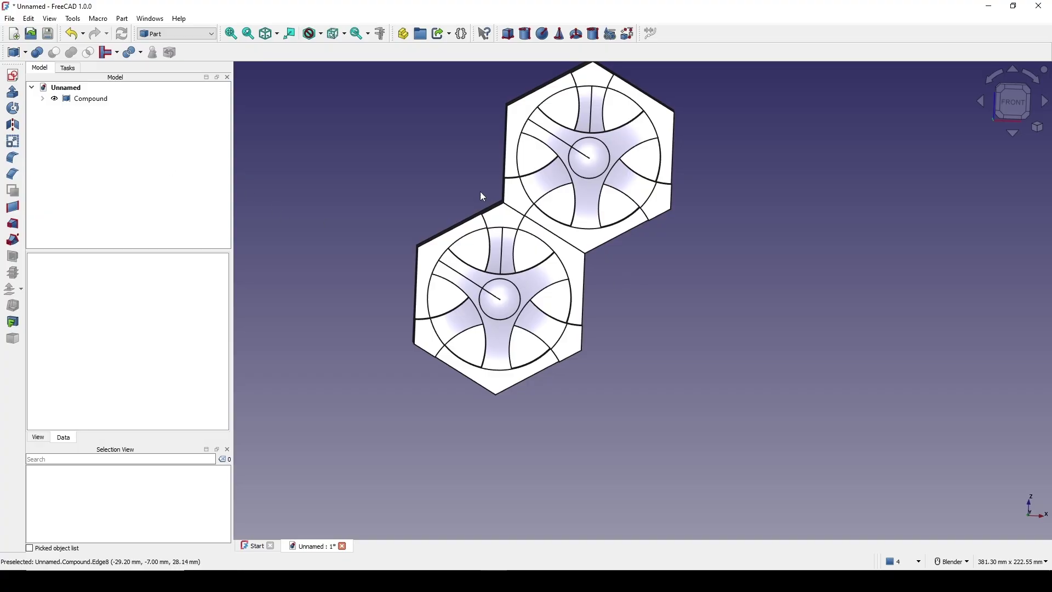
click(88, 100)
click(769, 307)
middle_drag(659, 288, 606, 271)
click(88, 99)
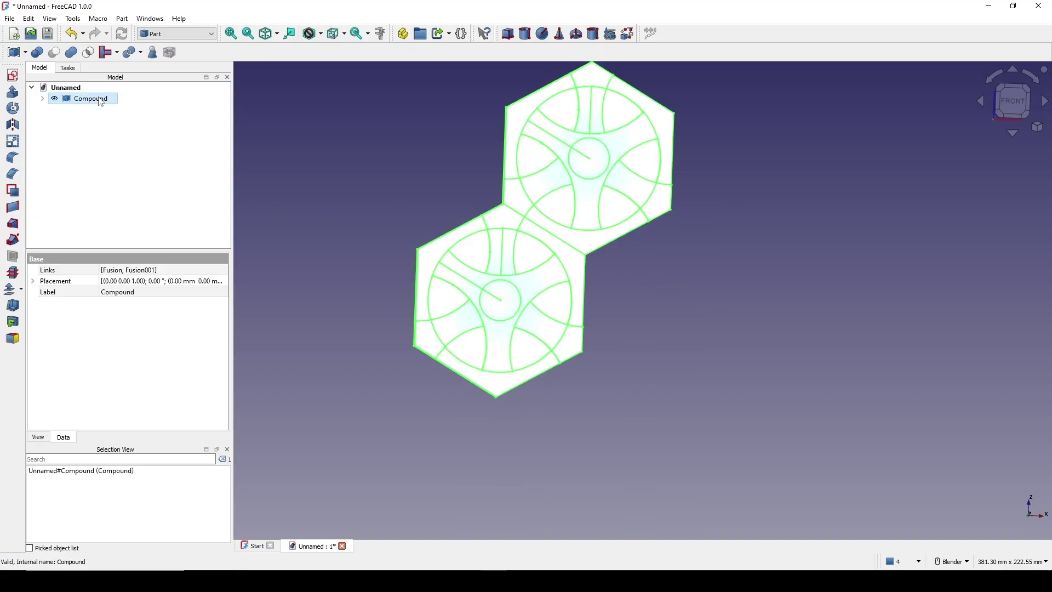
click(173, 35)
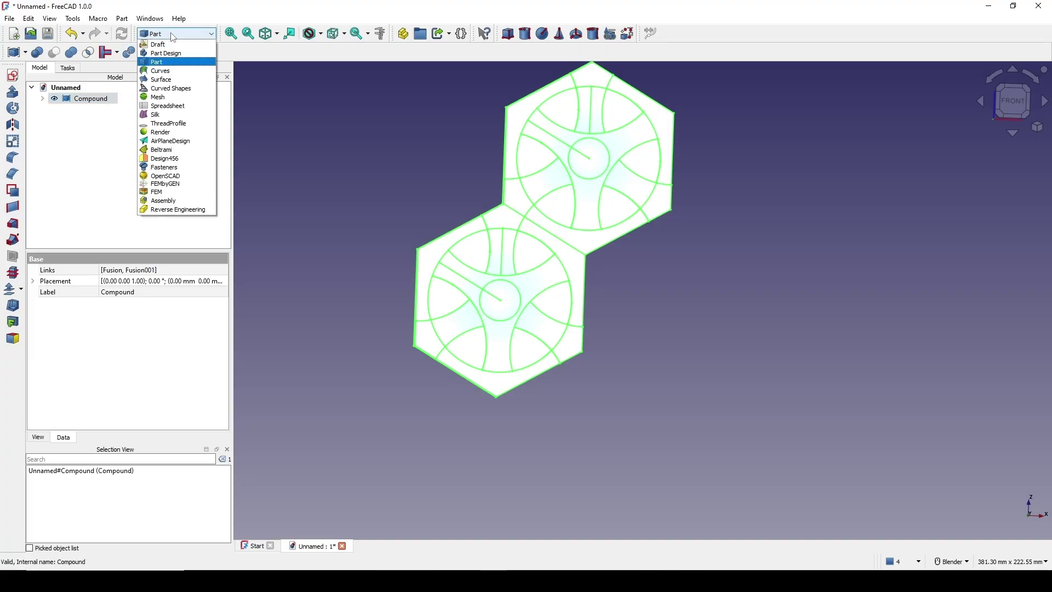
click(166, 45)
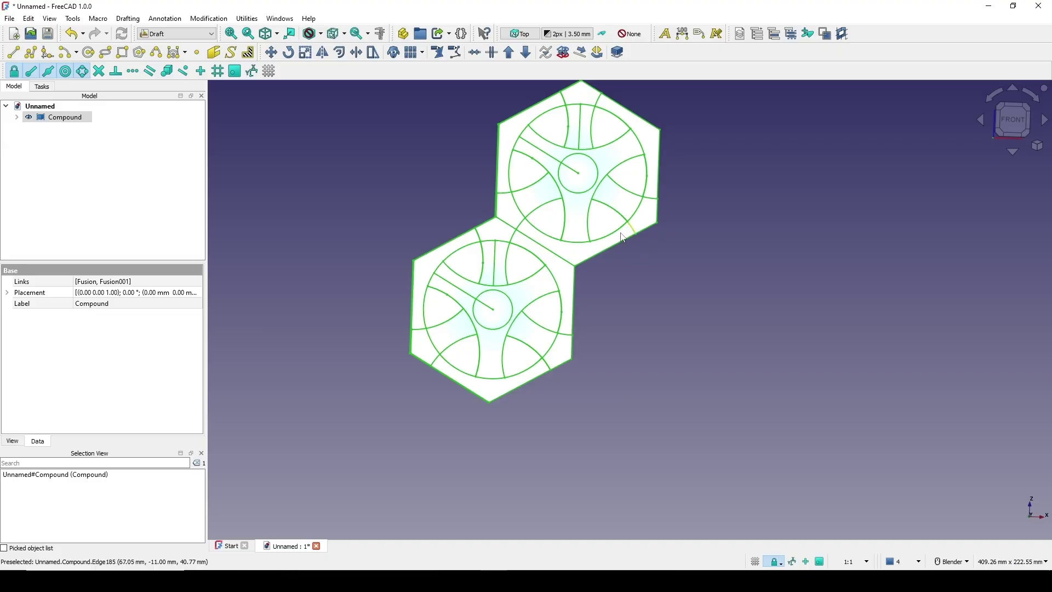
- Start an orthogonal array of the Compound with X 5 and Y 1 elements
shift+middle_drag(617, 234, 609, 249)
click(226, 19)
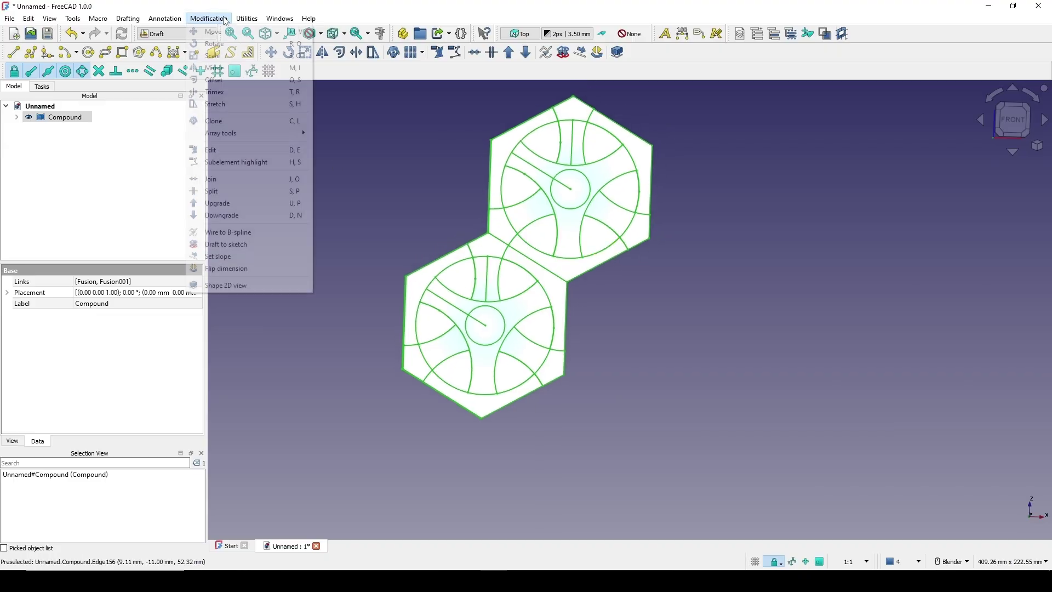
mouse_move(237, 136)
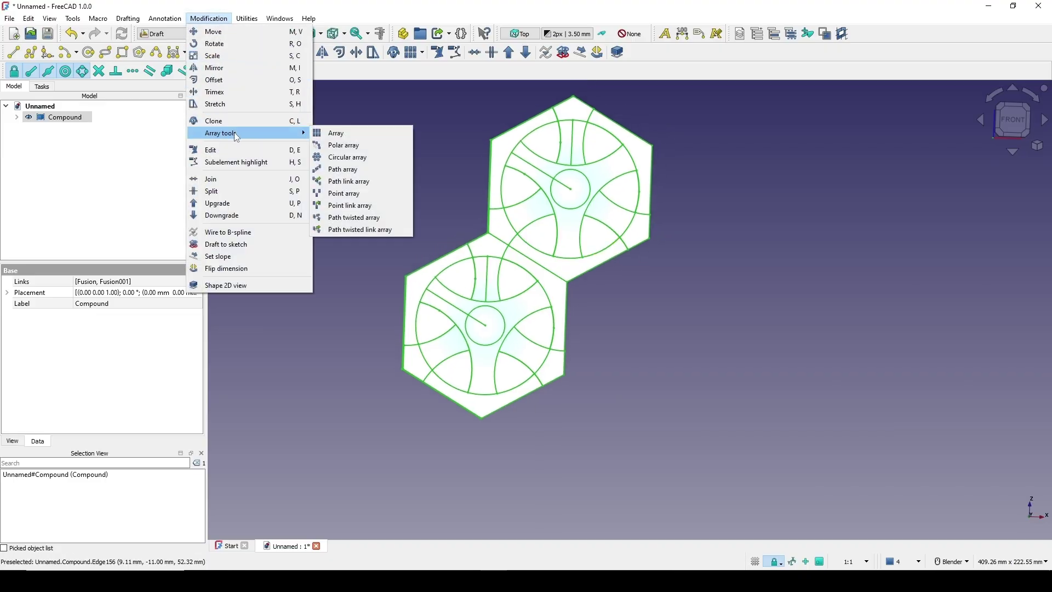
click(338, 133)
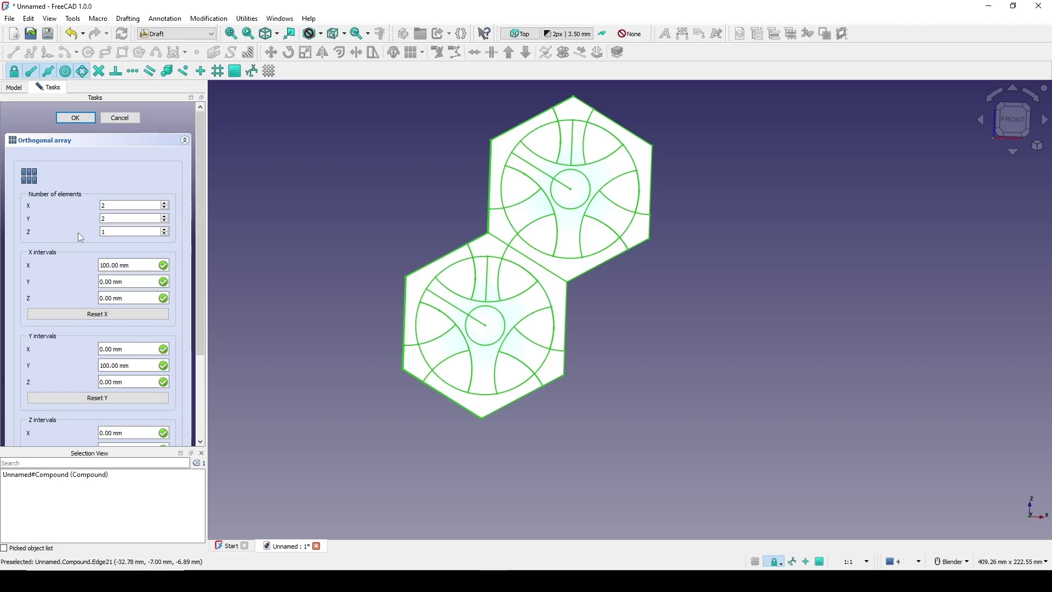
double_click(120, 219)
double_click(126, 204)
click(122, 216)
double_click(104, 205)
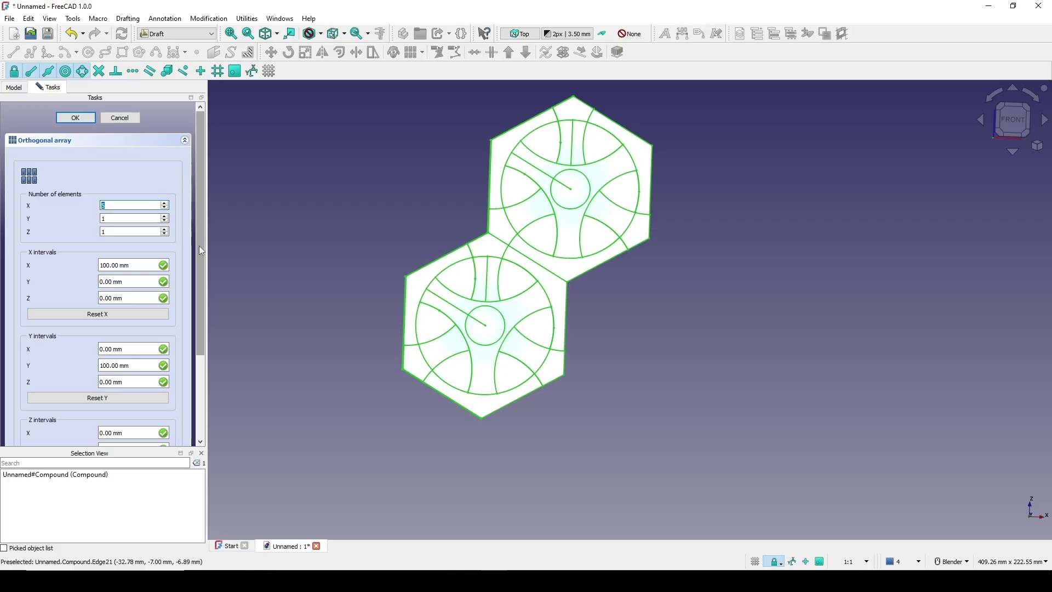
scroll(199, 246, down, 3)
scroll(191, 301, up, 3)
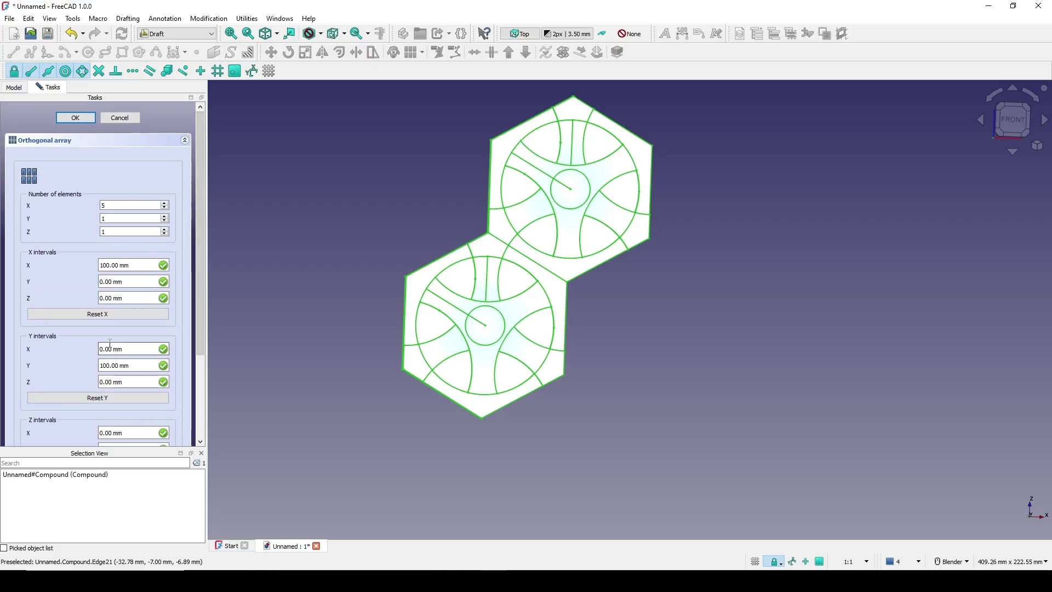
- Create the five-copy array at 100 mm X intervals and look over the row of tiles
click(76, 117)
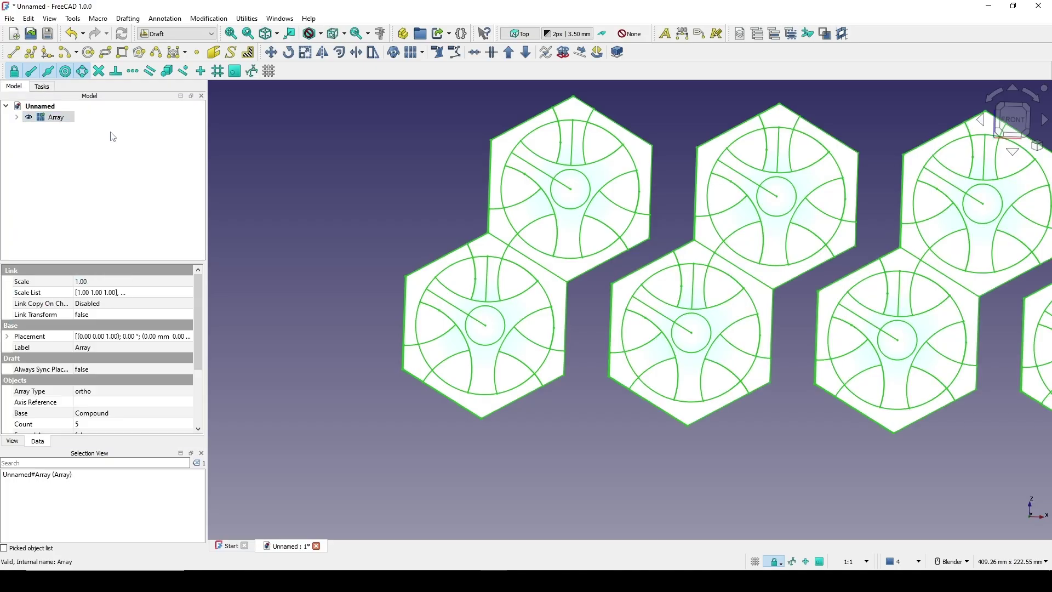
shift+middle_drag(673, 306, 547, 317)
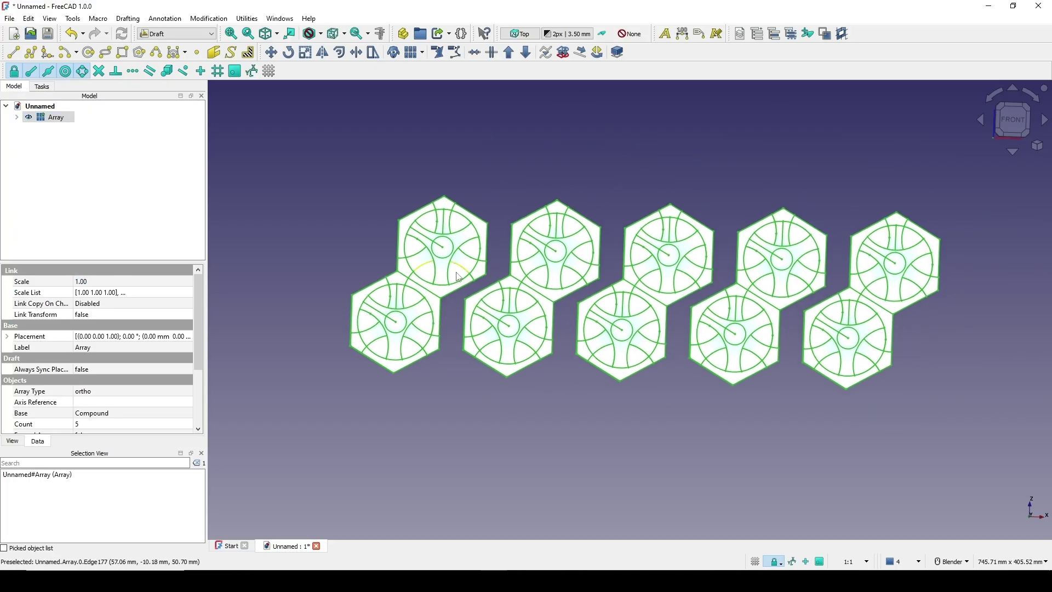
shift+middle_drag(625, 297, 671, 307)
middle_drag(600, 315, 624, 334)
scroll(609, 328, up, 1)
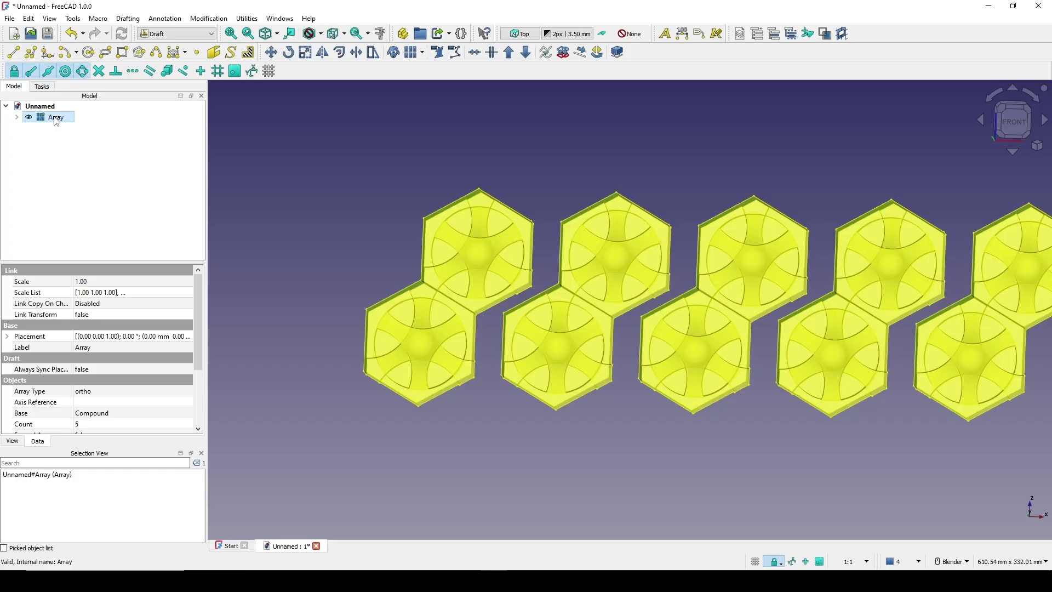
scroll(104, 364, down, 3)
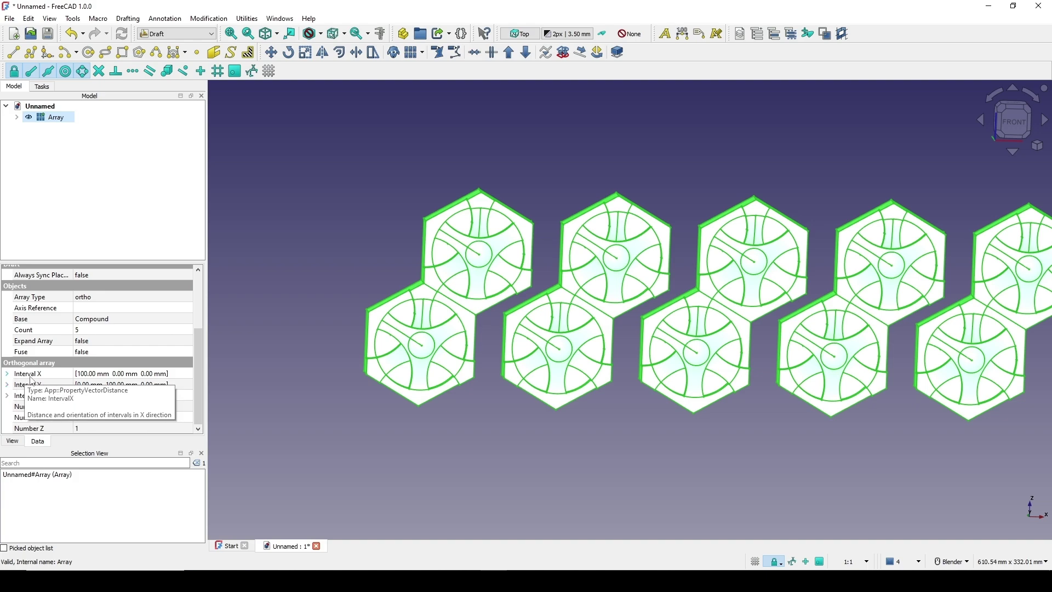
- Expand Interval X and begin editing its x spacing value
click(8, 374)
scroll(12, 379, down, 1)
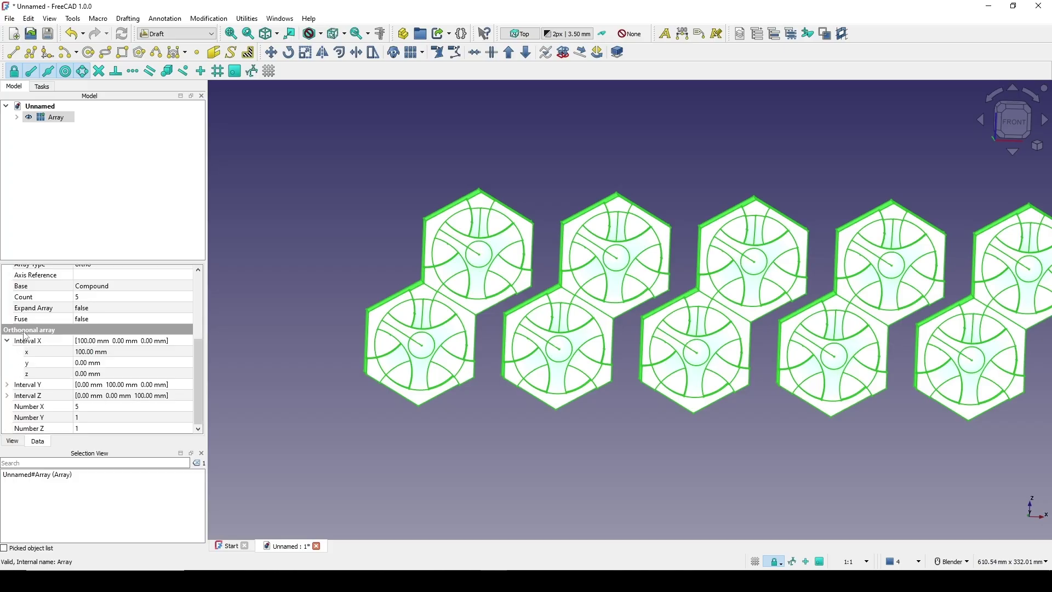
click(52, 355)
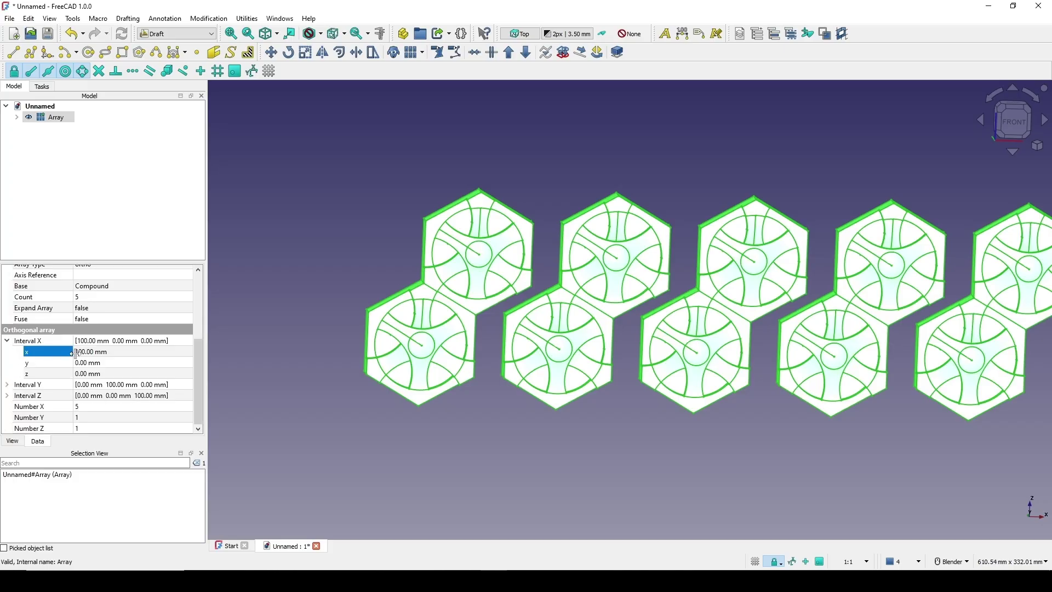
click(103, 352)
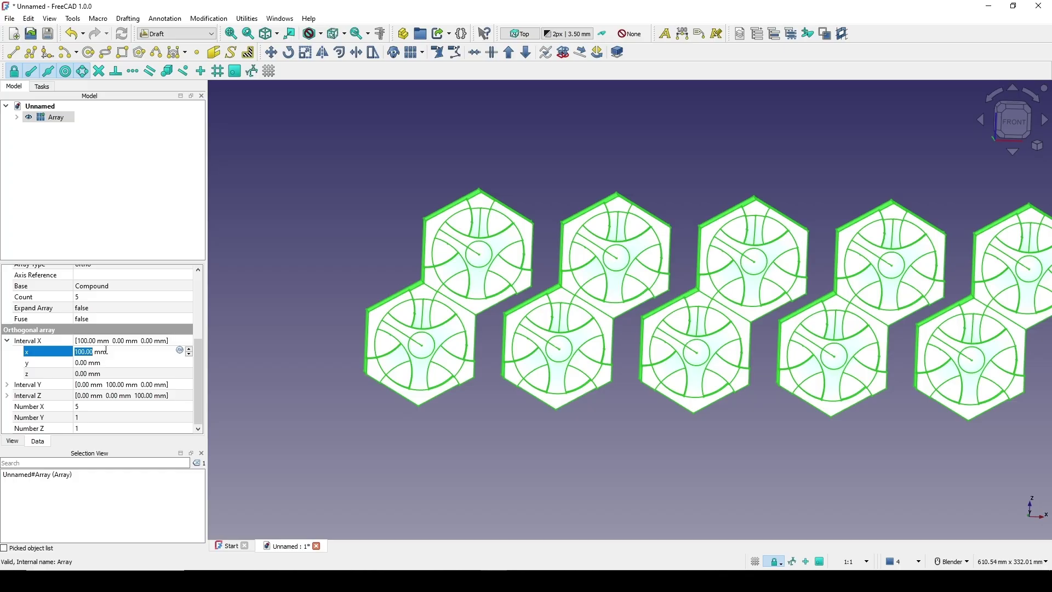
- Set the x spacing expression to <<Sketch>>.Constraints.Width, giving 38.97 mm
click(180, 350)
drag(148, 335, 308, 340)
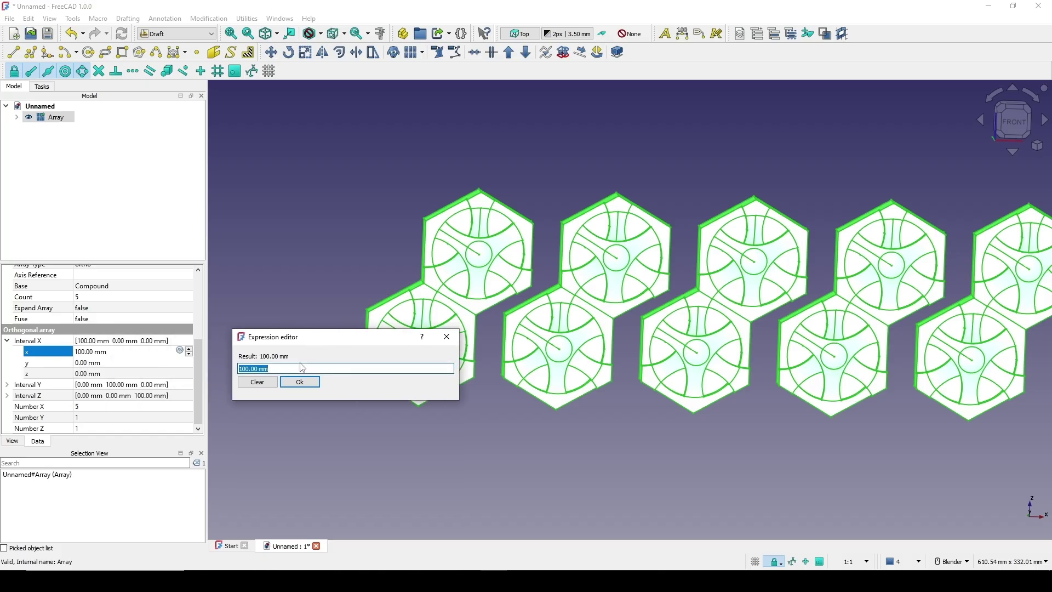
text(sk)
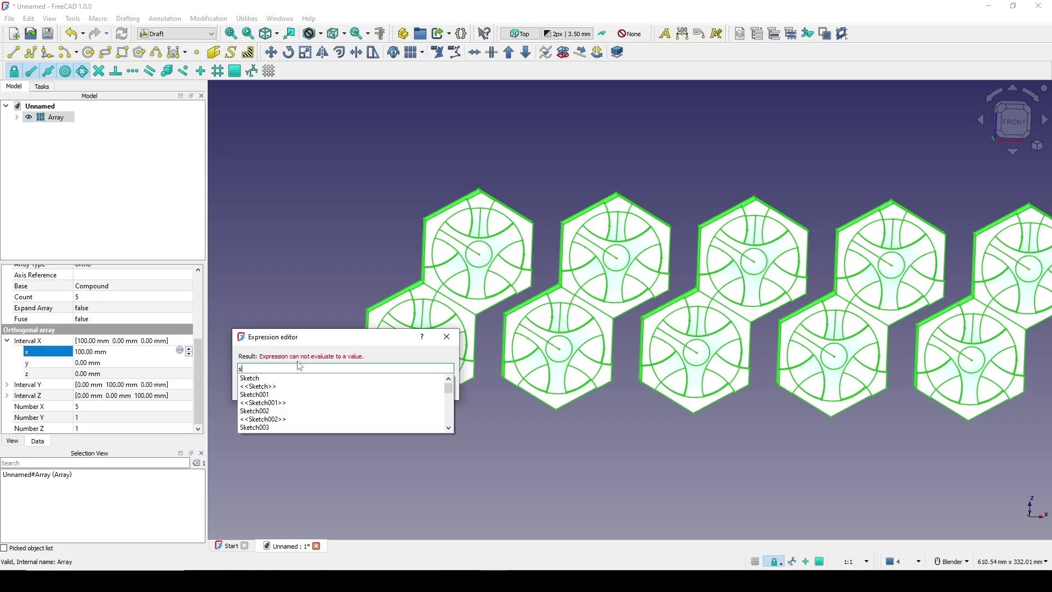
click(264, 387)
text(.)
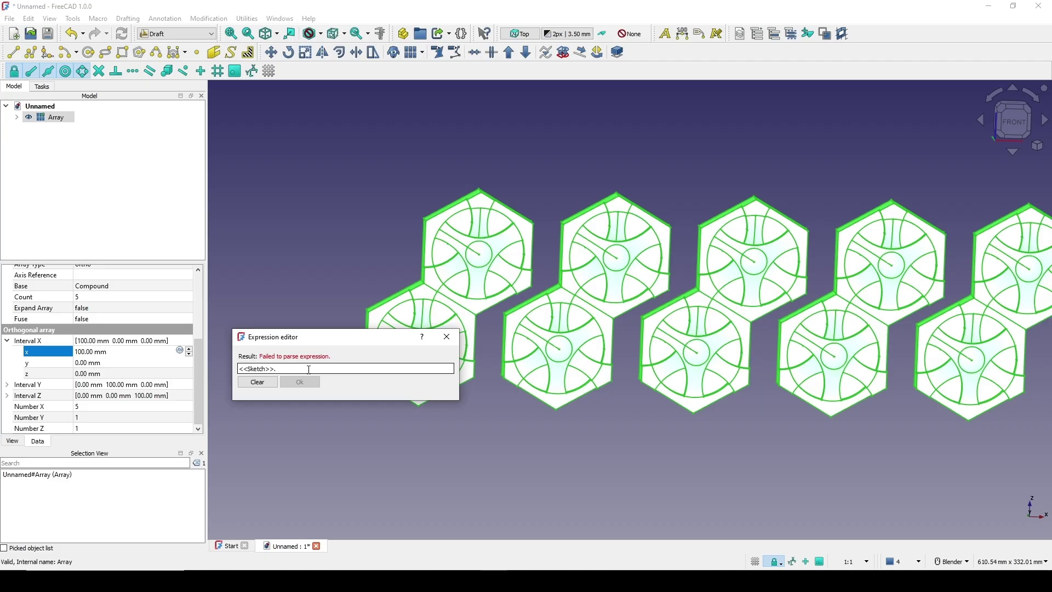
text(con)
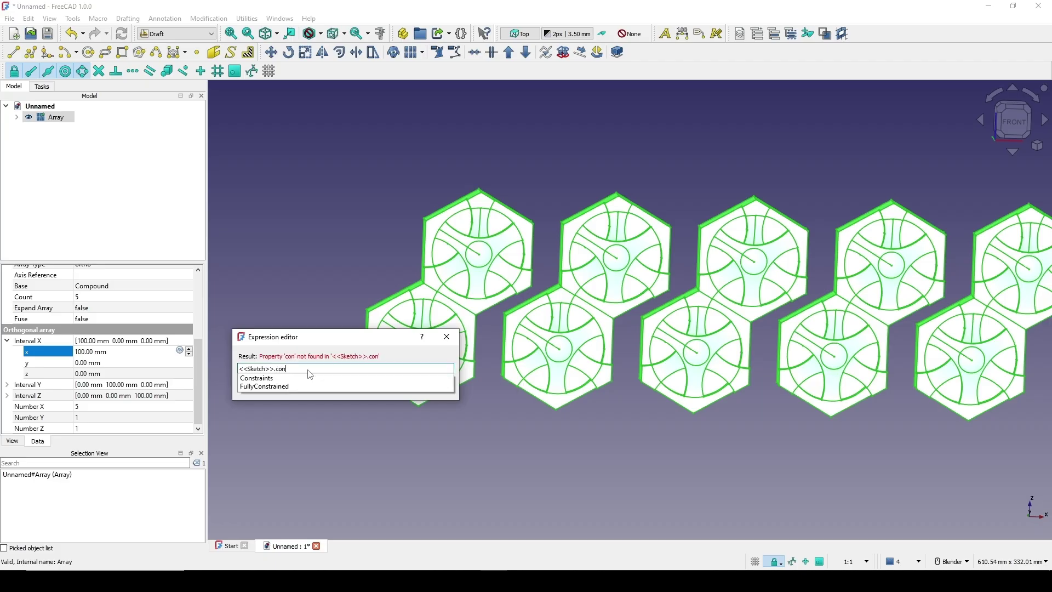
click(286, 378)
text(.)
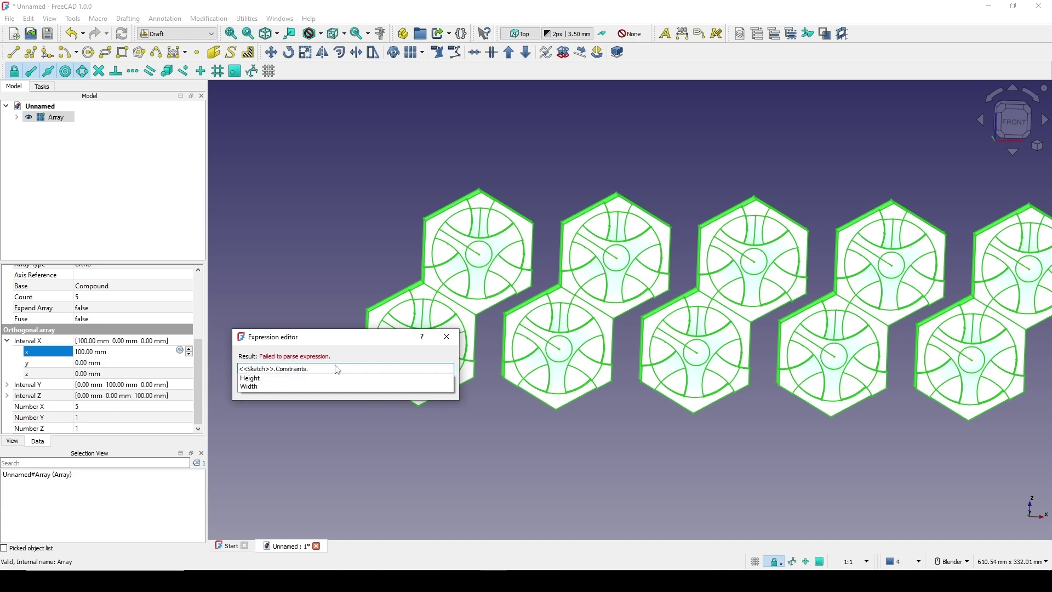
click(255, 389)
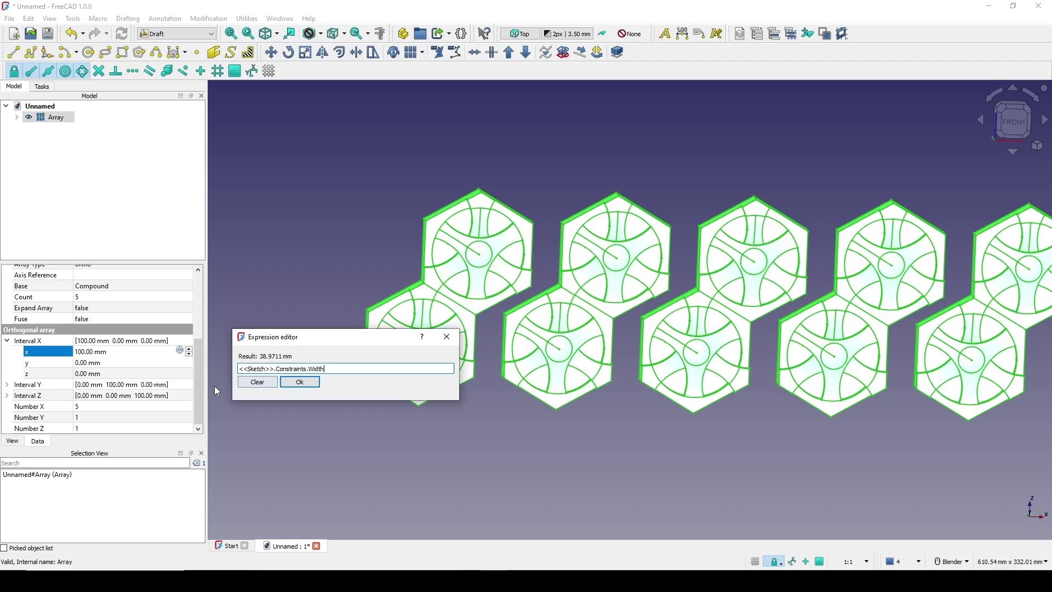
click(300, 382)
- Inspect the tightly packed tile pairs and reselect the Array
click(355, 445)
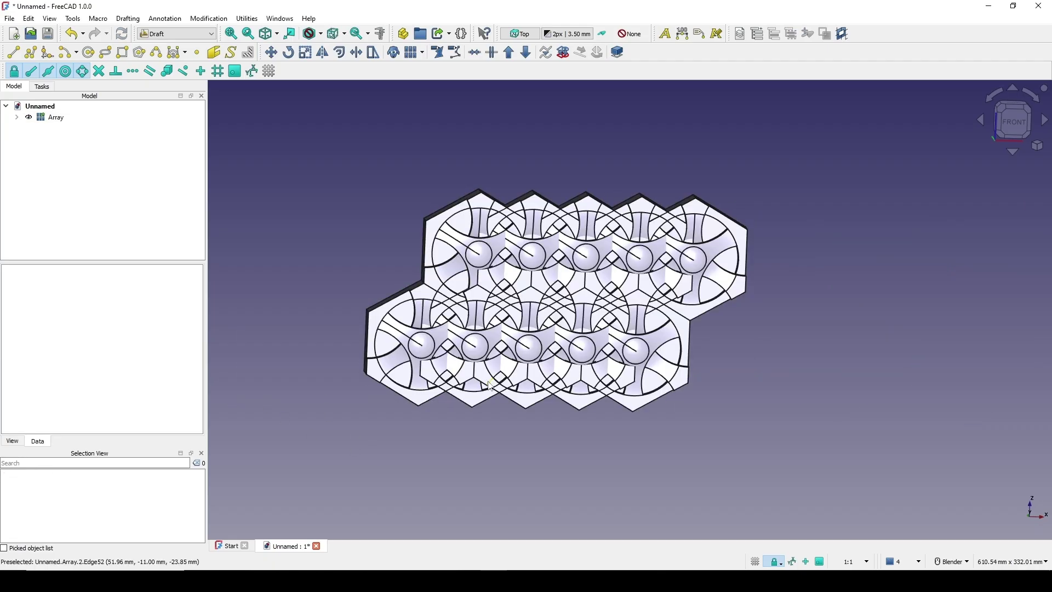
middle_drag(484, 376, 464, 365)
scroll(464, 366, up, 1)
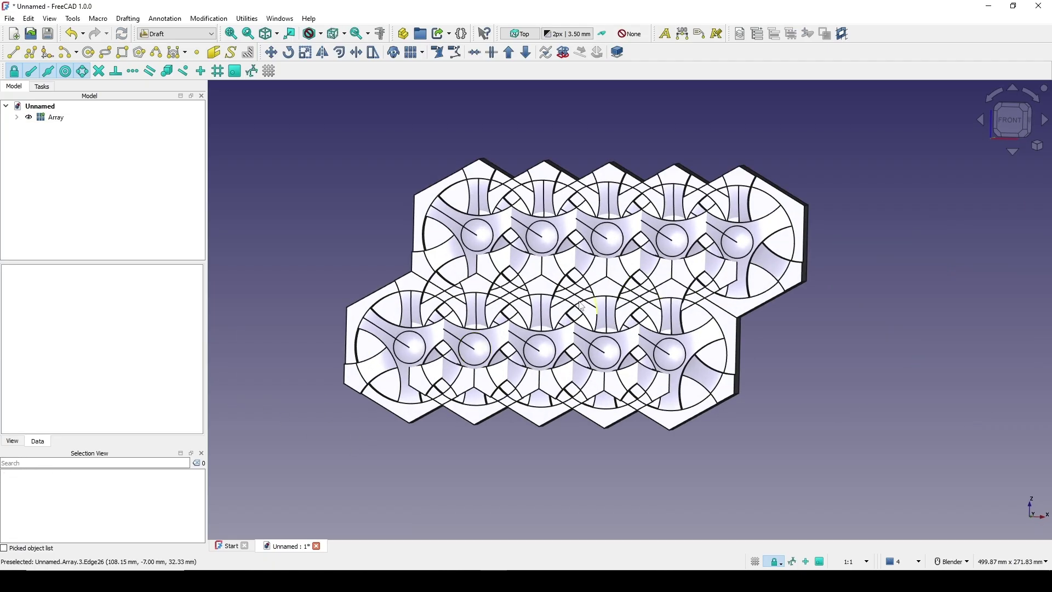
middle_drag(630, 287, 567, 255)
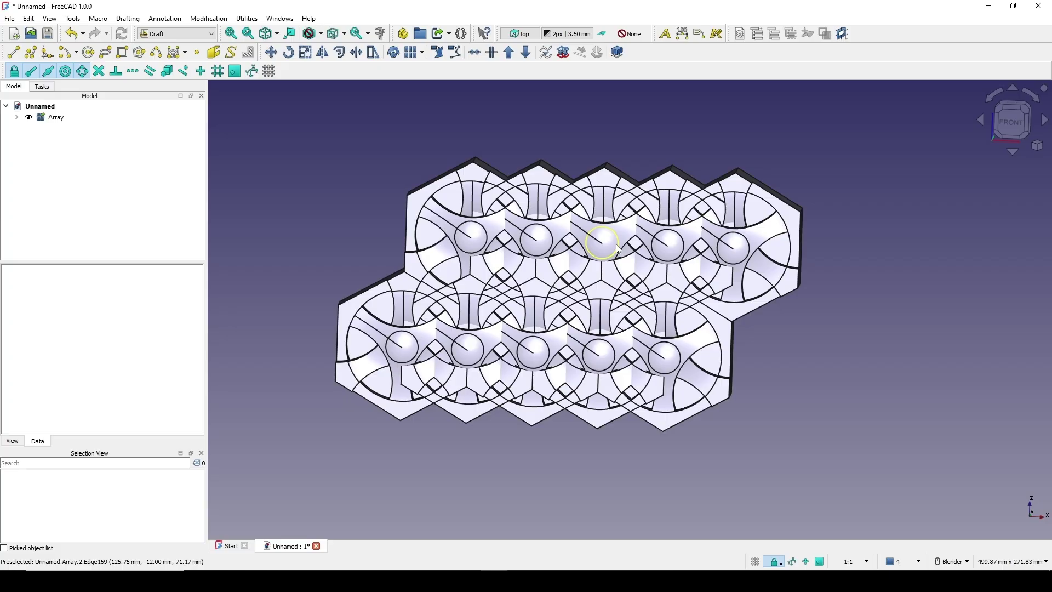
click(55, 117)
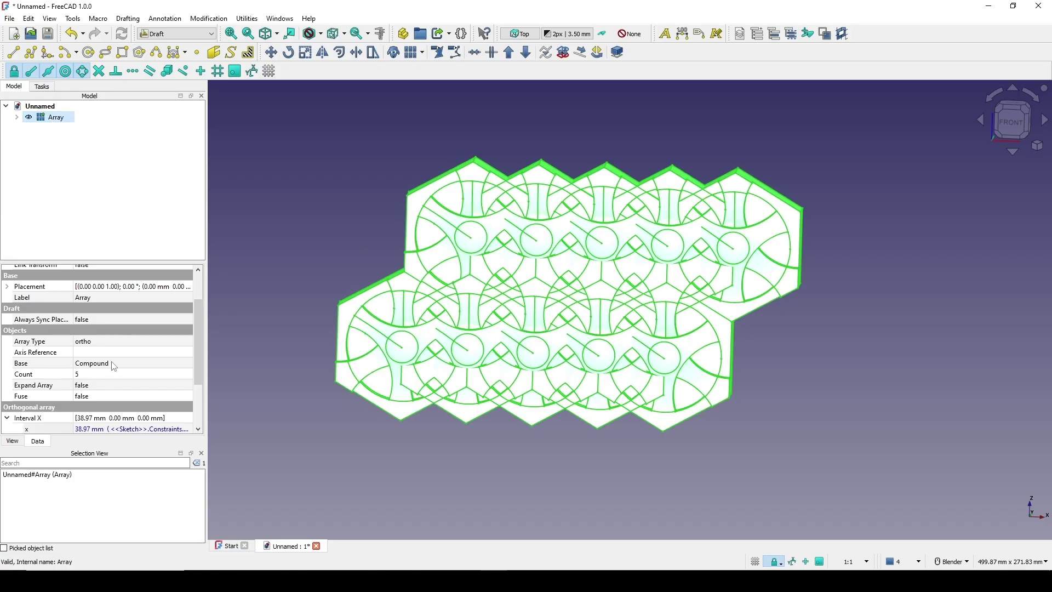
- Append *2 to the x spacing expression, making it 77.94 mm
scroll(114, 365, down, 2)
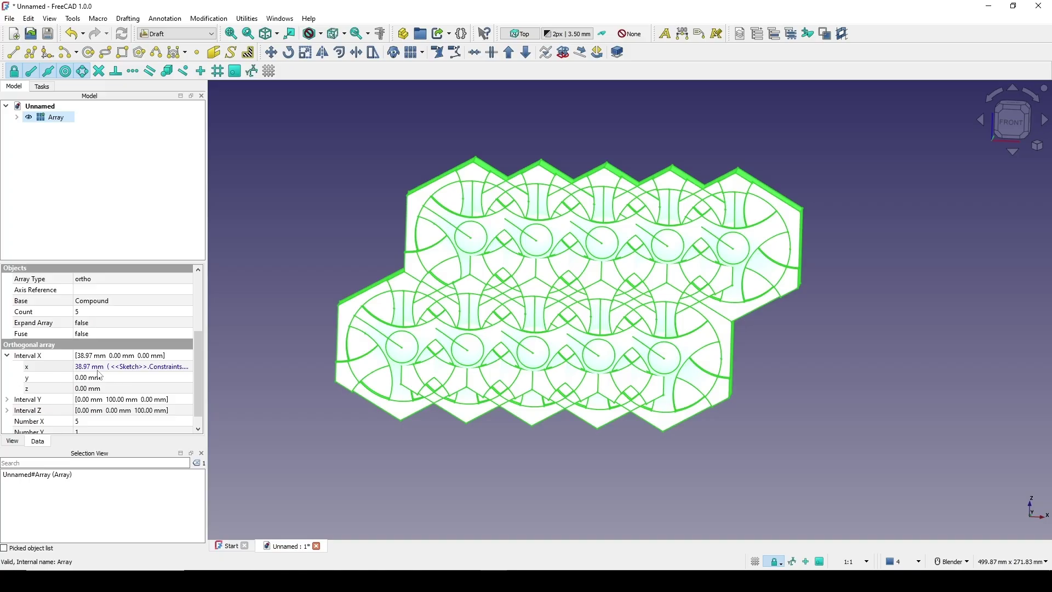
click(102, 369)
click(180, 365)
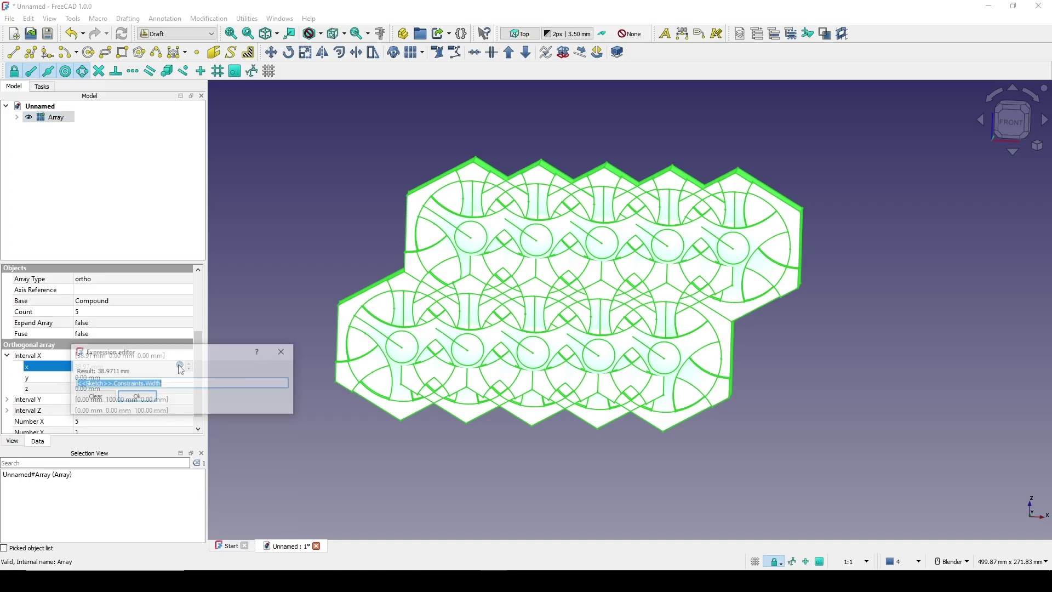
text(<<Sketch>>.Constraints.Width)
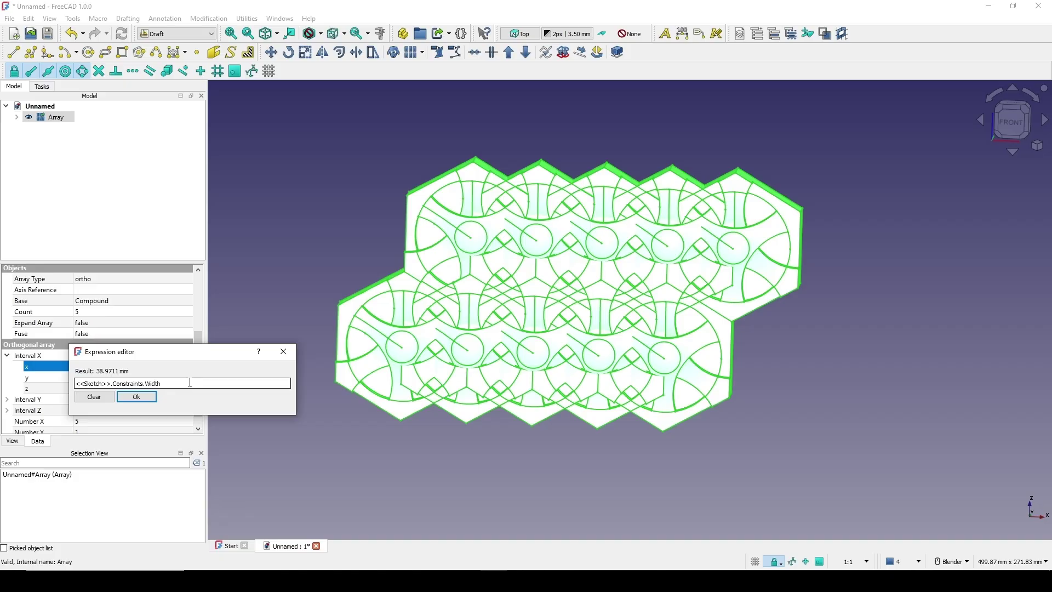
text(*2)
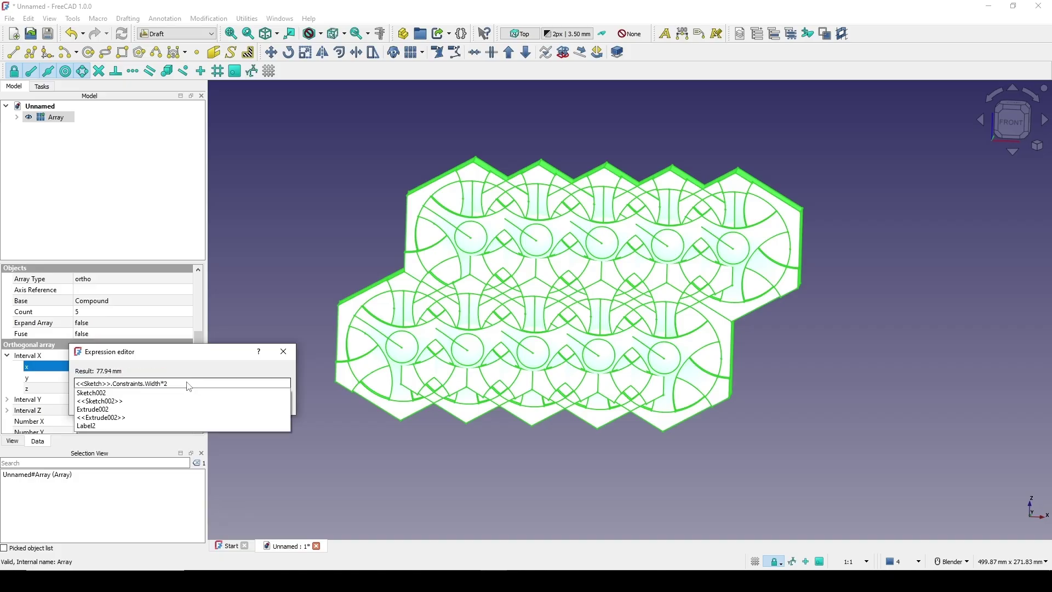
click(189, 387)
click(137, 396)
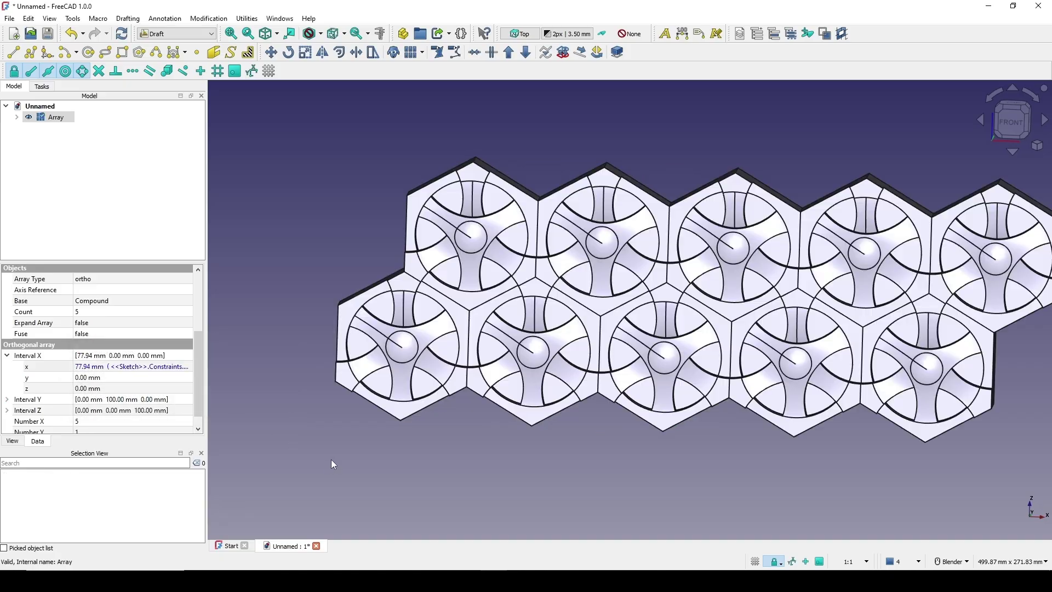
- Inspect the edge-to-edge tile pairs and reselect the Array
click(333, 464)
scroll(439, 399, down, 5)
scroll(548, 350, up, 3)
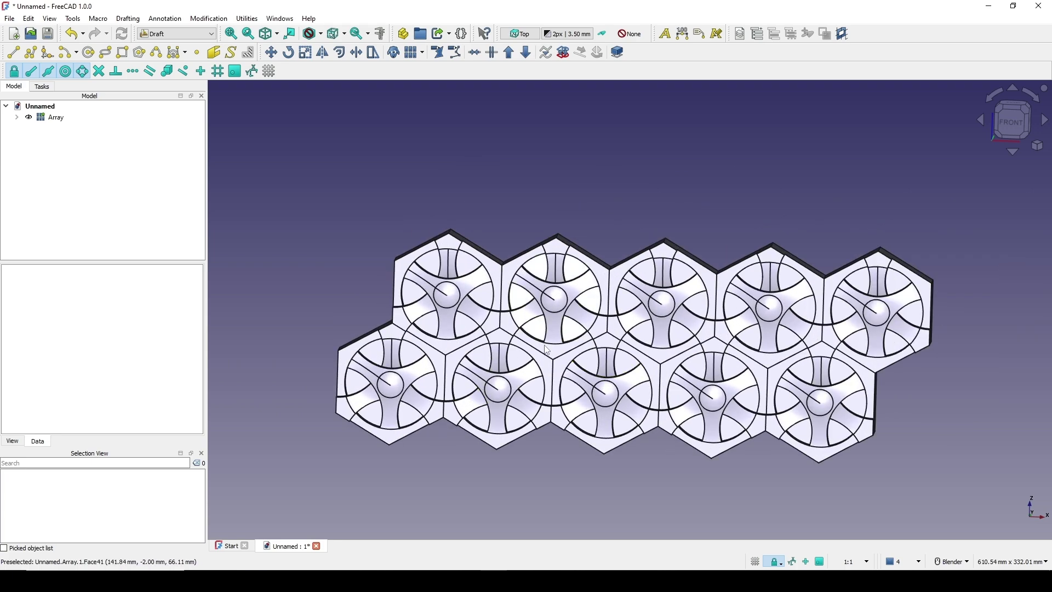
middle_drag(545, 355, 574, 338)
shift+middle_drag(645, 211, 657, 191)
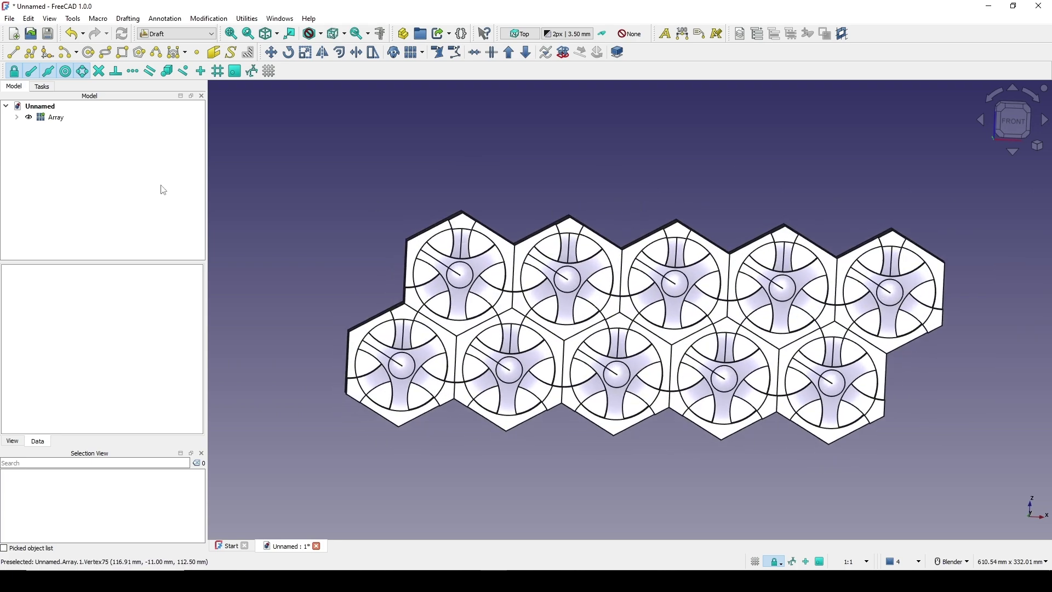
click(54, 119)
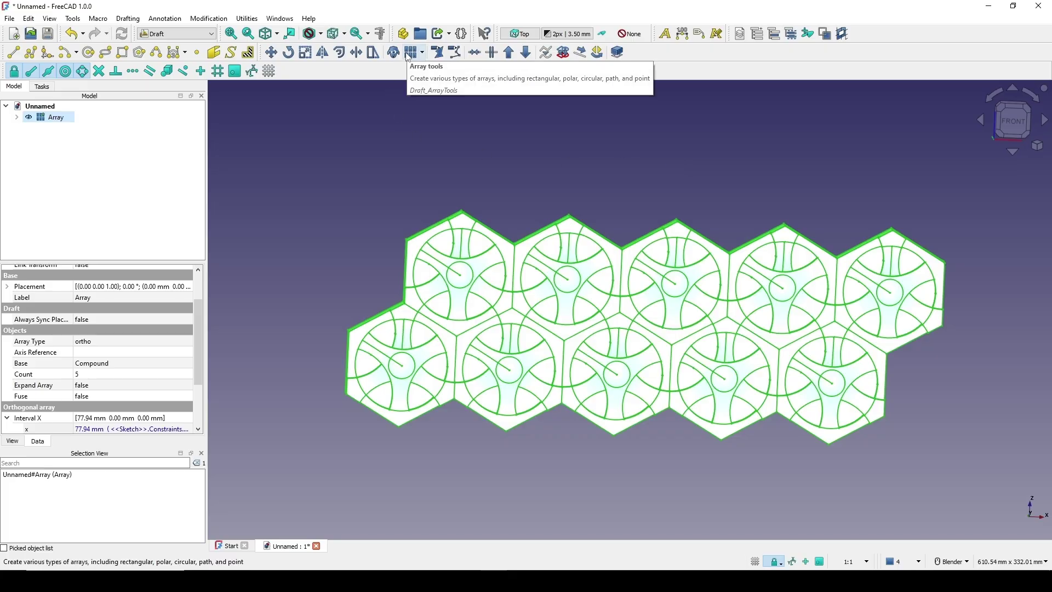
click(211, 20)
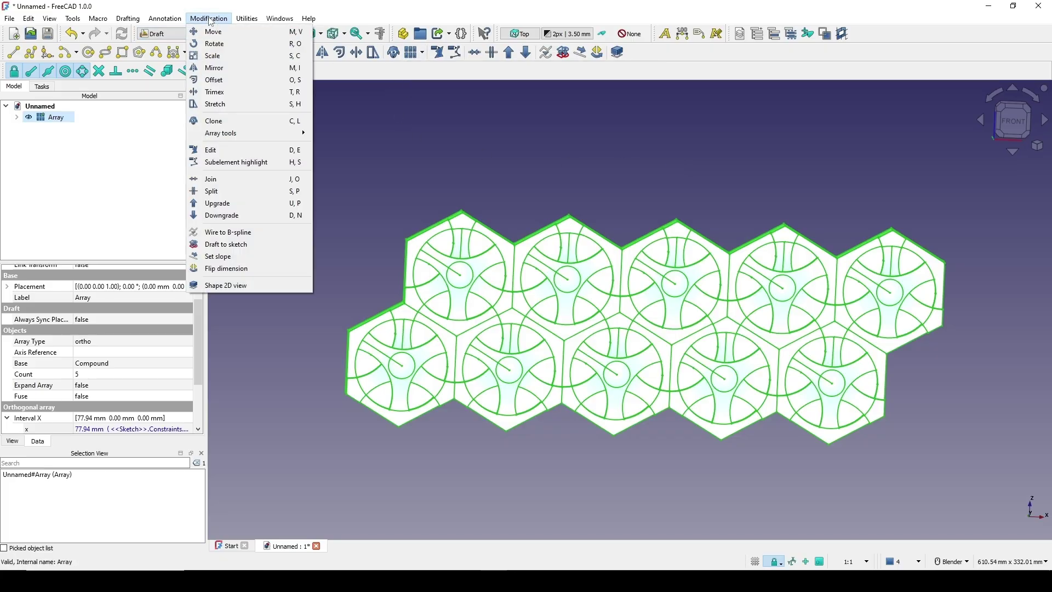
- Create an orthogonal array of the tile Array with X 1, Y 1 and Z 5 elements
mouse_move(230, 133)
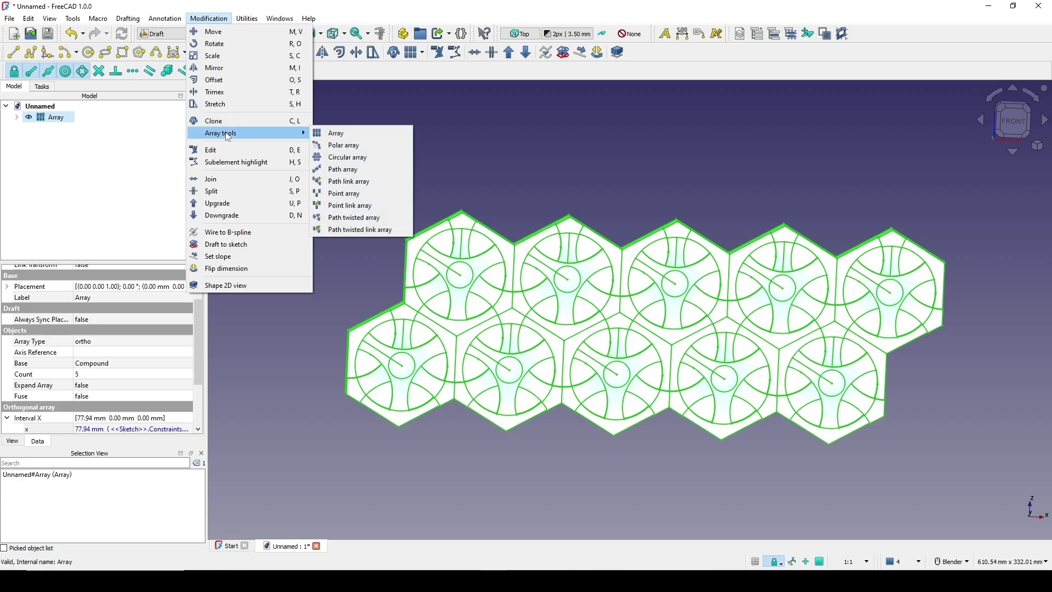
click(343, 133)
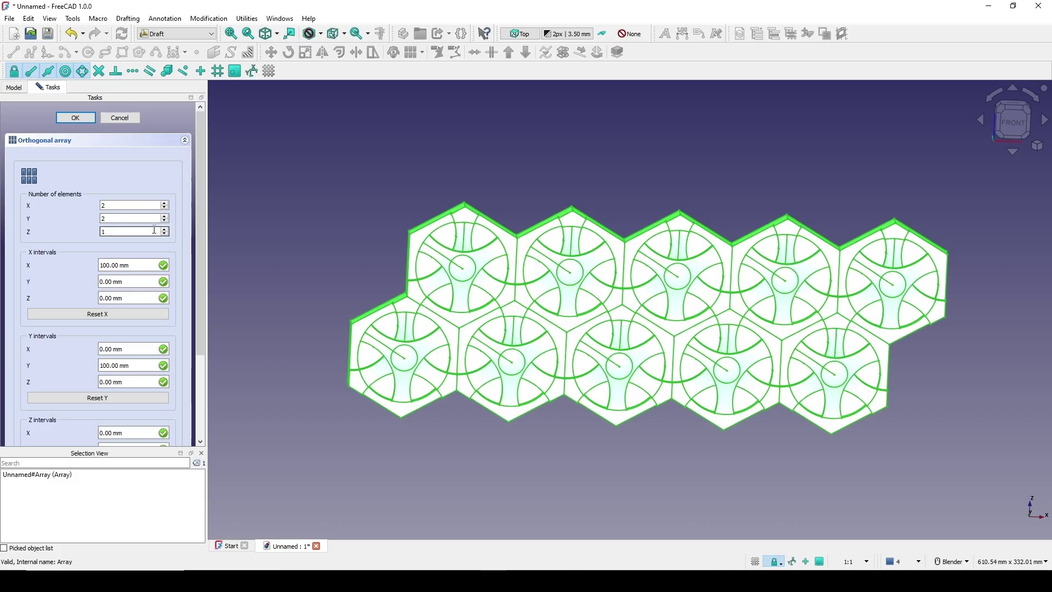
double_click(123, 205)
text(1)
double_click(123, 232)
text(5)
scroll(205, 252, down, 3)
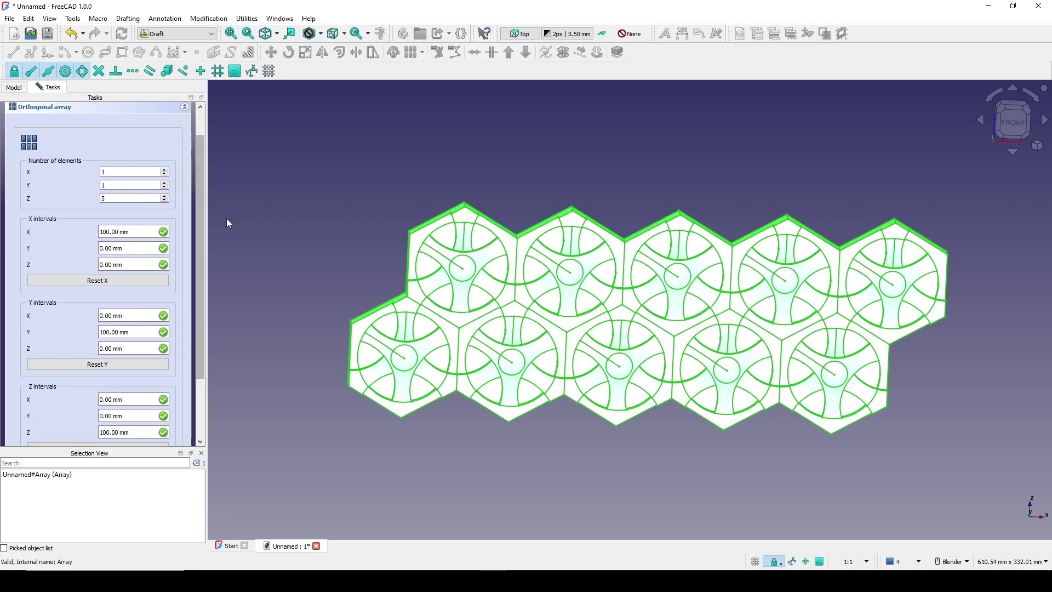
scroll(201, 279, down, 7)
drag(201, 289, 208, 176)
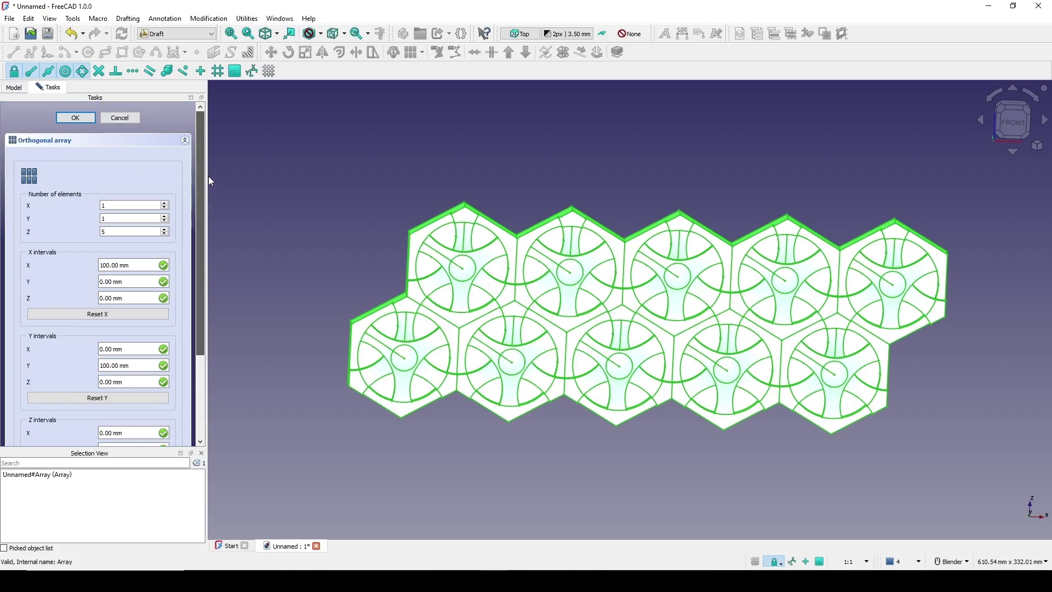
click(89, 119)
- Collapse Interval X, expand Interval Z and start editing Array001's z spacing
scroll(553, 307, down, 5)
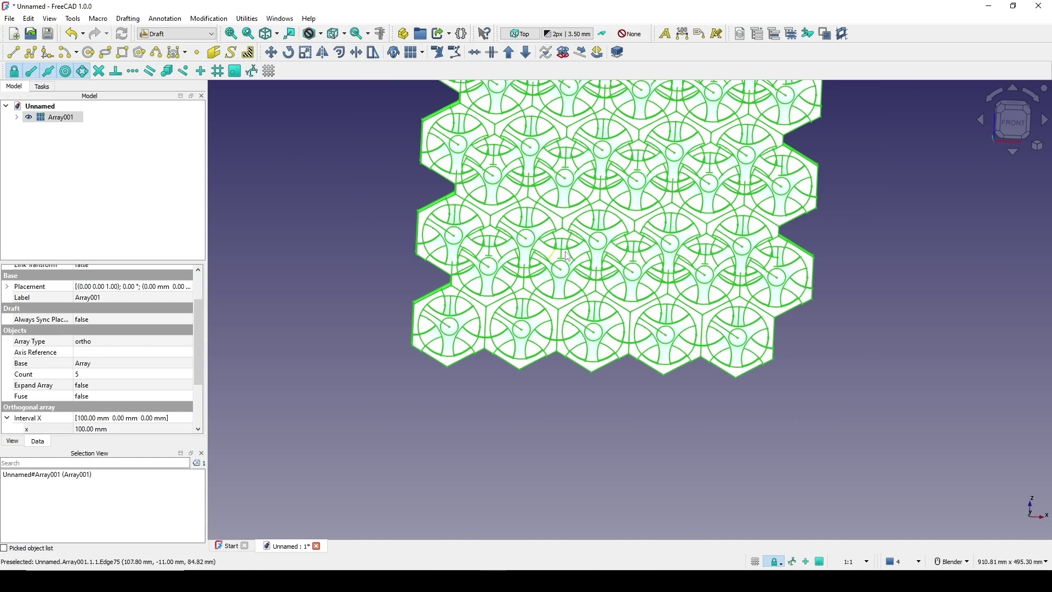
shift+middle_drag(564, 342, 572, 305)
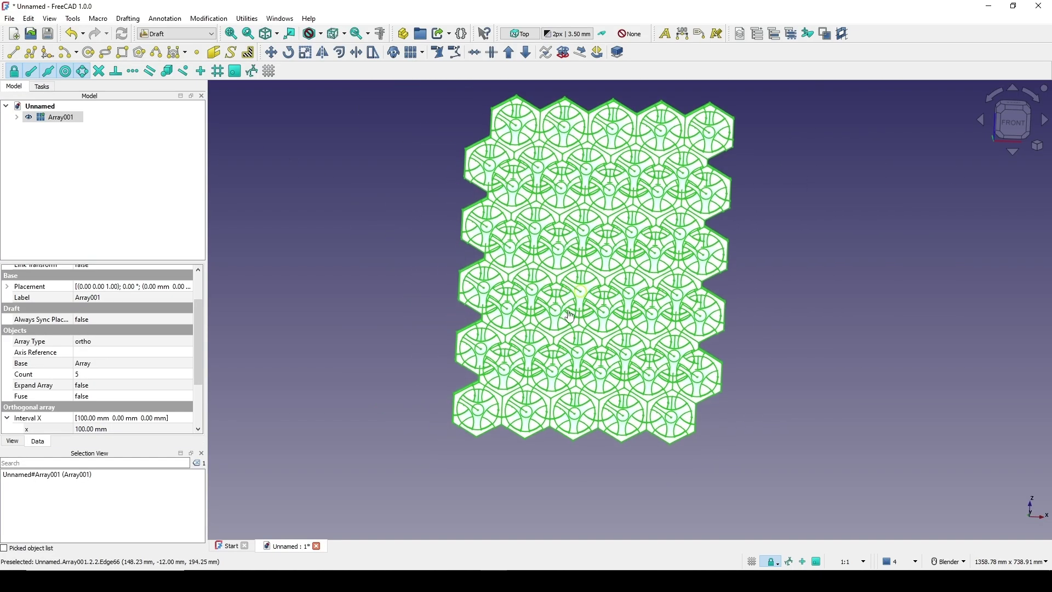
middle_drag(673, 294, 671, 274)
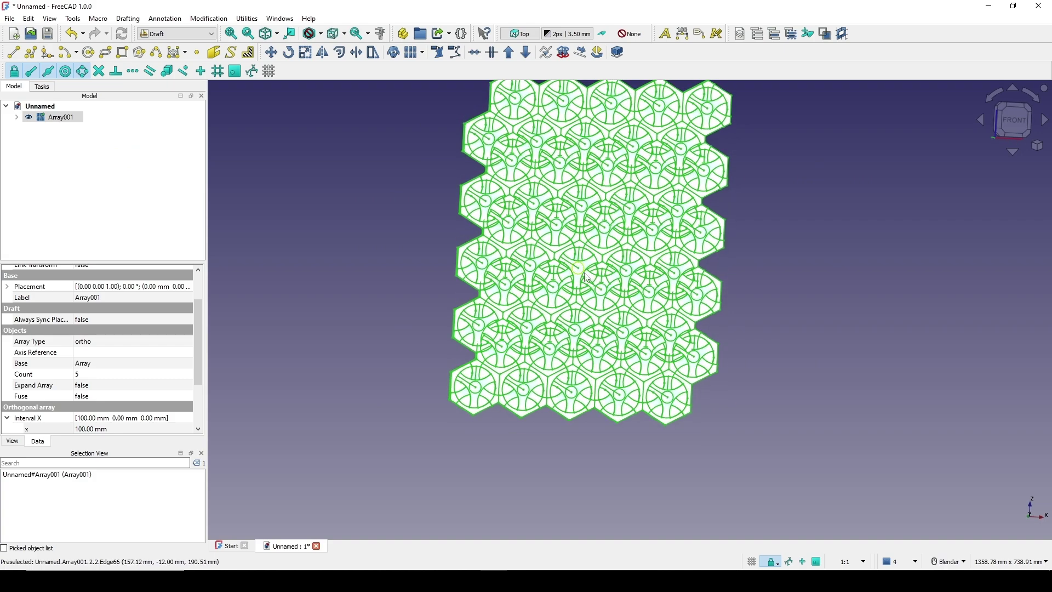
drag(199, 371, 202, 424)
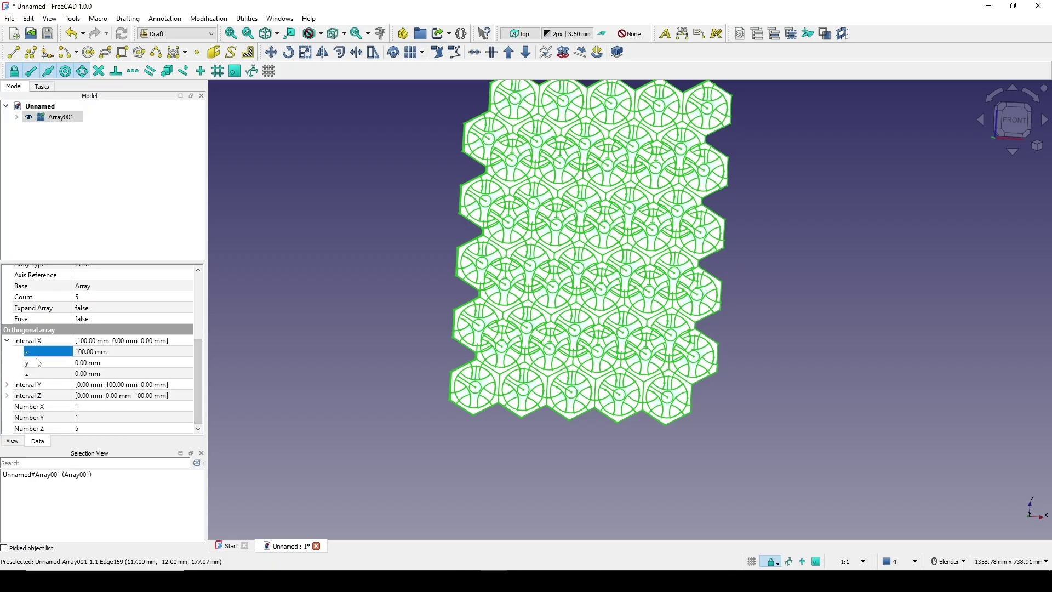
click(8, 345)
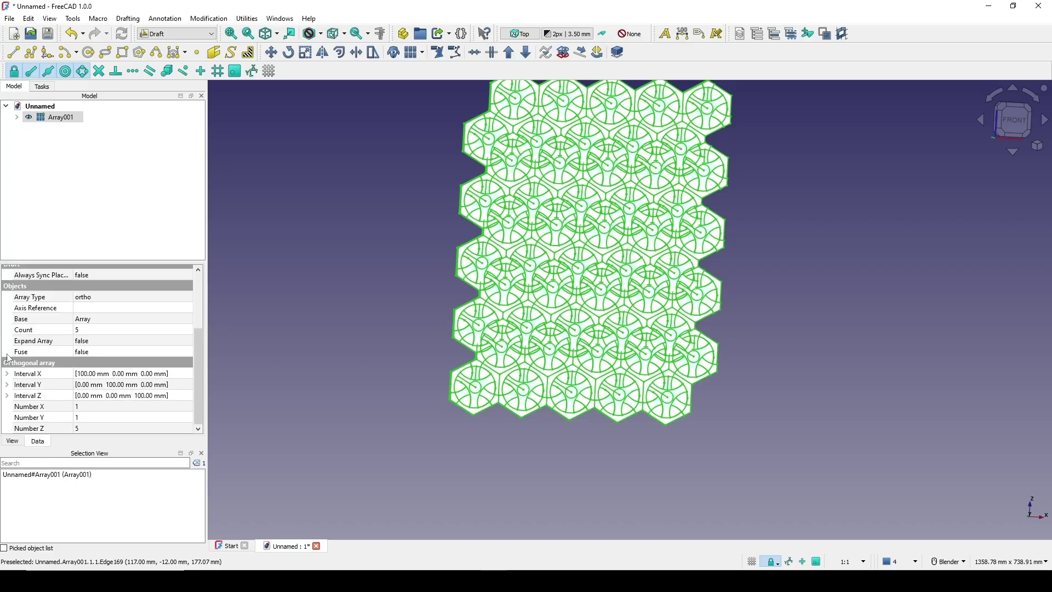
click(8, 395)
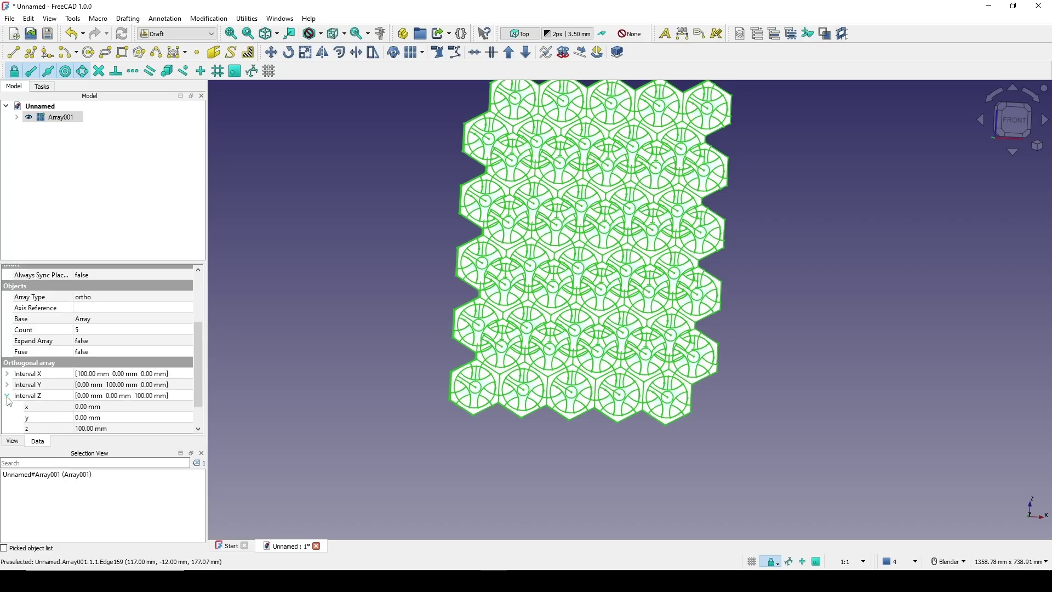
scroll(51, 403, down, 1)
click(39, 397)
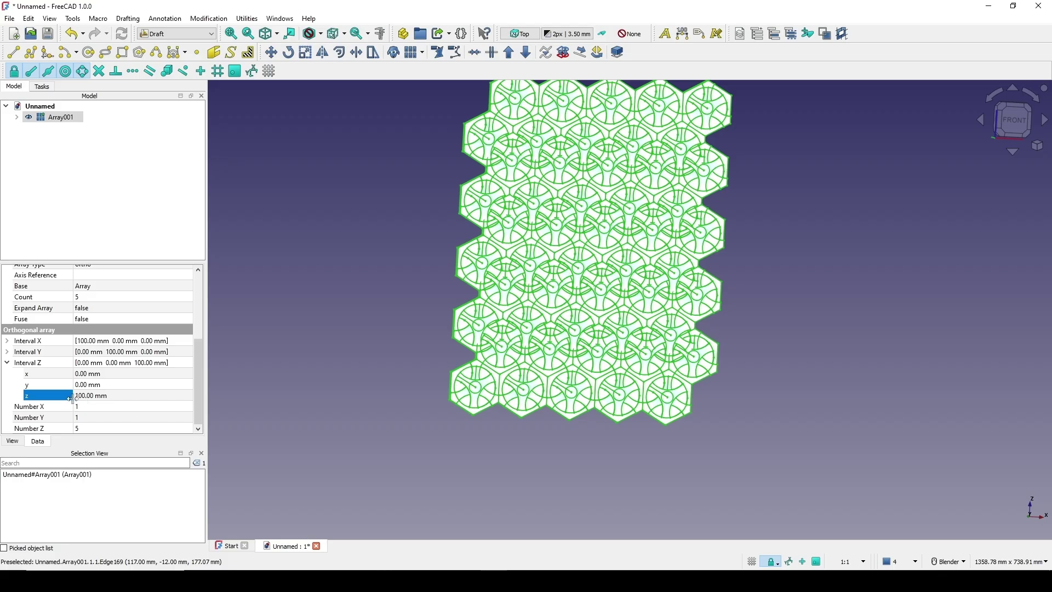
click(100, 396)
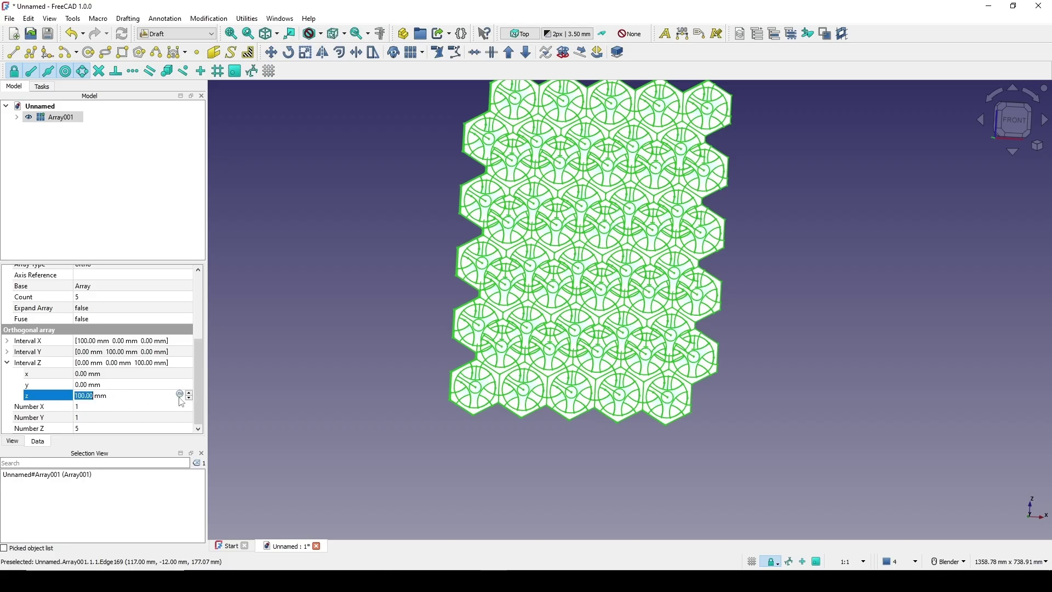
- Set the z spacing expression to Sketch.Constraints.Height, giving 45 mm
click(179, 394)
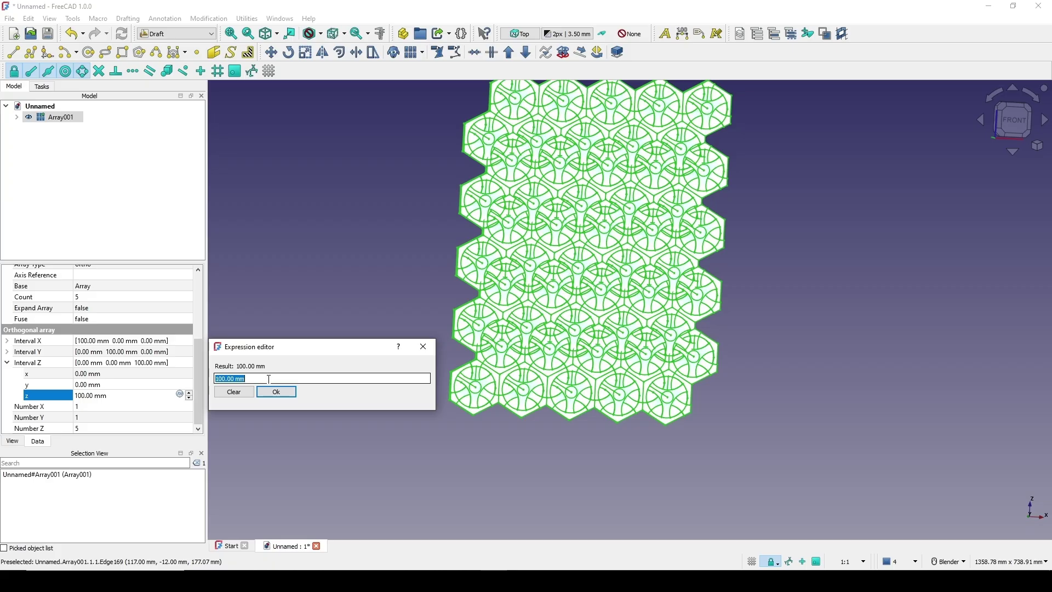
text(sket)
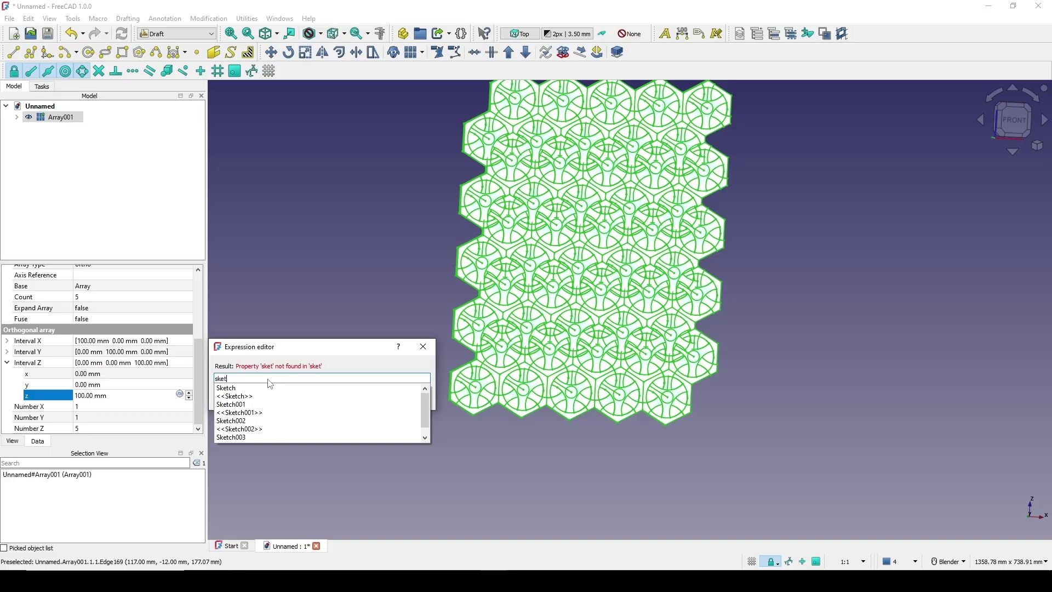
click(244, 388)
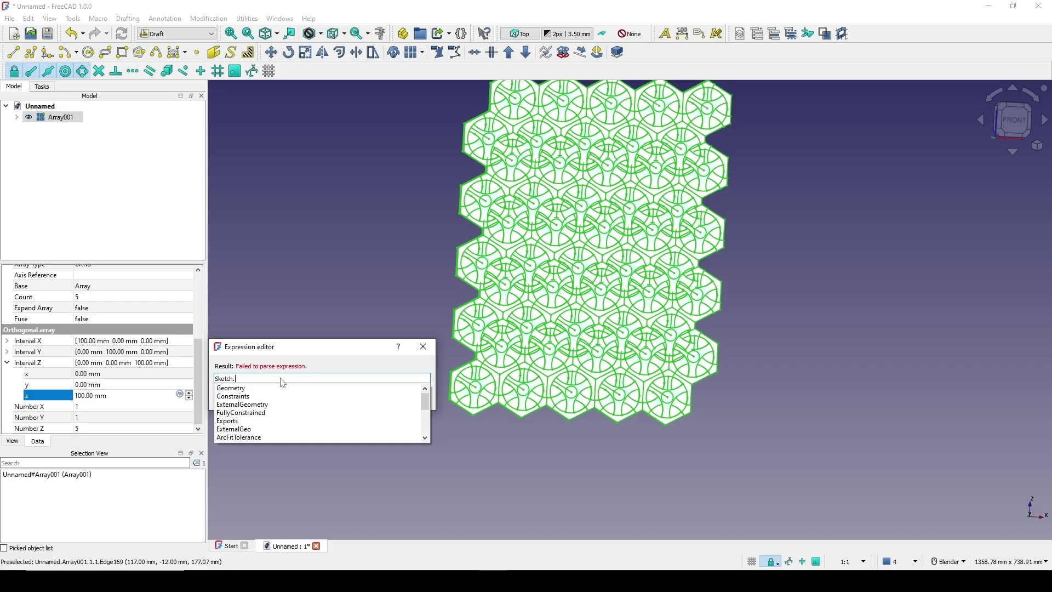
click(246, 396)
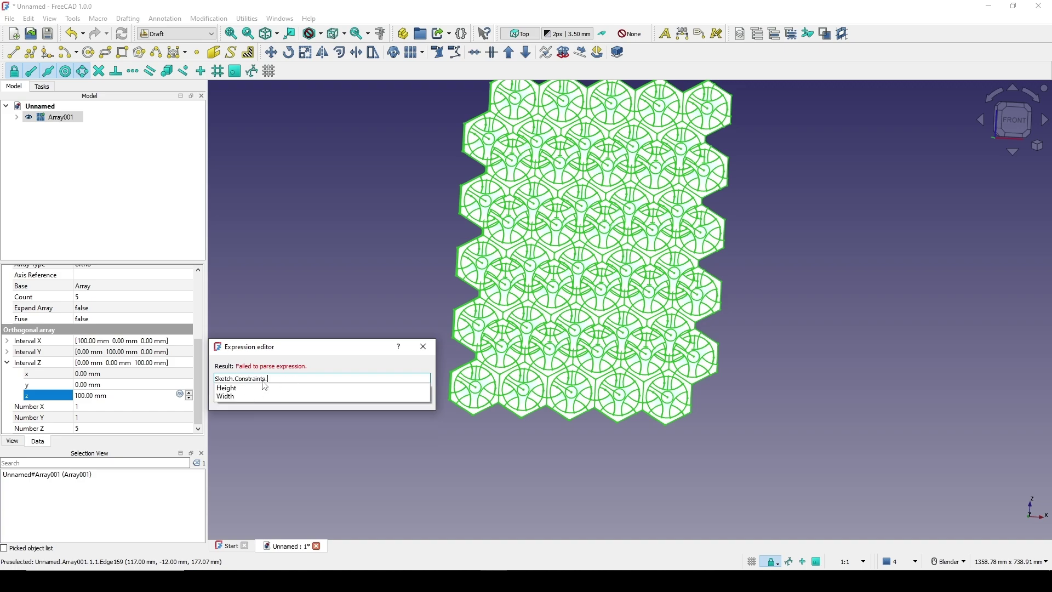
click(236, 388)
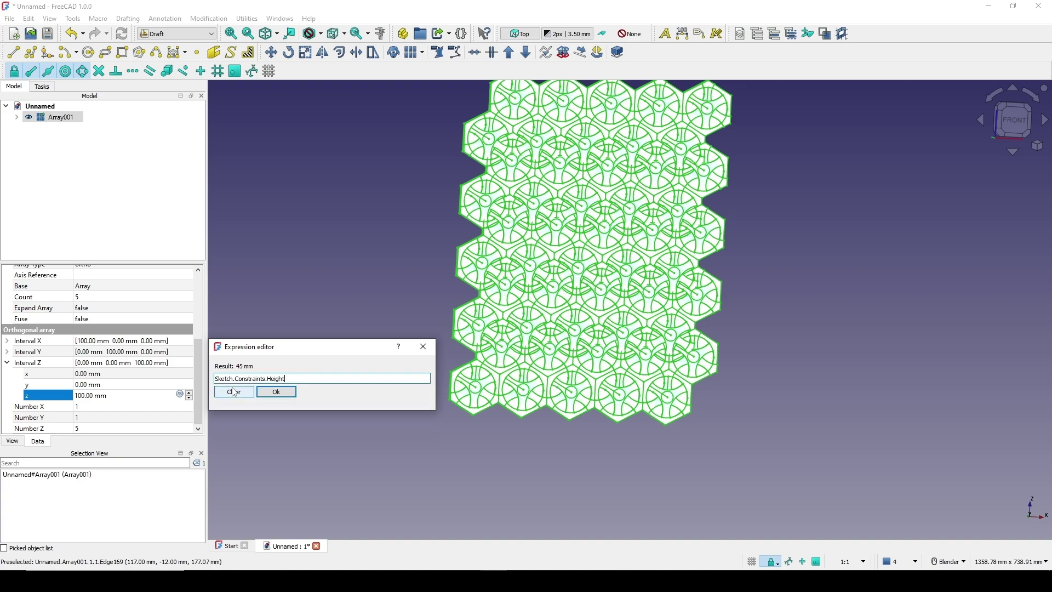
click(277, 391)
click(313, 304)
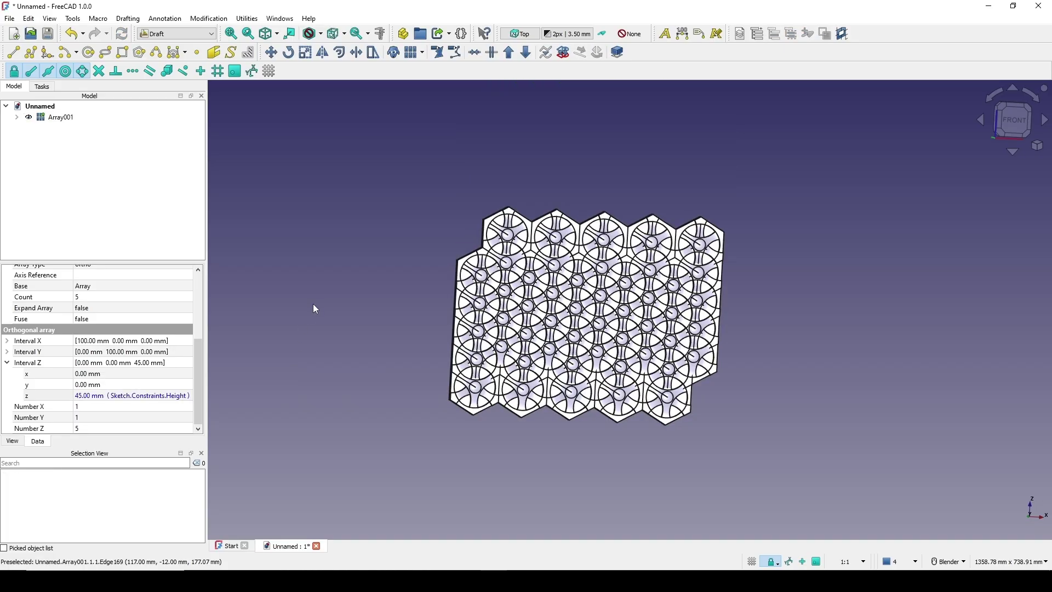
scroll(593, 335, up, 3)
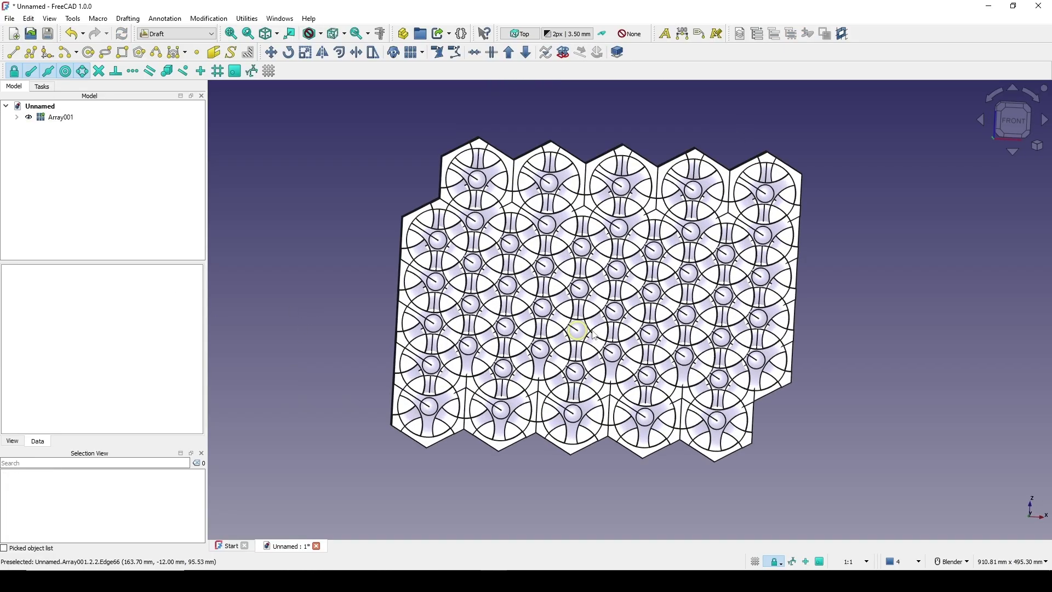
- Append *3 to Array001's Height-based z spacing expression, making it 135 mm
click(58, 117)
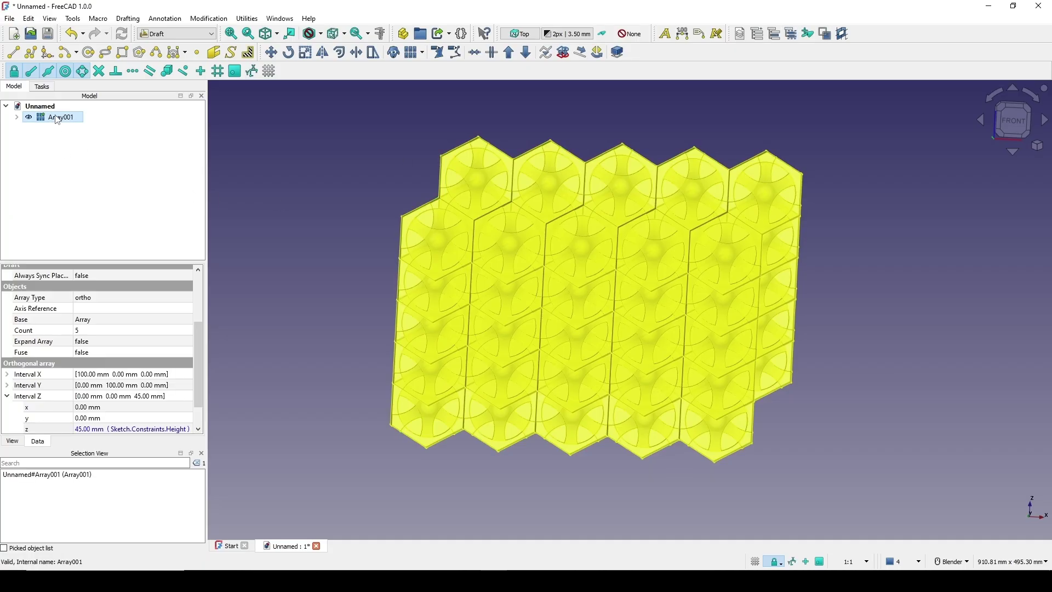
scroll(145, 390, down, 1)
click(120, 399)
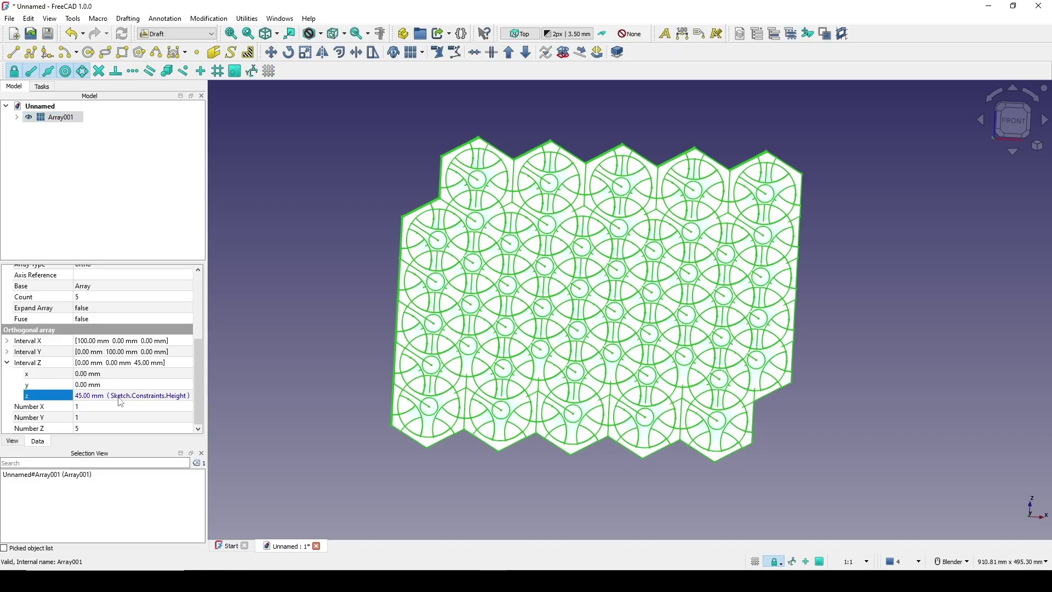
click(185, 397)
click(162, 412)
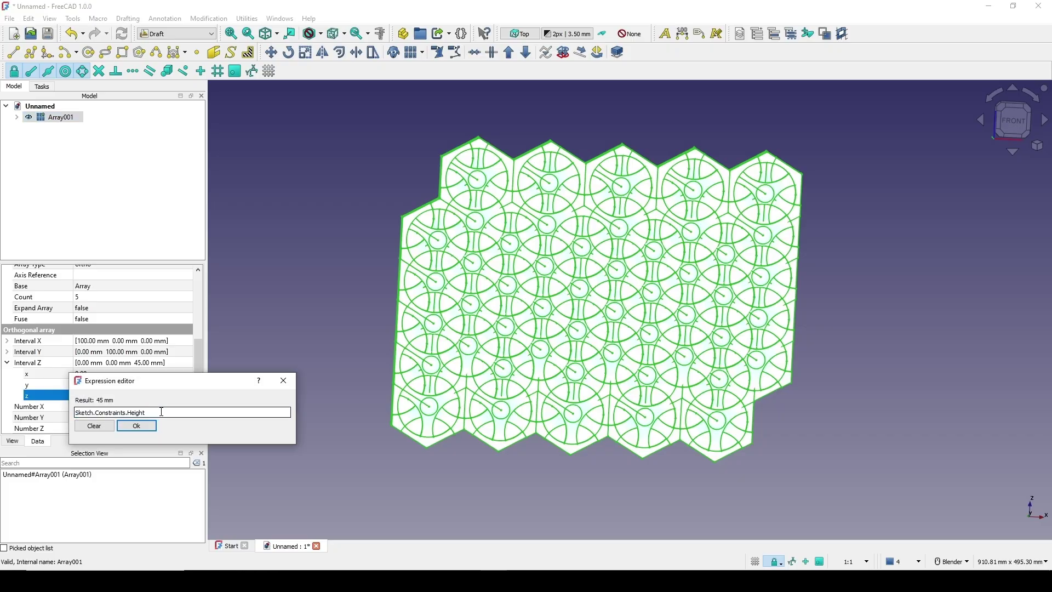
text(*3)
click(173, 374)
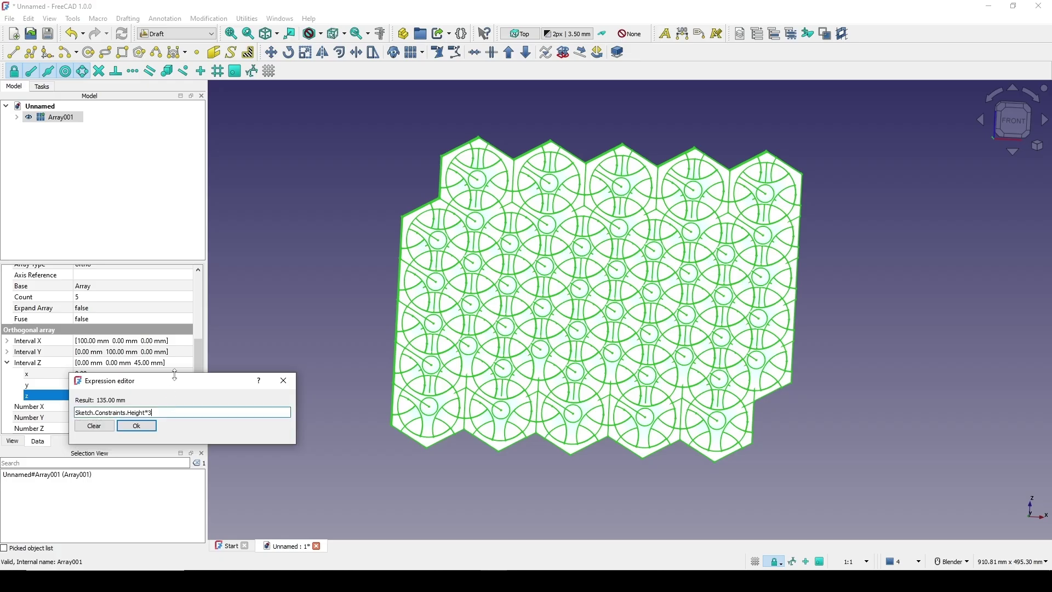
click(146, 424)
- Pan and orbit to view the spread-out mat shaded at an angle
click(271, 338)
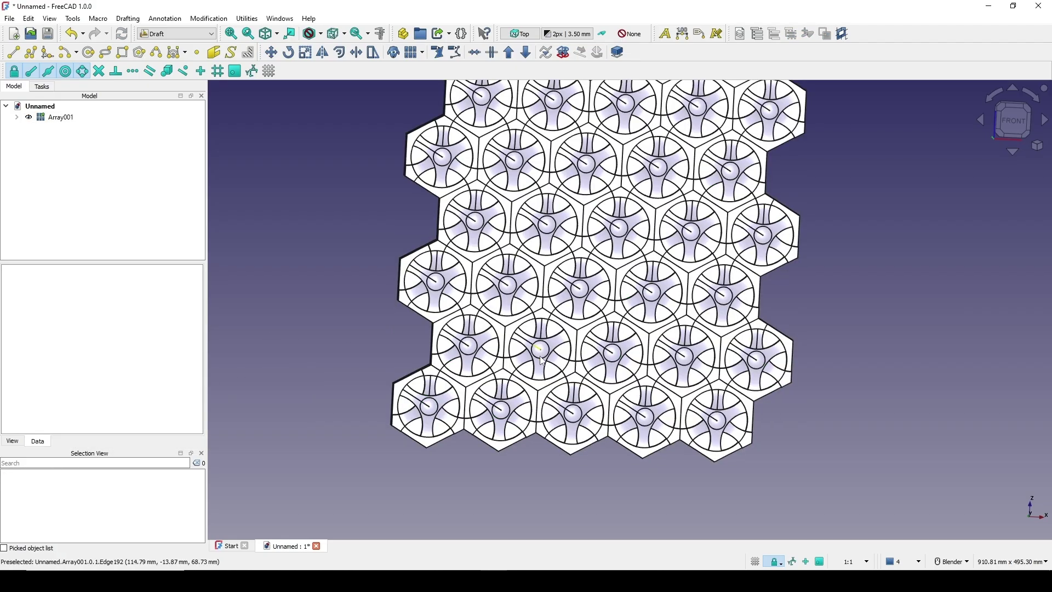
scroll(540, 354, down, 3)
shift+middle_drag(539, 354, 531, 444)
mouse_move(818, 360)
middle_down()
mouse_move(729, 317)
mouse_move(751, 299)
middle_up()
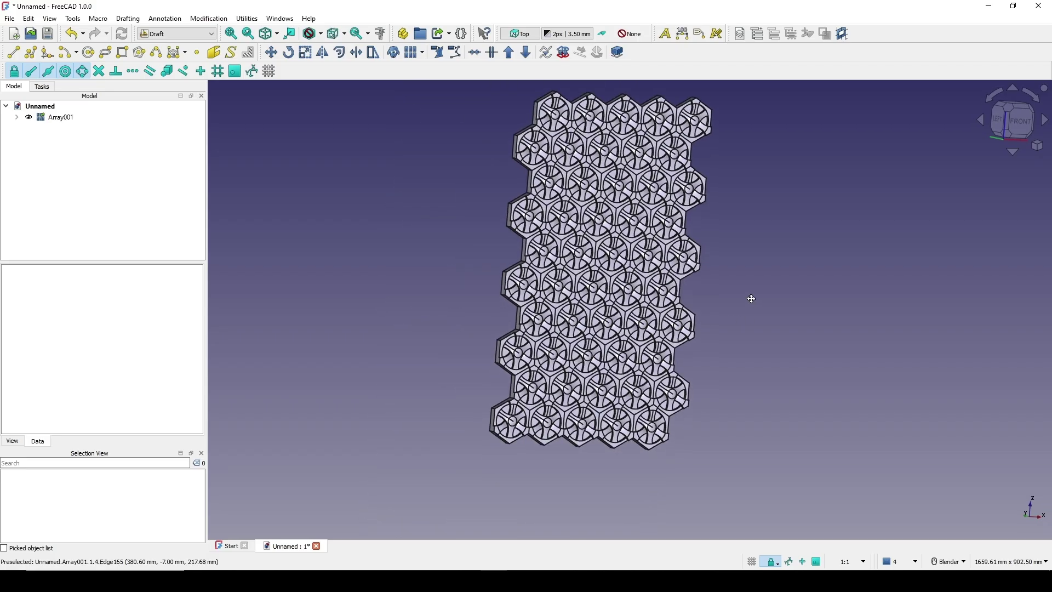
- Set the inner Array's Number X to 10, then begin editing Array001's Number Z
click(15, 118)
click(16, 117)
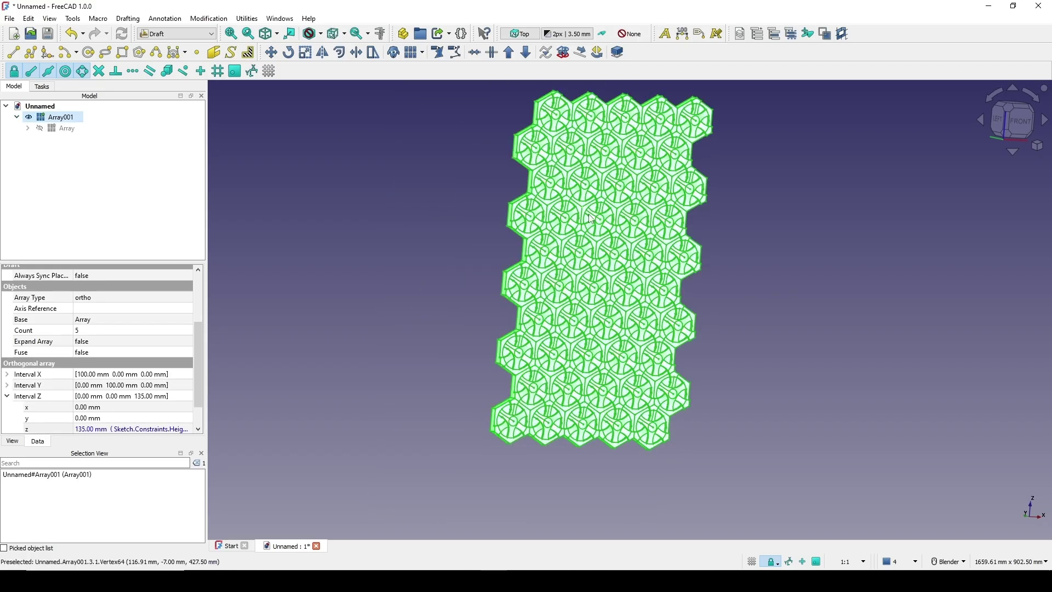
middle_drag(761, 306, 781, 297)
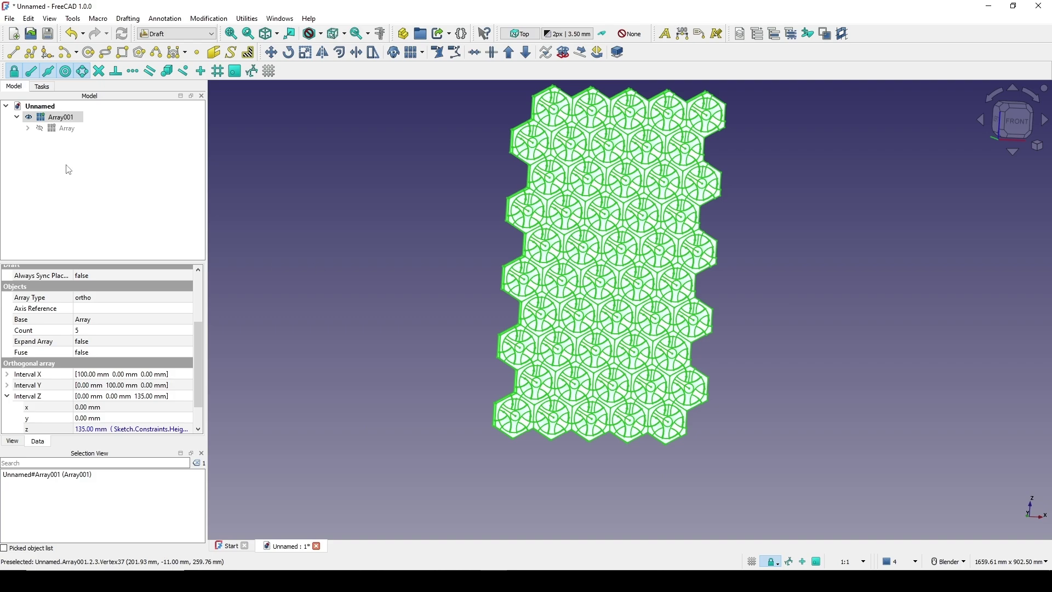
click(69, 130)
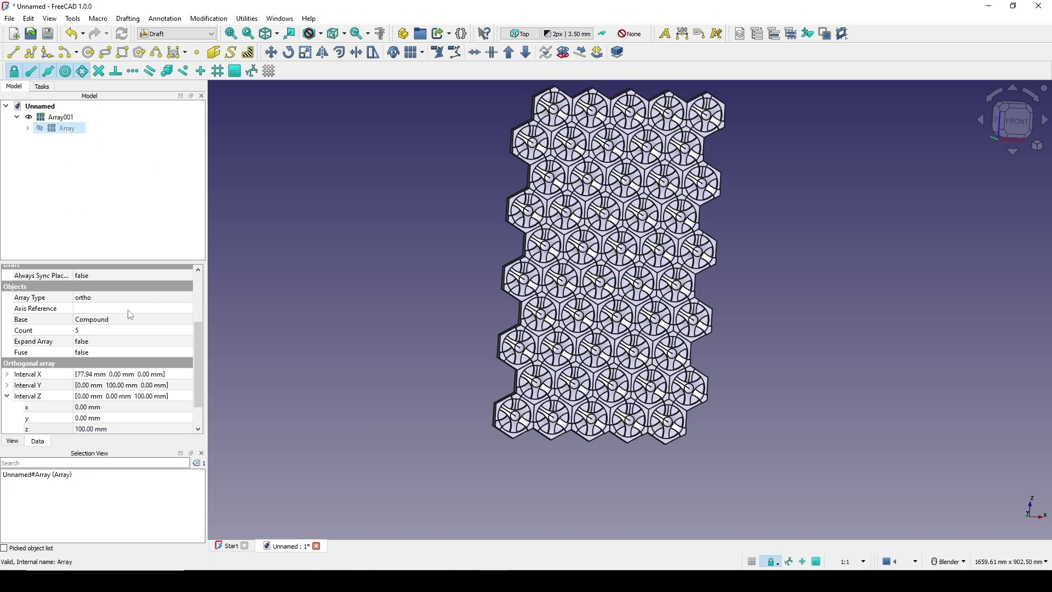
scroll(82, 375, down, 2)
click(36, 407)
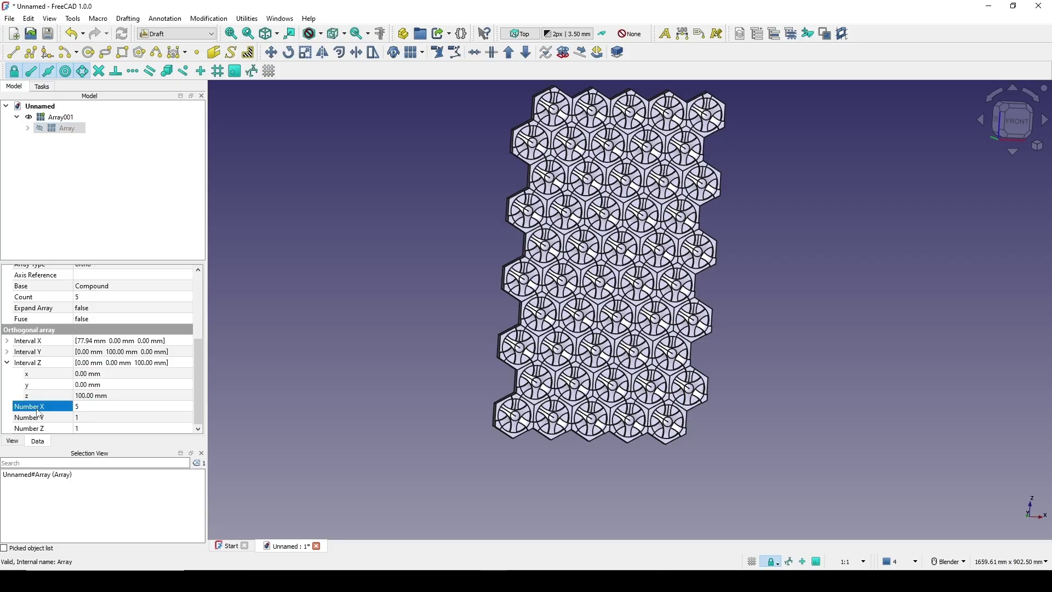
click(105, 408)
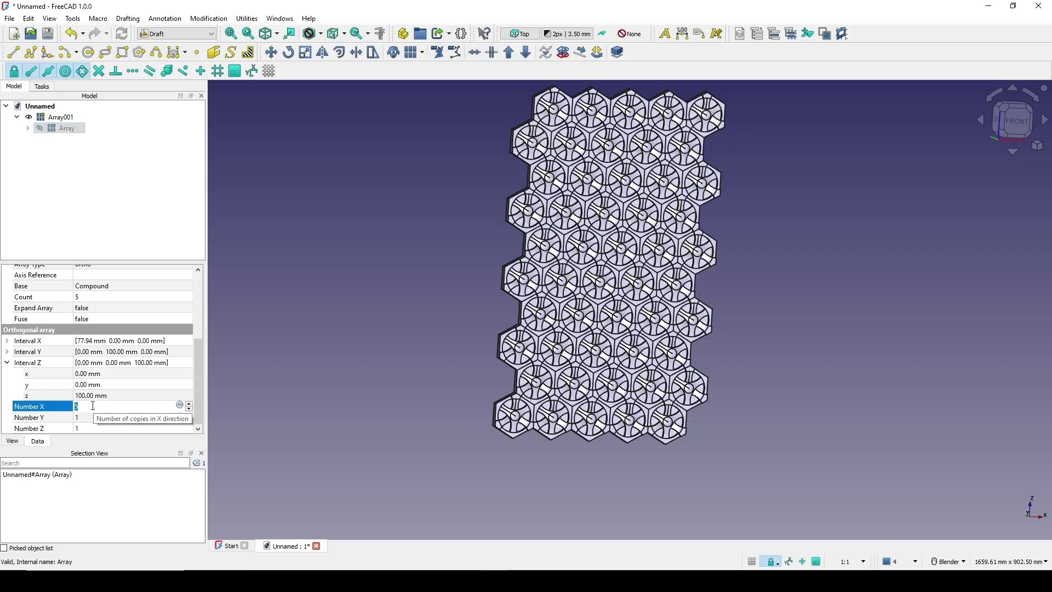
text(10)
key(Return)
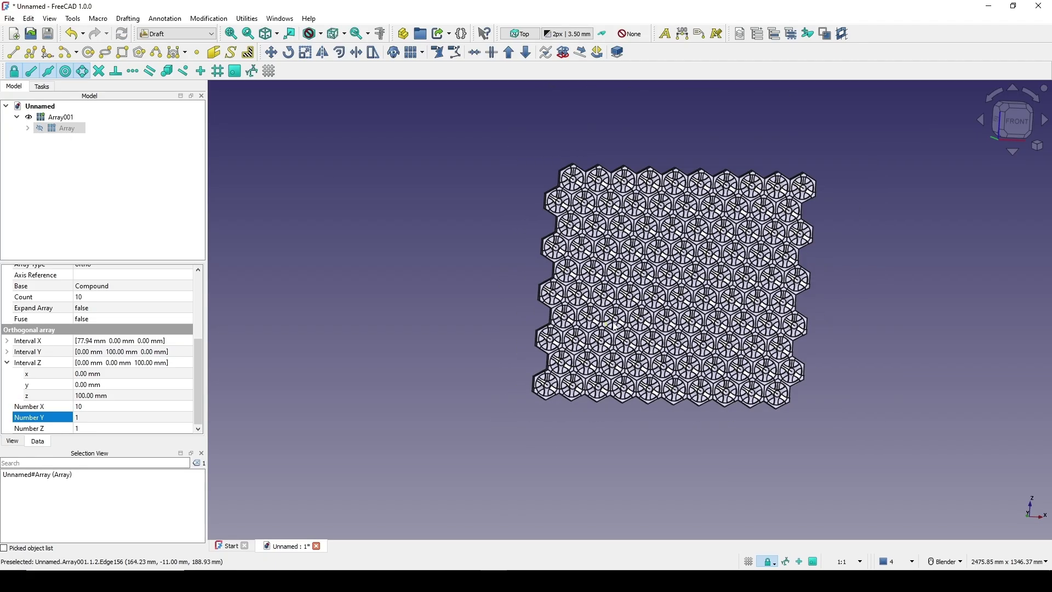
click(56, 118)
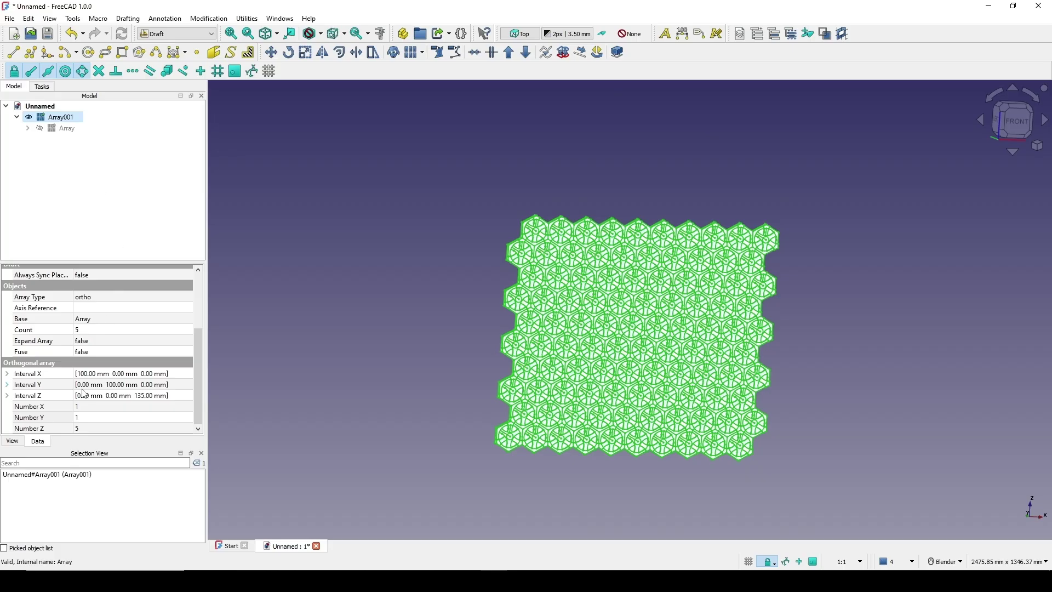
click(85, 428)
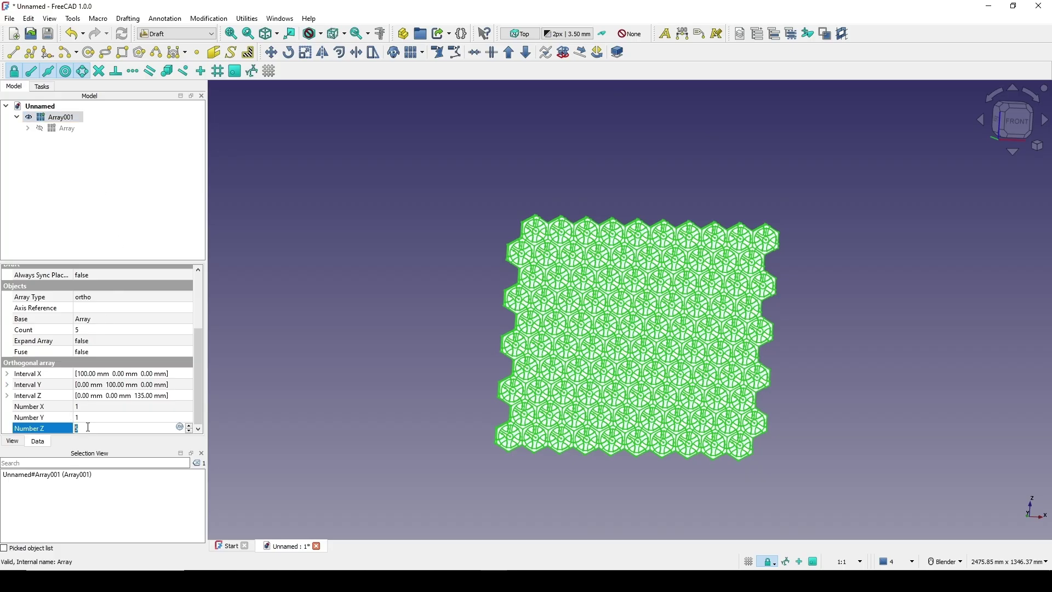
- Set Array001's Number Z to 10 repeats
text(10)
click(324, 347)
scroll(557, 323, down, 2)
- Inspect the enlarged woven mat from the left and at a flatter angle
shift+middle_drag(584, 295, 557, 341)
middle_drag(558, 322, 654, 341)
scroll(559, 318, up, 10)
scroll(632, 340, up, 2)
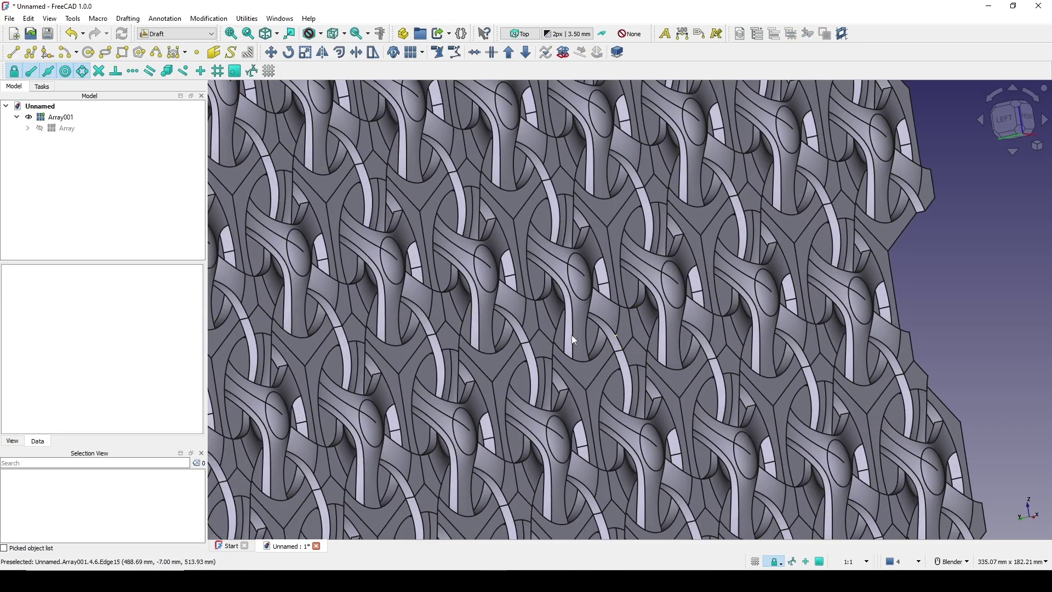
shift+middle_drag(571, 334, 619, 324)
scroll(599, 321, up, 2)
scroll(600, 325, down, 3)
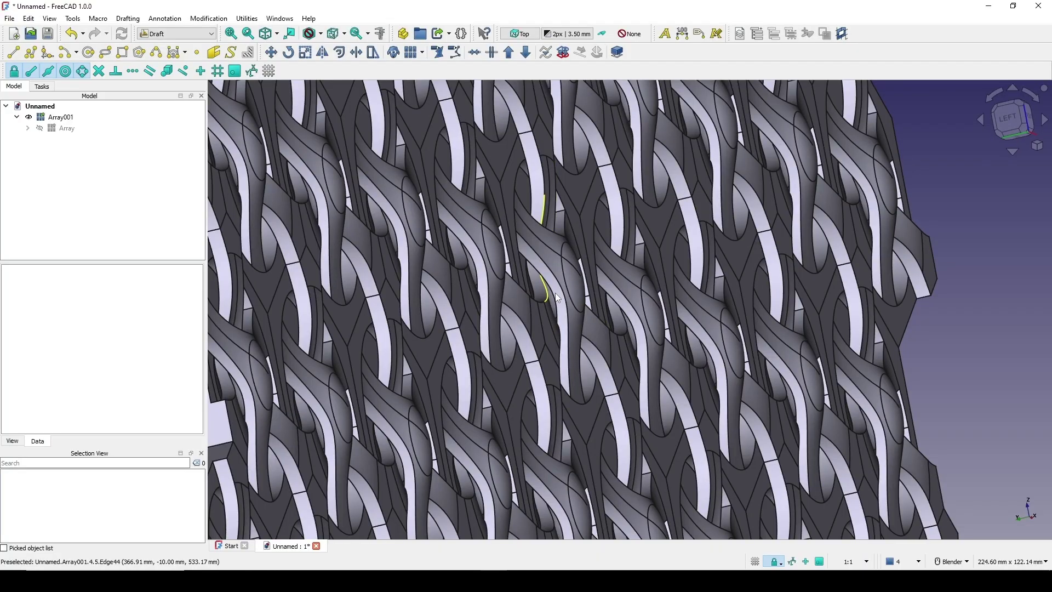
scroll(563, 294, up, 4)
scroll(566, 298, down, 4)
middle_drag(567, 298, 548, 323)
scroll(518, 310, down, 8)
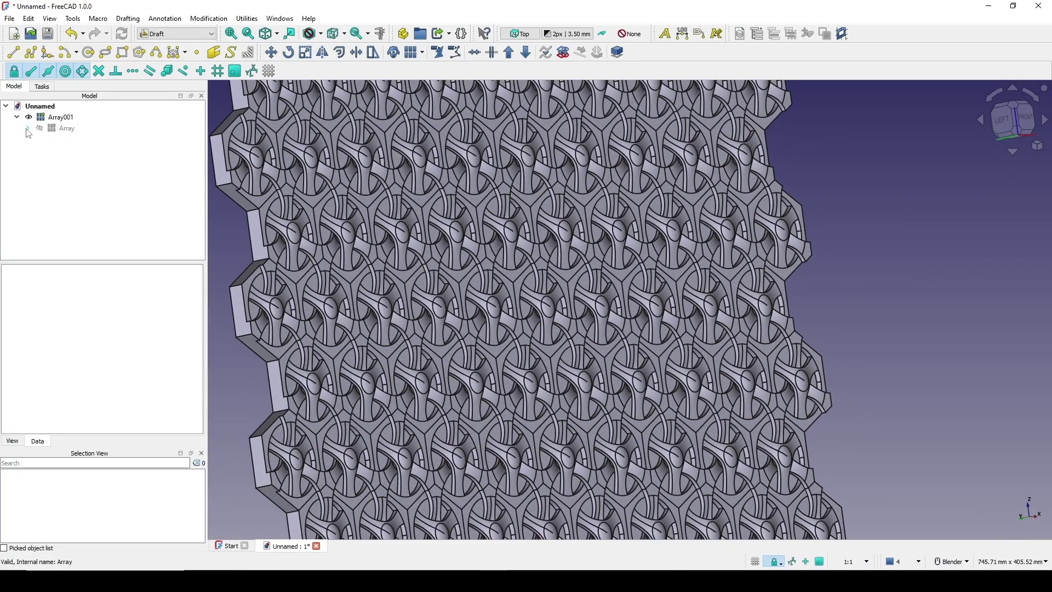
- Expand the tree through Compound, Fusion, Common and Cut001 to Revolve, and edit Sketch002
click(28, 128)
click(39, 139)
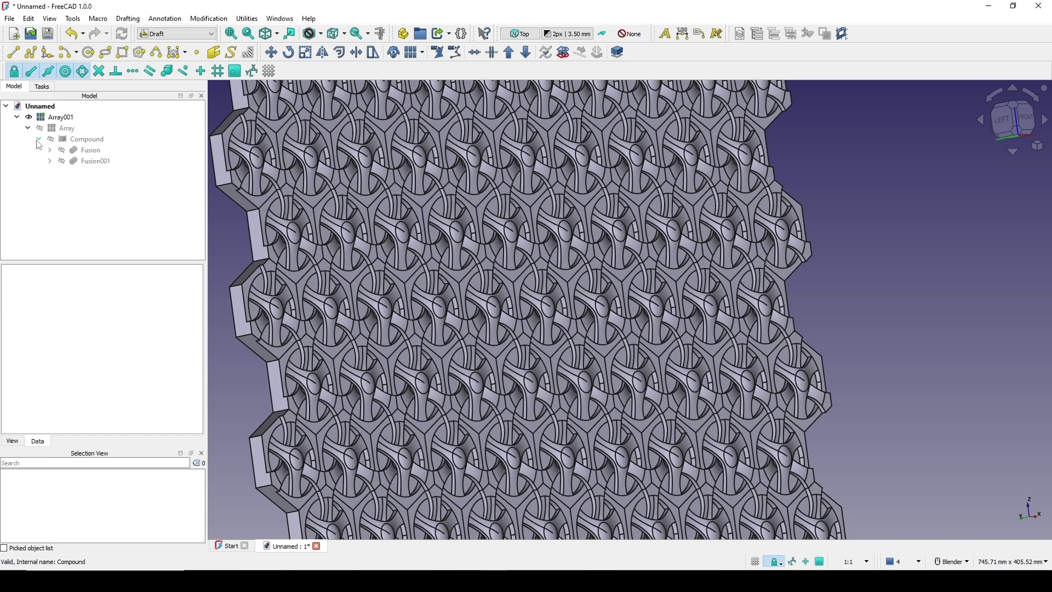
click(50, 150)
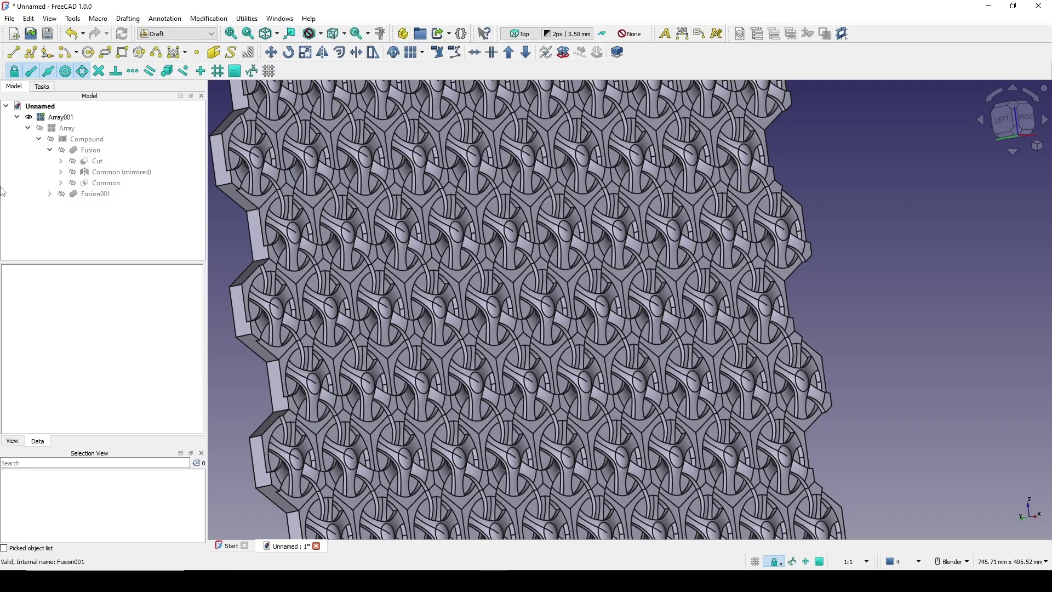
click(61, 183)
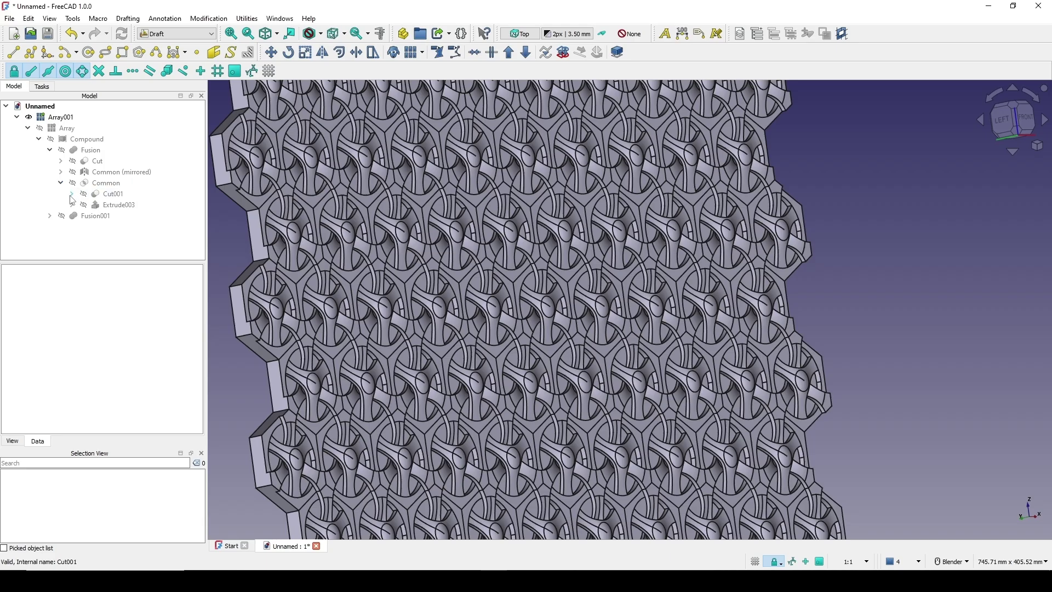
click(72, 193)
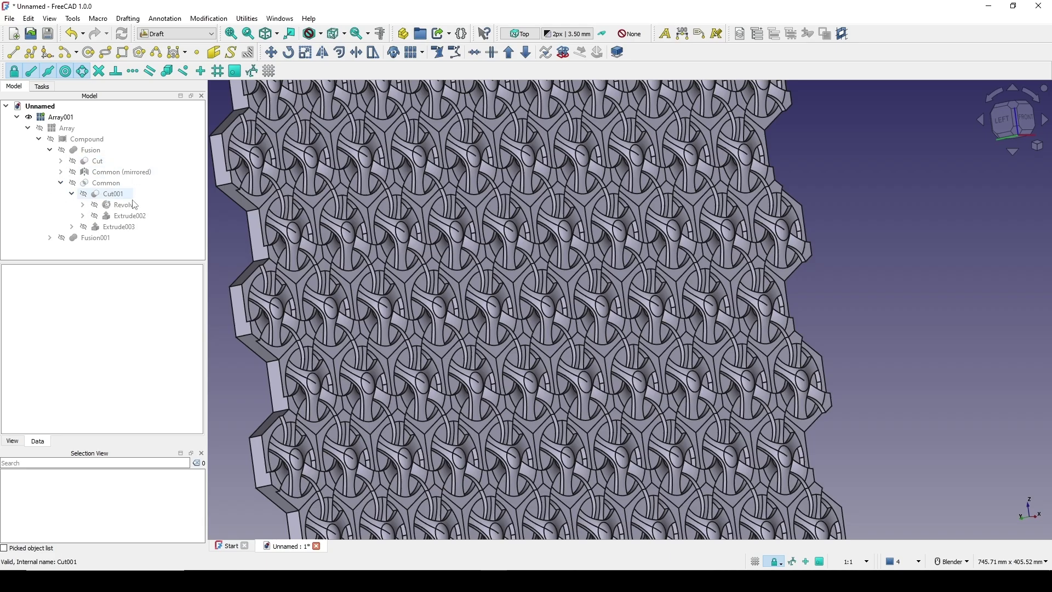
click(82, 205)
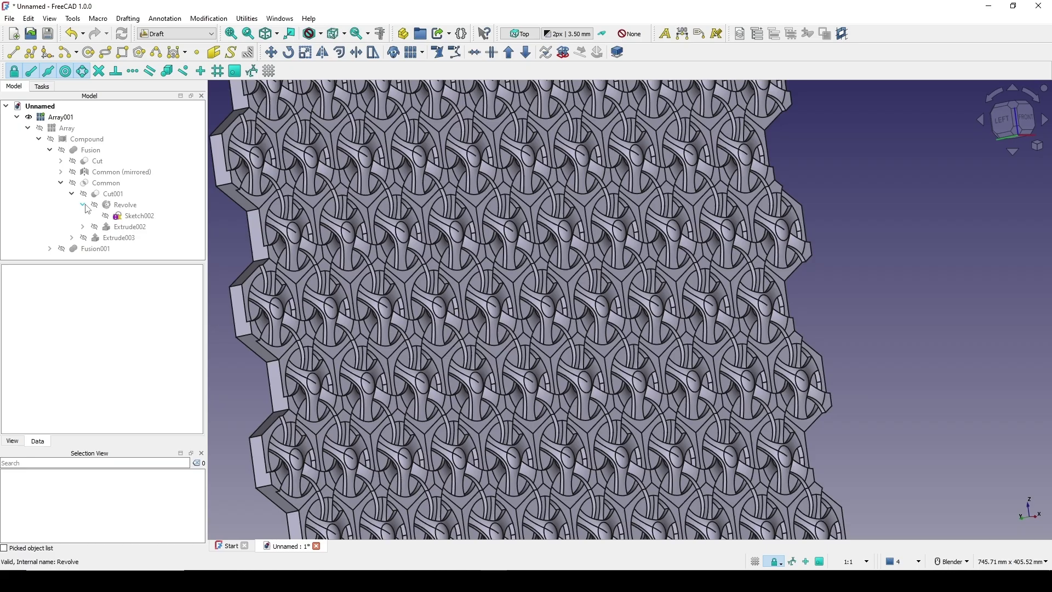
double_click(134, 216)
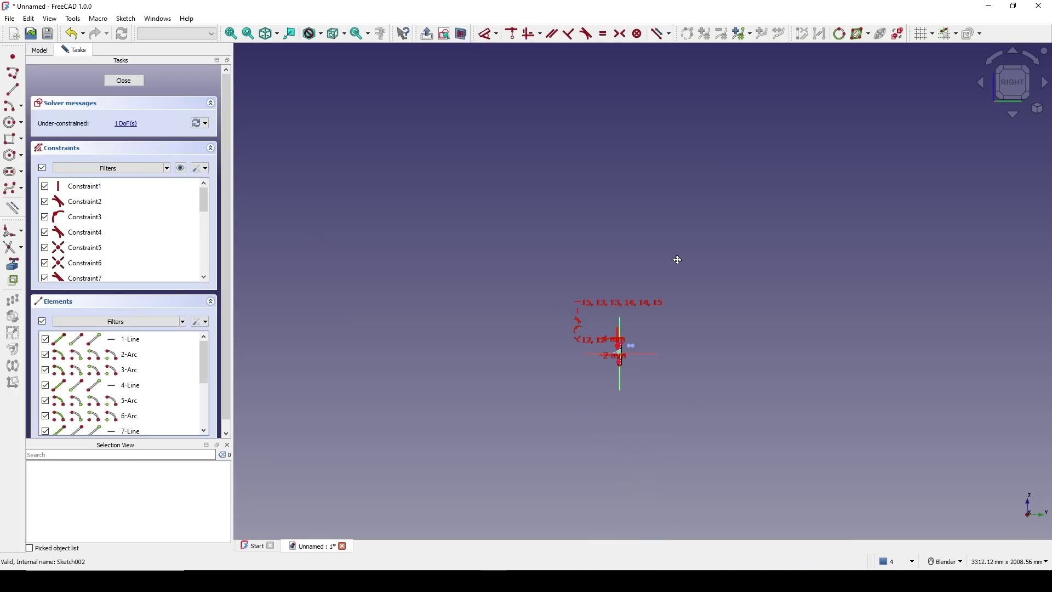
- Change the sketch's 2 mm dimension to 3 mm and close the sketch
scroll(625, 329, up, 5)
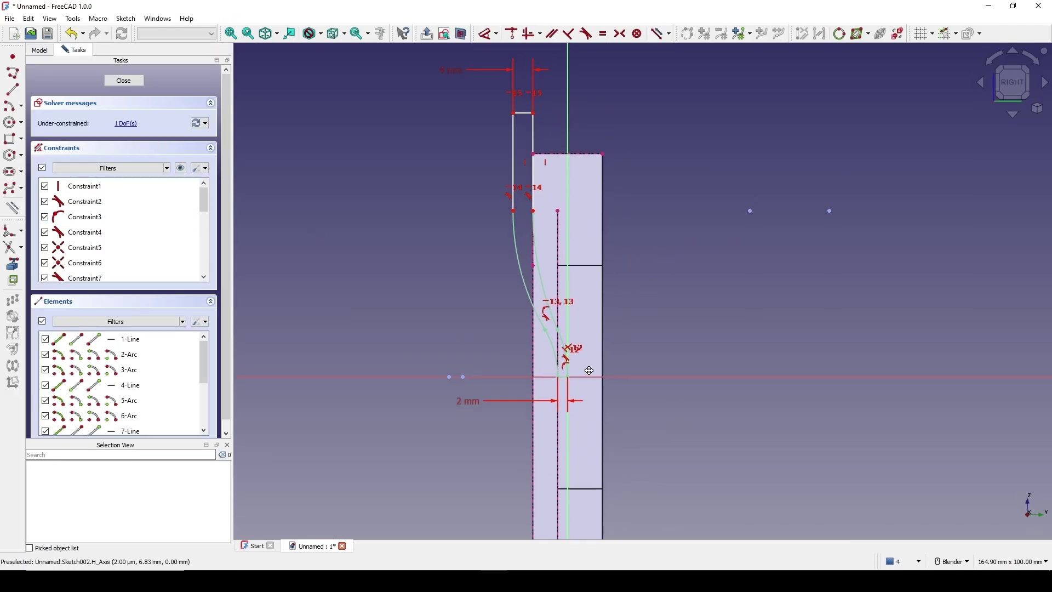
click(467, 419)
double_click(466, 419)
text(3)
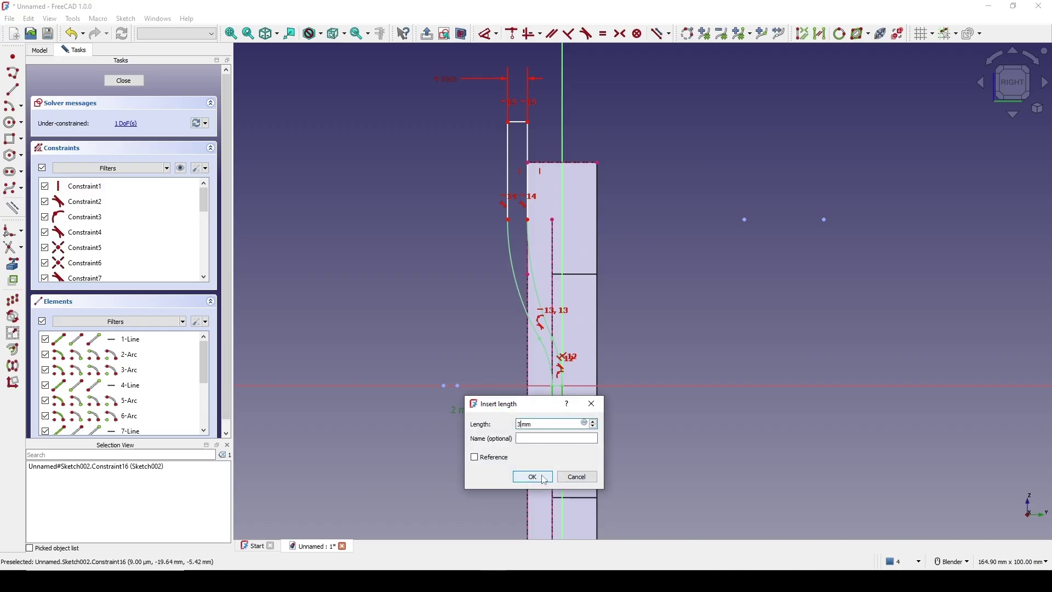
key(Return)
click(124, 80)
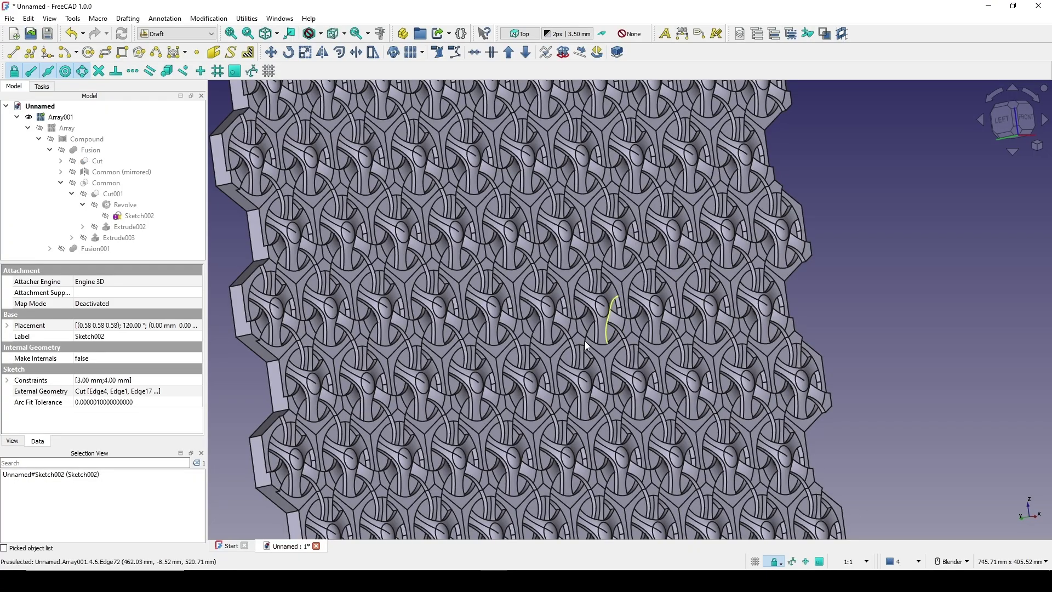
mouse_move(584, 342)
middle_down()
mouse_move(657, 335)
mouse_move(636, 323)
middle_up()
scroll(546, 289, up, 3)
scroll(545, 288, up, 5)
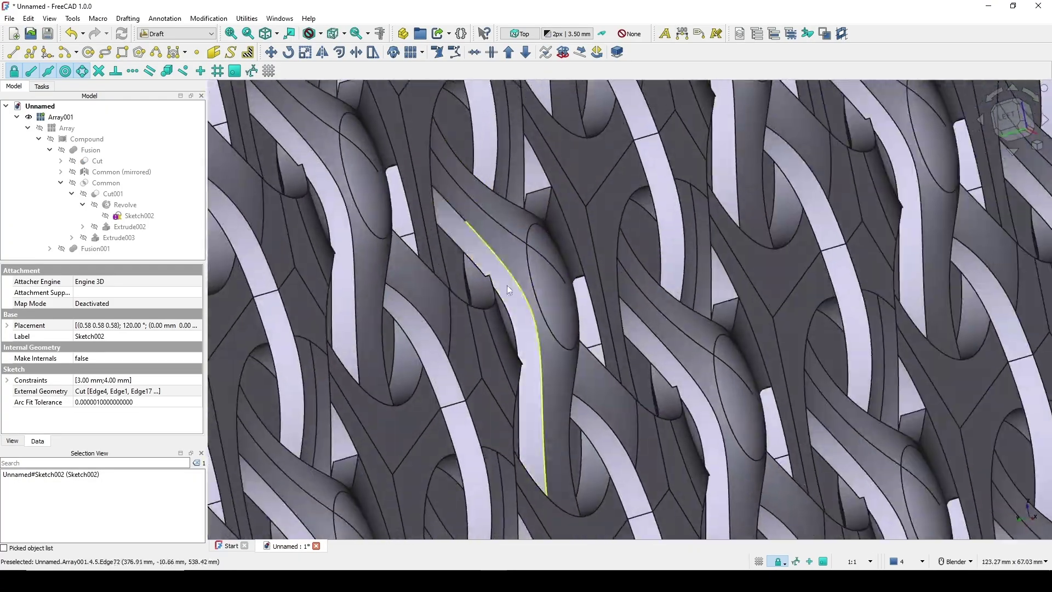
scroll(526, 299, down, 3)
scroll(540, 309, down, 10)
middle_drag(601, 319, 350, 351)
scroll(623, 327, up, 5)
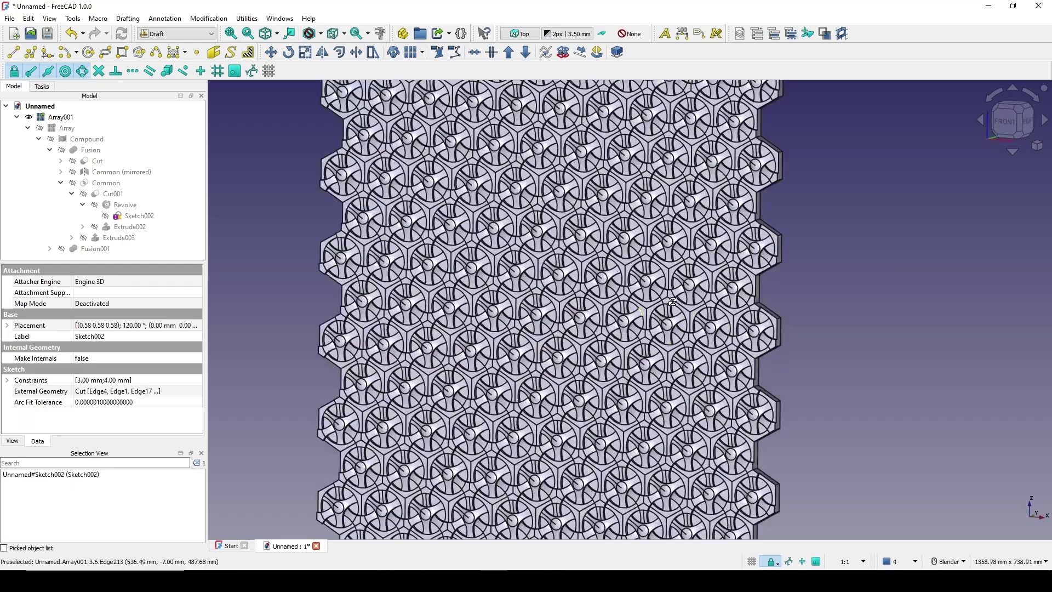